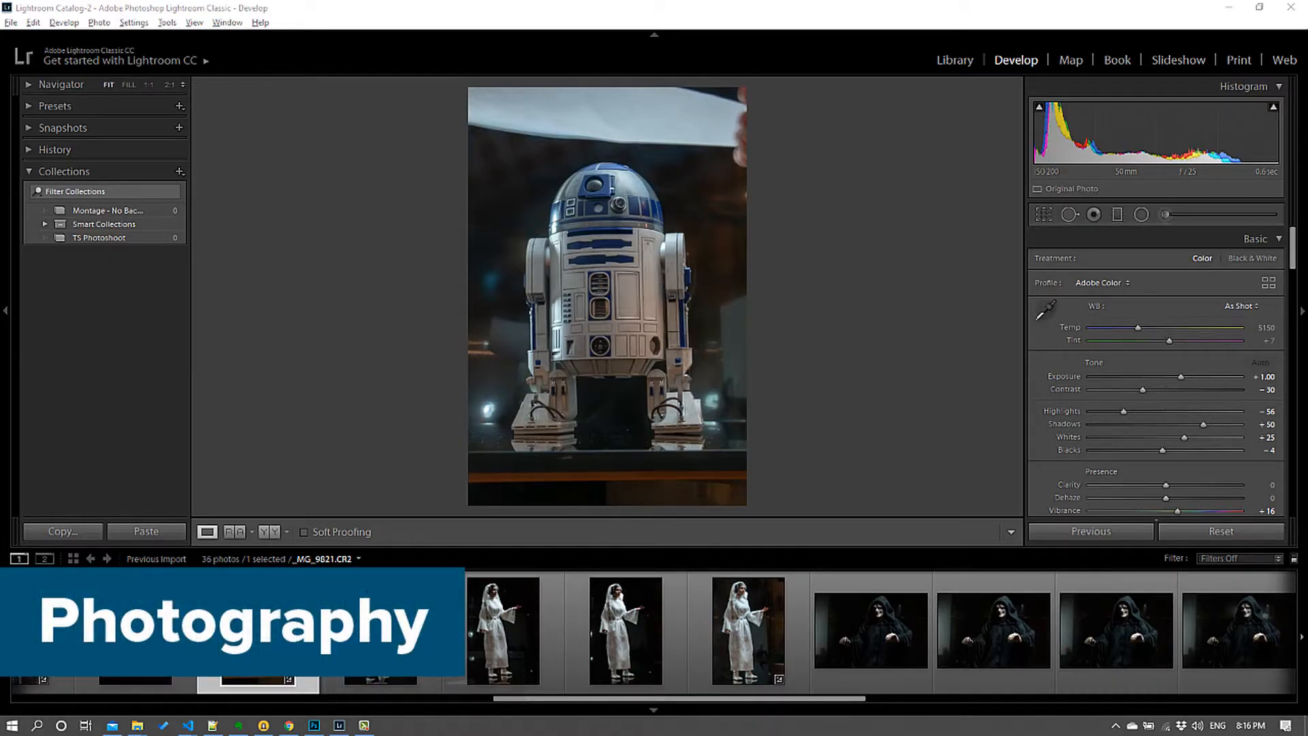
View the edited source photo of Leia in the white gown and the R2-D2 photo _MG_9821.CR2
{"action": "left_click", "coordinate": [740, 634]}
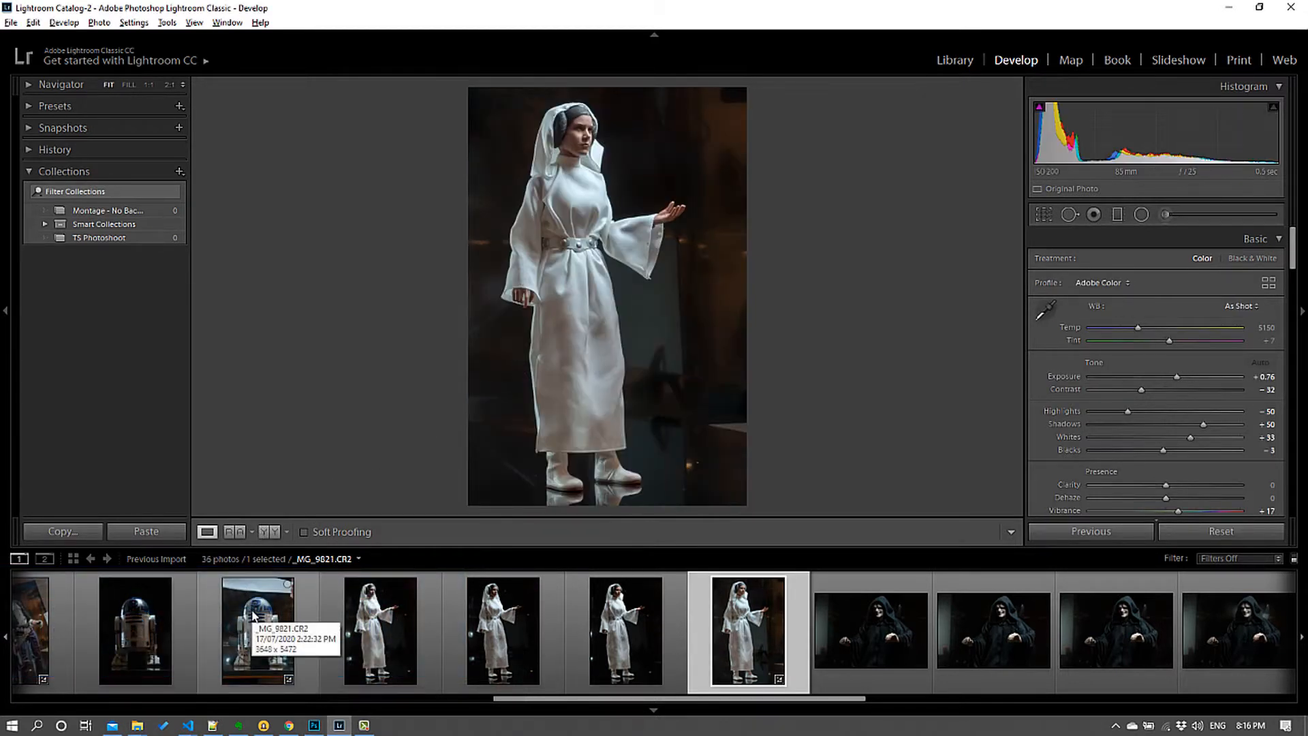
{"action": "left_click", "coordinate": [253, 616]}
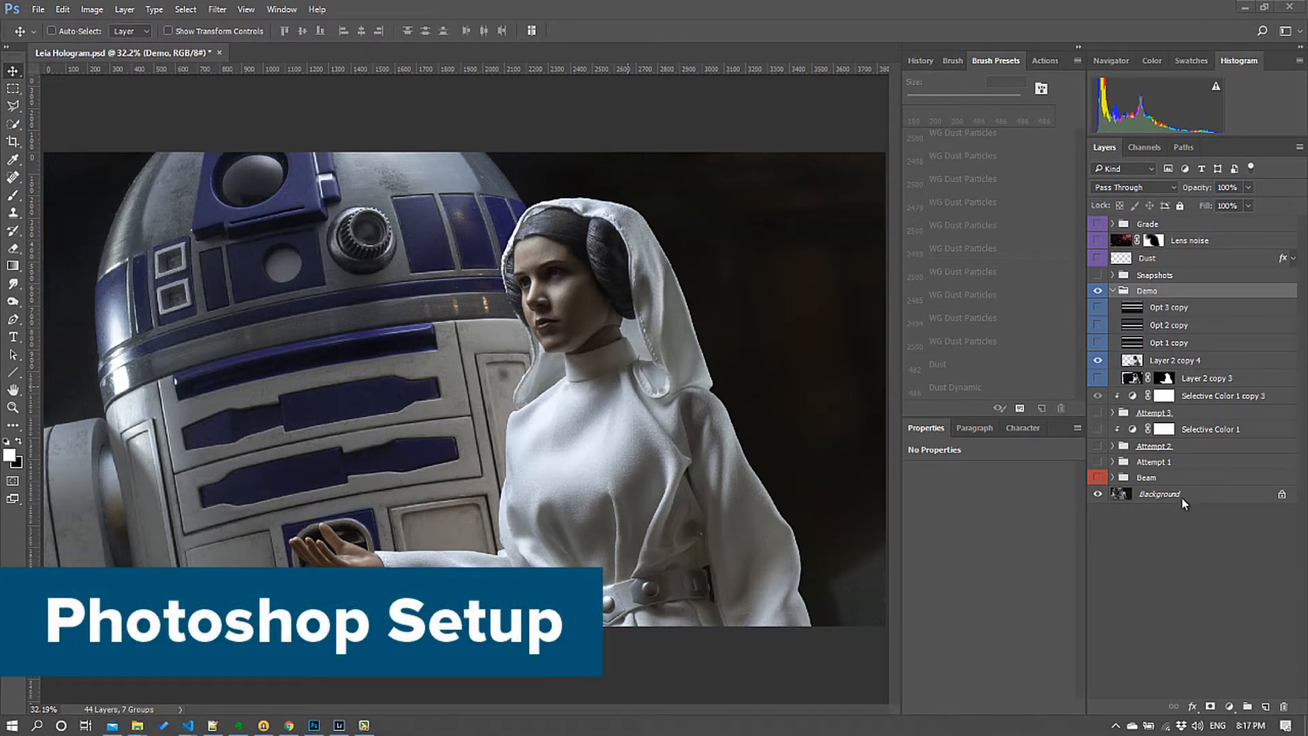
In Leia Hologram.psd, compare the Background layer with and without the cut-out Leia figure layer over it
{"action": "left_click", "coordinate": [1163, 497]}
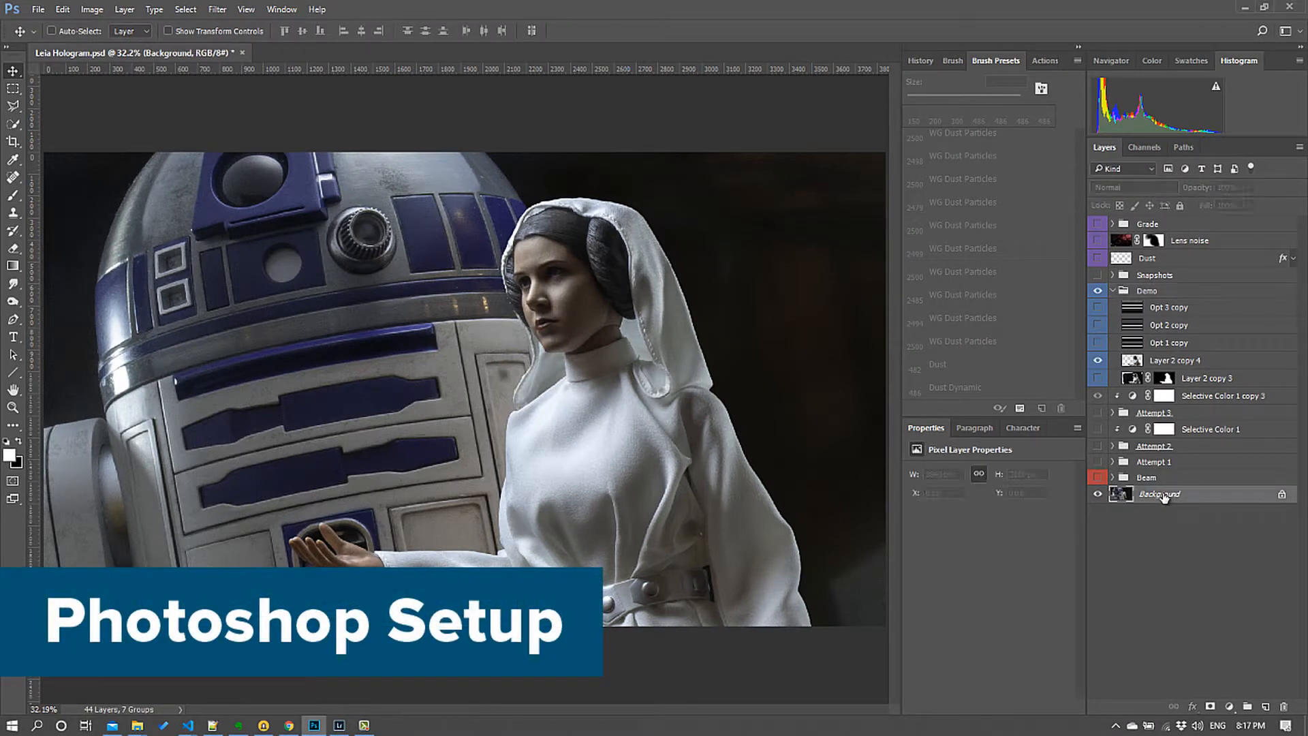
{"action": "left_click", "coordinate": [1098, 361]}
{"action": "left_click", "coordinate": [1102, 365]}
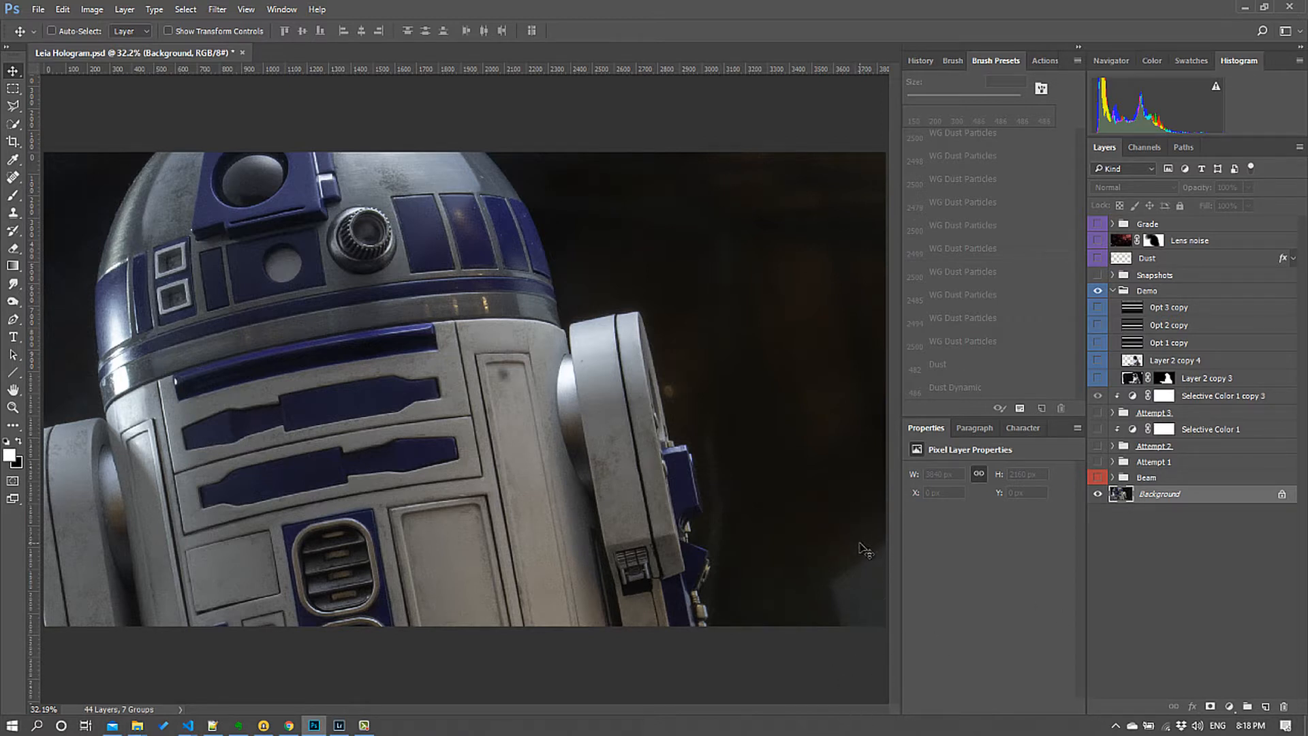
{"action": "left_click", "coordinate": [1097, 361]}
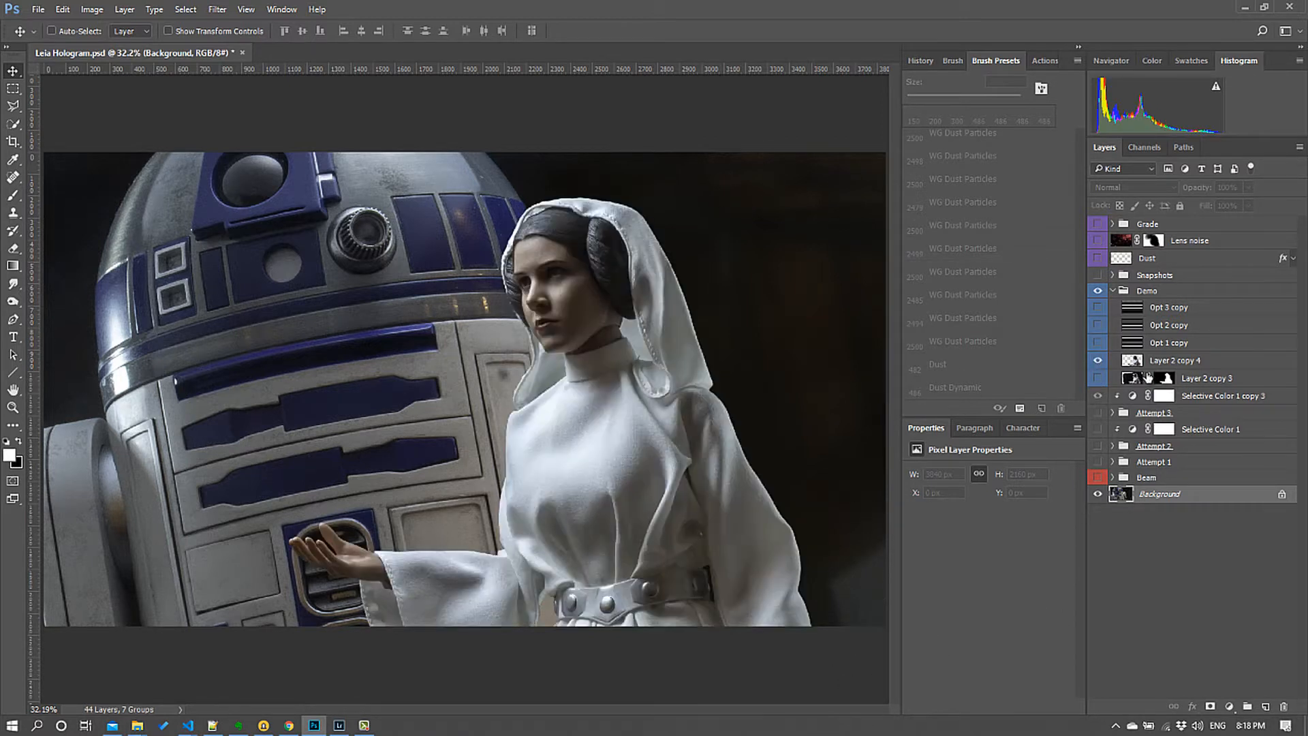
Rename the cut-out figure layer "Layer 2 copy 4" as Leia
{"action": "double_click", "coordinate": [1173, 363]}
{"action": "type", "text": "Le"}
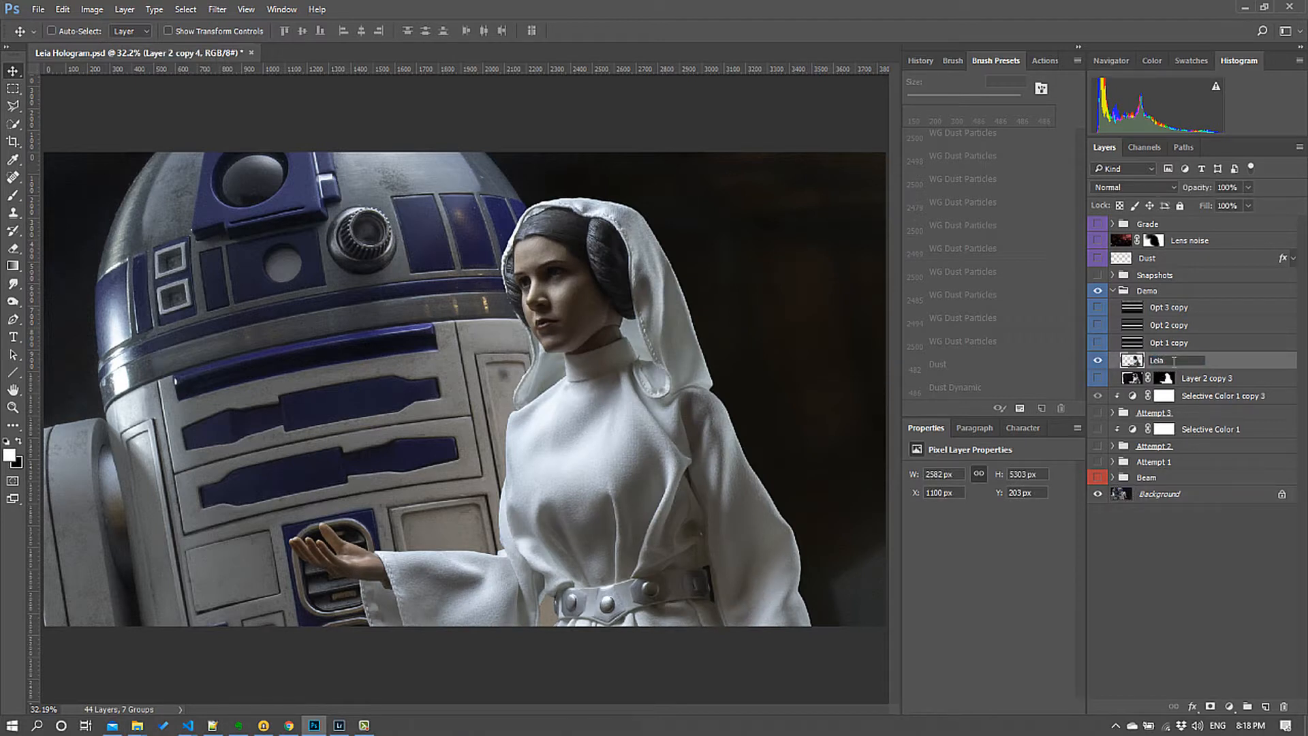
{"action": "type", "text": "ia"}
{"action": "key", "text": "Return"}
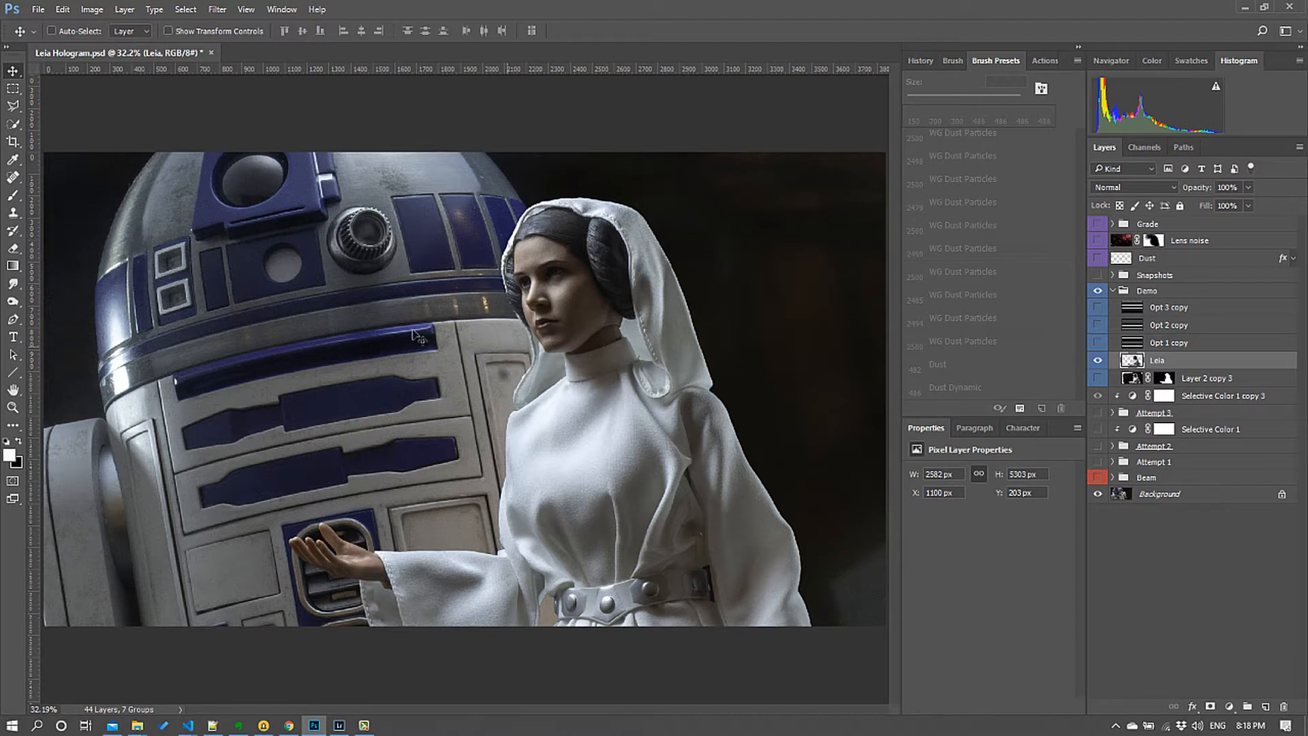
{"action": "left_click", "coordinate": [18, 123]}
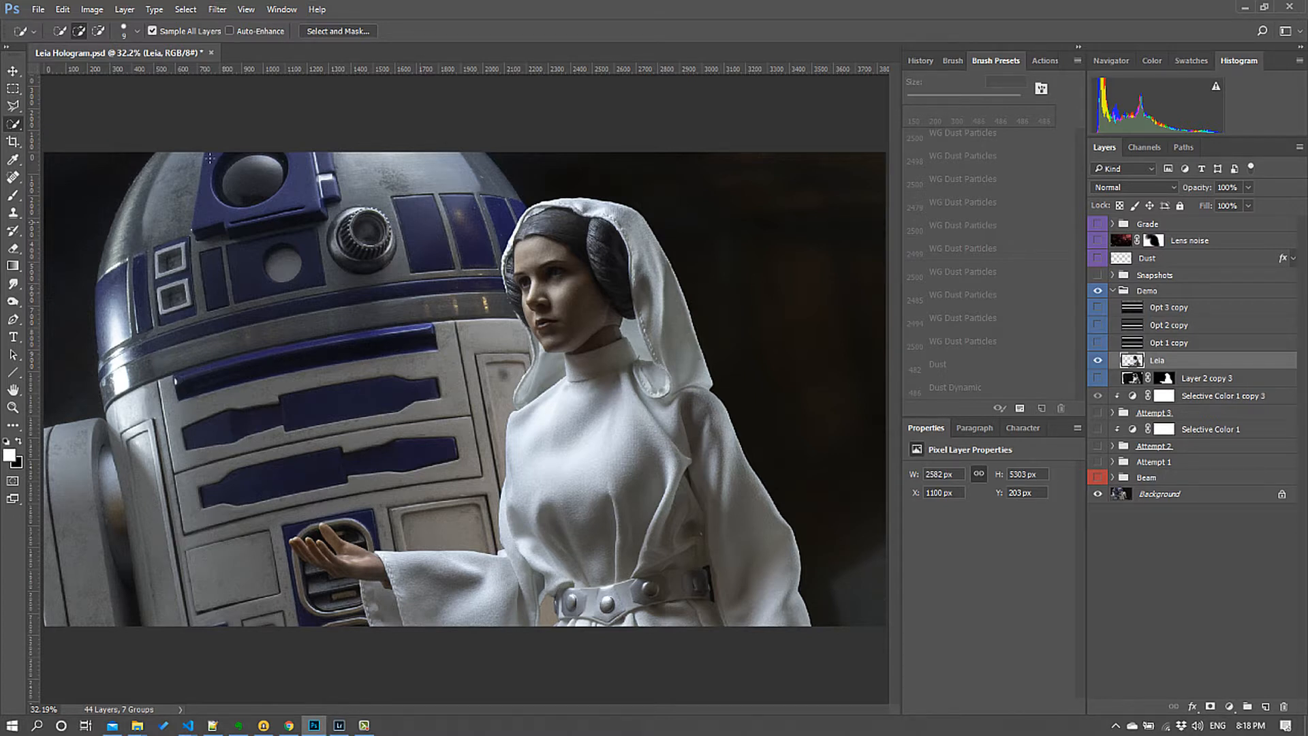
{"action": "left_click", "coordinate": [15, 73]}
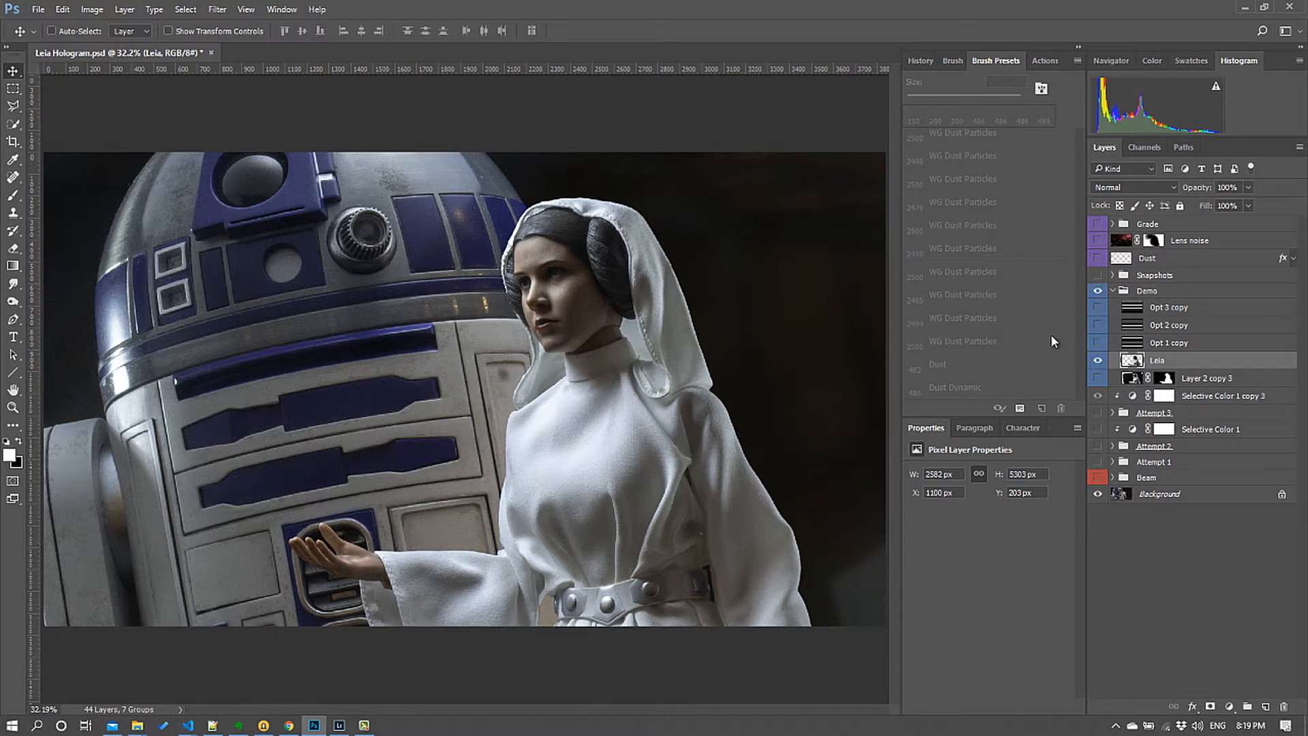
Expand and show the Grade group, with only its Color Lookup 1 adjustment left visible
{"action": "left_click", "coordinate": [1113, 223]}
{"action": "left_click", "coordinate": [1098, 223]}
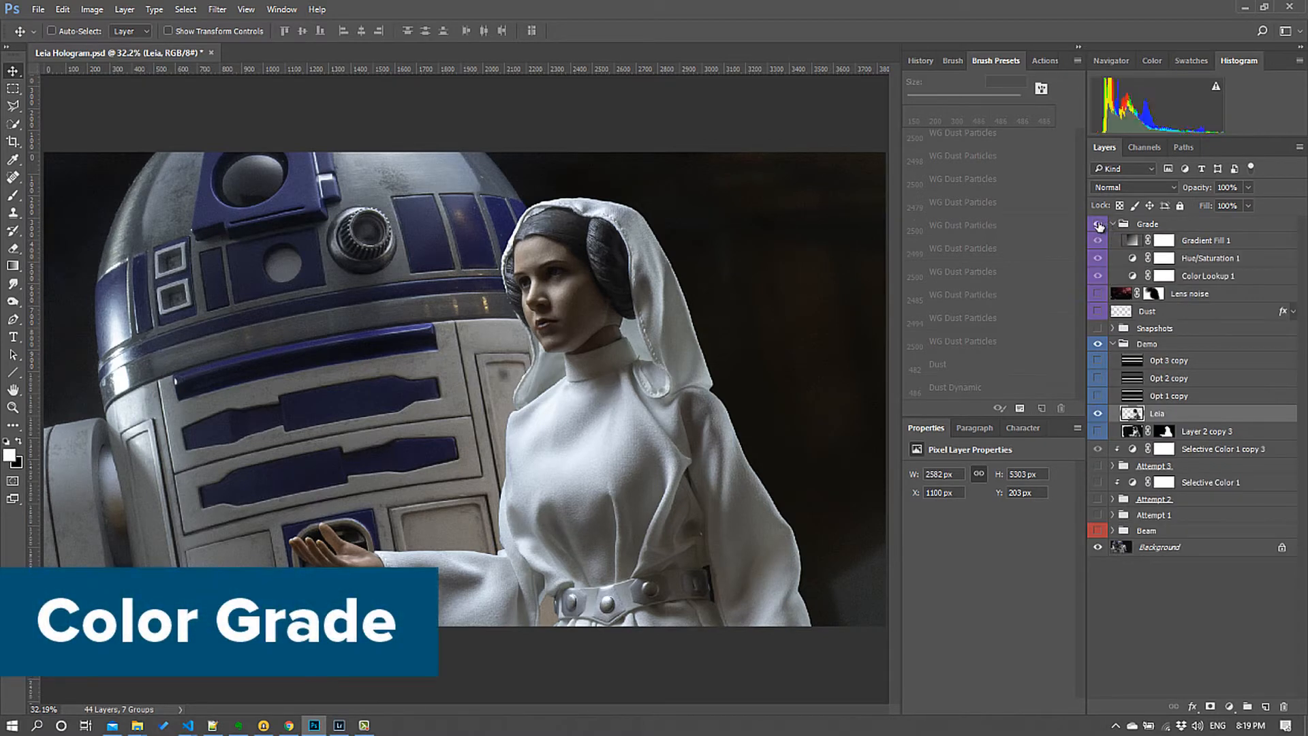
{"action": "left_click", "coordinate": [1205, 277]}
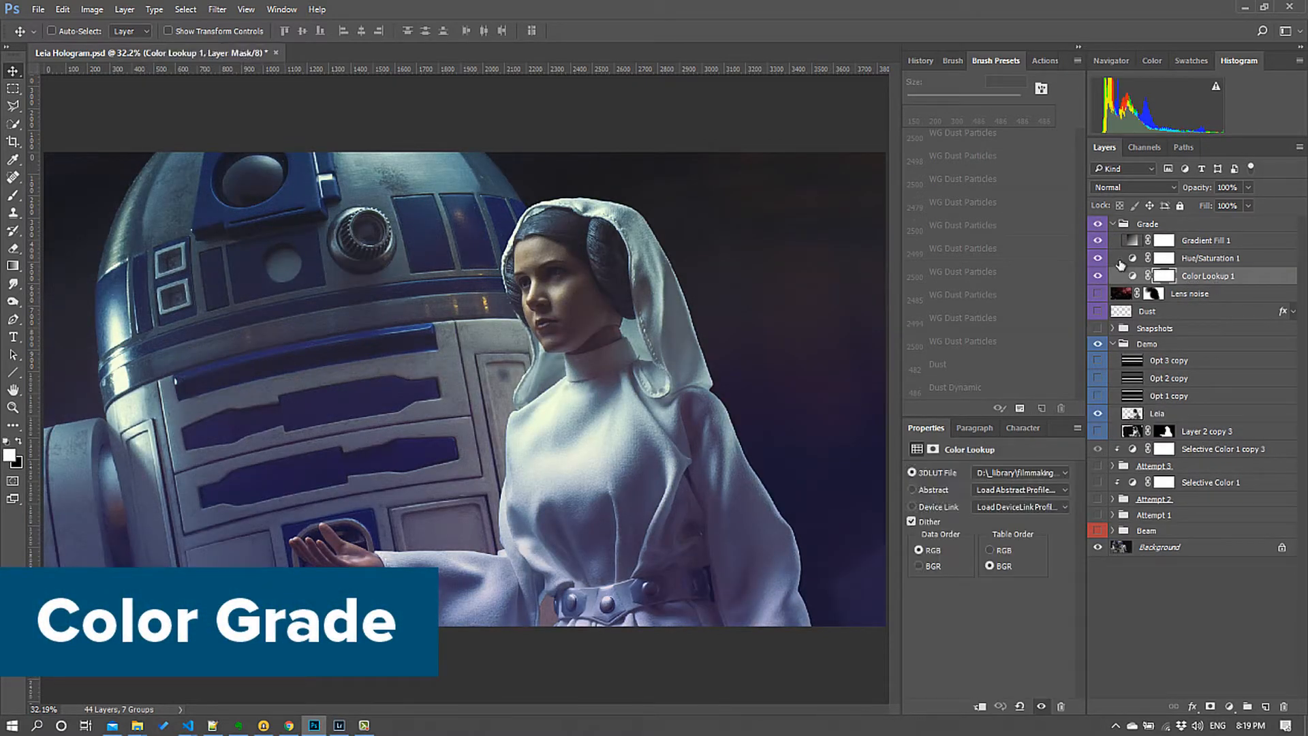
{"action": "left_click", "coordinate": [1098, 258]}
{"action": "left_click", "coordinate": [1097, 240]}
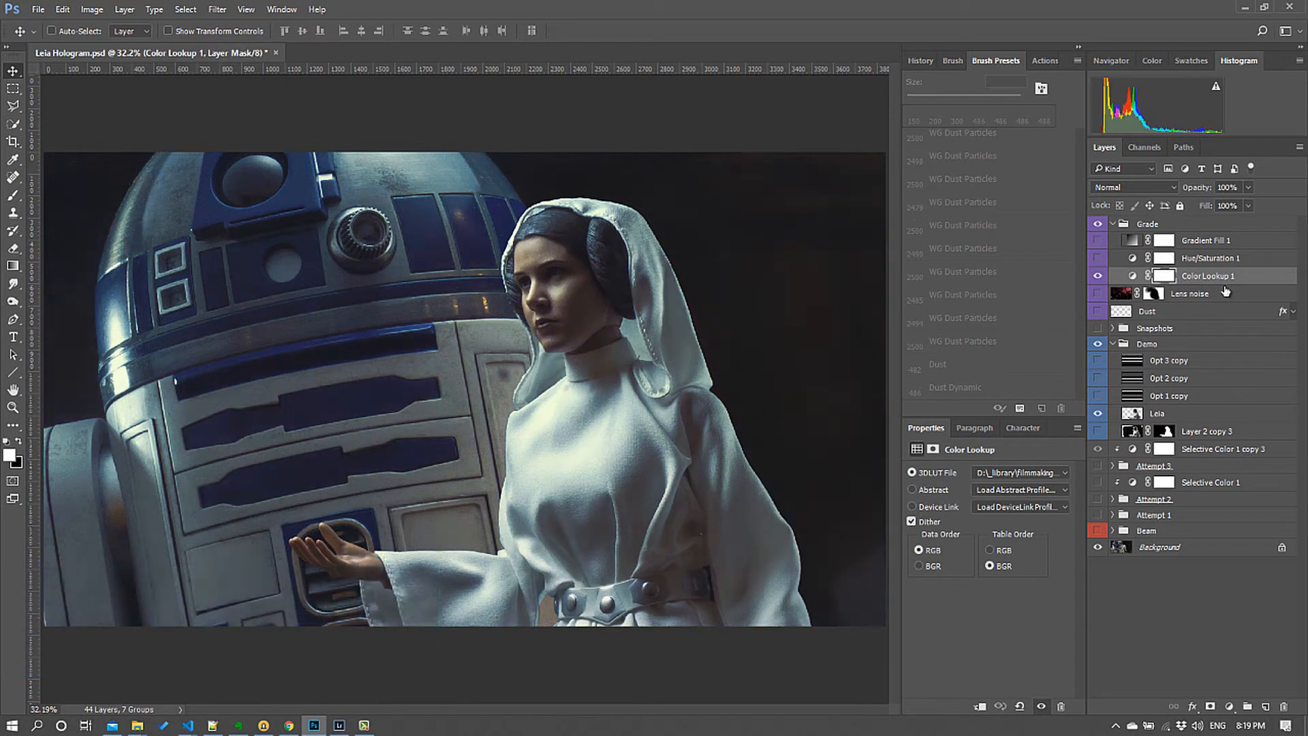
Compare the image with and without Hue/Saturation 1, and leave it and Gradient Fill 1 visible in the Grade group
{"action": "left_click", "coordinate": [1215, 260]}
{"action": "left_click", "coordinate": [1098, 258]}
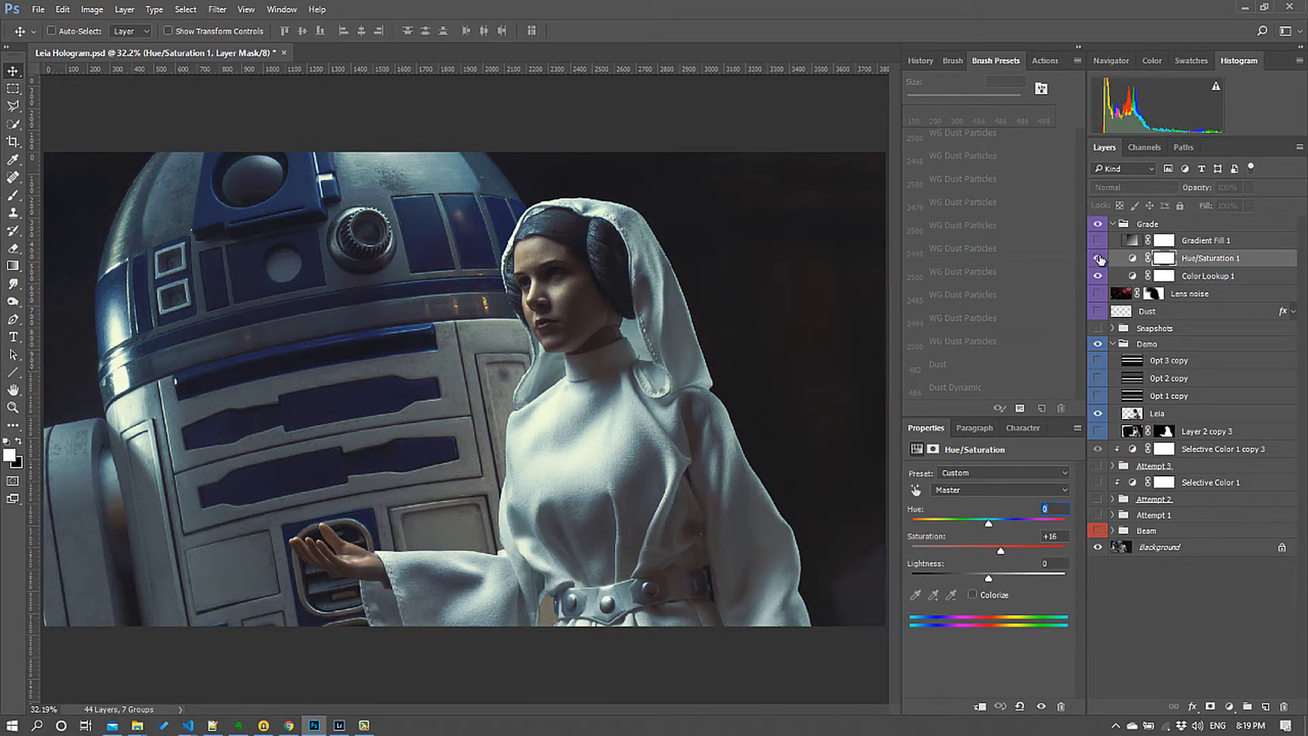
{"action": "left_click", "coordinate": [1098, 257]}
{"action": "left_click", "coordinate": [1098, 258]}
{"action": "left_click", "coordinate": [1097, 258]}
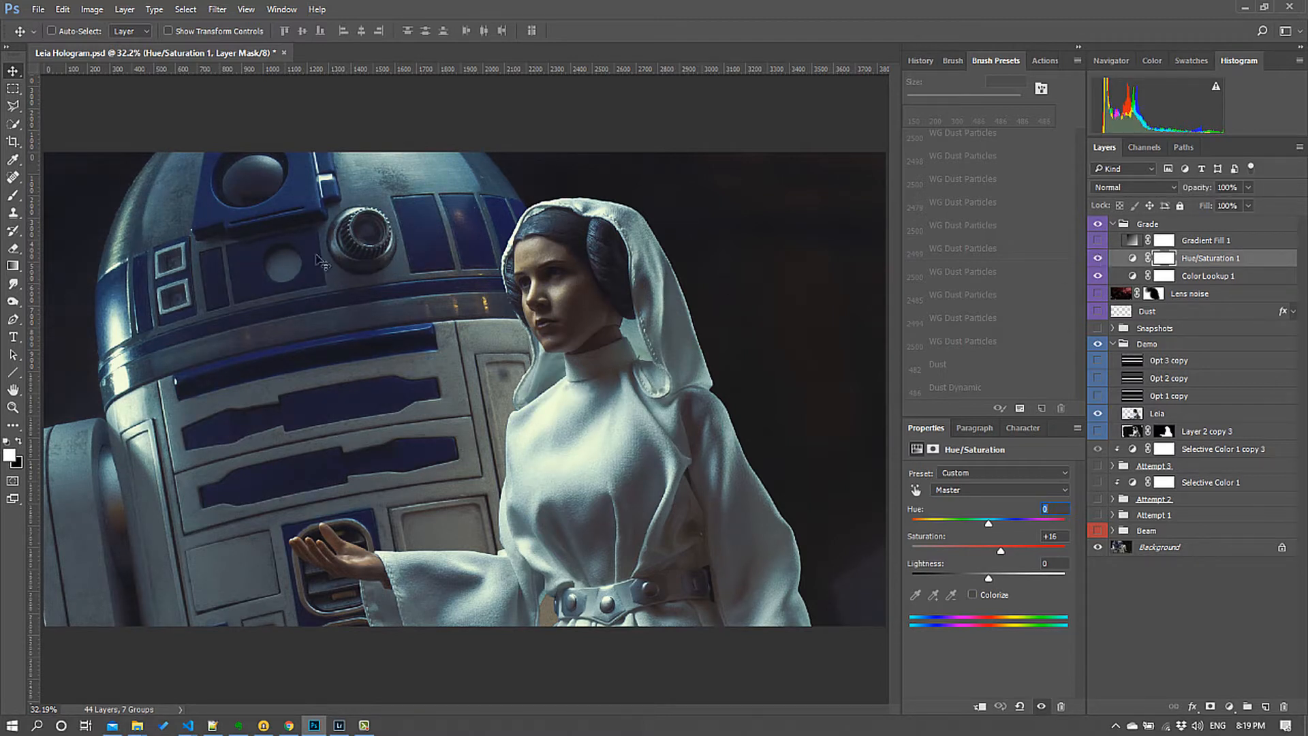
{"action": "left_click", "coordinate": [1097, 239]}
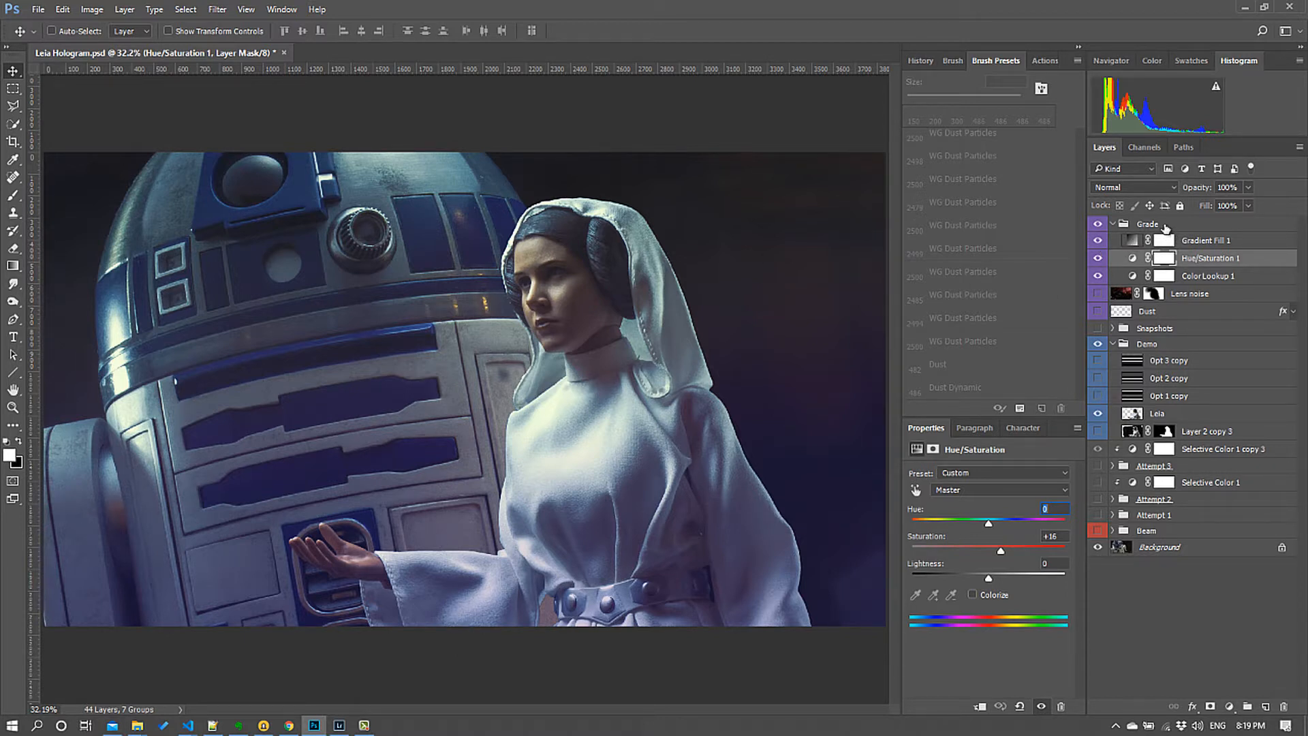
Collapse the Grade group and compare the image with and without the color grade
{"action": "left_click", "coordinate": [1113, 227]}
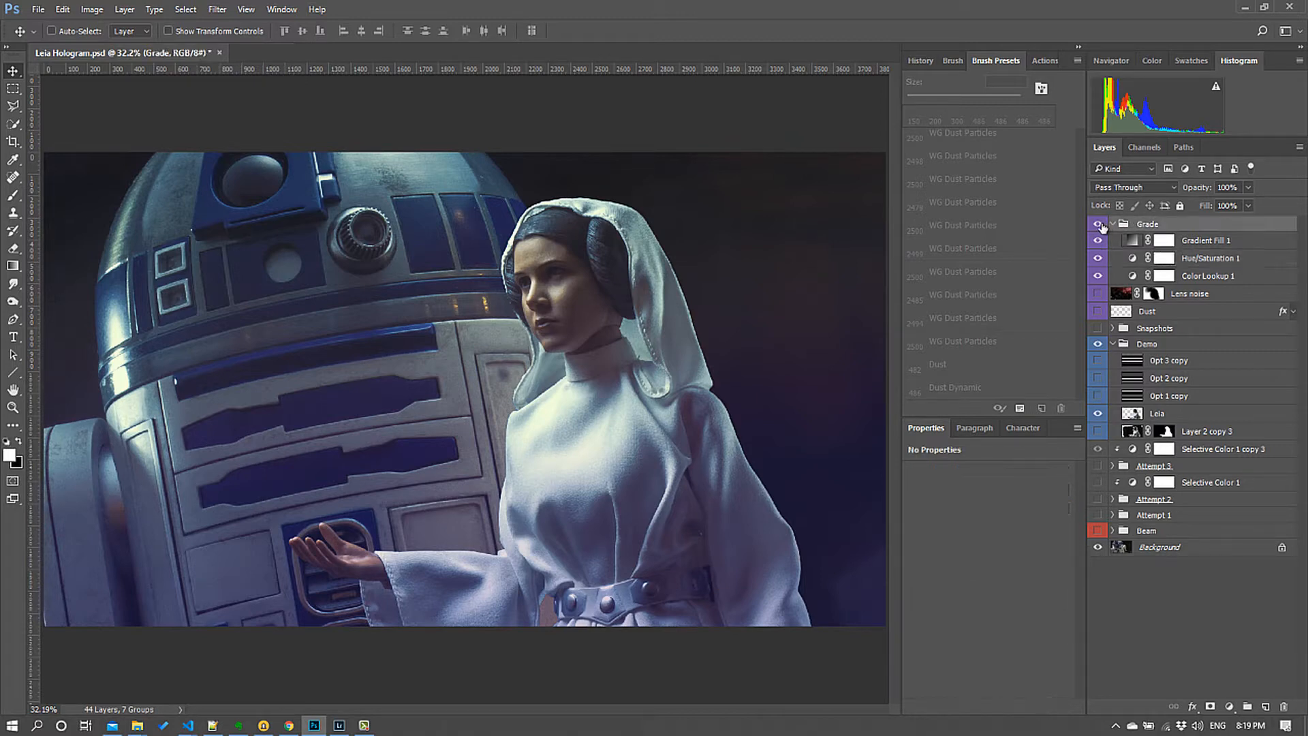
{"action": "left_click", "coordinate": [1112, 224]}
{"action": "left_click", "coordinate": [1098, 224]}
{"action": "left_click", "coordinate": [1099, 224]}
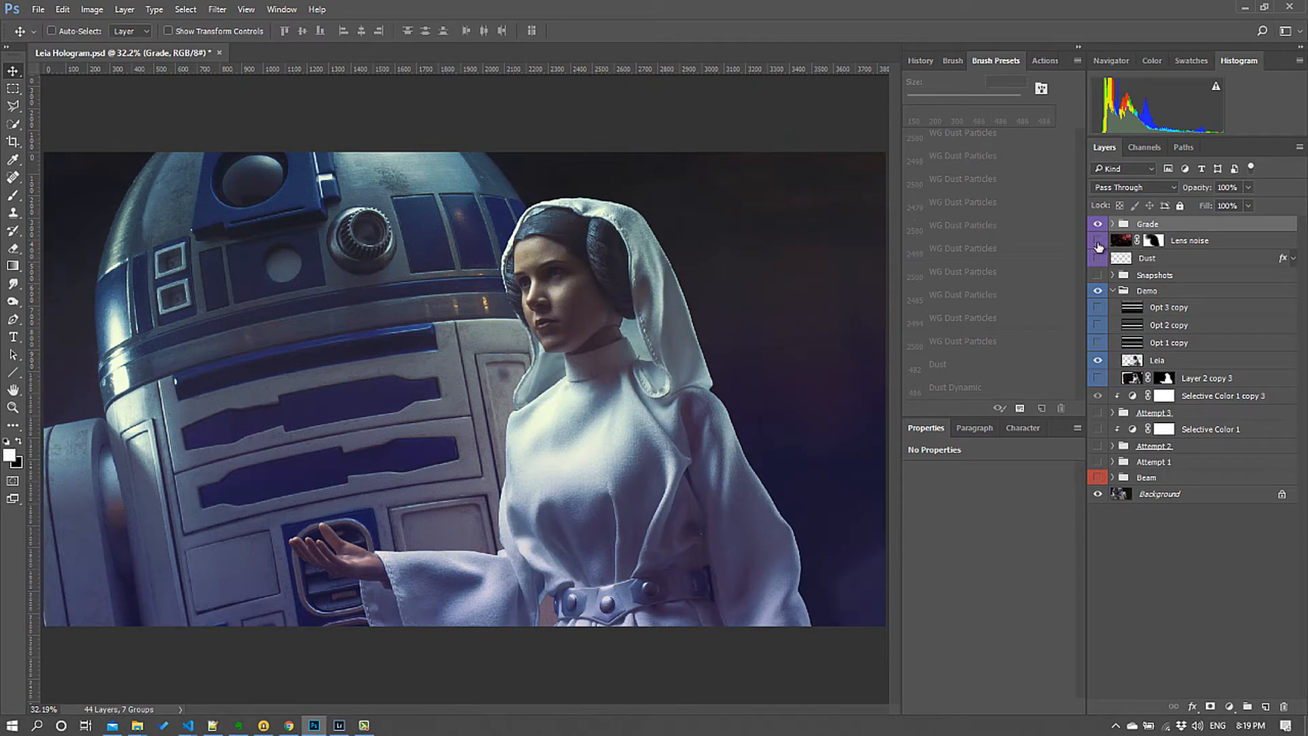
Show the Lens noise layer and check its blend mode and layer mask
{"action": "left_click", "coordinate": [1098, 242]}
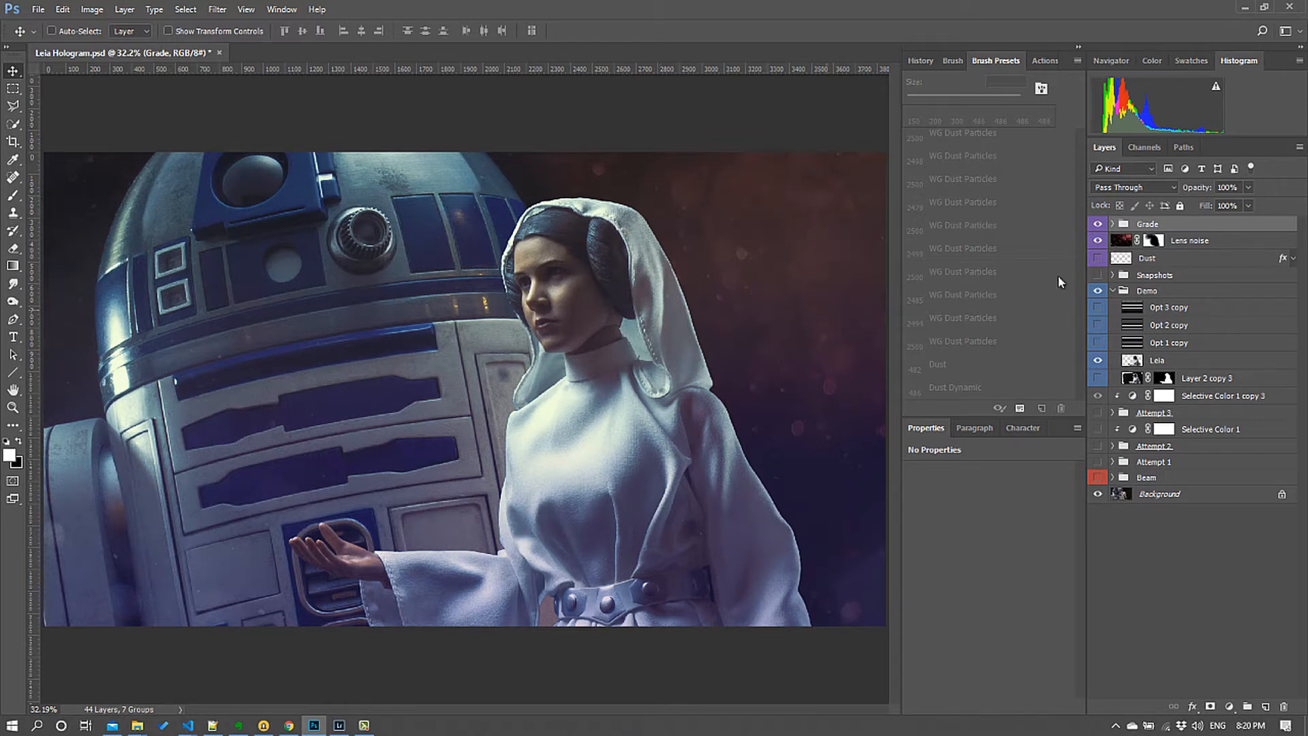
{"action": "left_click", "coordinate": [1121, 241]}
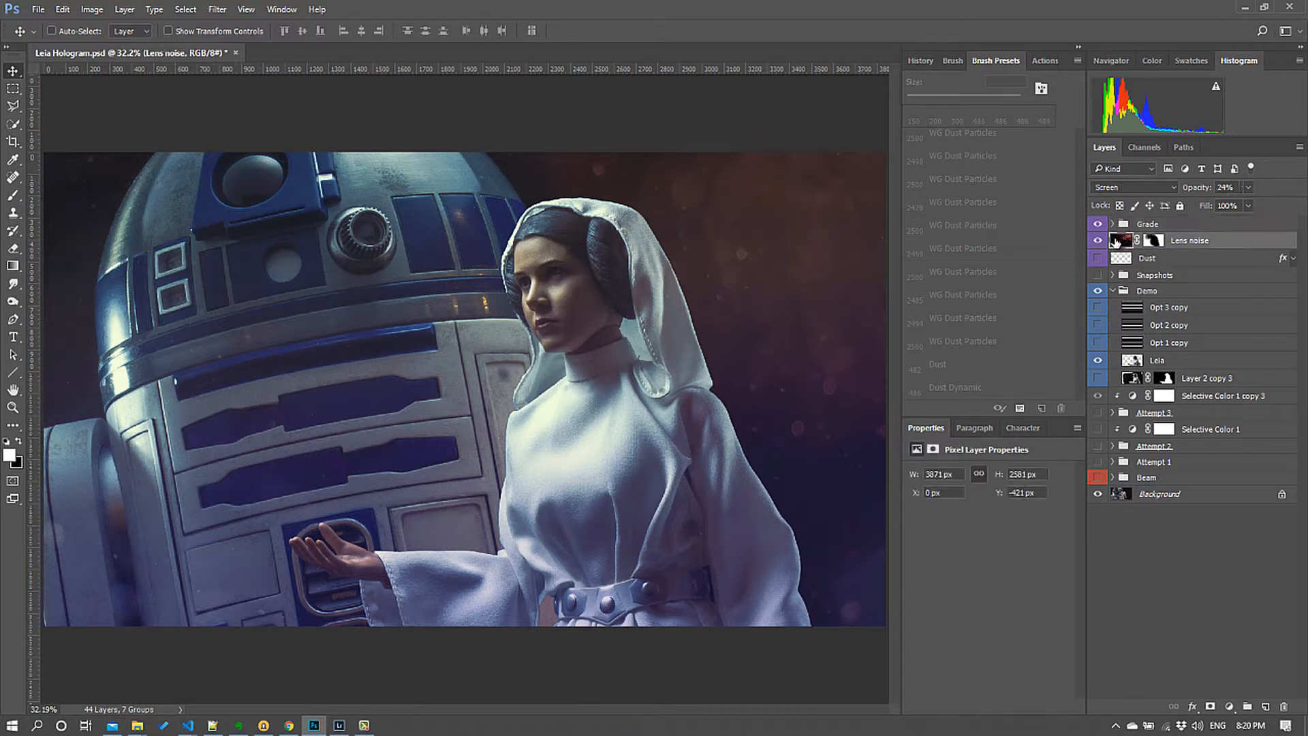
{"action": "left_click", "coordinate": [1141, 187]}
{"action": "left_click", "coordinate": [1160, 245]}
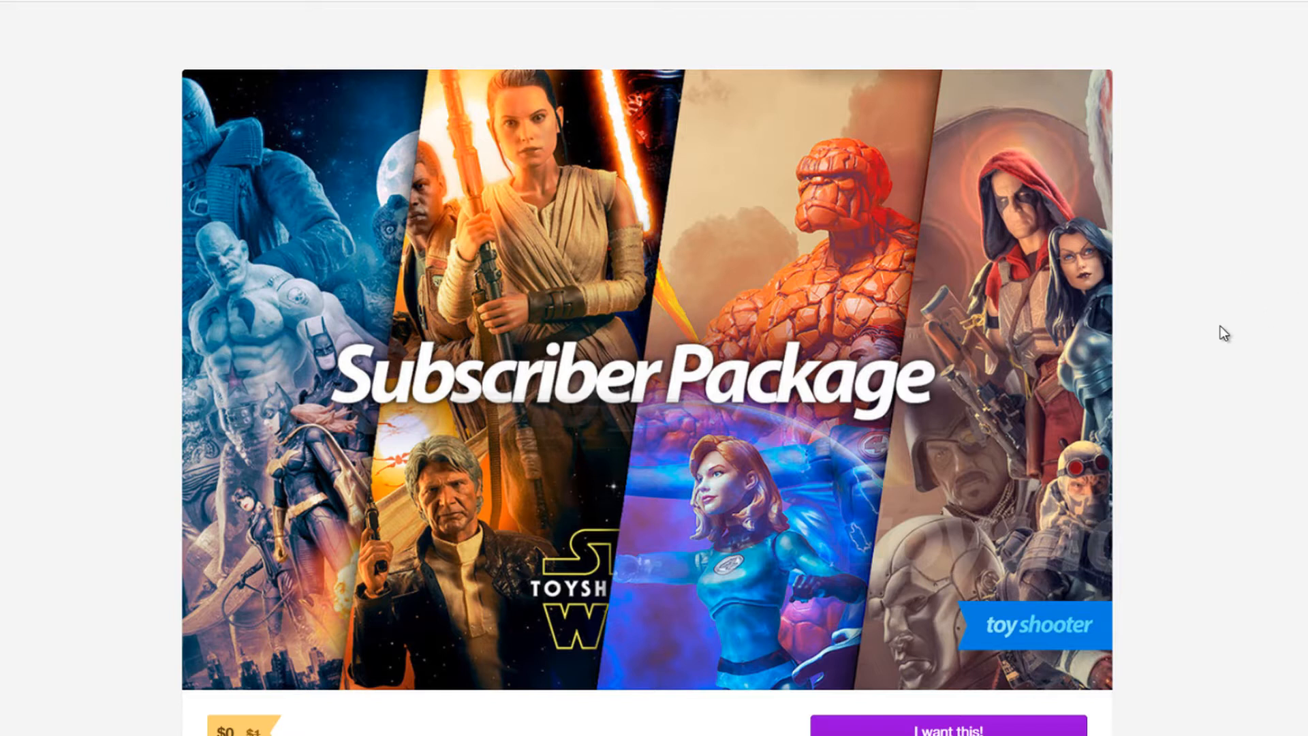
Examine the Toyshooter Subscriber Package web page, including its banner, price and description of the free content
{"action": "scroll", "coordinate": [1220, 326], "scroll_direction": "down", "scroll_amount": 3}
{"action": "scroll", "coordinate": [1220, 325], "scroll_direction": "up", "scroll_amount": 3}
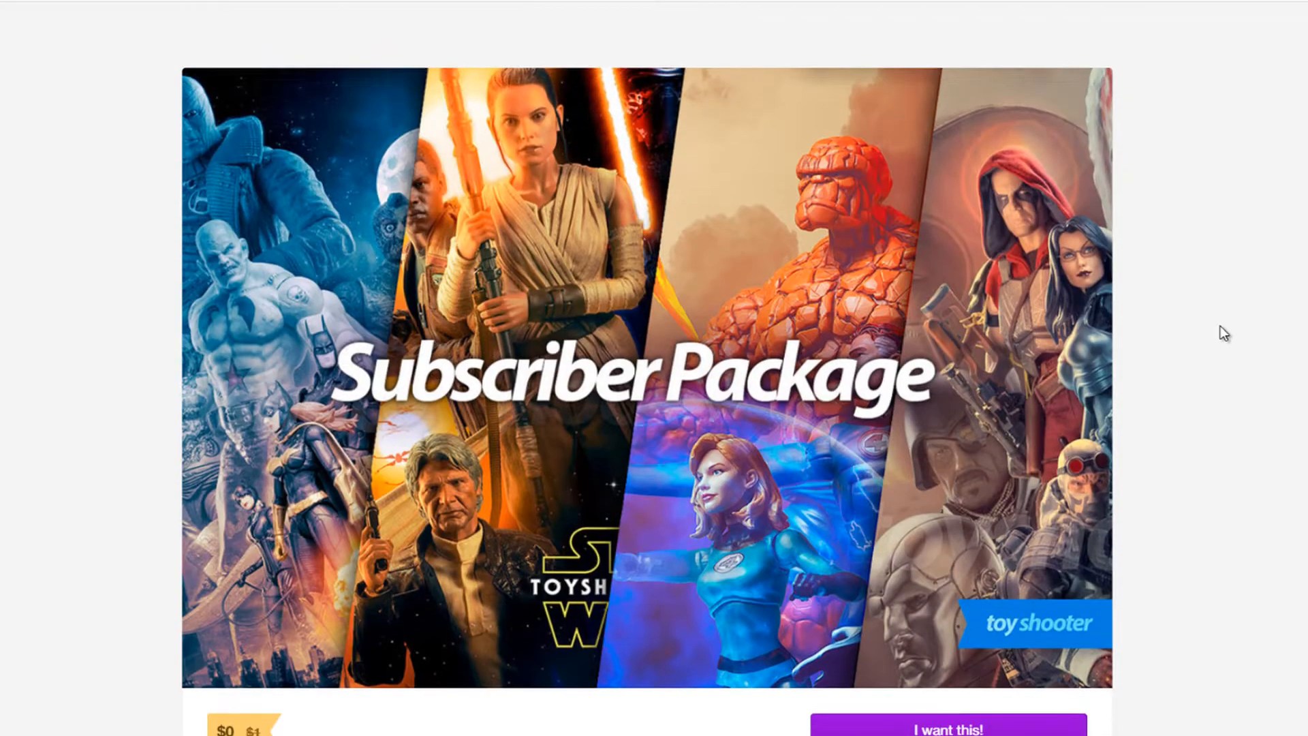
{"action": "scroll", "coordinate": [1221, 330], "scroll_direction": "down", "scroll_amount": 4}
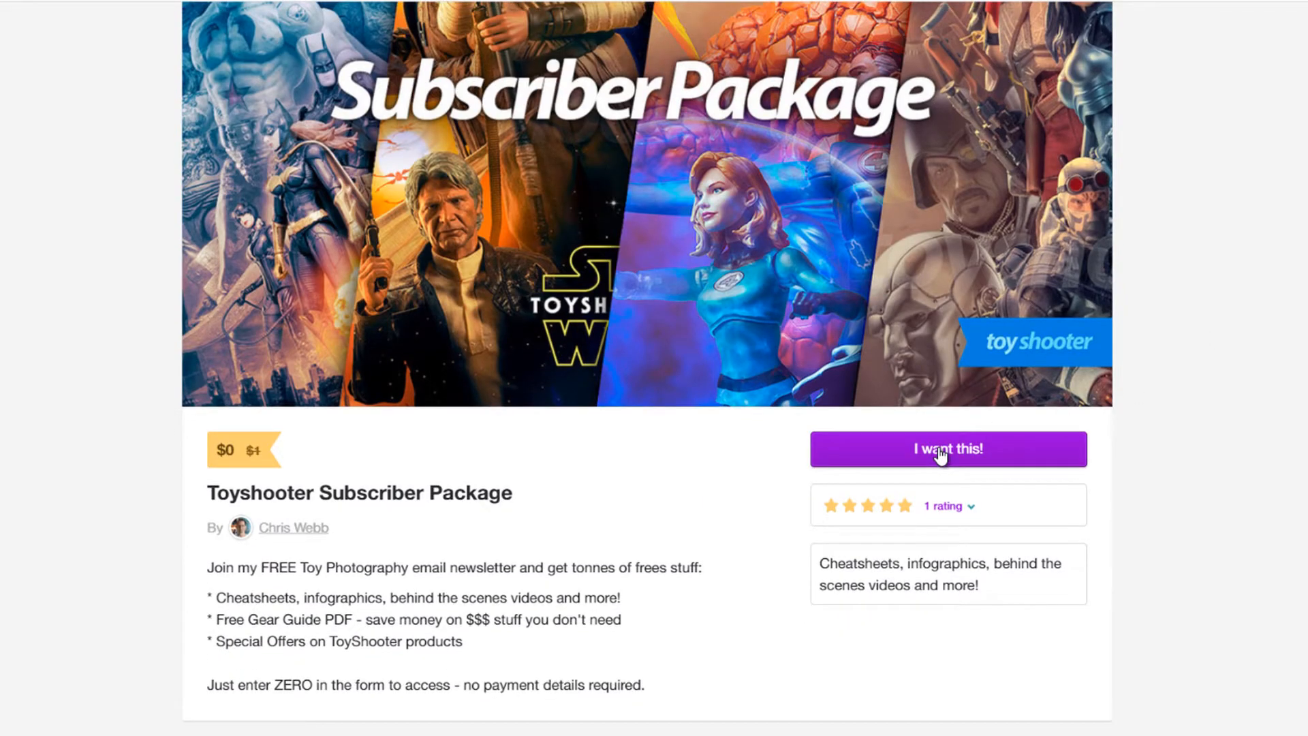
{"action": "scroll", "coordinate": [1194, 474], "scroll_direction": "up", "scroll_amount": 2}
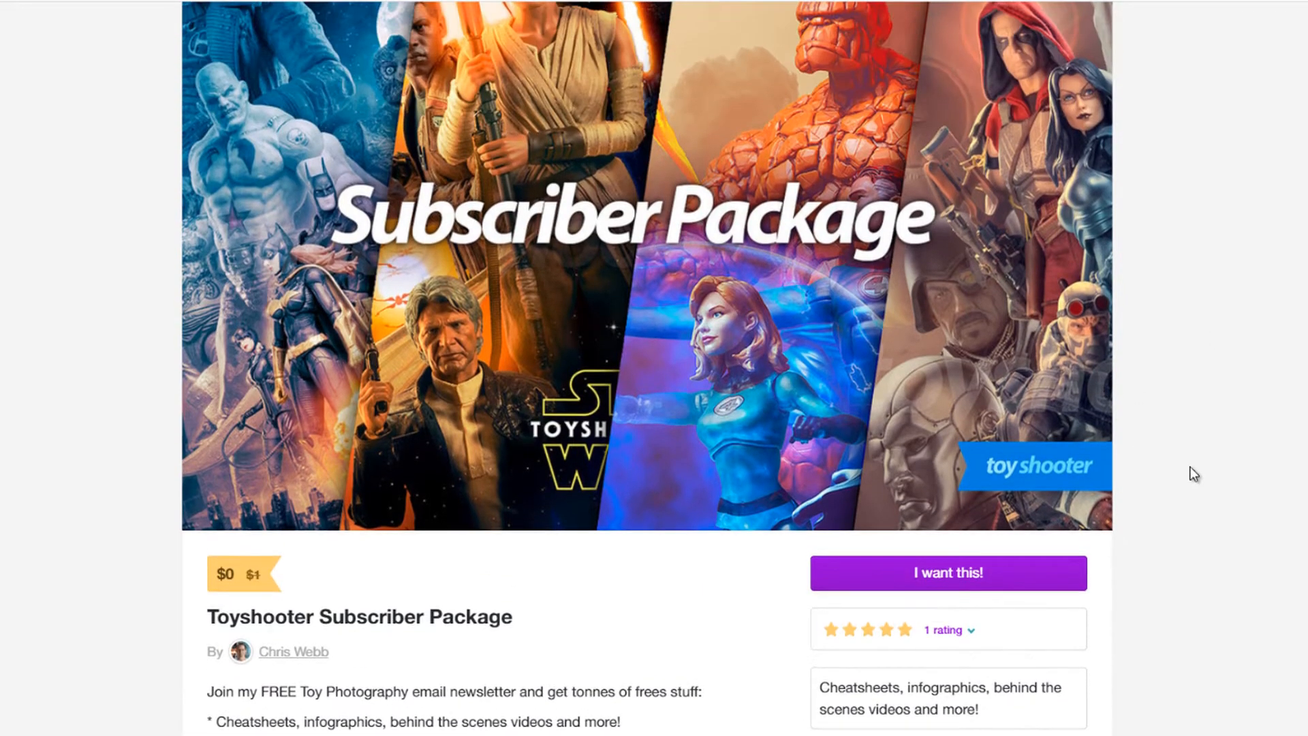
{"action": "scroll", "coordinate": [1194, 473], "scroll_direction": "down", "scroll_amount": 2}
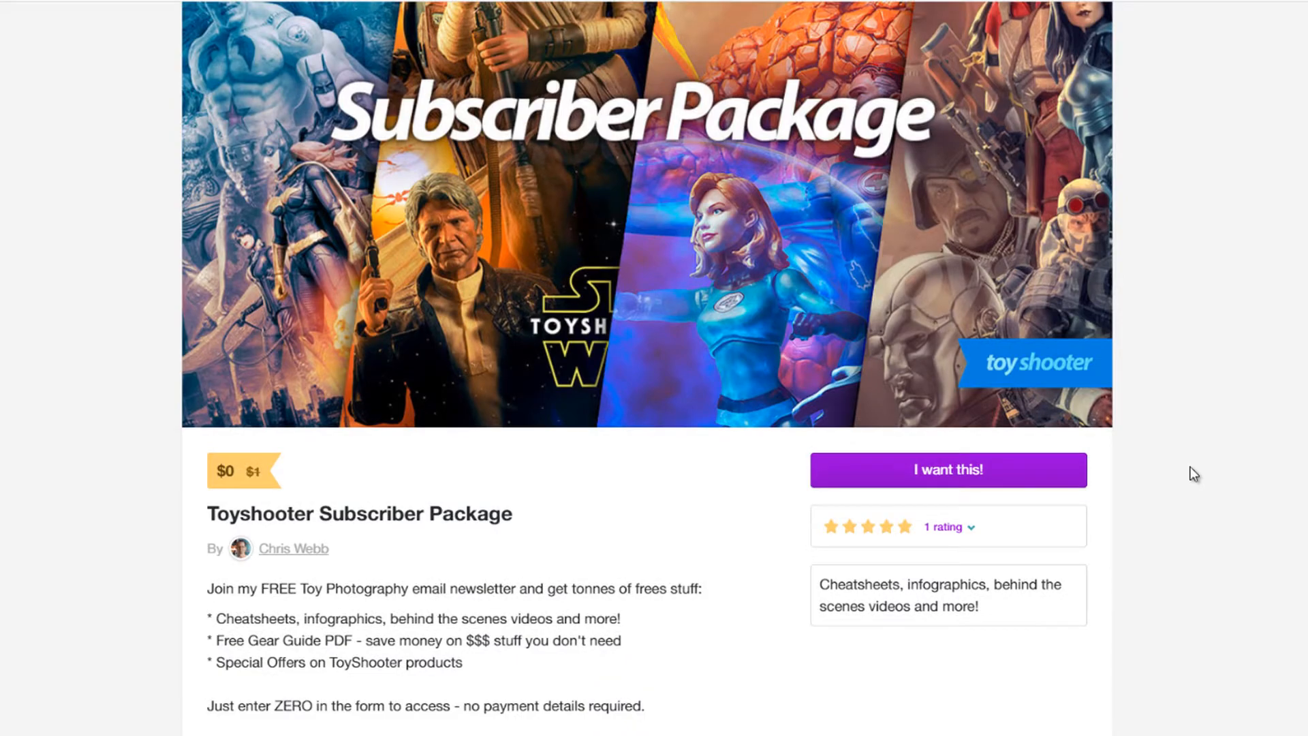
{"action": "scroll", "coordinate": [1193, 474], "scroll_direction": "up", "scroll_amount": 4}
{"action": "scroll", "coordinate": [1194, 474], "scroll_direction": "down", "scroll_amount": 4}
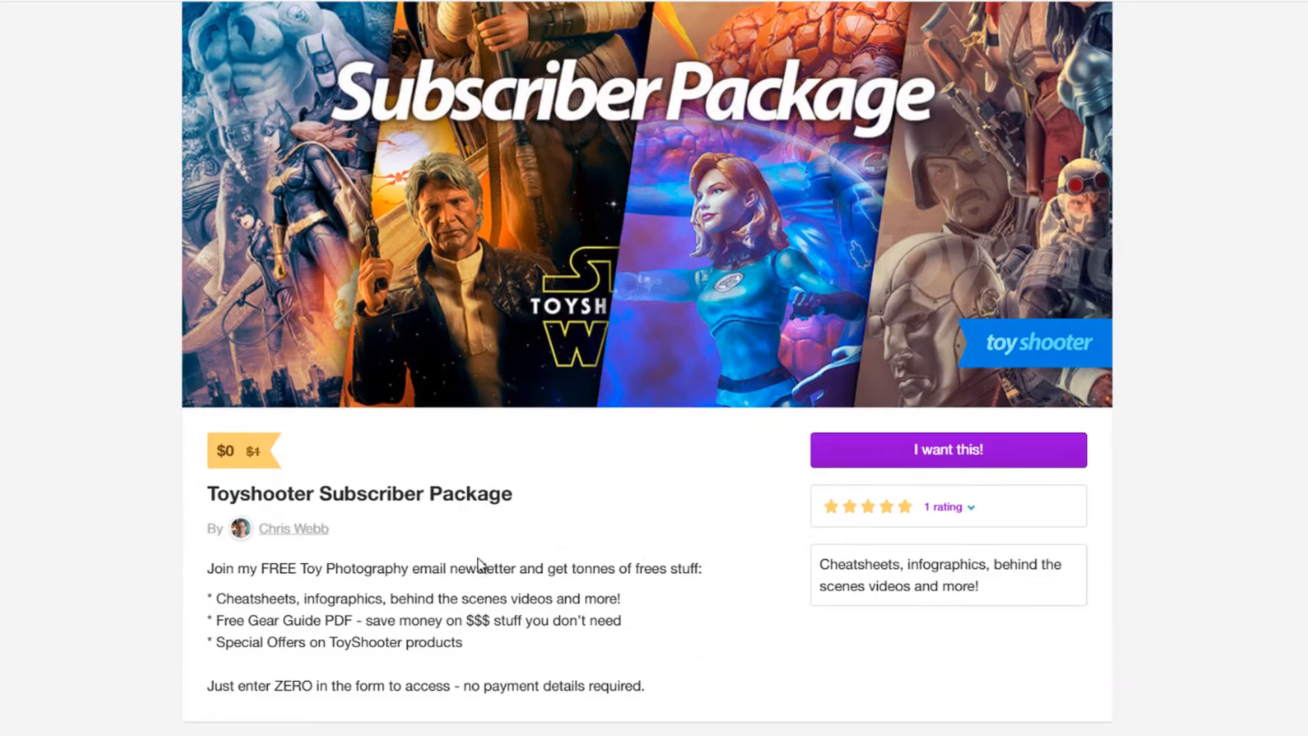
{"action": "scroll", "coordinate": [555, 586], "scroll_direction": "up", "scroll_amount": 4}
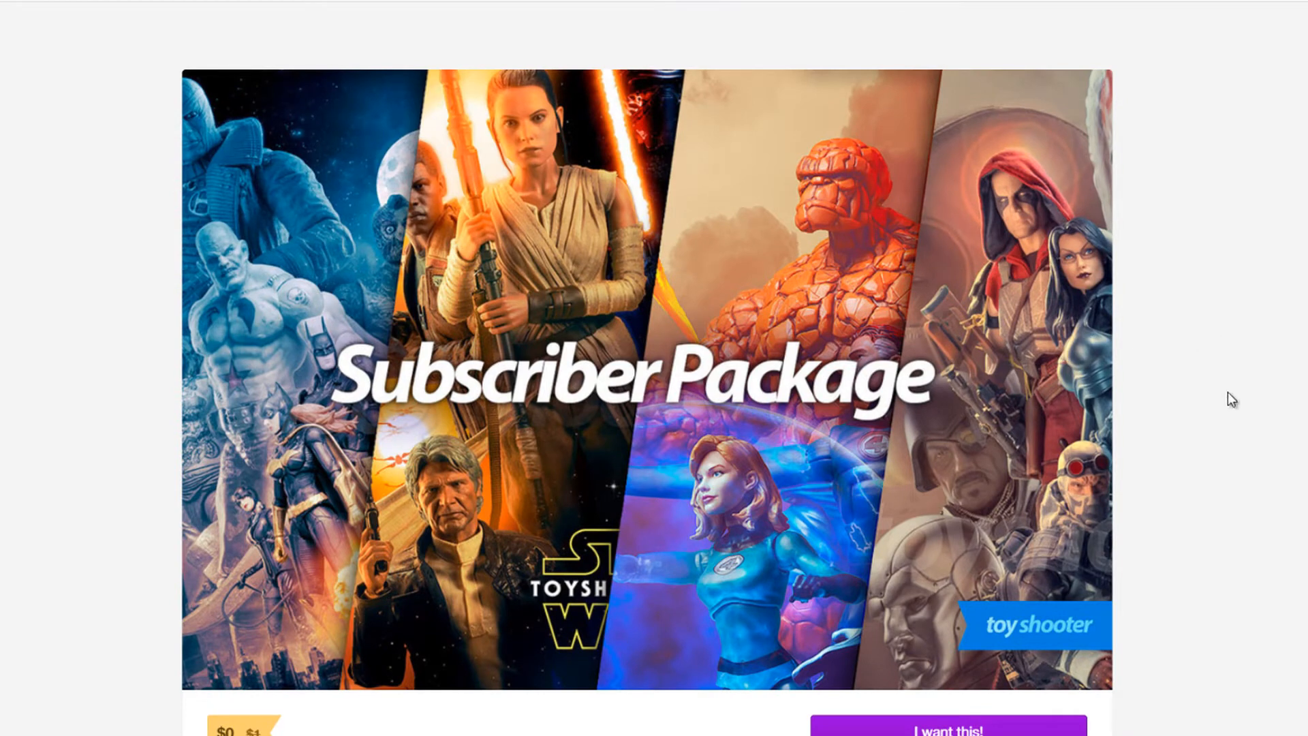
{"action": "scroll", "coordinate": [1228, 392], "scroll_direction": "down", "scroll_amount": 1}
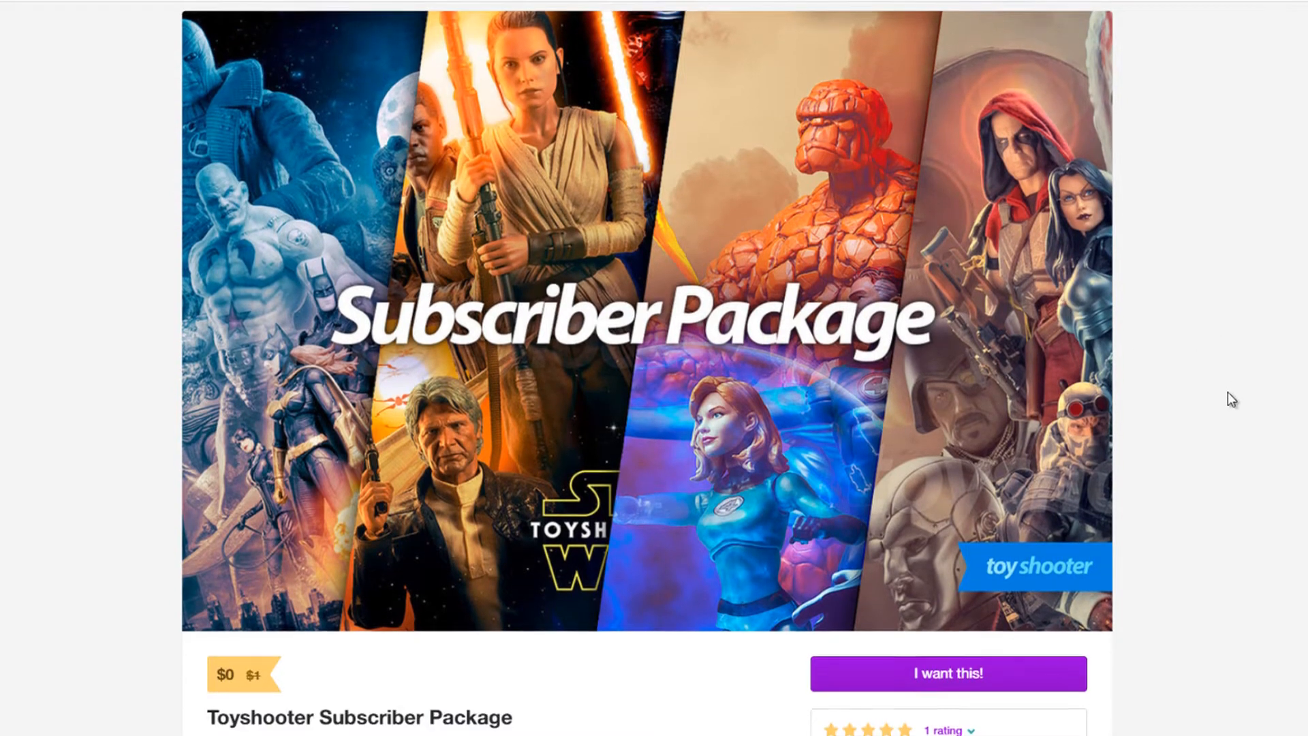
{"action": "scroll", "coordinate": [1228, 392], "scroll_direction": "up", "scroll_amount": 1}
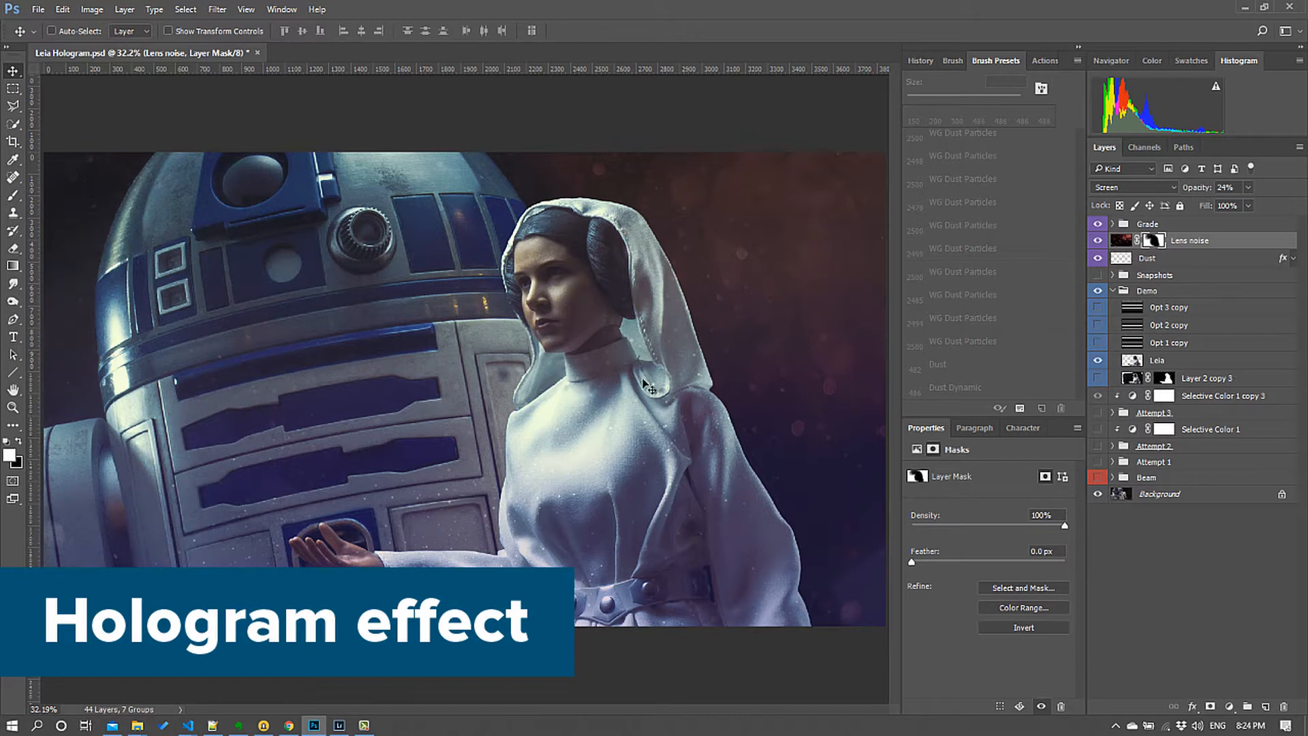
Duplicate the Leia layer twice, keeping both copies visible and the original hidden
{"action": "left_click", "coordinate": [1167, 362]}
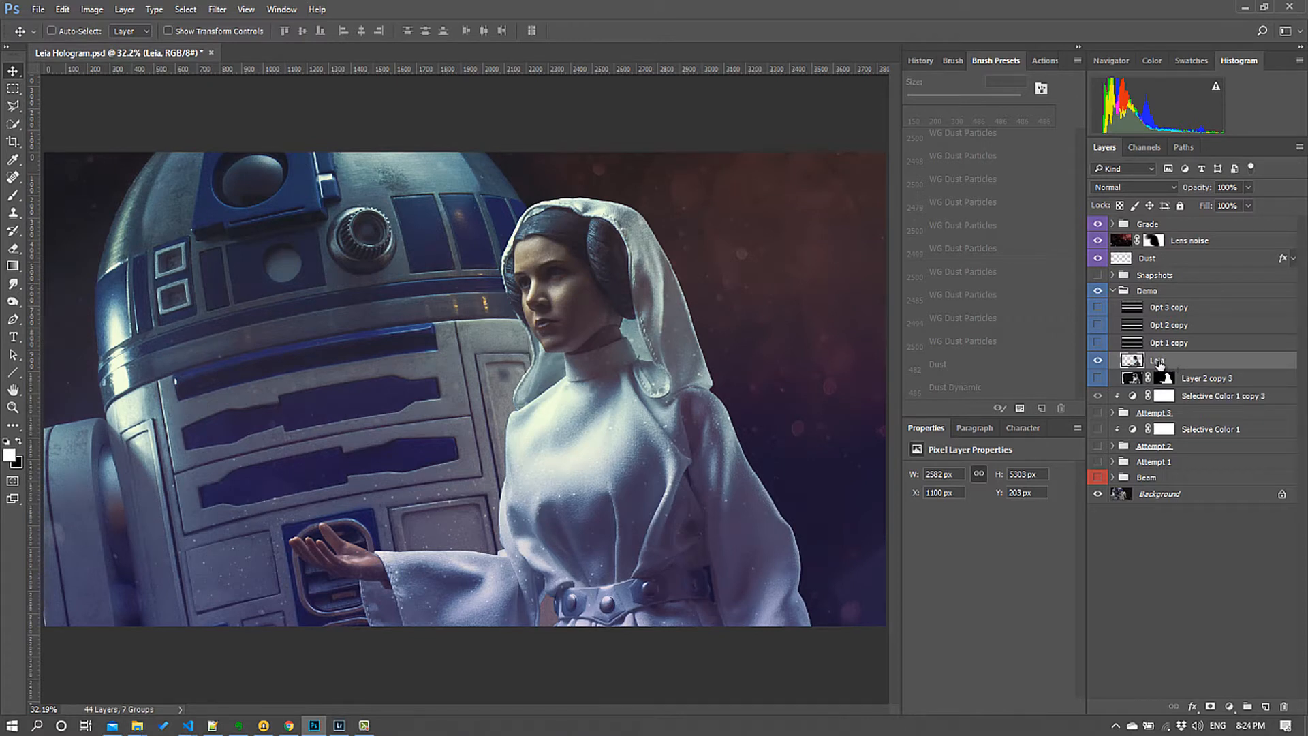
{"action": "left_click_drag", "start_coordinate": [1127, 365], "coordinate": [1266, 698]}
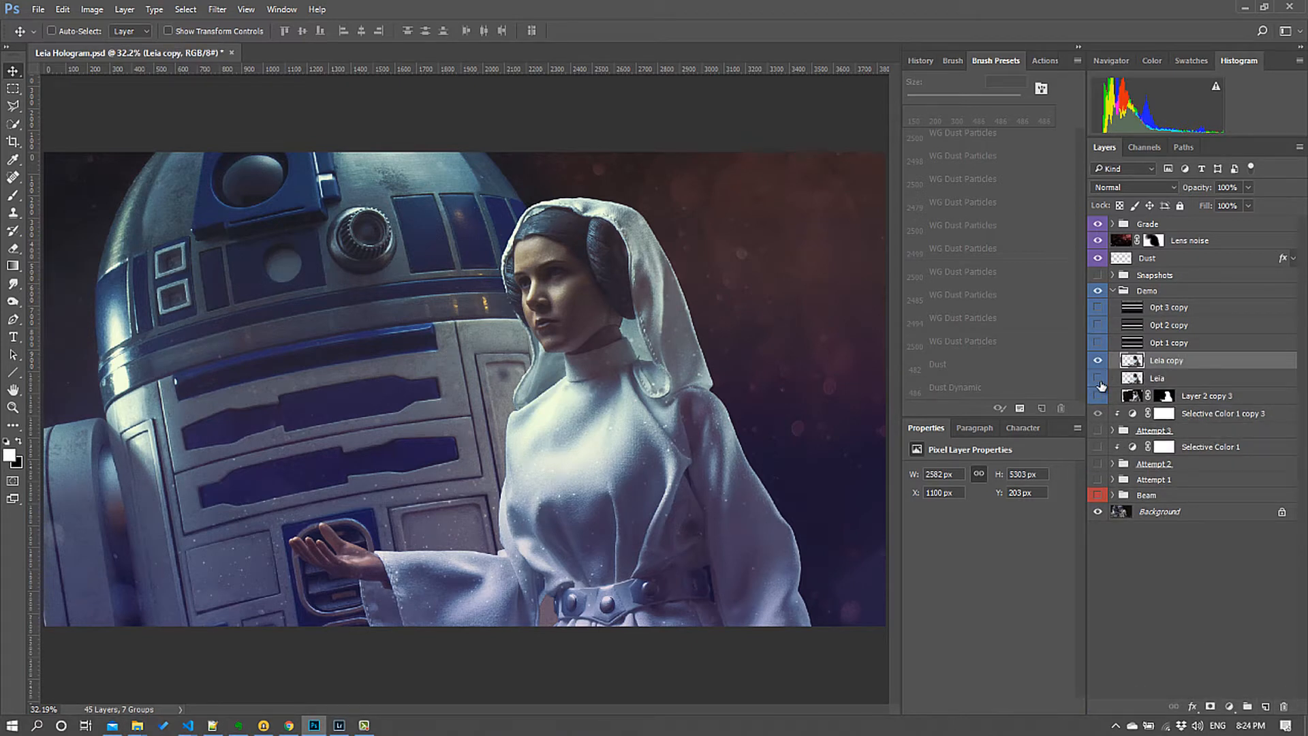
{"action": "left_click_drag", "start_coordinate": [1164, 362], "coordinate": [1266, 707]}
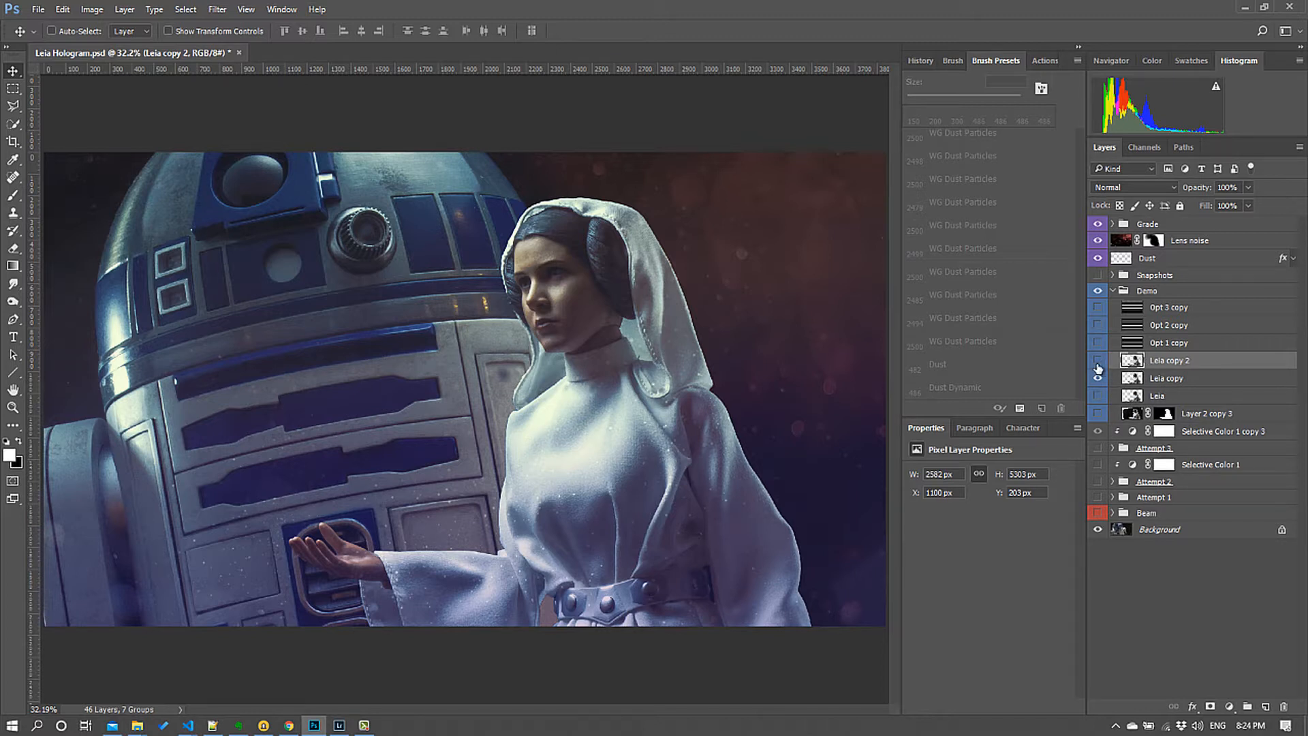
{"action": "left_click", "coordinate": [1097, 364]}
Apply a Gaussian Blur with a radius of 23.5 pixels to the Leia copy layer beneath the sharp copy
{"action": "left_click", "coordinate": [1167, 382]}
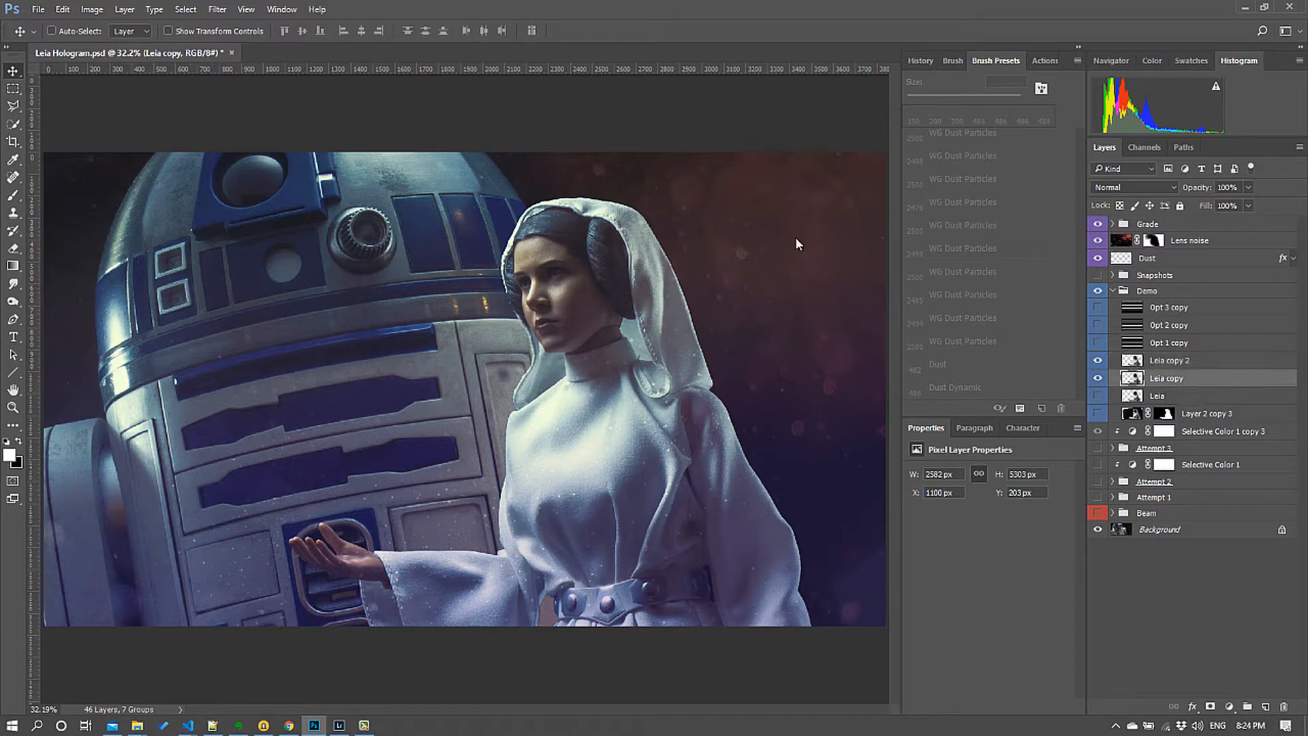
{"action": "left_click", "coordinate": [213, 7]}
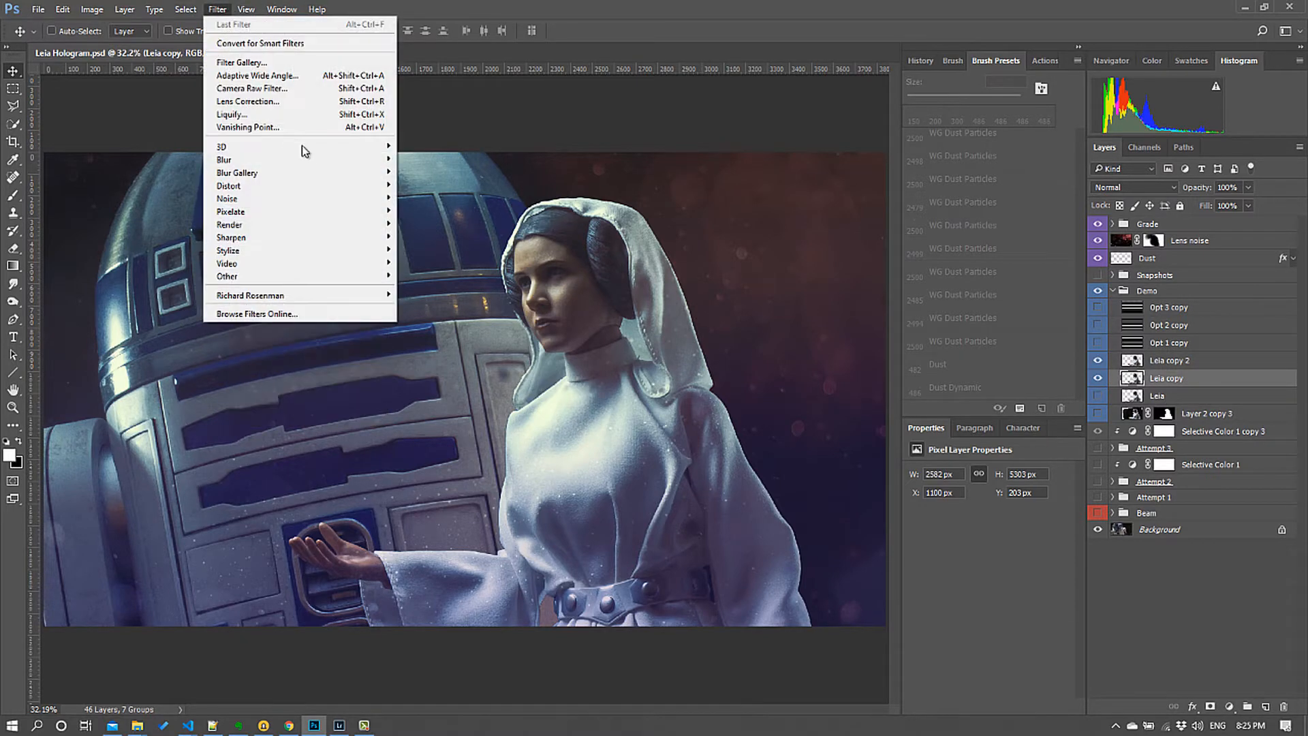
{"action": "mouse_move", "coordinate": [322, 164]}
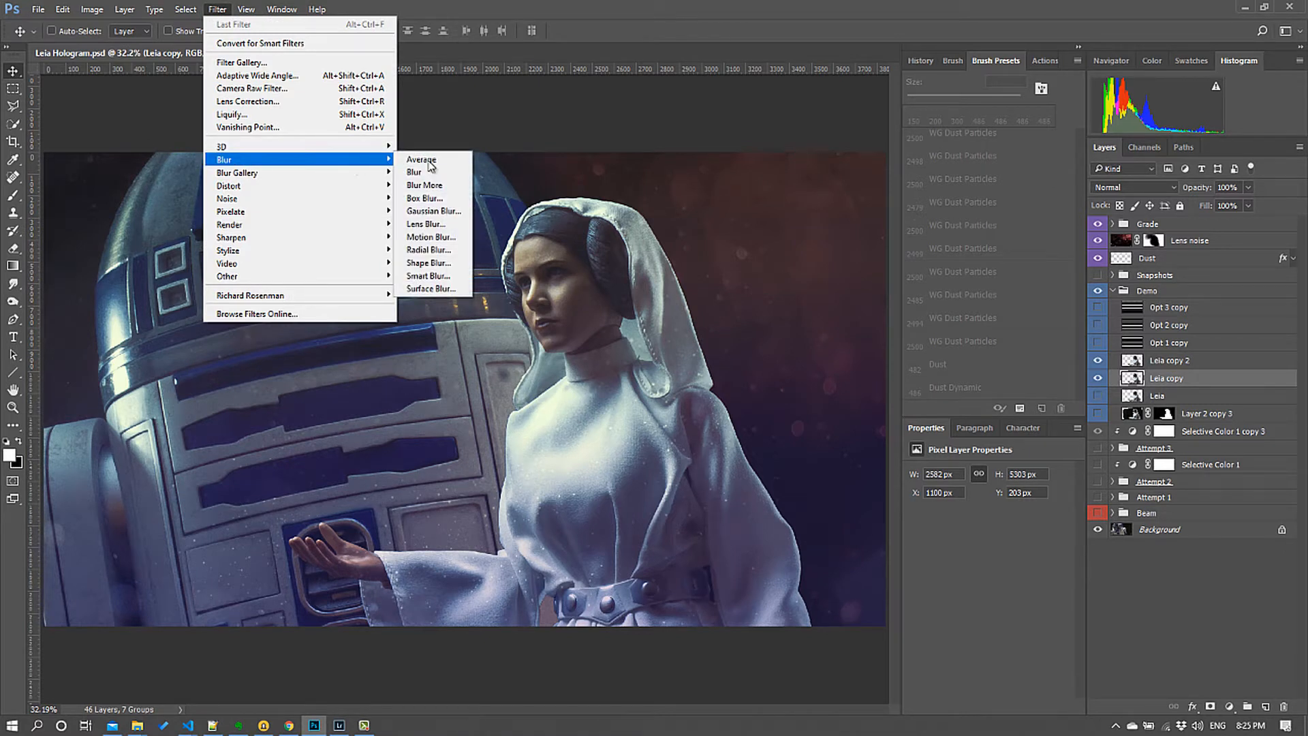
{"action": "left_click", "coordinate": [446, 213]}
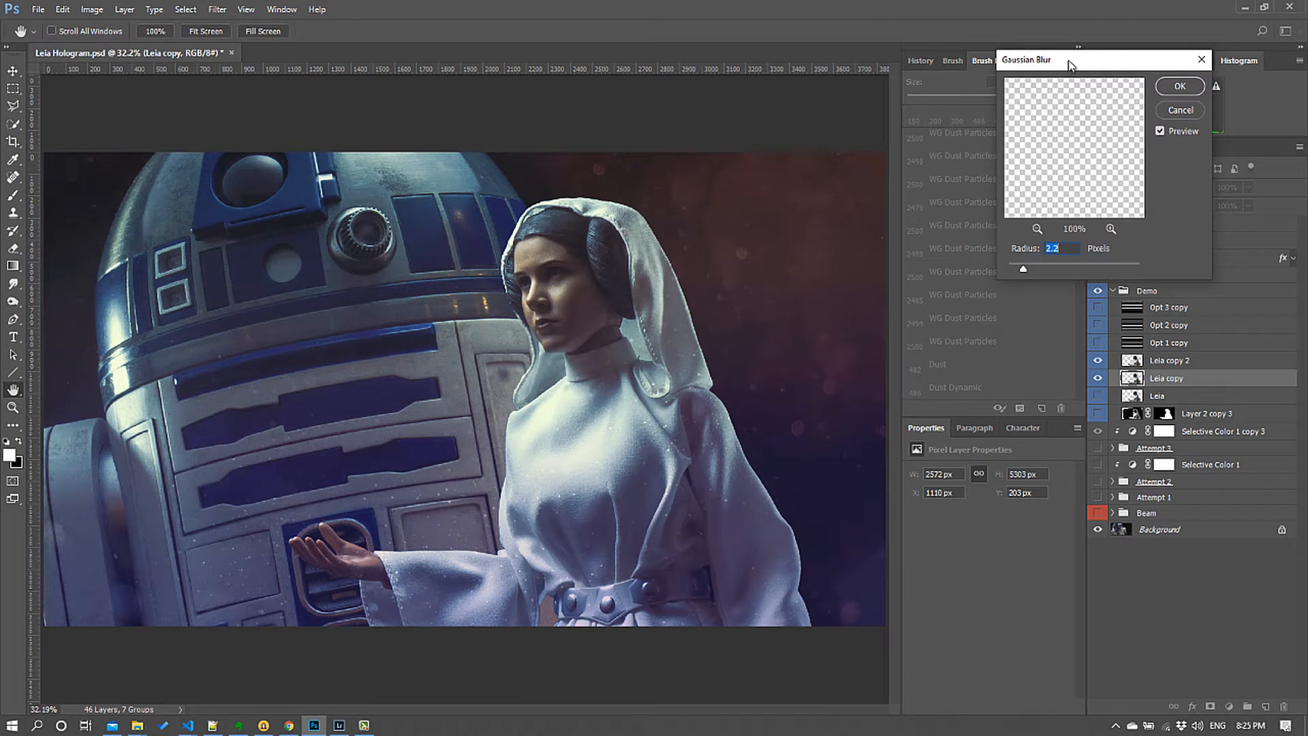
{"action": "left_click_drag", "start_coordinate": [1069, 65], "coordinate": [897, 106]}
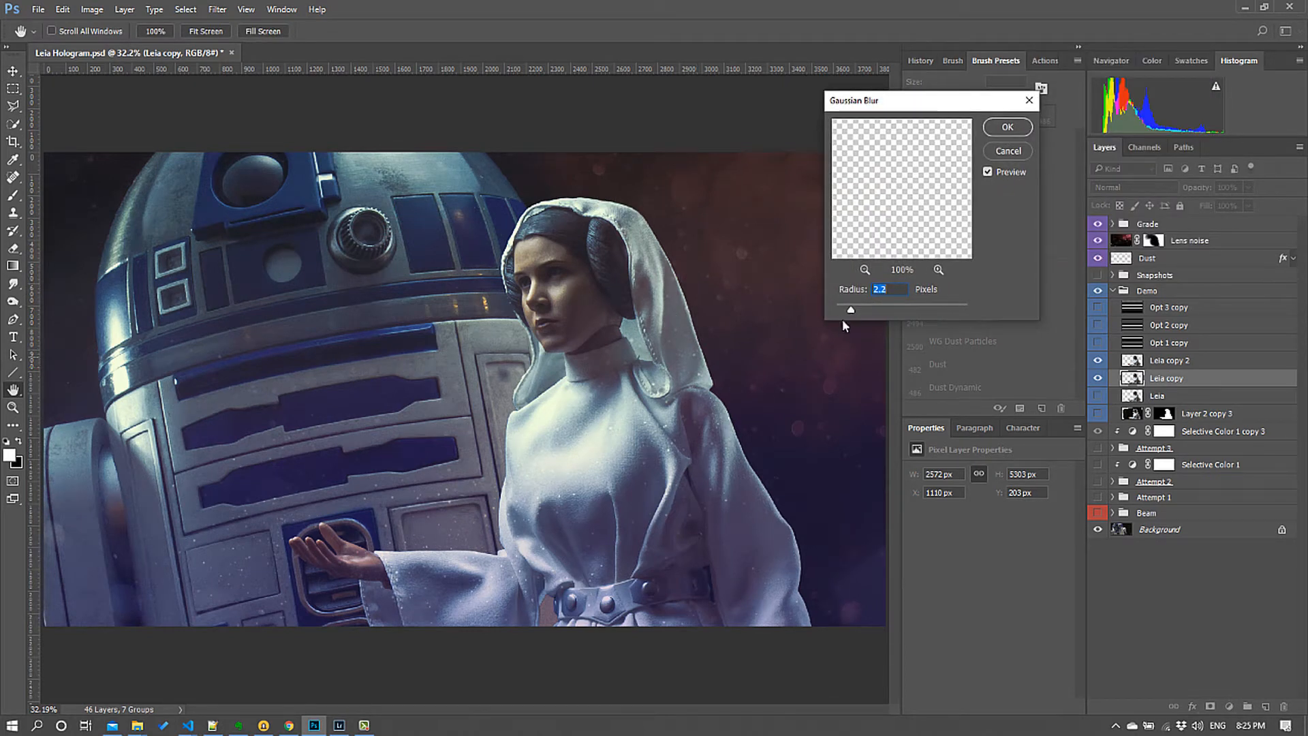
{"action": "left_click_drag", "start_coordinate": [854, 308], "coordinate": [864, 311]}
{"action": "mouse_move", "coordinate": [887, 307]}
{"action": "left_mouse_down"}
{"action": "mouse_move", "coordinate": [905, 308]}
{"action": "mouse_move", "coordinate": [877, 301]}
{"action": "mouse_move", "coordinate": [897, 308]}
{"action": "left_mouse_up"}
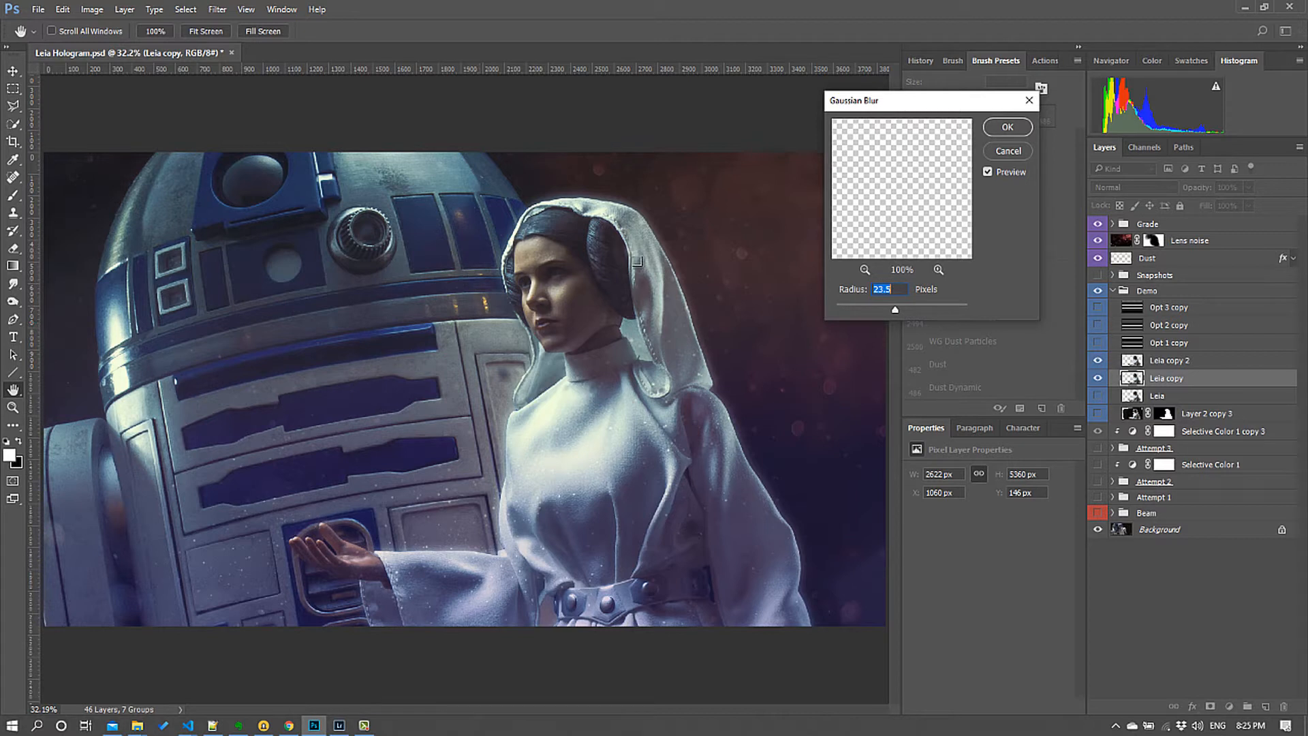
{"action": "left_click", "coordinate": [1008, 128]}
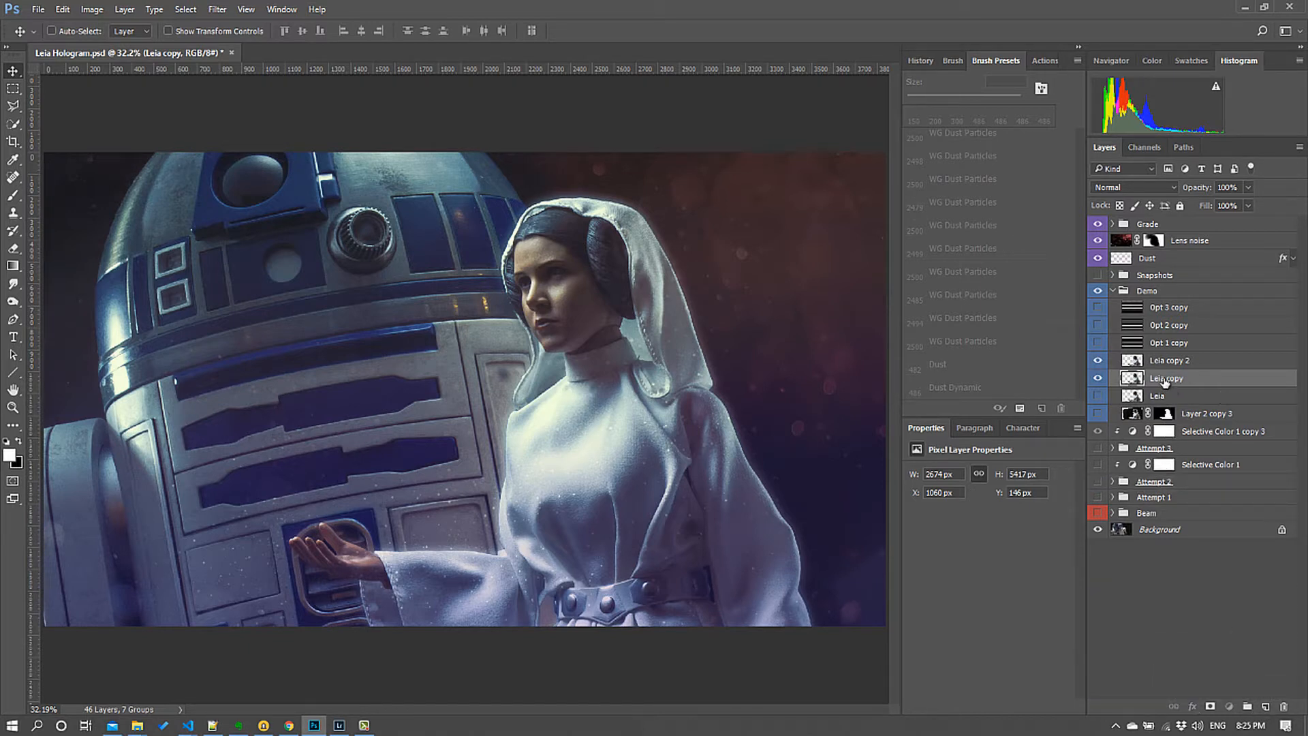
Duplicate the blurred Leia layer four times to strengthen the glow around her outline
{"action": "left_click_drag", "start_coordinate": [1165, 381], "coordinate": [1266, 706]}
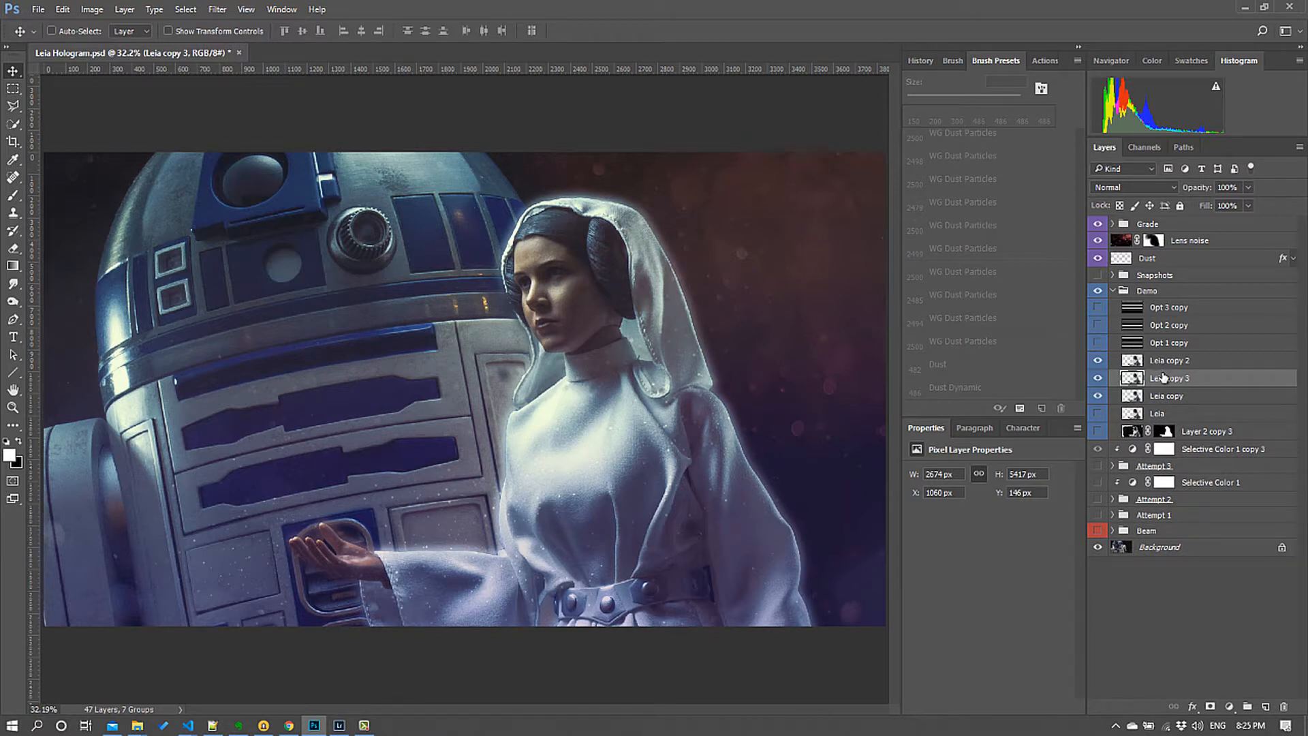
{"action": "left_click_drag", "start_coordinate": [1163, 377], "coordinate": [1265, 706]}
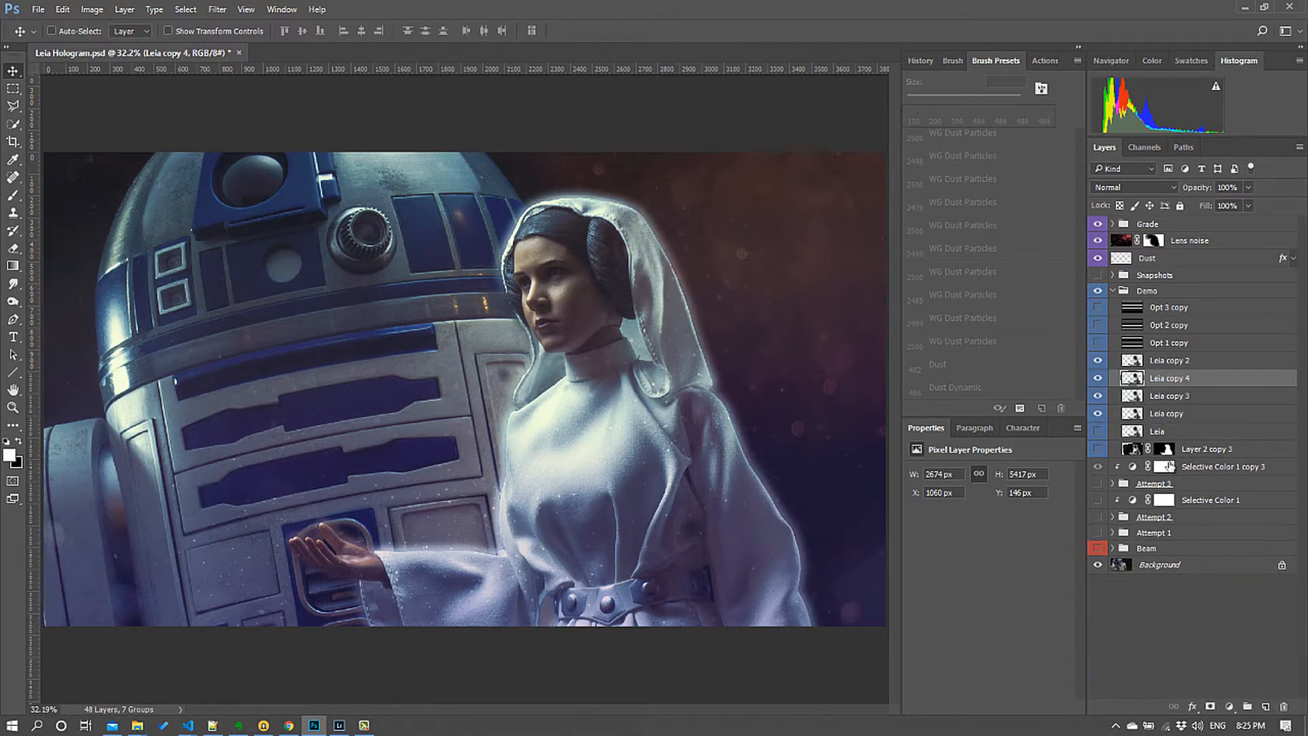
{"action": "left_click_drag", "start_coordinate": [1162, 385], "coordinate": [1266, 707]}
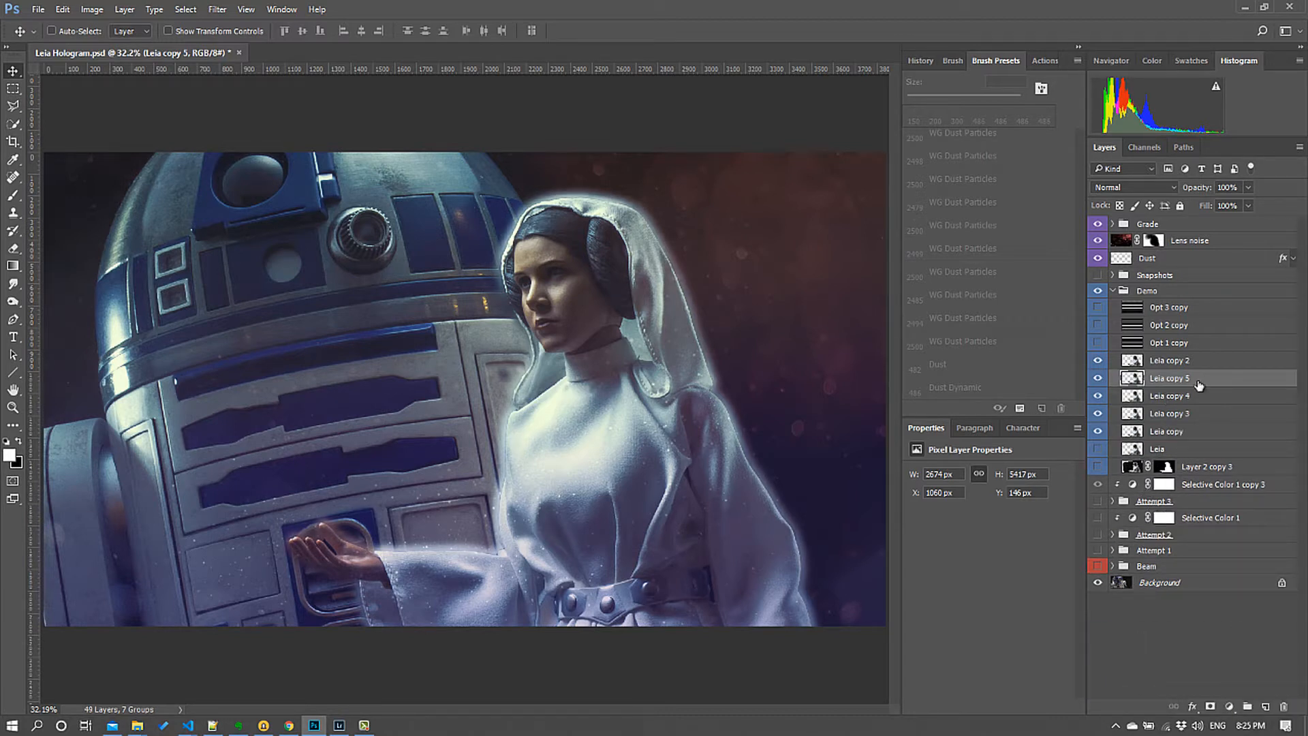
{"action": "left_click_drag", "start_coordinate": [1175, 386], "coordinate": [1266, 707]}
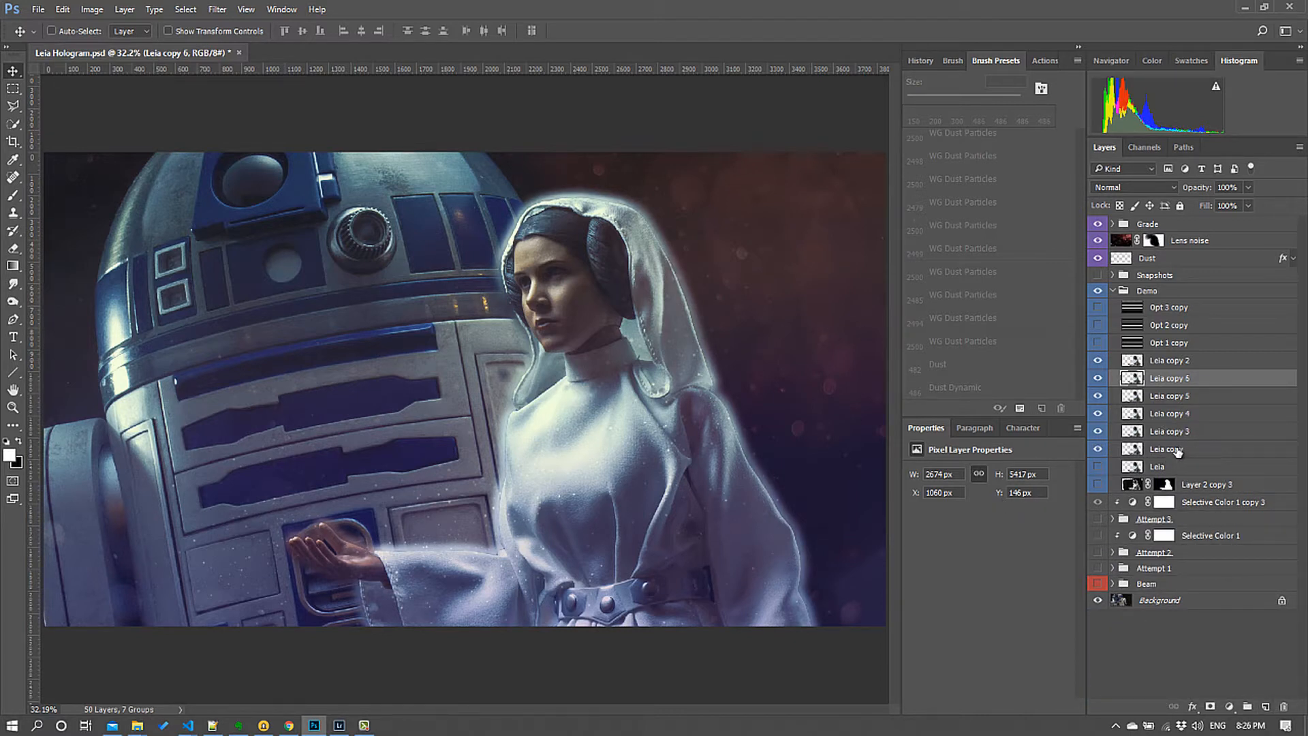
Merge the sharp Leia copy and all of the blurred copies into a single layer
{"action": "left_click", "coordinate": [1097, 448]}
{"action": "left_click", "coordinate": [1097, 449]}
{"action": "left_click", "coordinate": [1181, 448]}
{"action": "left_click", "coordinate": [1178, 366], "text": "shift"}
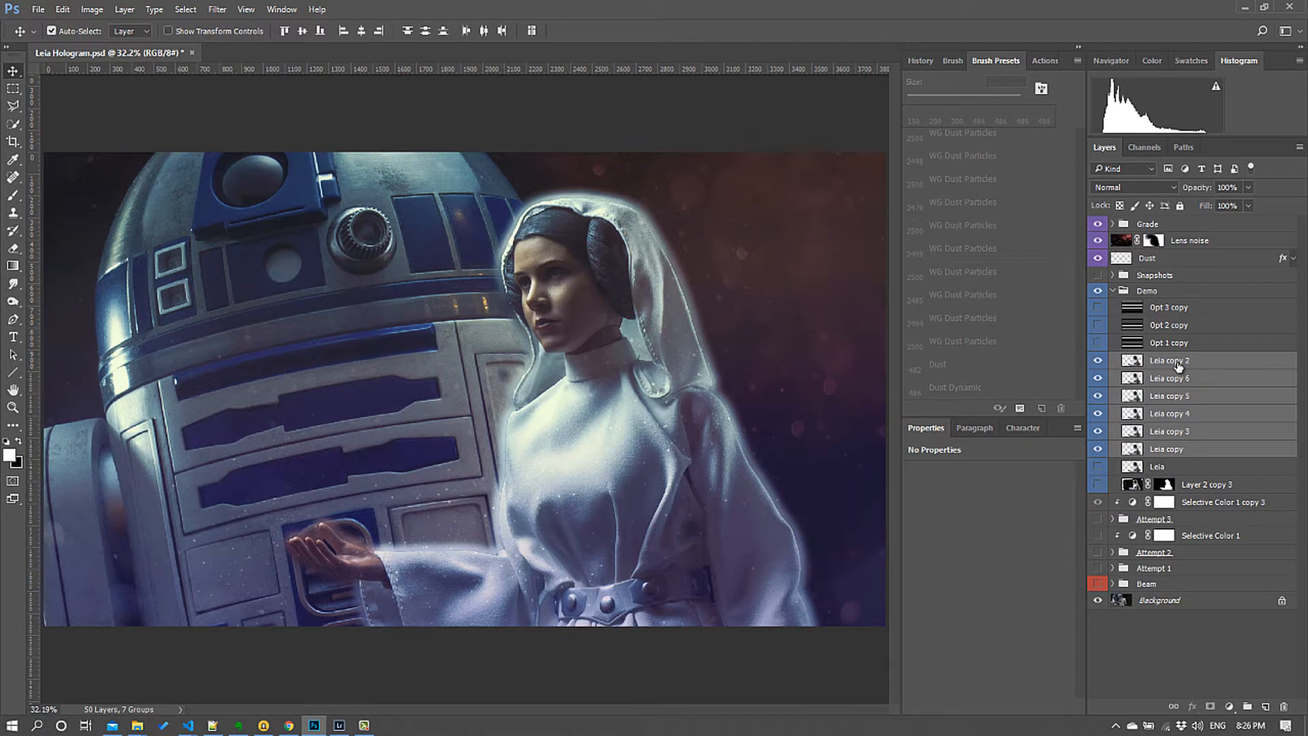
{"action": "left_click", "coordinate": [1100, 362]}
{"action": "key", "text": "ctrl+e"}
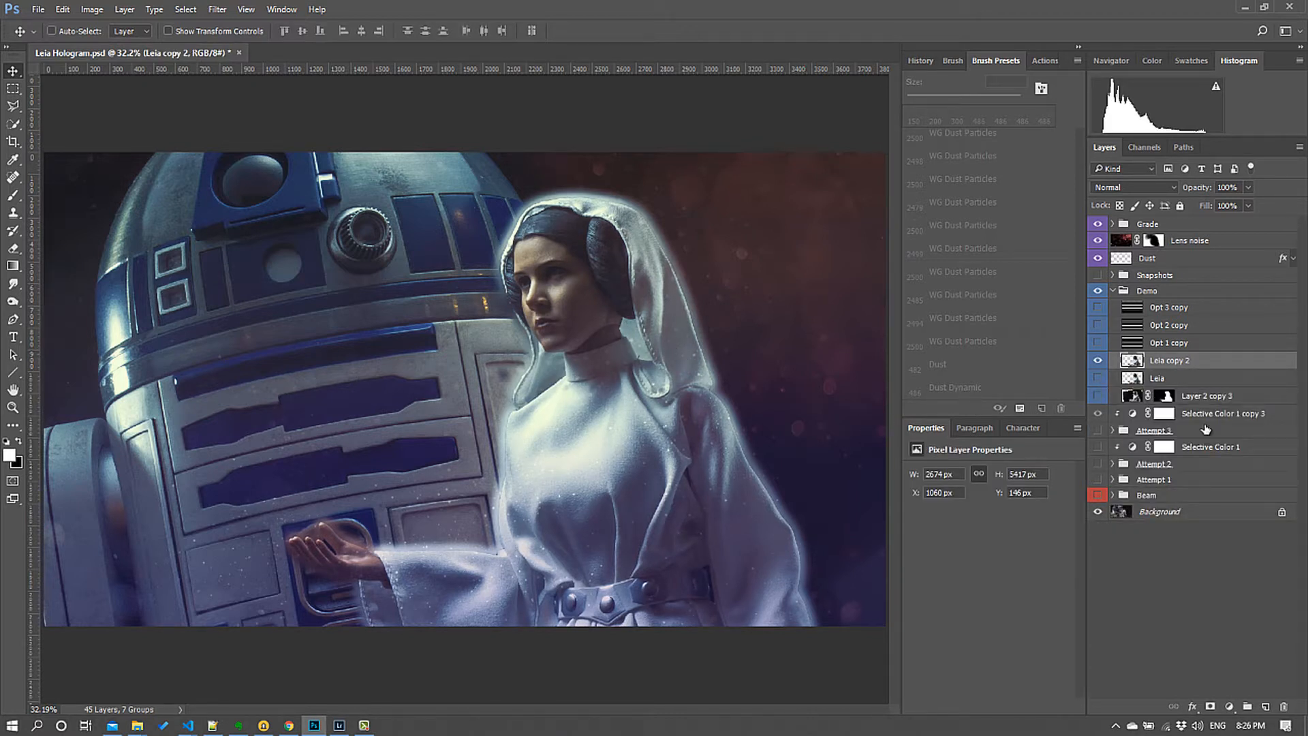
Compare the merged Leia layer with the original Leia, and rename the merged layer Leia Haloed
{"action": "left_click", "coordinate": [1098, 363]}
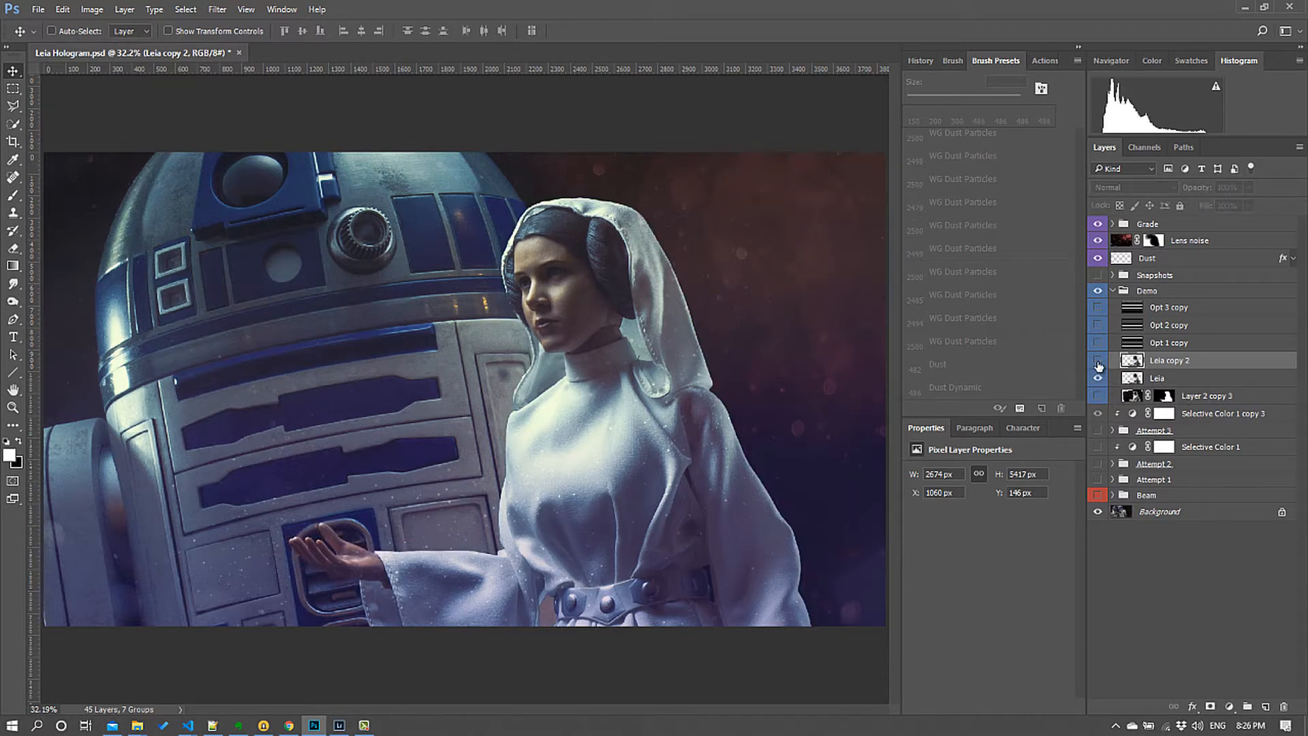
{"action": "left_click", "coordinate": [1099, 363]}
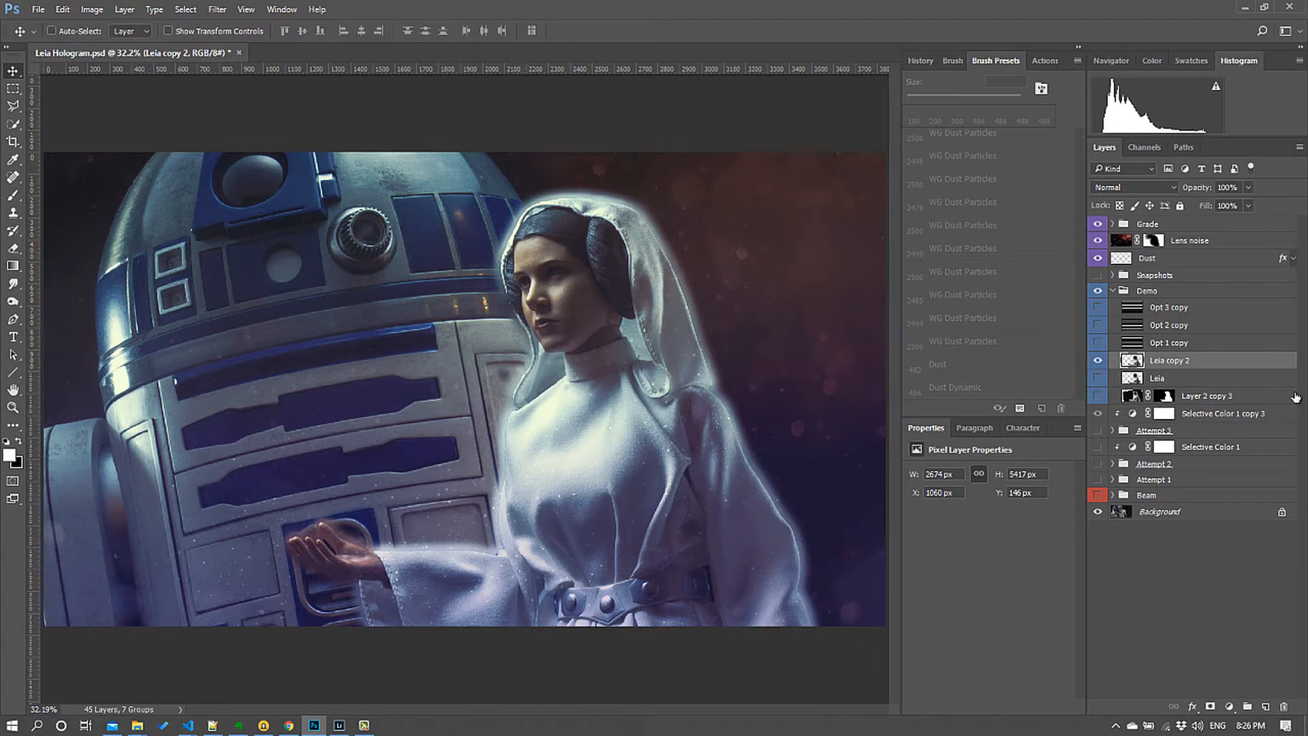
{"action": "double_click", "coordinate": [1175, 365]}
{"action": "left_click", "coordinate": [1173, 363]}
{"action": "type", "text": "Haloed"}
{"action": "key", "text": "Return"}
Duplicate the Leia Haloed layer twice and hide the original haloed layer
{"action": "left_click_drag", "start_coordinate": [1170, 368], "coordinate": [1264, 708]}
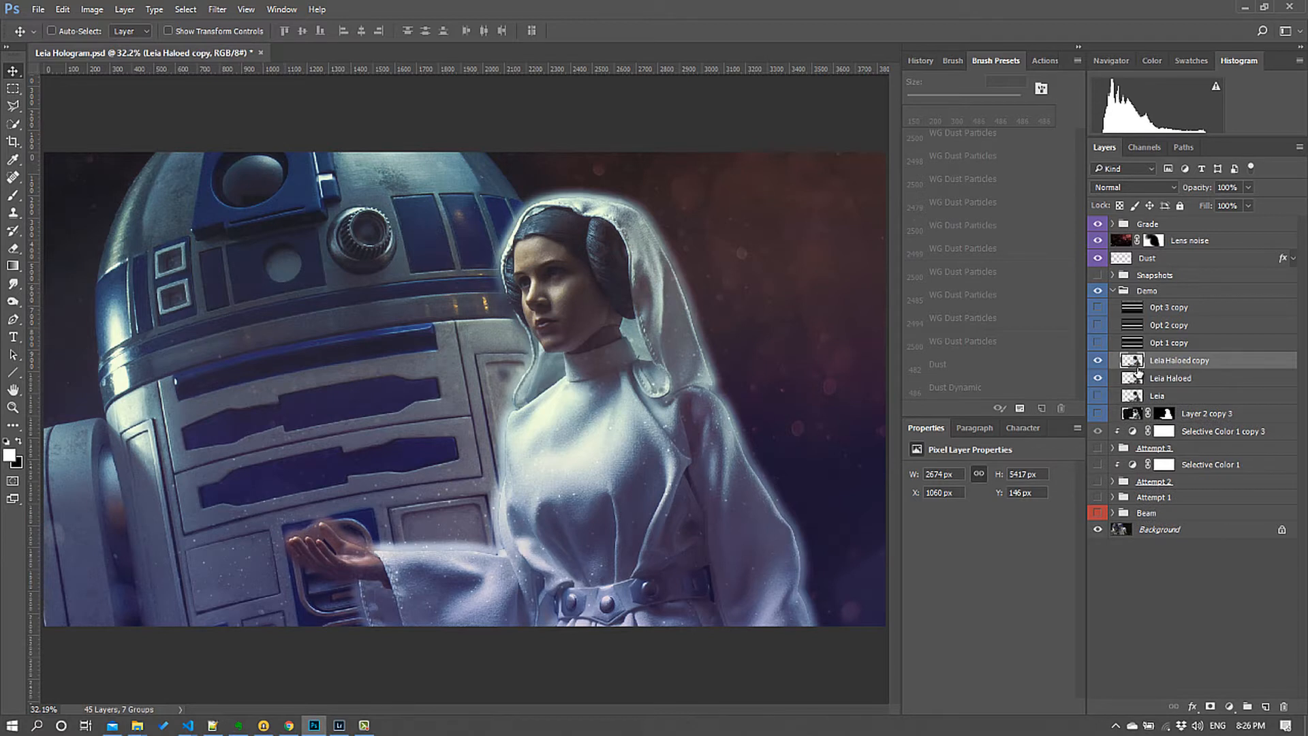
{"action": "left_click", "coordinate": [1099, 378]}
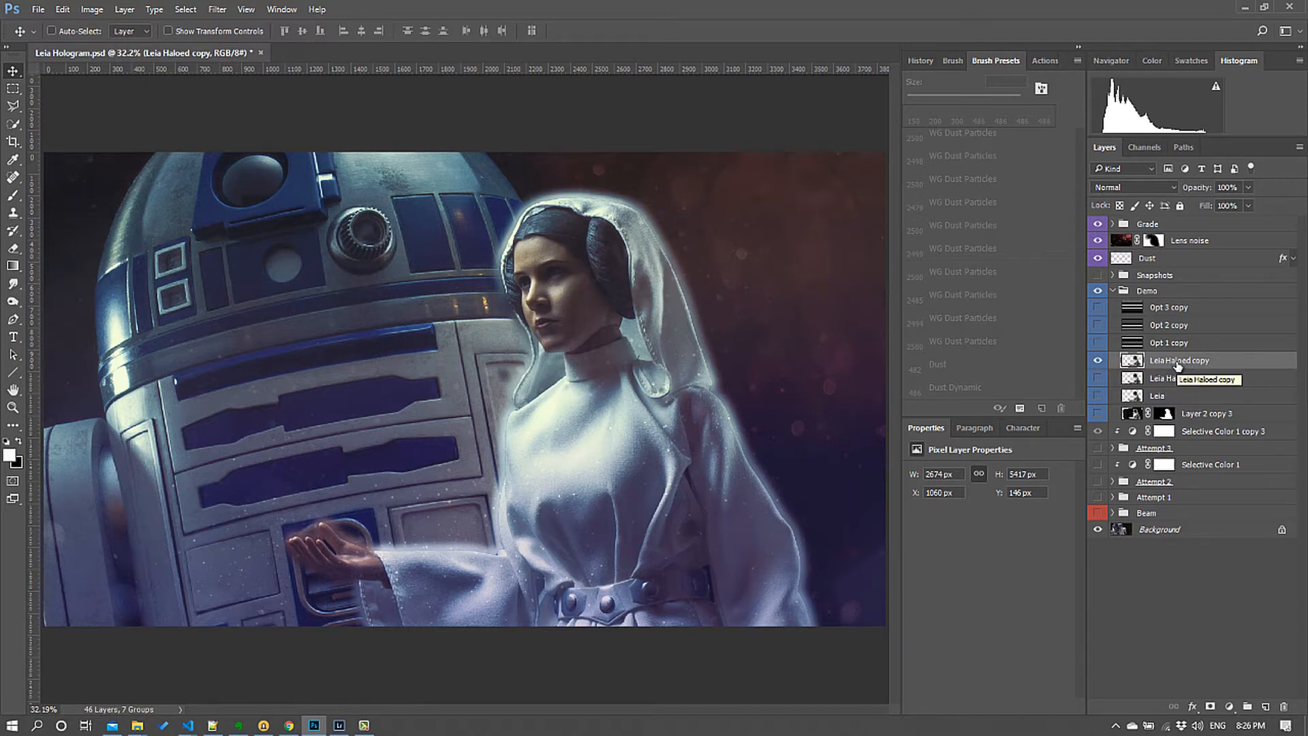
{"action": "left_click_drag", "start_coordinate": [1178, 365], "coordinate": [1265, 705]}
Rename the lower haloed duplicate Leia Dark and the upper one Leia Light
{"action": "double_click", "coordinate": [1199, 378]}
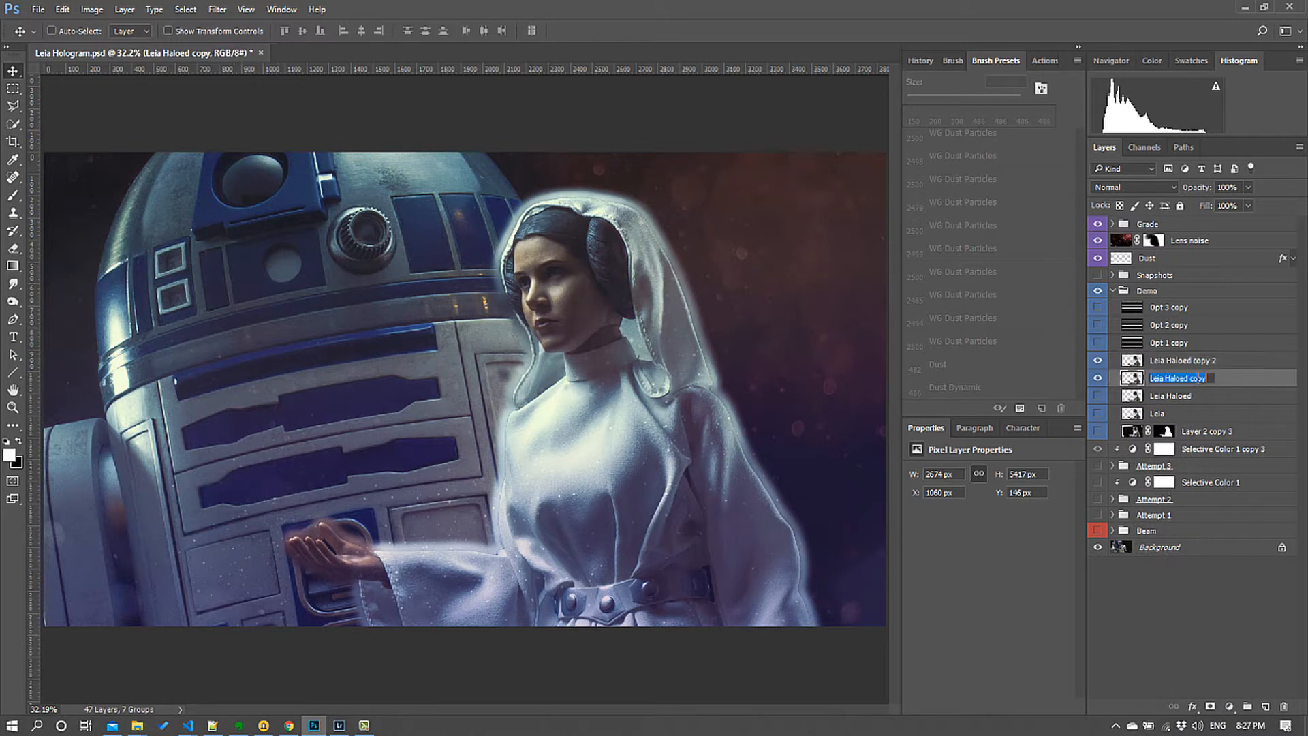
{"action": "type", "text": "Leia Dark"}
{"action": "key", "text": "Return"}
{"action": "double_click", "coordinate": [1188, 363]}
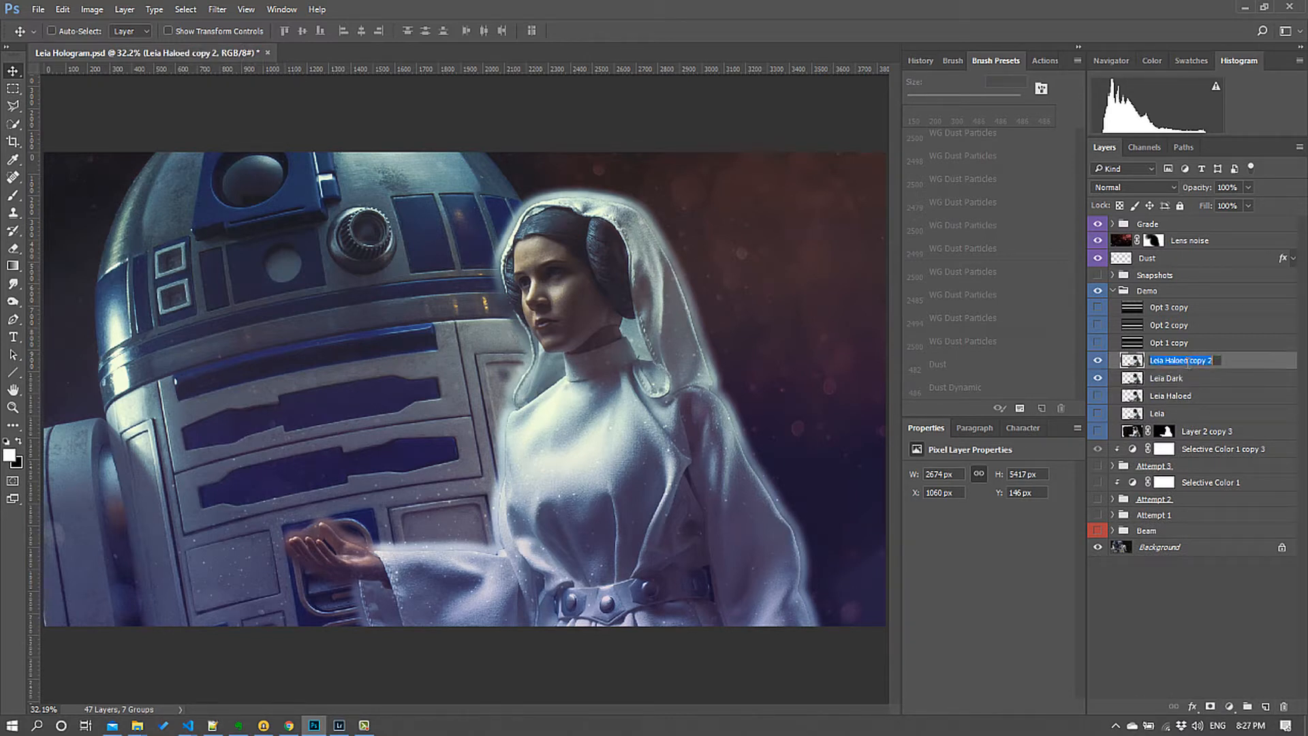
{"action": "key", "text": "End"}
{"action": "key", "text": "ctrl+shift+Left"}
{"action": "key", "text": "ctrl+shift+Left"}
{"action": "key", "text": "ctrl+shift+Left"}
{"action": "type", "text": "Light"}
{"action": "key", "text": "Return"}
Add a Curves adjustment layer above Leia Dark and clip it to that layer
{"action": "left_click", "coordinate": [1187, 380]}
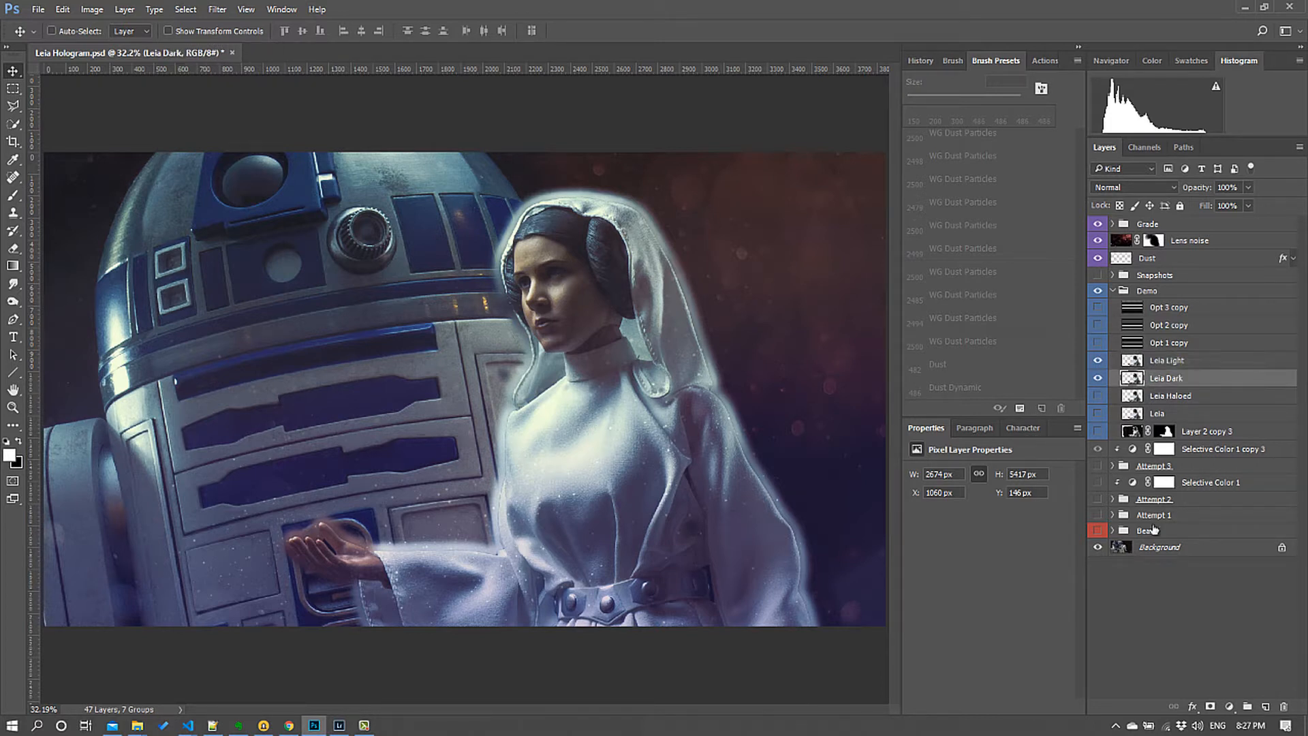
{"action": "left_click", "coordinate": [1233, 706]}
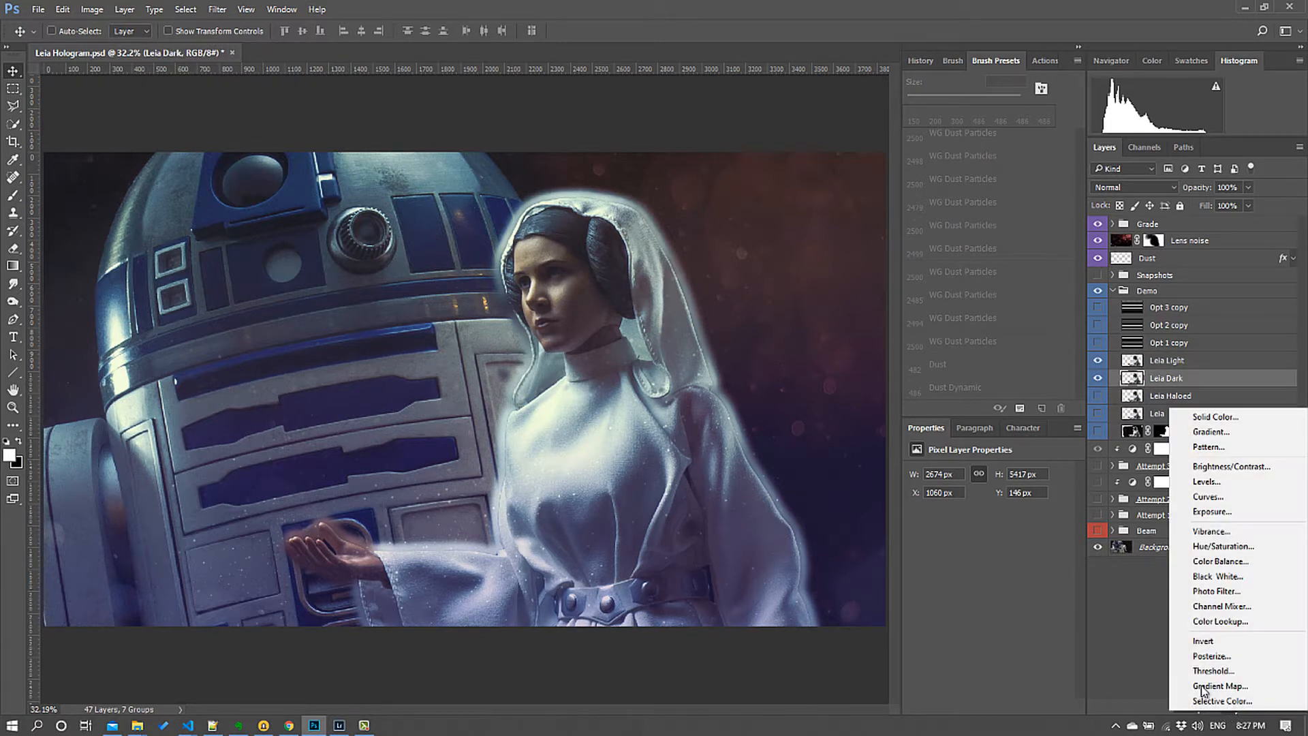
{"action": "left_click", "coordinate": [1231, 497]}
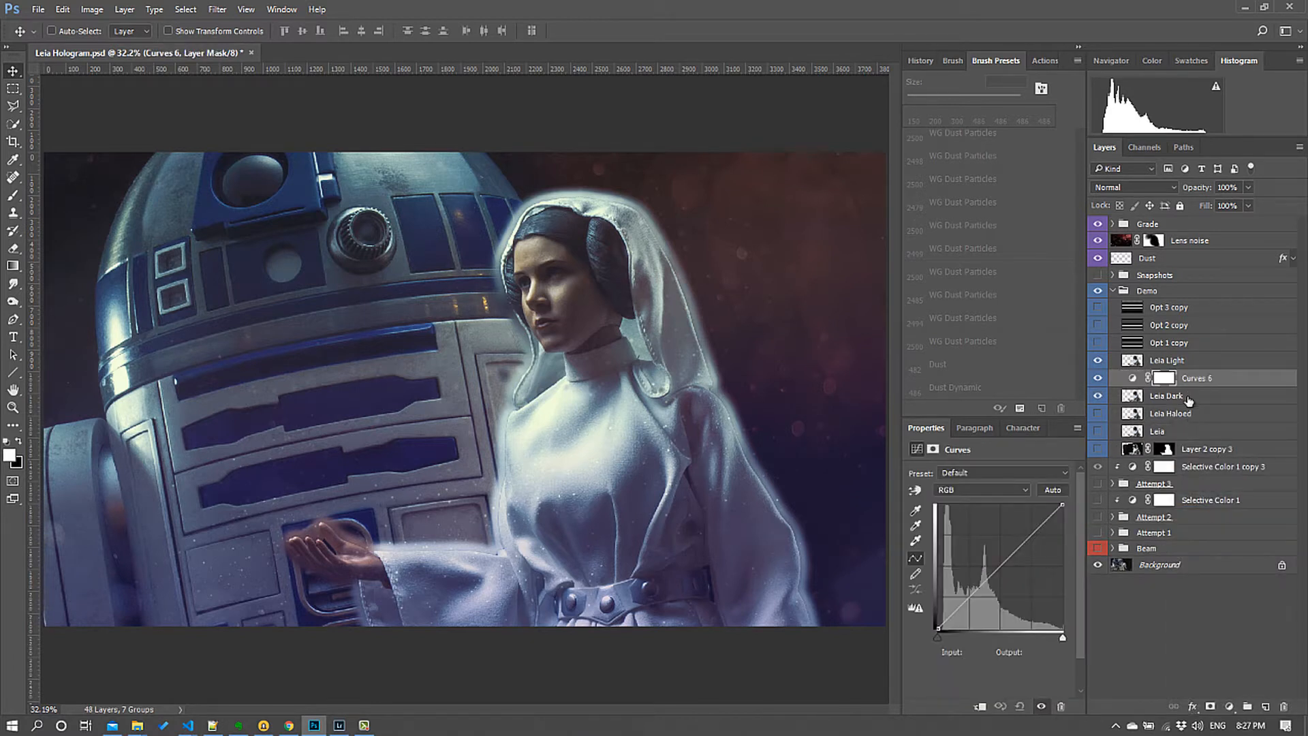
{"action": "left_click", "coordinate": [1173, 382], "text": "alt"}
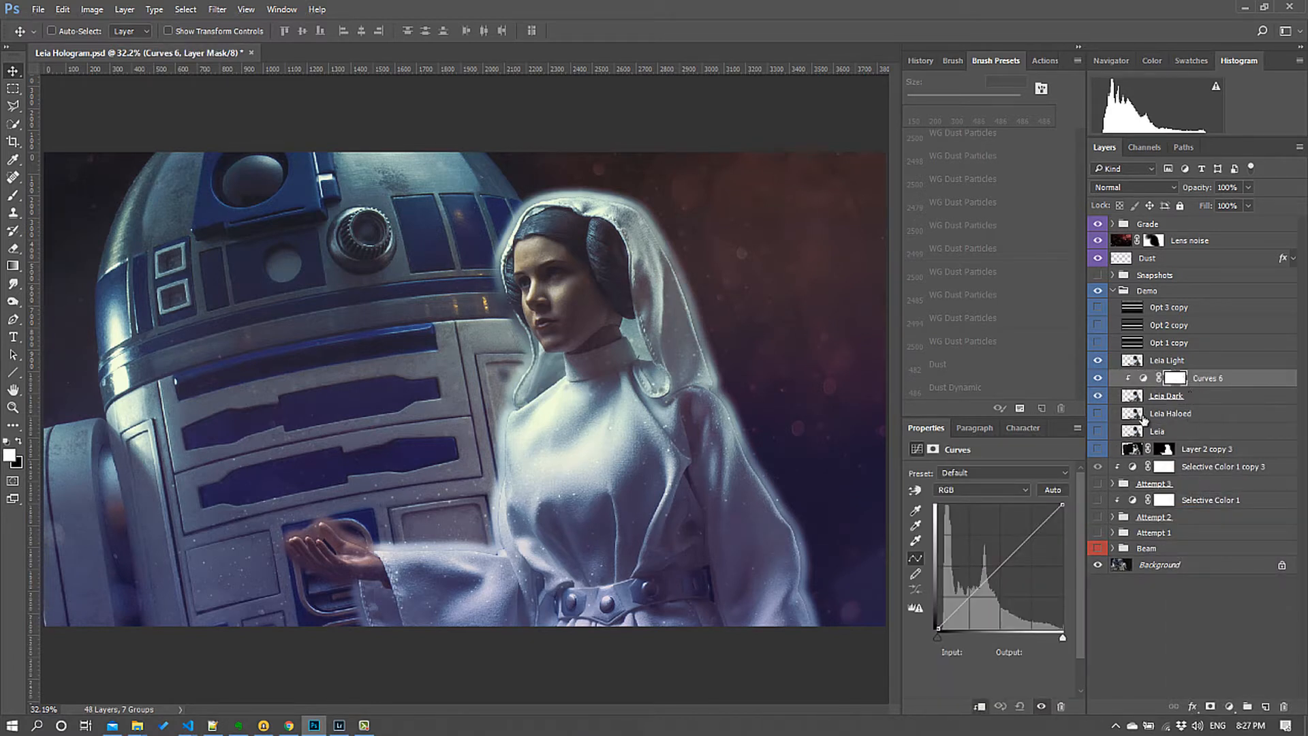
{"action": "left_click", "coordinate": [1171, 397]}
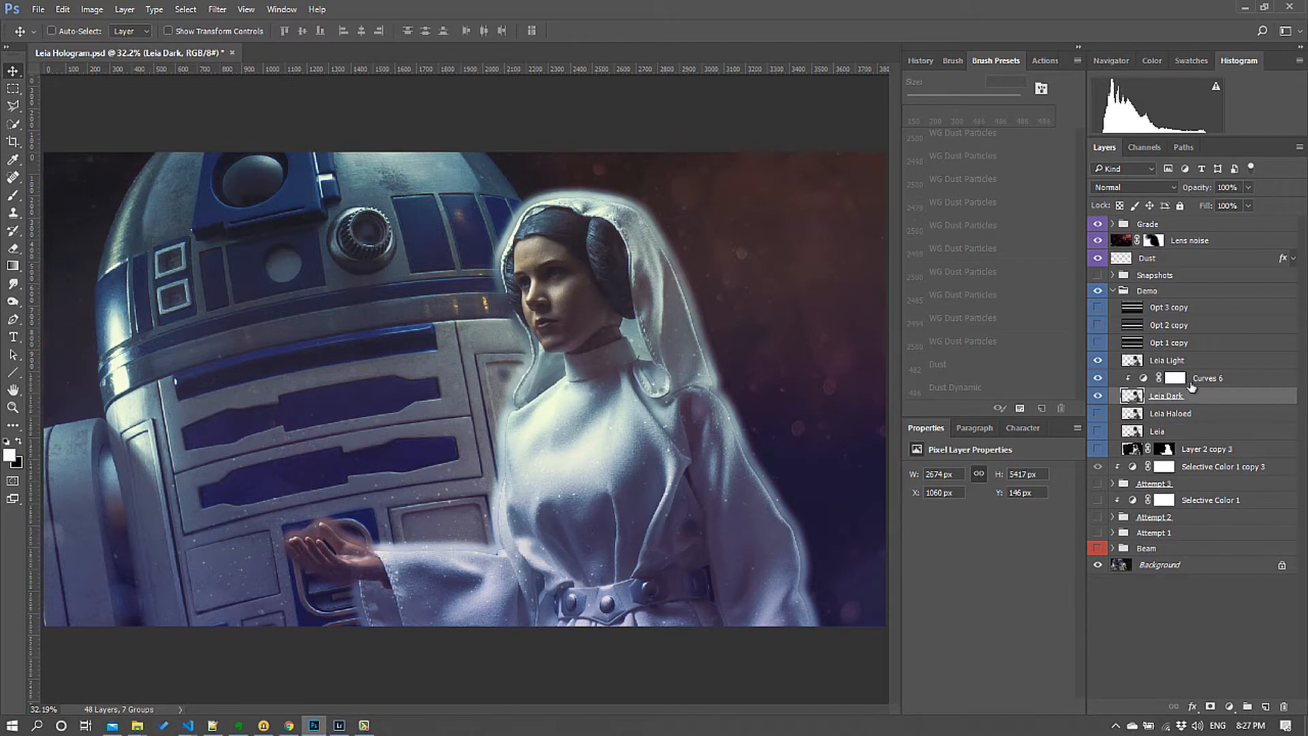
{"action": "left_click", "coordinate": [1199, 380]}
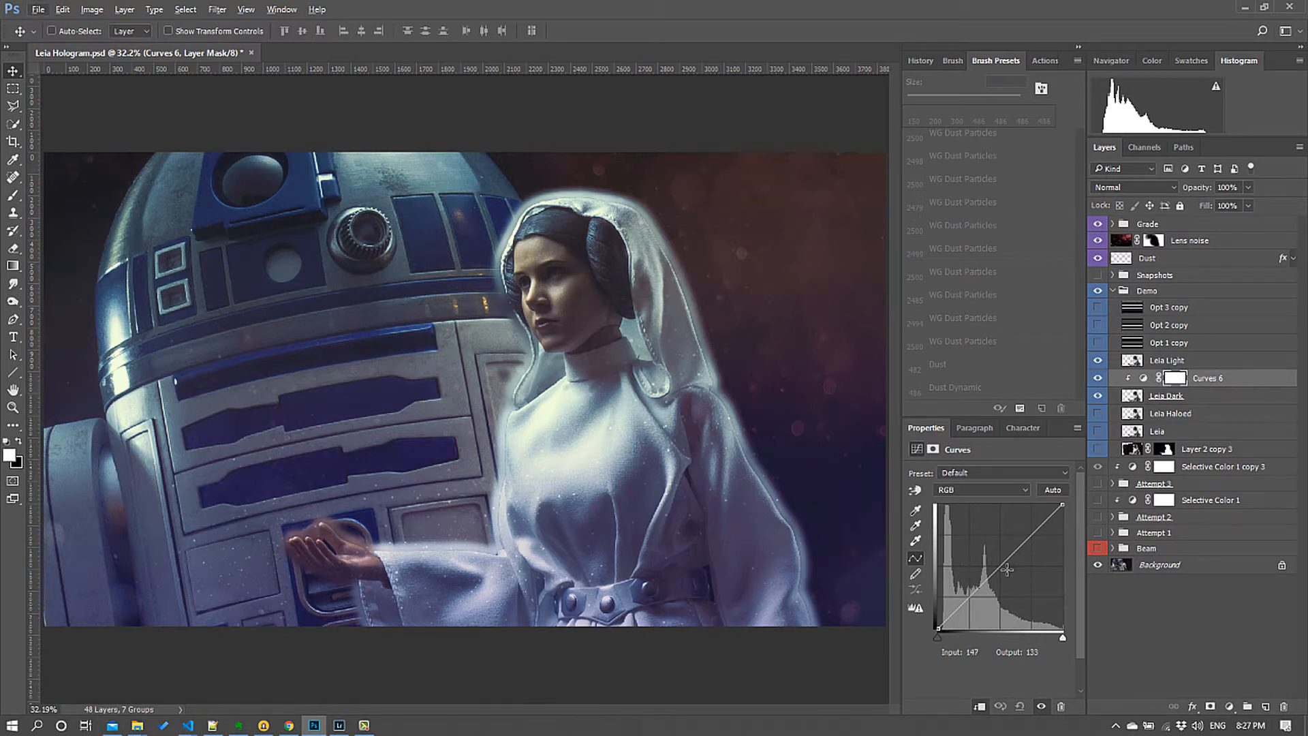
Darken Leia Dark with a curve point at input 151, output 108, keeping Leia Light hidden only during the adjustment
{"action": "left_click", "coordinate": [1097, 360]}
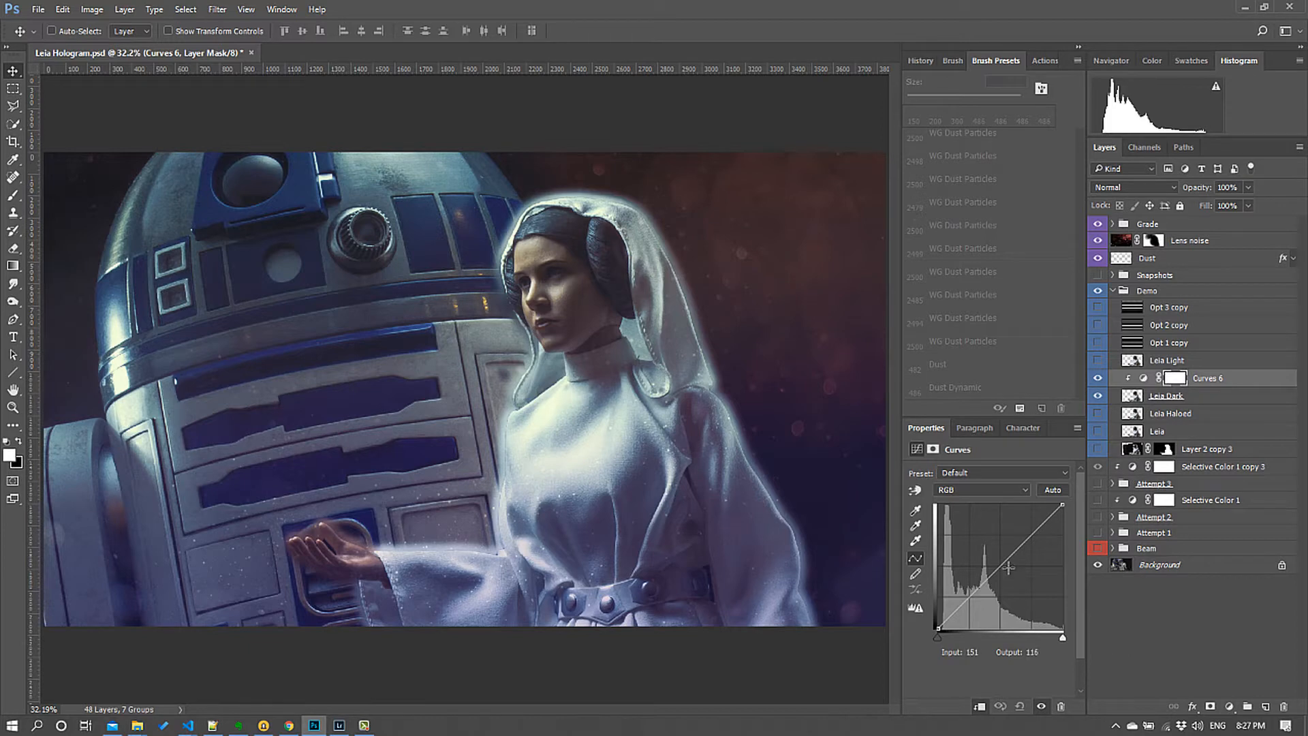
{"action": "left_click_drag", "start_coordinate": [1002, 566], "coordinate": [1013, 576]}
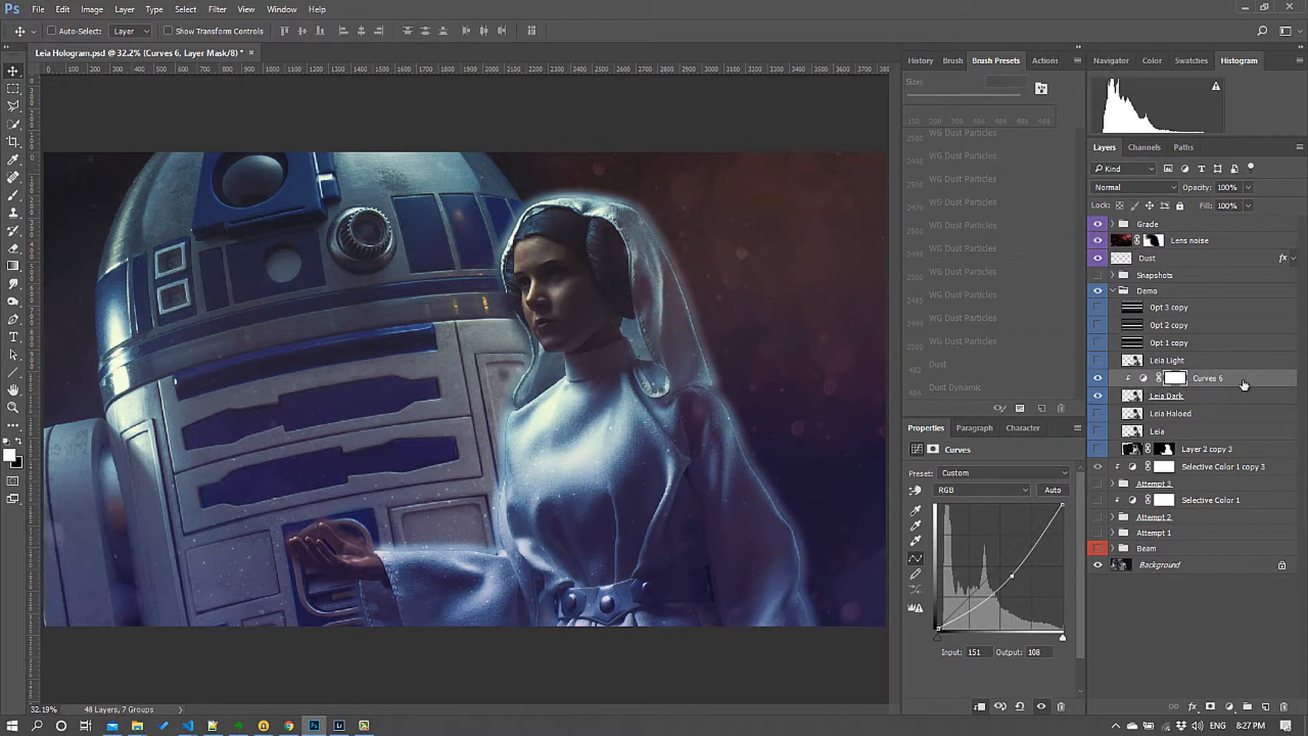
{"action": "left_click", "coordinate": [1200, 400]}
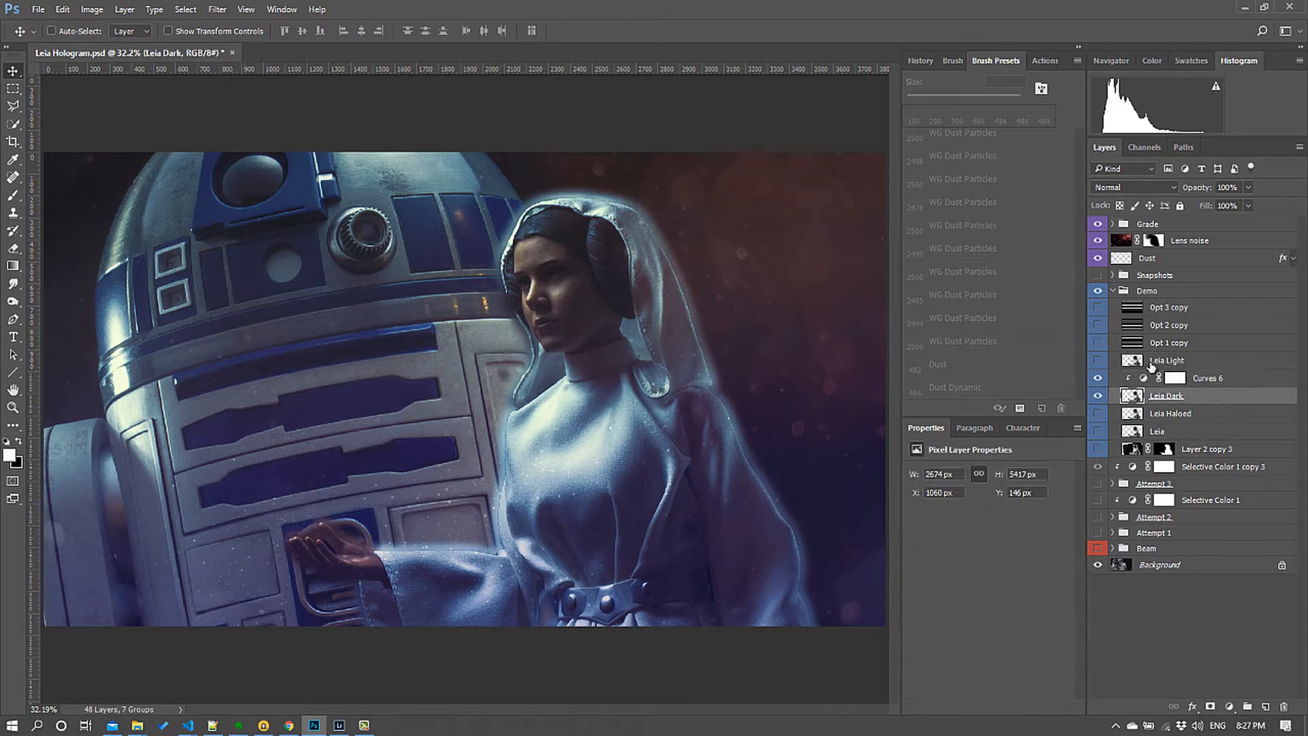
{"action": "left_click", "coordinate": [1158, 360]}
{"action": "left_click", "coordinate": [1098, 359]}
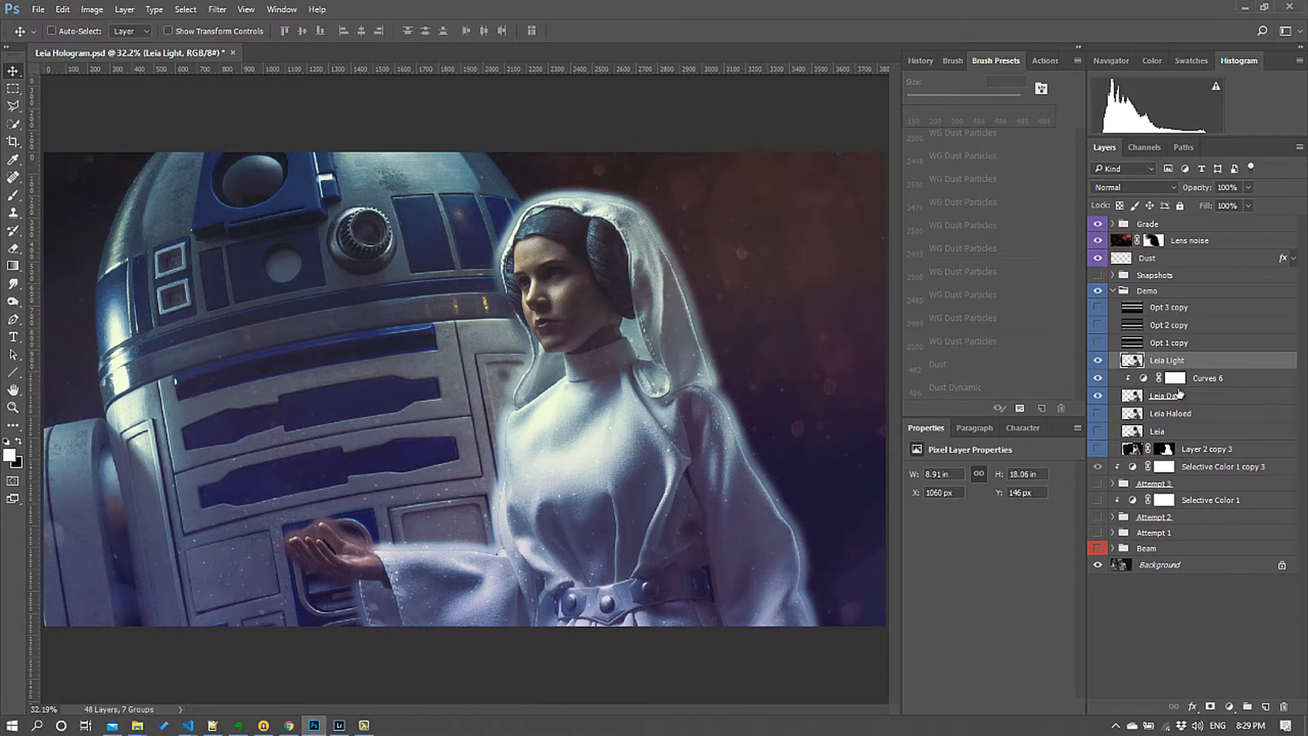
Duplicate the Leia Light layer and name the duplicate Scan Lines
{"action": "left_click_drag", "start_coordinate": [1169, 361], "coordinate": [1264, 697]}
{"action": "double_click", "coordinate": [1184, 362]}
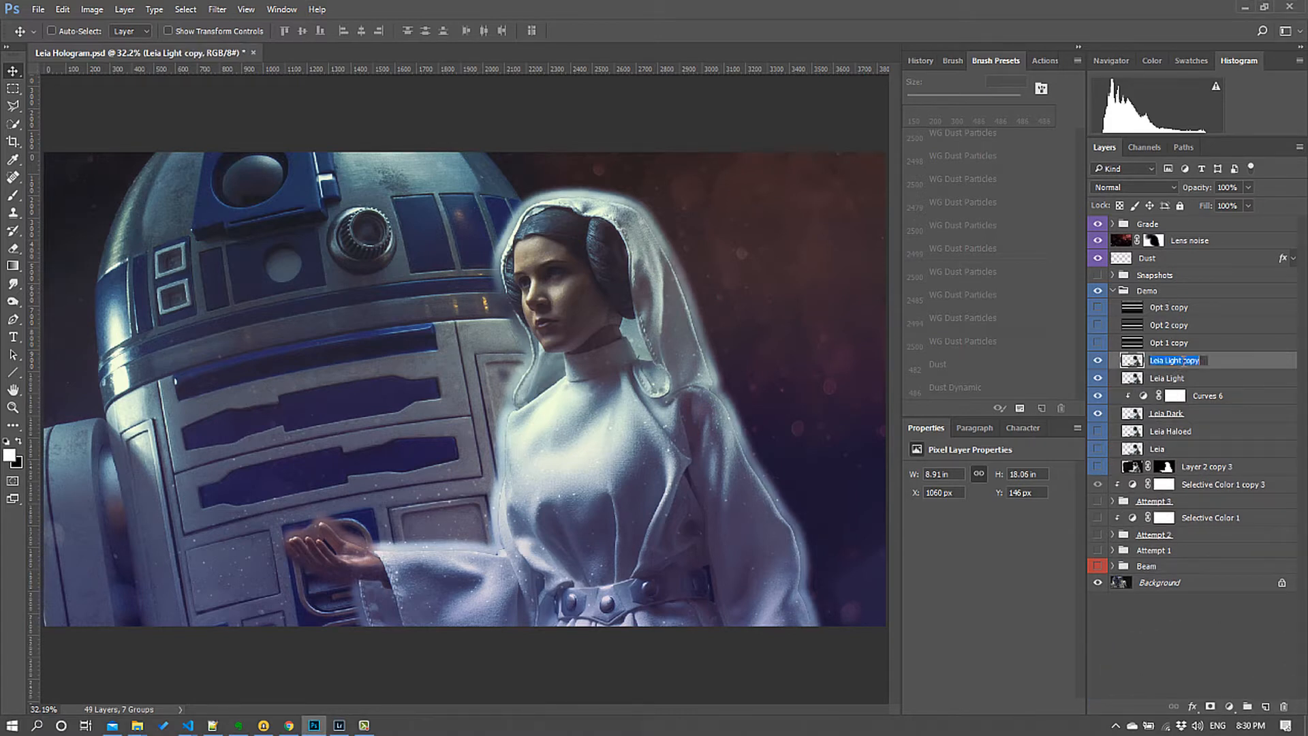
{"action": "type", "text": "Scan Lines"}
{"action": "key", "text": "Return"}
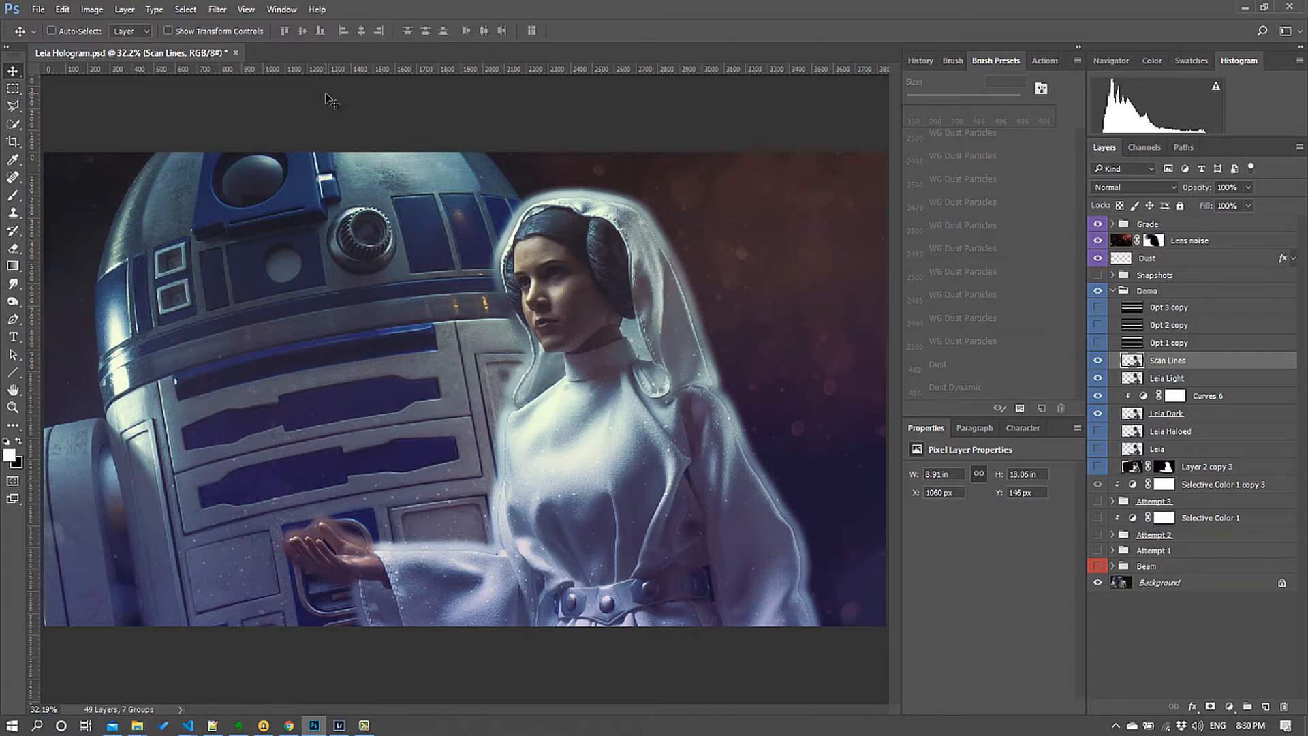
Apply the Halftone Pattern filter to the Scan Lines layer with size 5, contrast 9 and the Line pattern type
{"action": "left_click", "coordinate": [218, 11]}
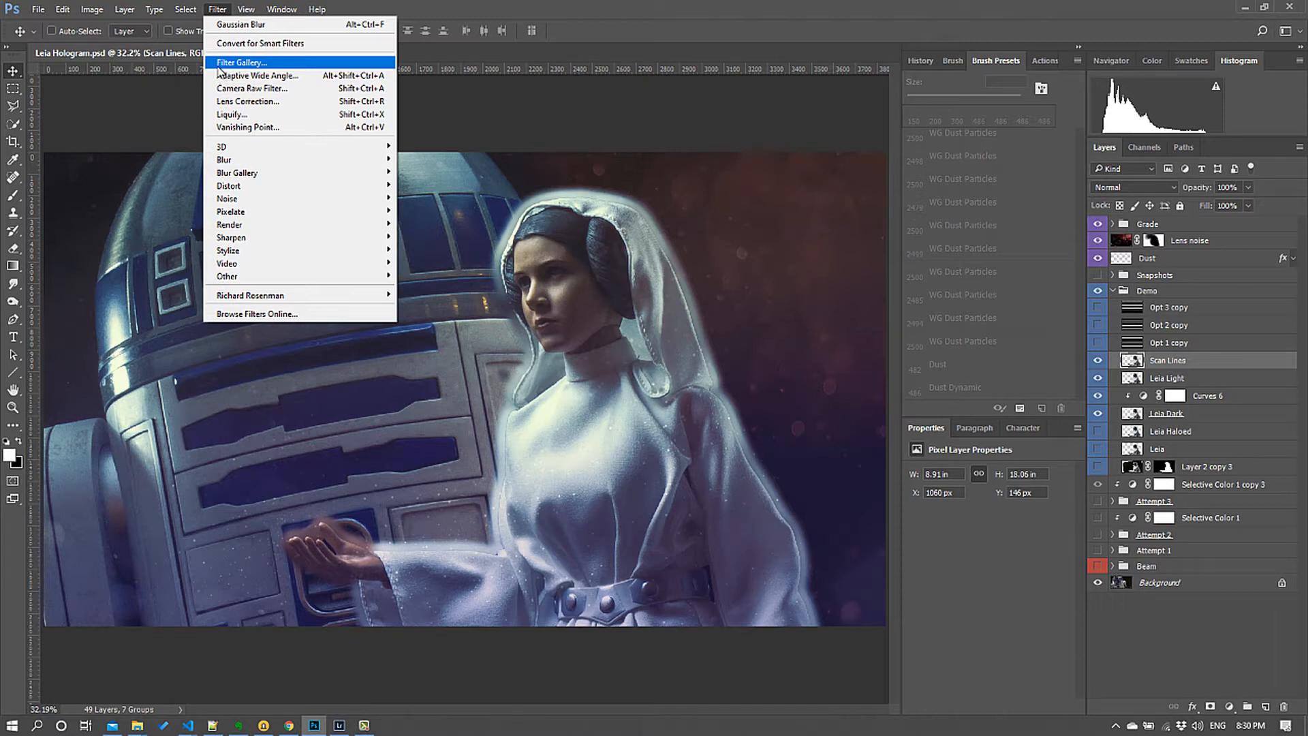
{"action": "mouse_move", "coordinate": [92, 10]}
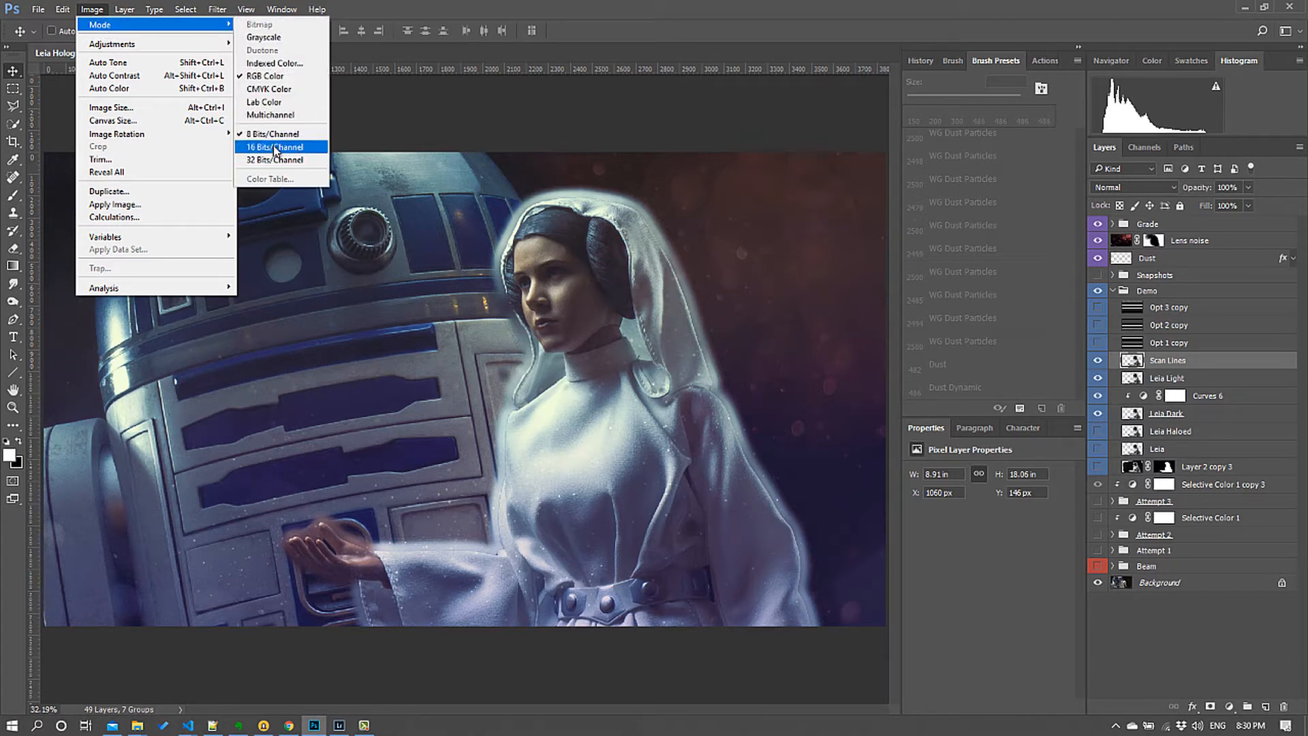
{"action": "mouse_move", "coordinate": [217, 9]}
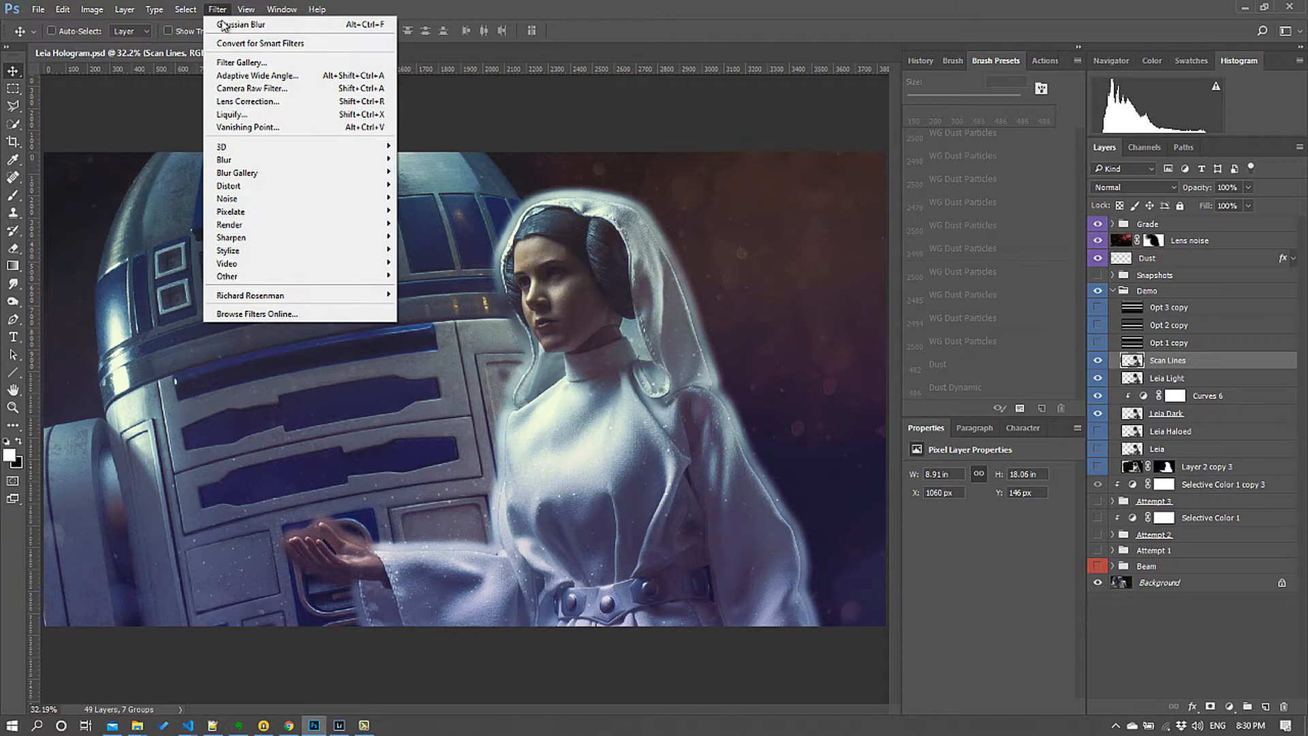
{"action": "left_click", "coordinate": [259, 62]}
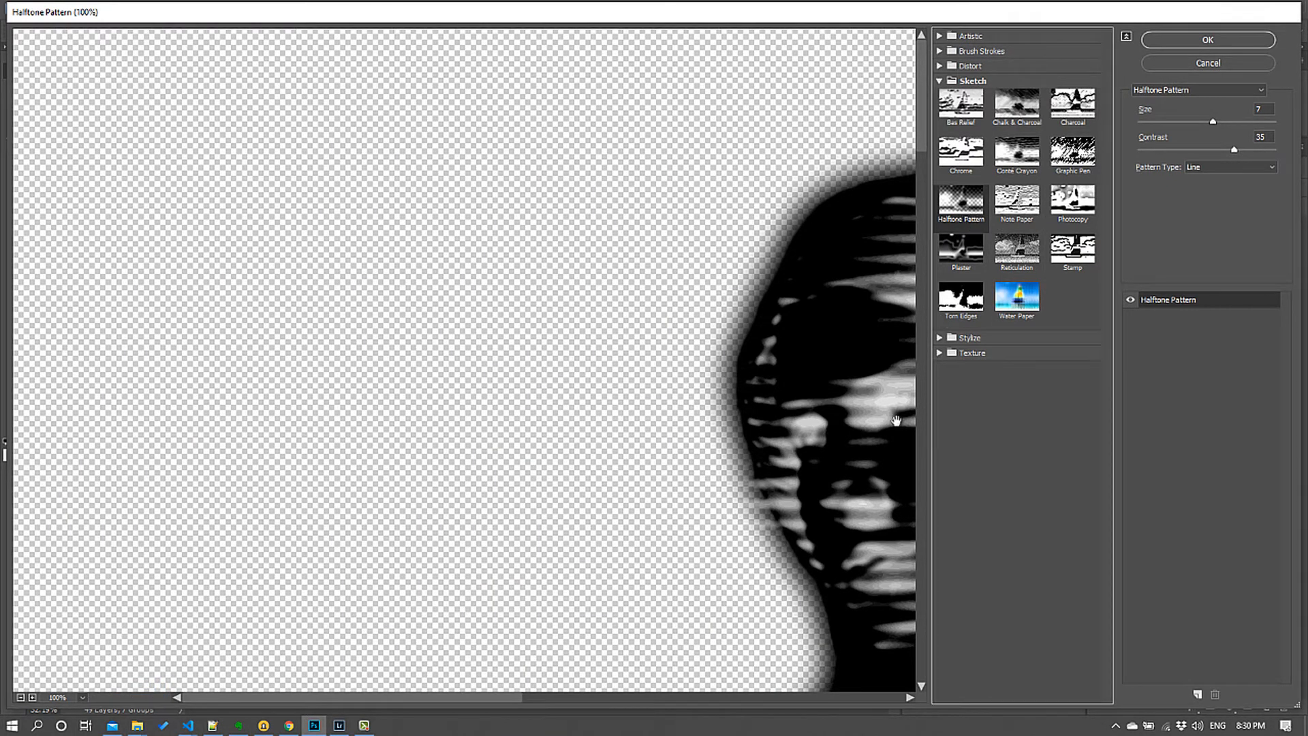
{"action": "left_click_drag", "start_coordinate": [644, 374], "coordinate": [359, 324]}
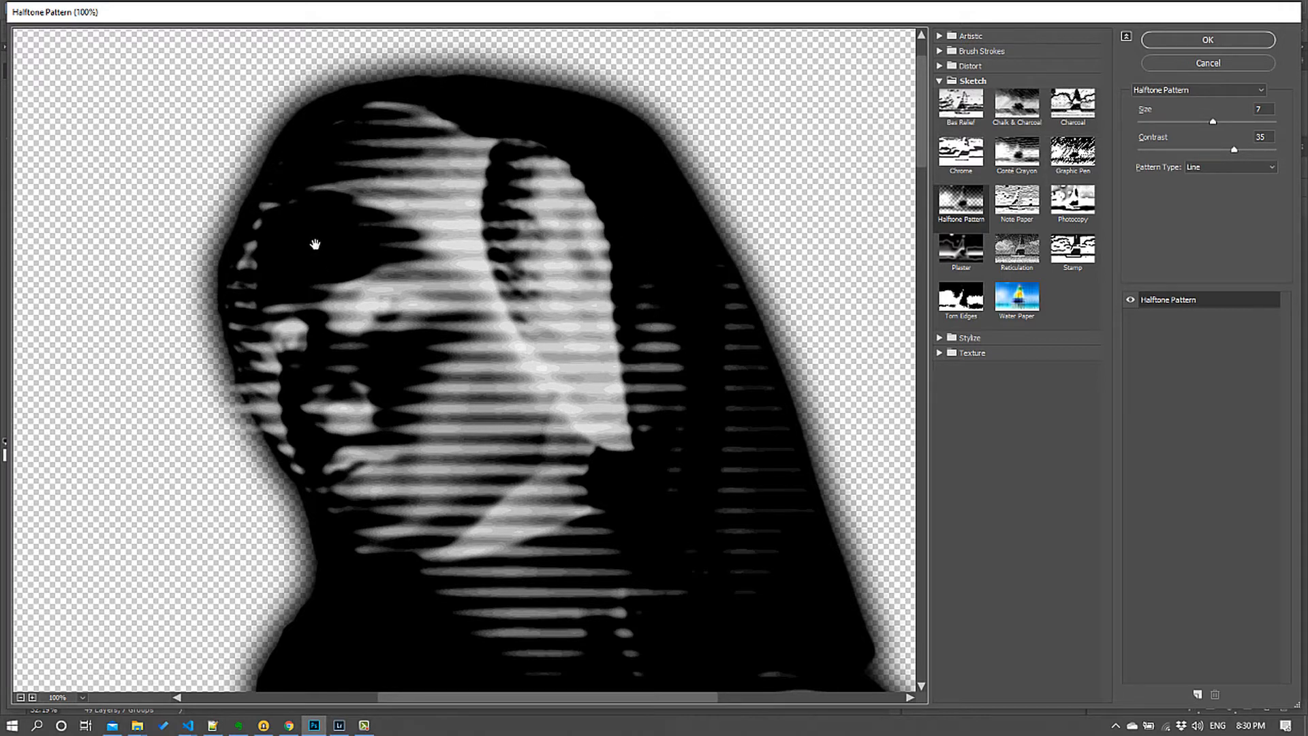
{"action": "left_click_drag", "start_coordinate": [599, 409], "coordinate": [564, 432]}
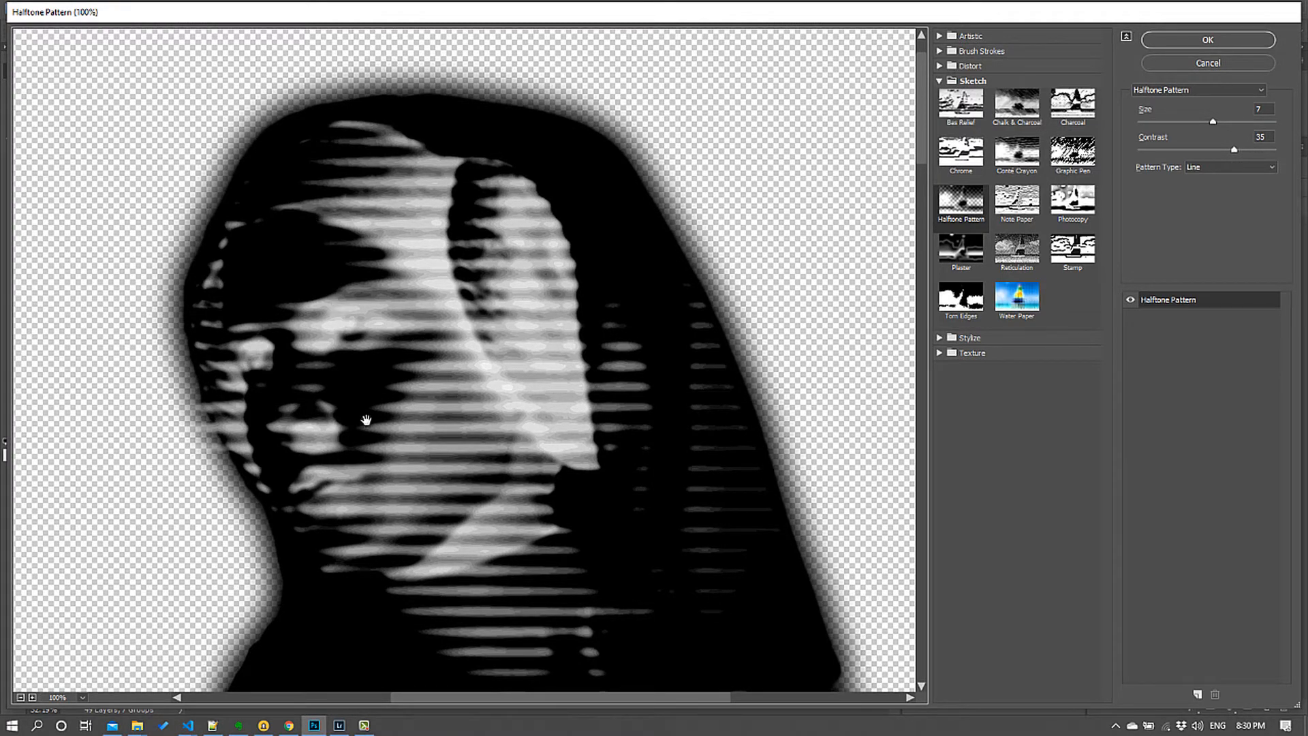
{"action": "left_click_drag", "start_coordinate": [386, 453], "coordinate": [366, 408]}
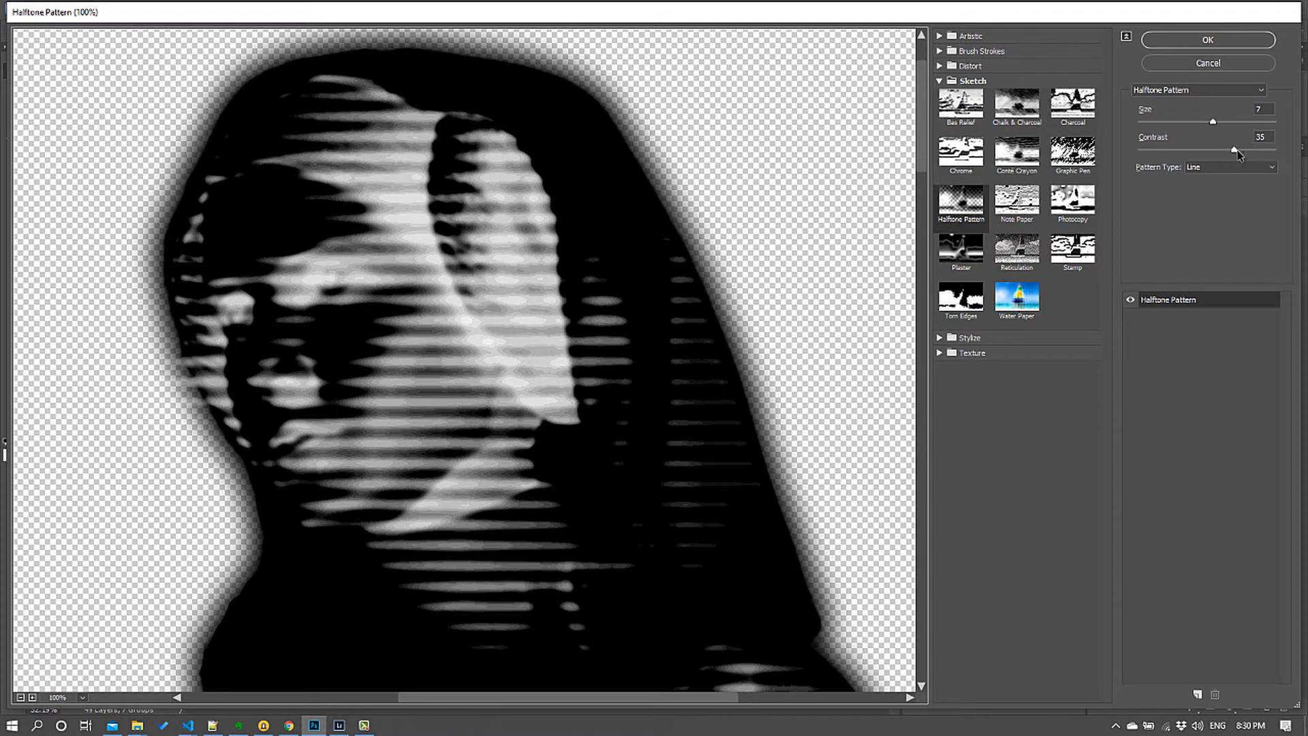
{"action": "left_click_drag", "start_coordinate": [1235, 150], "coordinate": [1205, 152]}
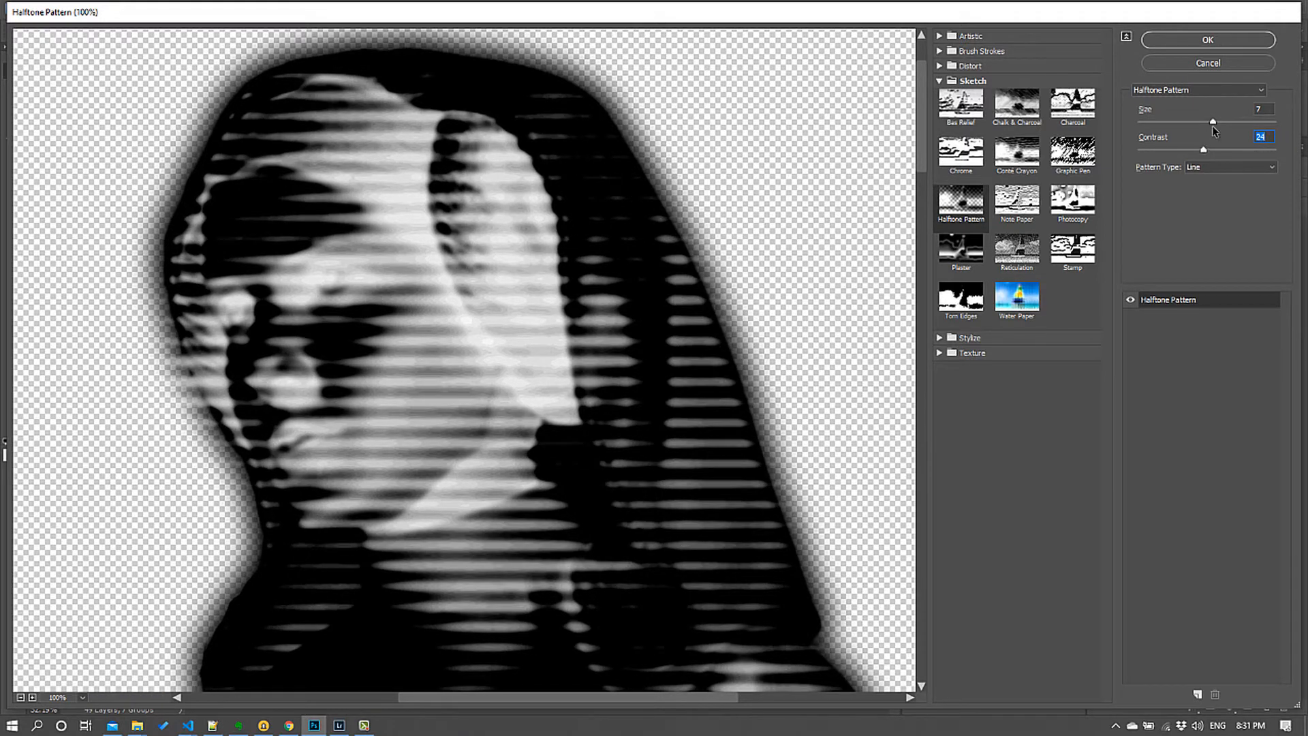
{"action": "left_click_drag", "start_coordinate": [1199, 128], "coordinate": [1176, 129]}
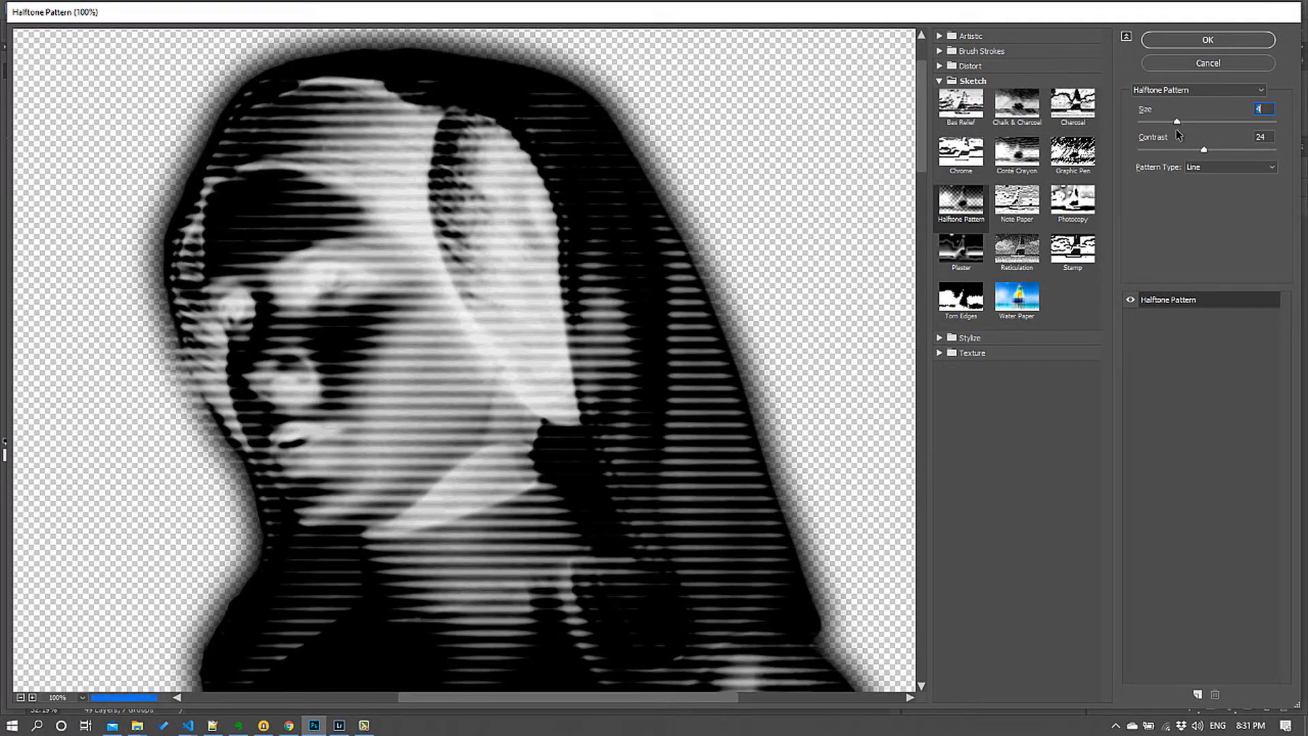
{"action": "left_click_drag", "start_coordinate": [1181, 126], "coordinate": [1183, 125]}
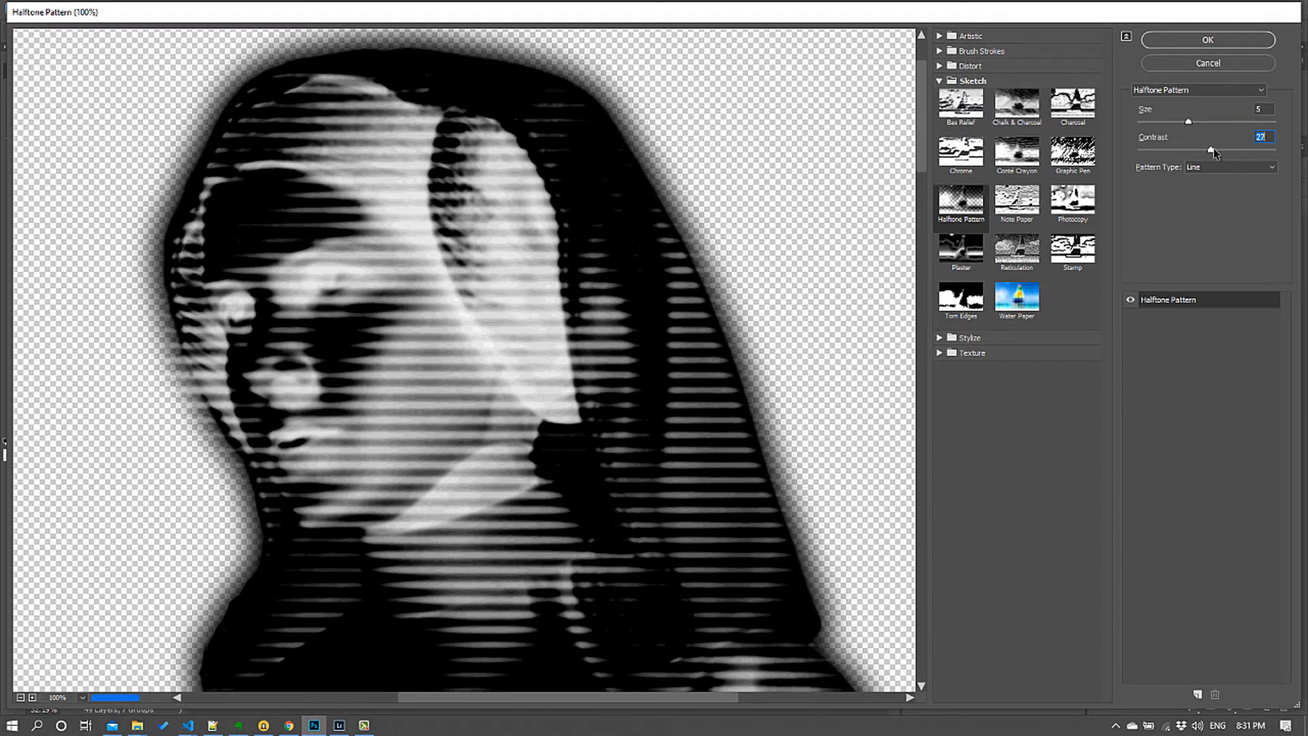
{"action": "left_click_drag", "start_coordinate": [1206, 151], "coordinate": [1166, 165]}
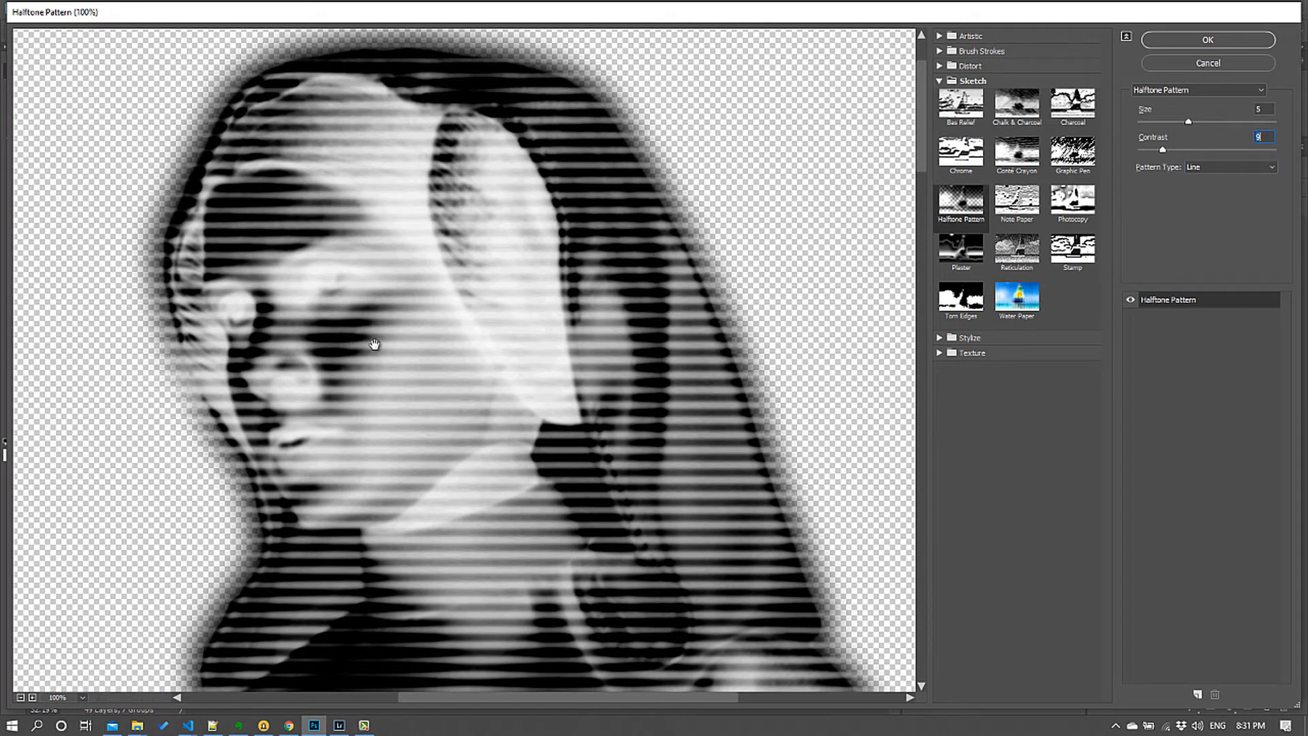
{"action": "left_click", "coordinate": [1208, 41]}
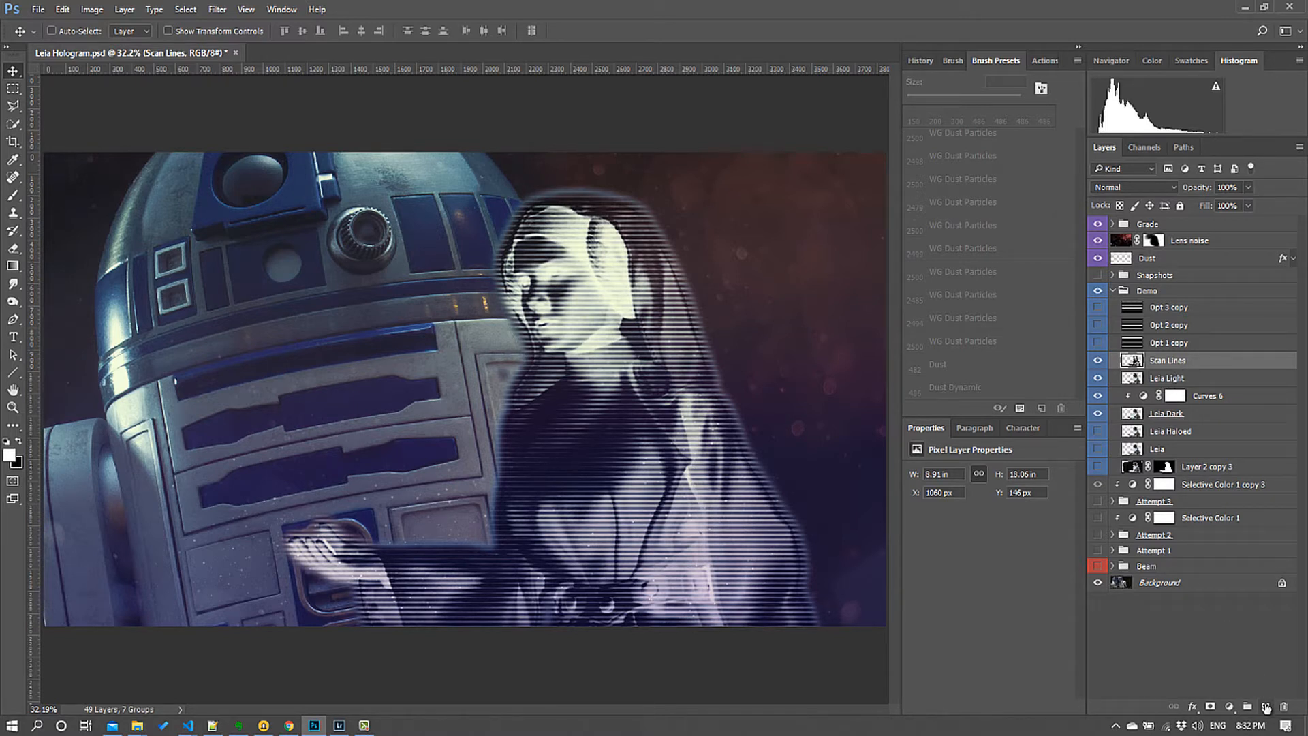
Add a new layer directly below Scan Lines, fill it with black and merge it with Scan Lines
{"action": "left_click", "coordinate": [1266, 706]}
{"action": "left_click_drag", "start_coordinate": [1175, 361], "coordinate": [1178, 387]}
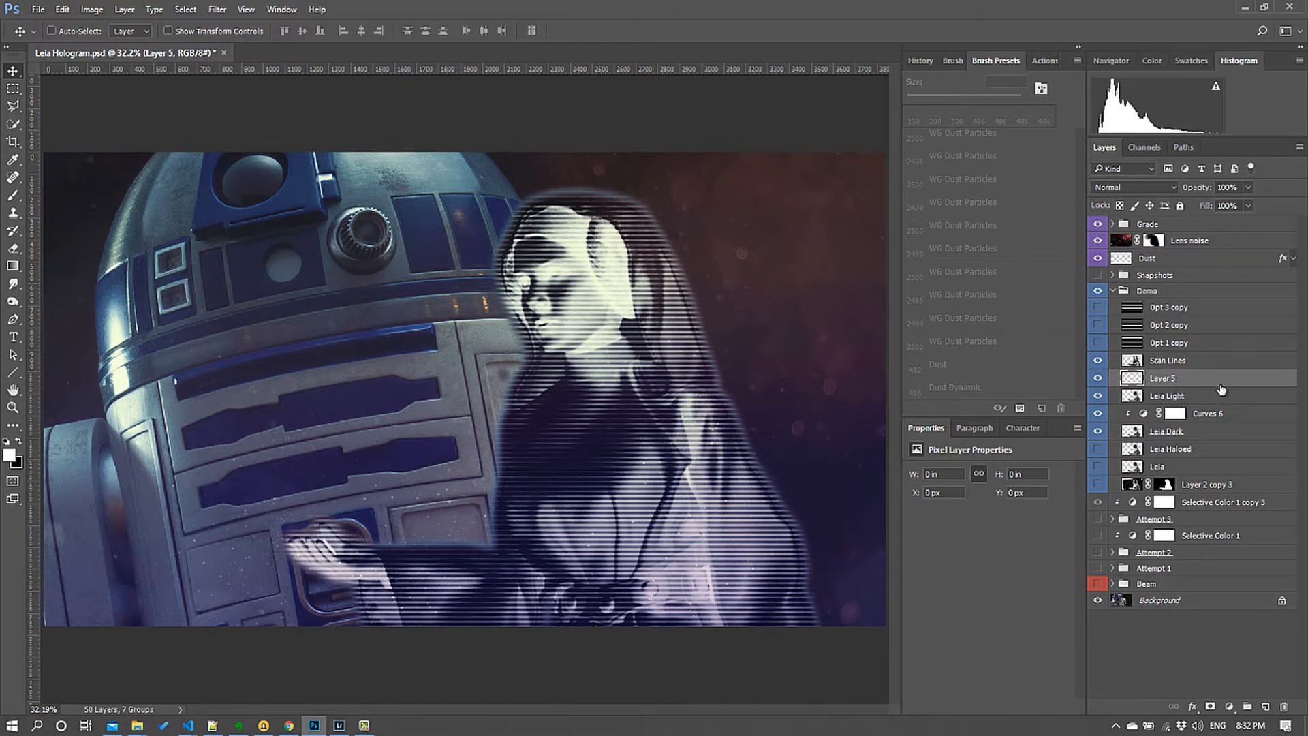
{"action": "key", "text": "shift+F5"}
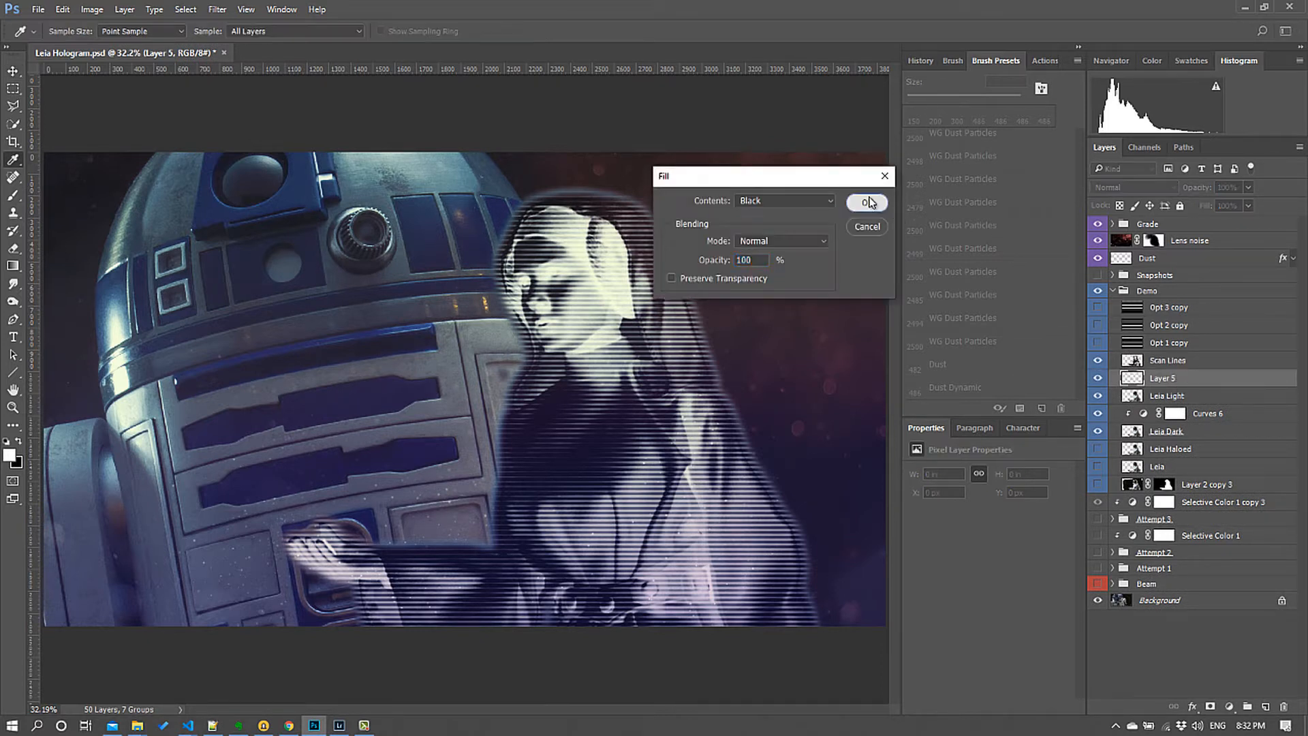
{"action": "left_click", "coordinate": [870, 200]}
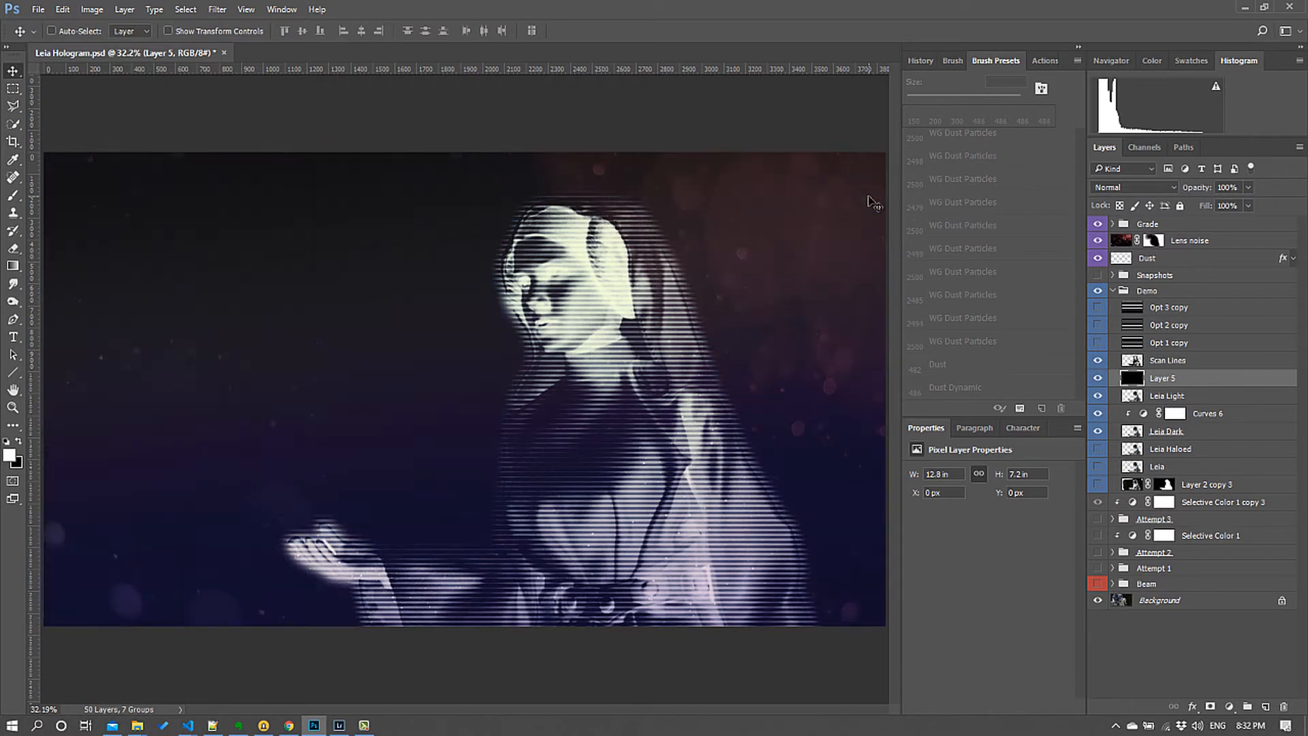
{"action": "left_click", "coordinate": [1182, 362], "text": "ctrl"}
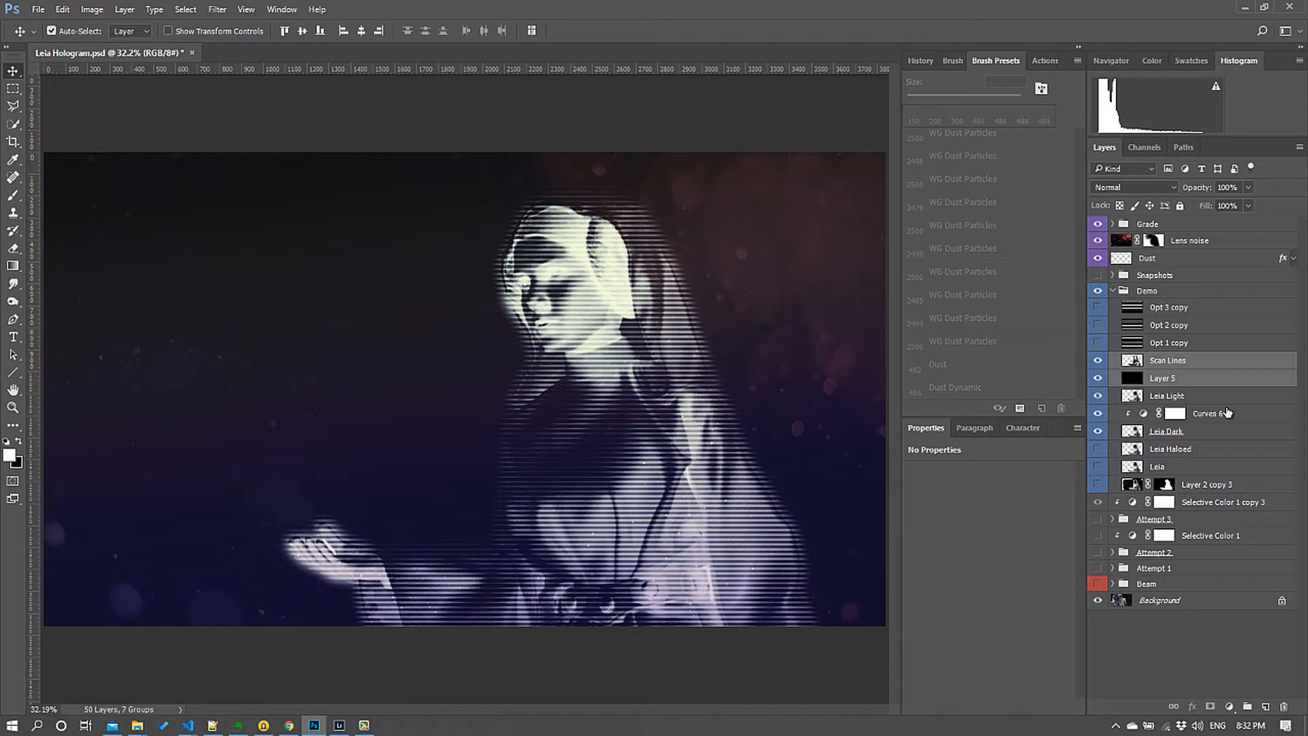
{"action": "key", "text": "ctrl+e"}
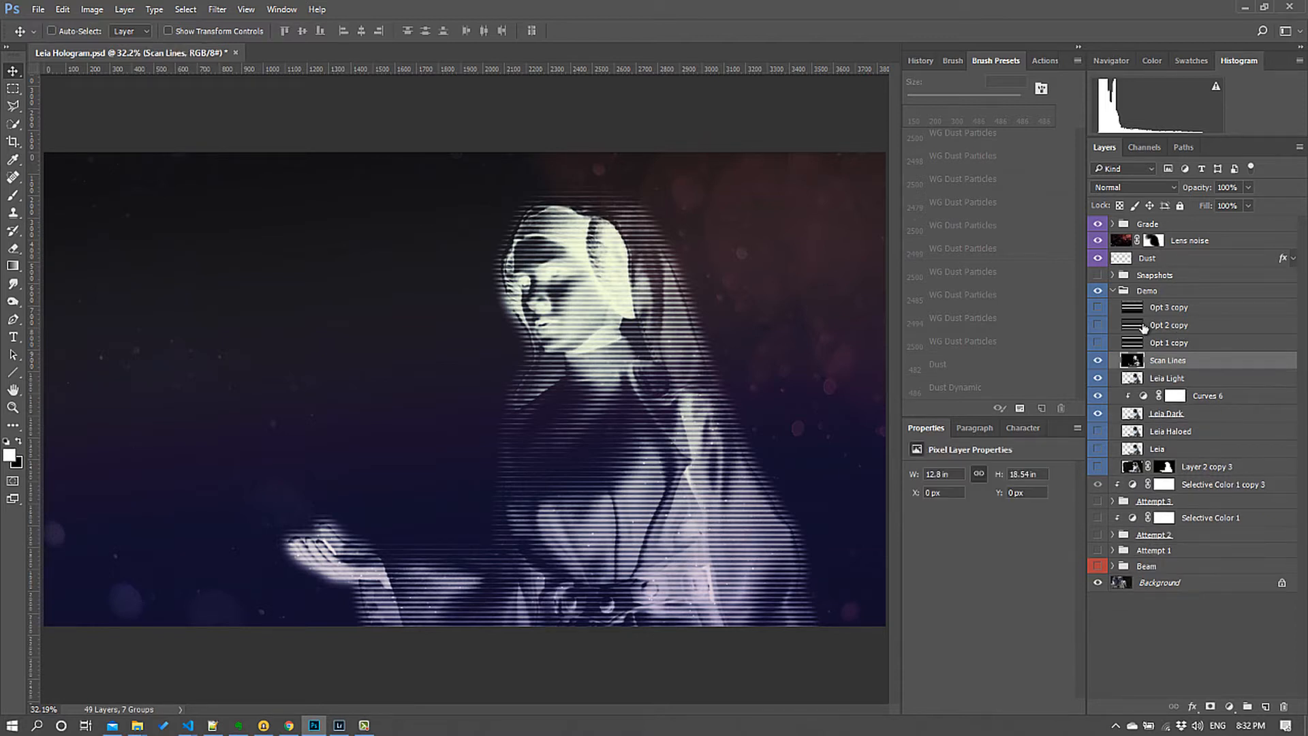
Hide Grade, Lens noise and Dust, and load the RGB channel's luminosity as a selection with Scan Lines showing
{"action": "left_click_drag", "start_coordinate": [1097, 290], "coordinate": [1099, 222]}
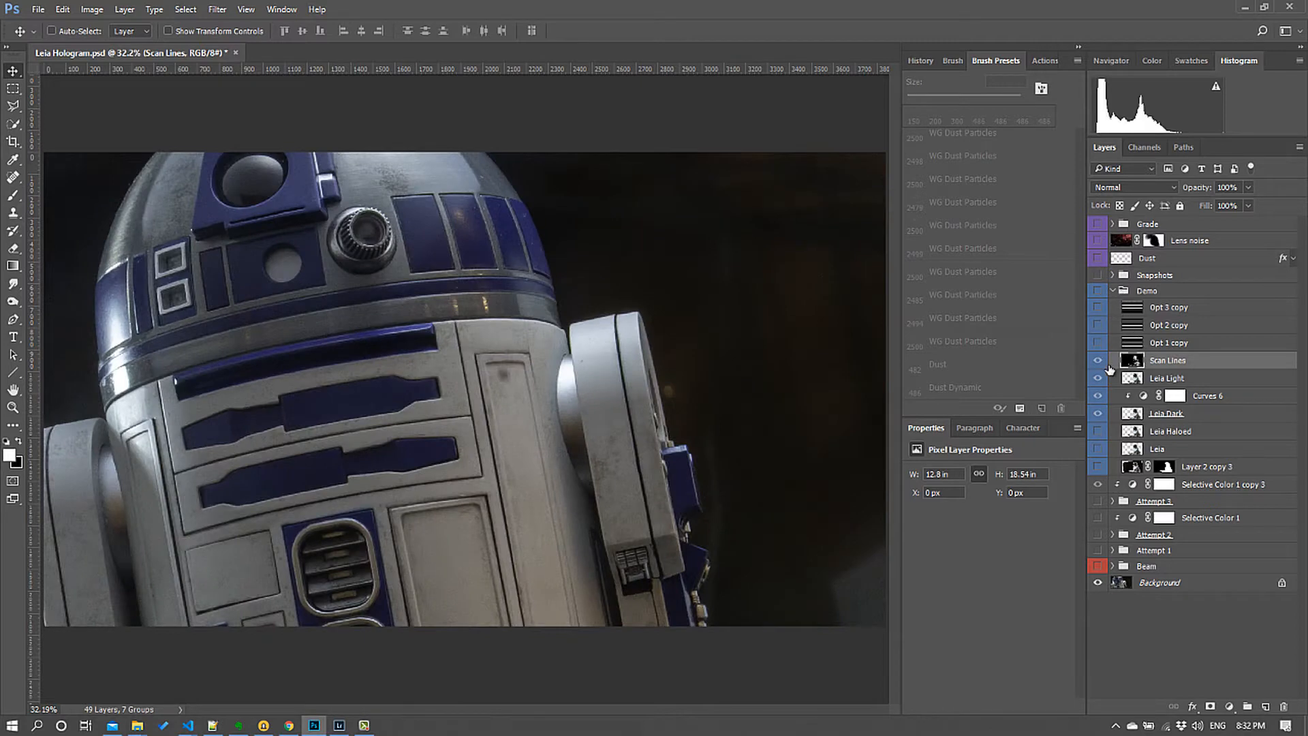
{"action": "left_click", "coordinate": [1099, 366]}
{"action": "left_click", "coordinate": [1098, 291]}
{"action": "left_click", "coordinate": [1098, 291]}
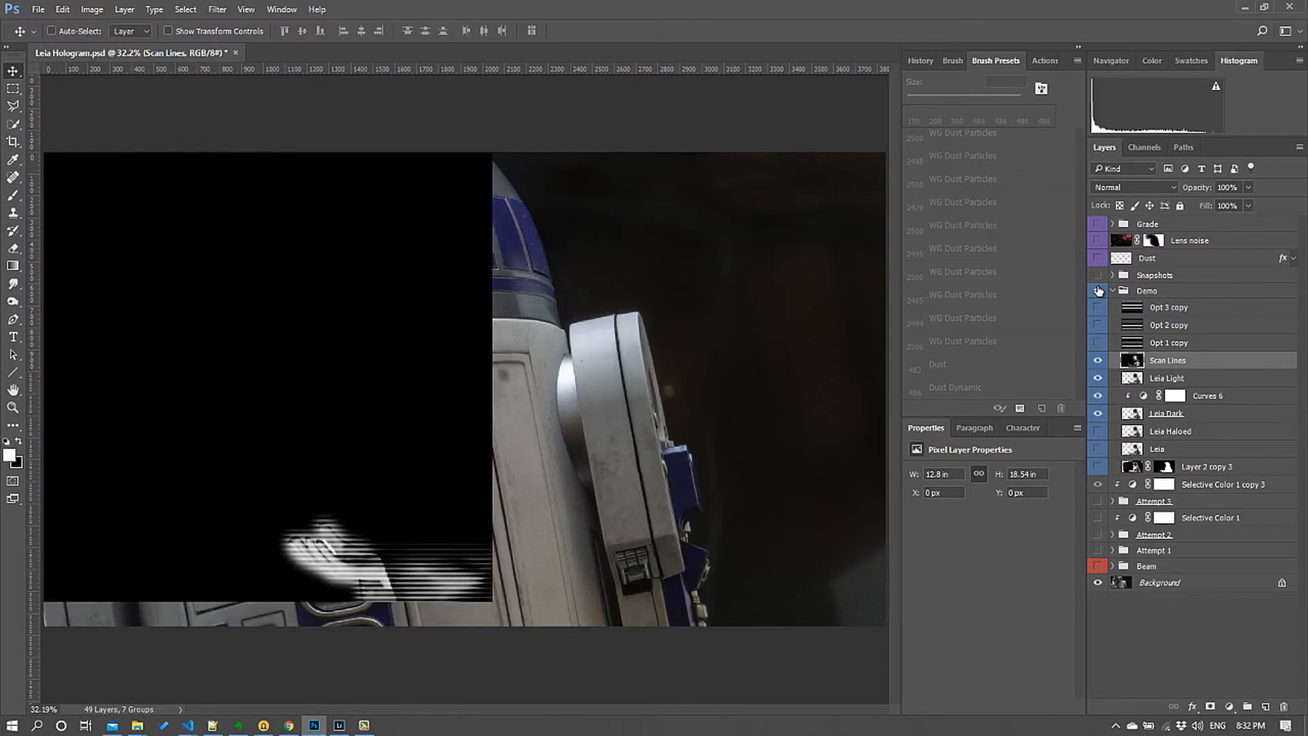
{"action": "left_click", "coordinate": [1143, 147]}
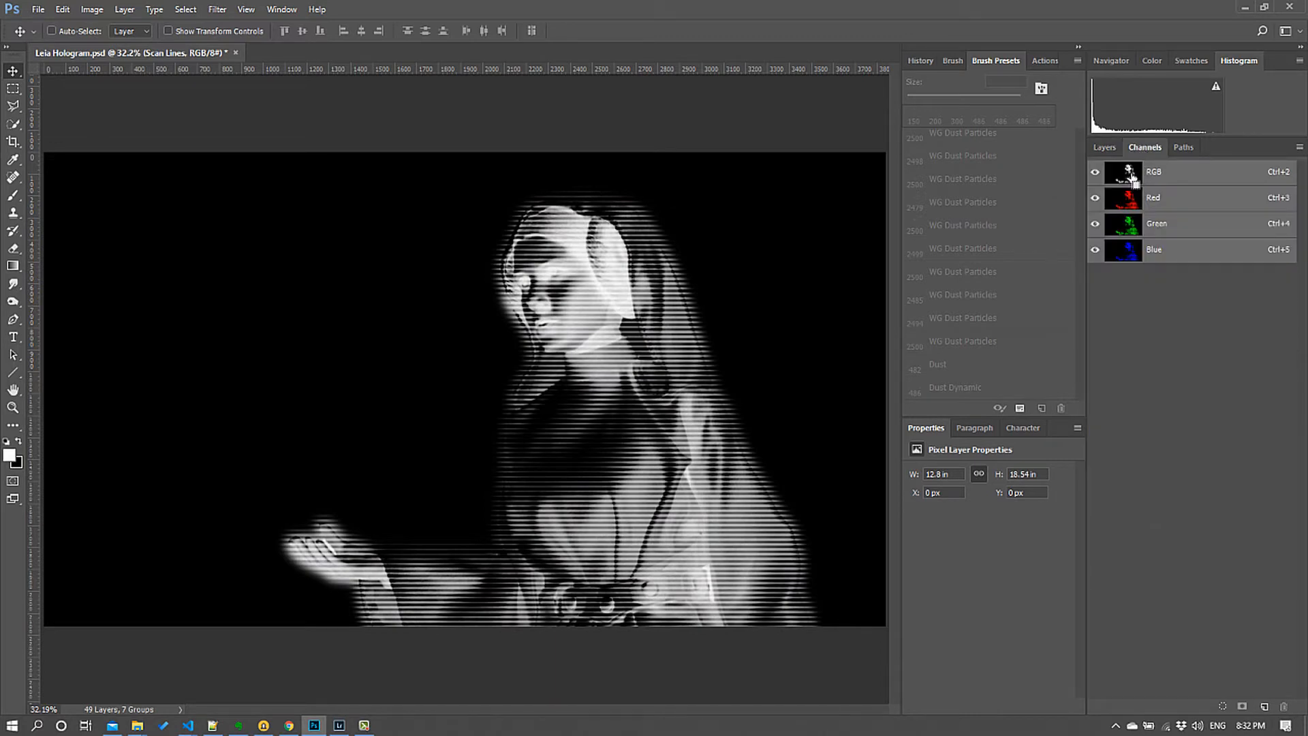
{"action": "left_click", "coordinate": [1131, 176], "text": "ctrl"}
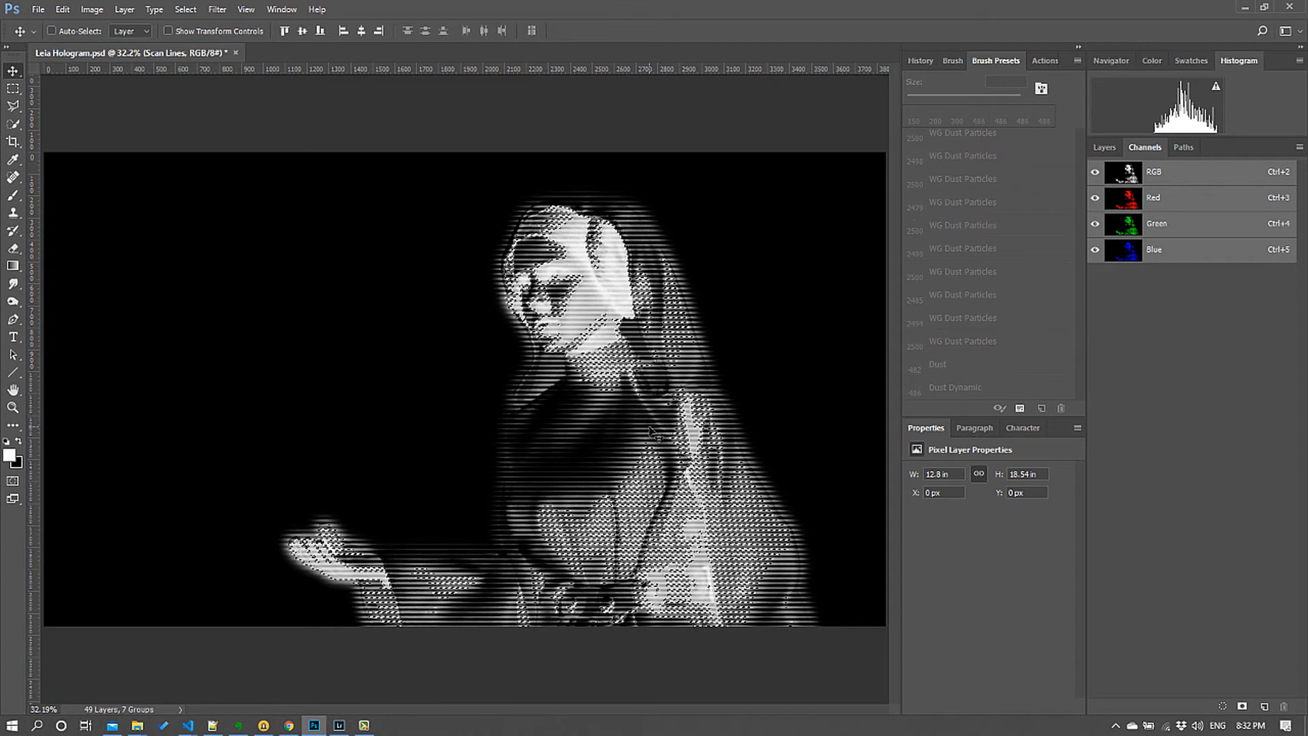
Add the selection as a layer mask on Leia Light with Scan Lines hidden, and restore the Grade, Lens noise and Dust layers
{"action": "left_click", "coordinate": [1101, 148]}
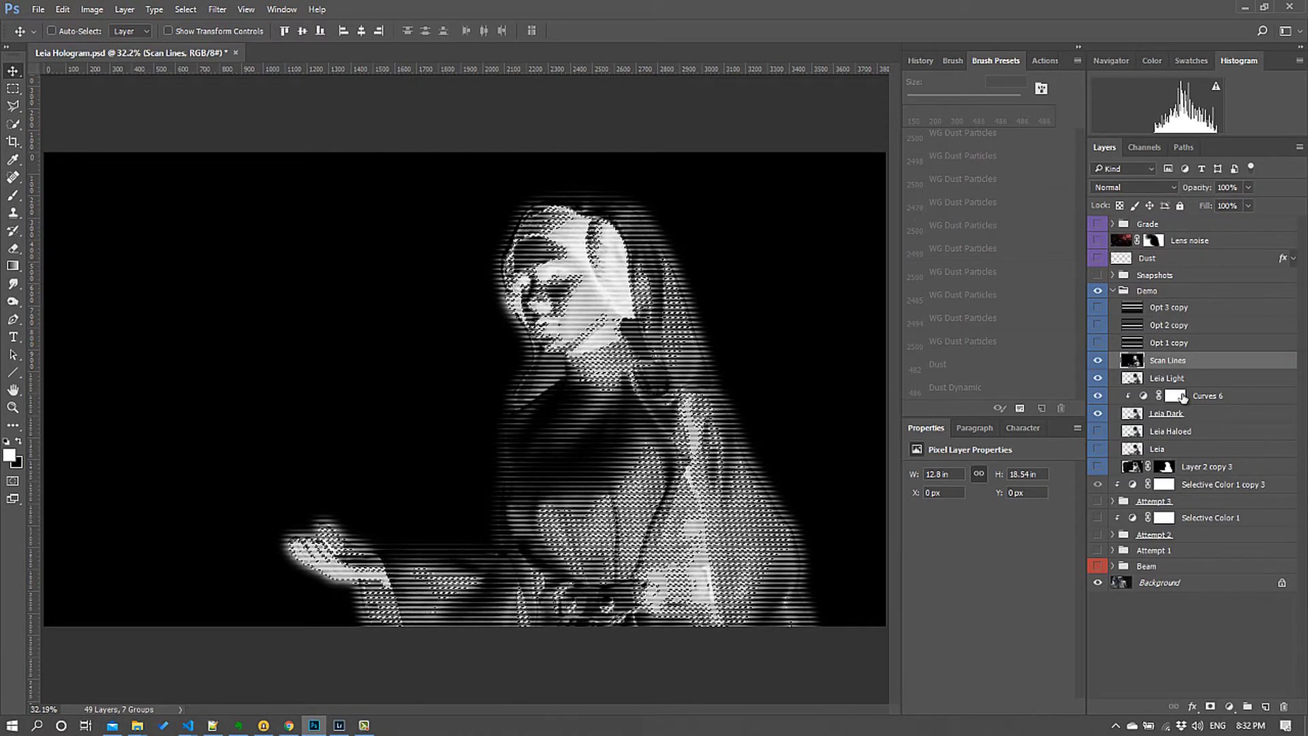
{"action": "left_click", "coordinate": [1098, 361]}
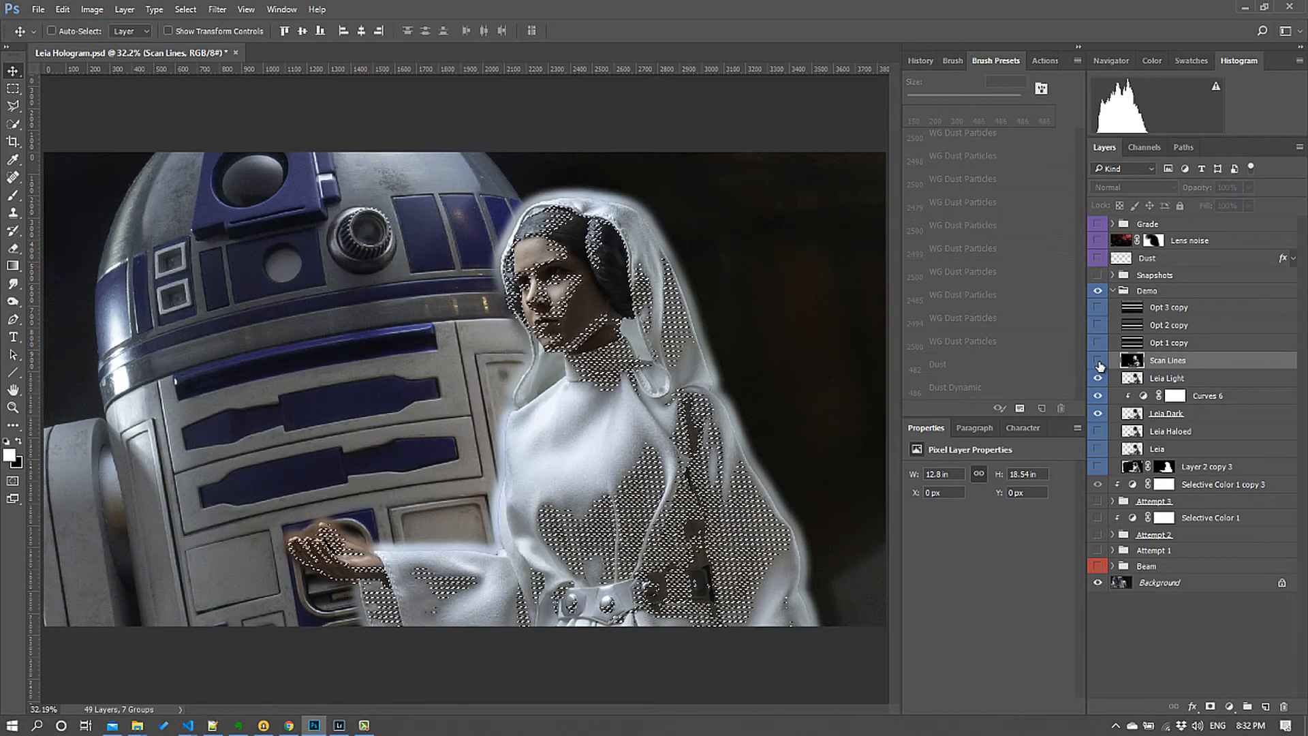
{"action": "left_click", "coordinate": [1169, 379]}
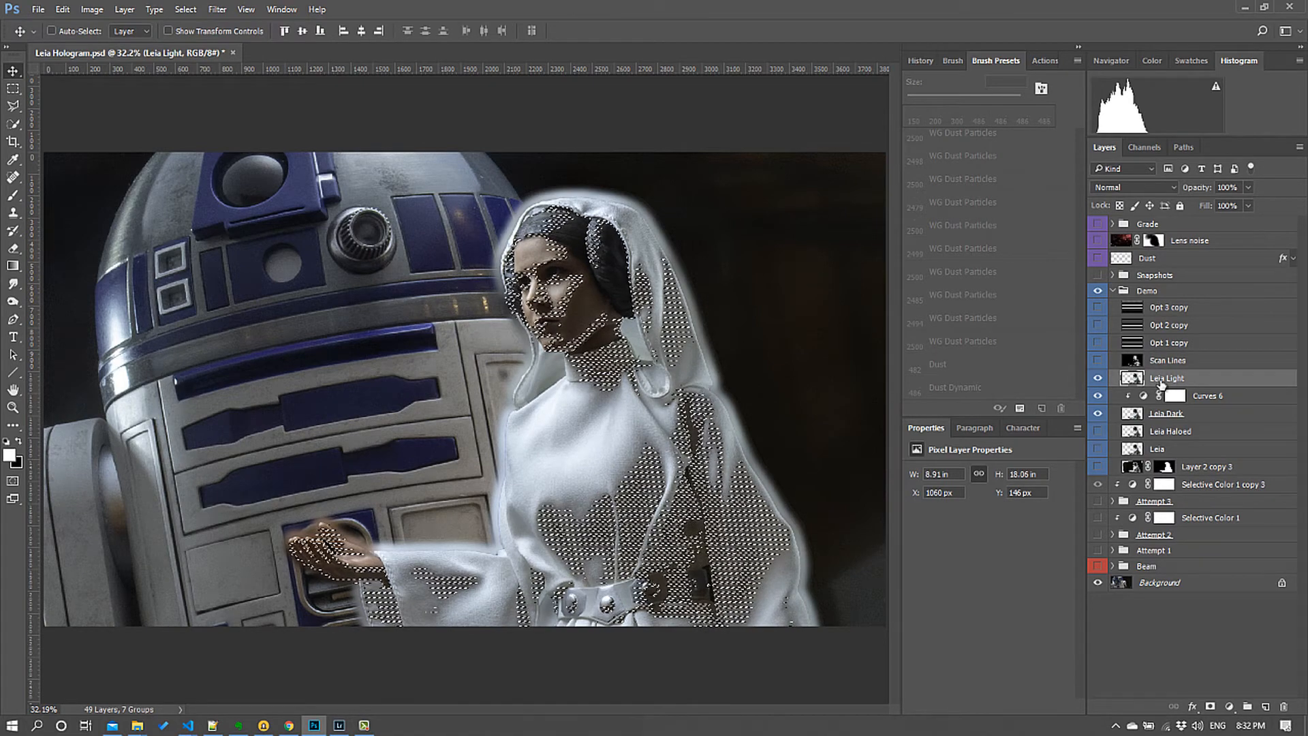
{"action": "left_click", "coordinate": [1209, 709]}
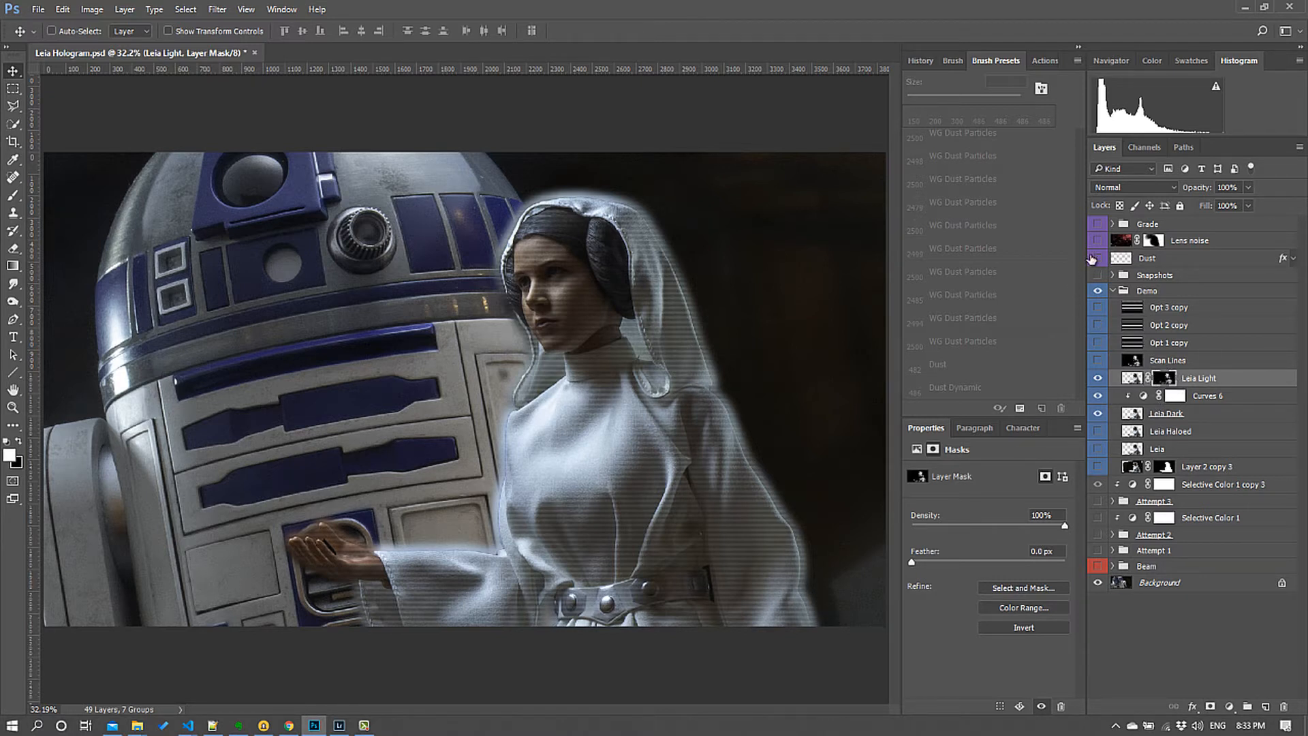
{"action": "left_click_drag", "start_coordinate": [1092, 259], "coordinate": [1099, 227]}
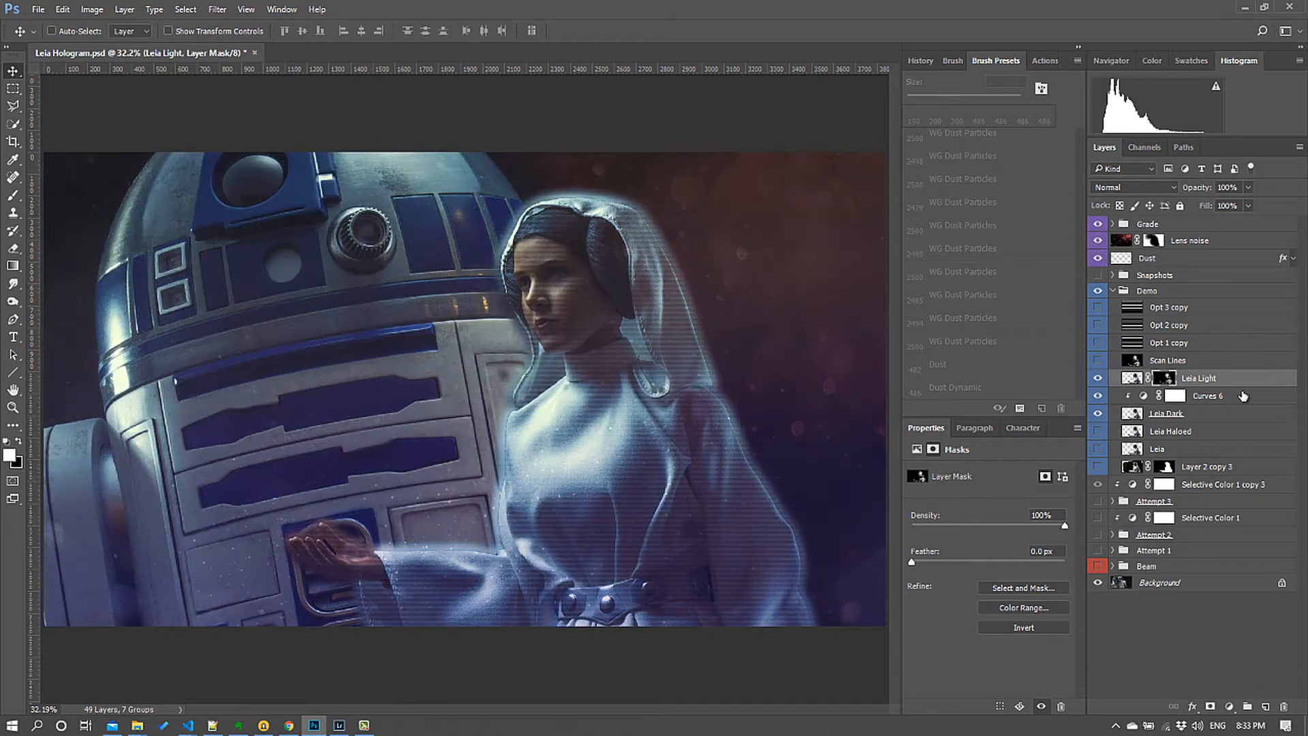
Add a Curves adjustment layer above Leia Light and clip it to that layer
{"action": "left_click", "coordinate": [1221, 397]}
{"action": "left_click", "coordinate": [1221, 398]}
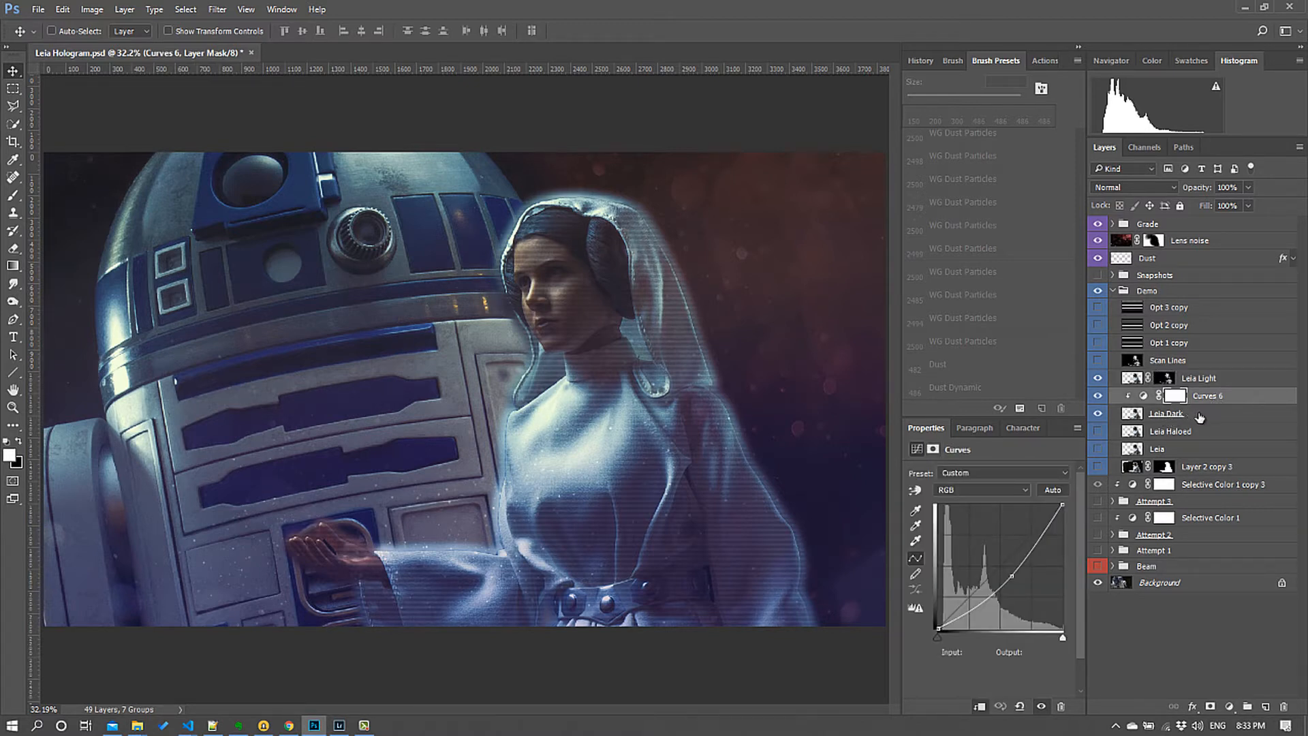
{"action": "left_click", "coordinate": [1200, 383]}
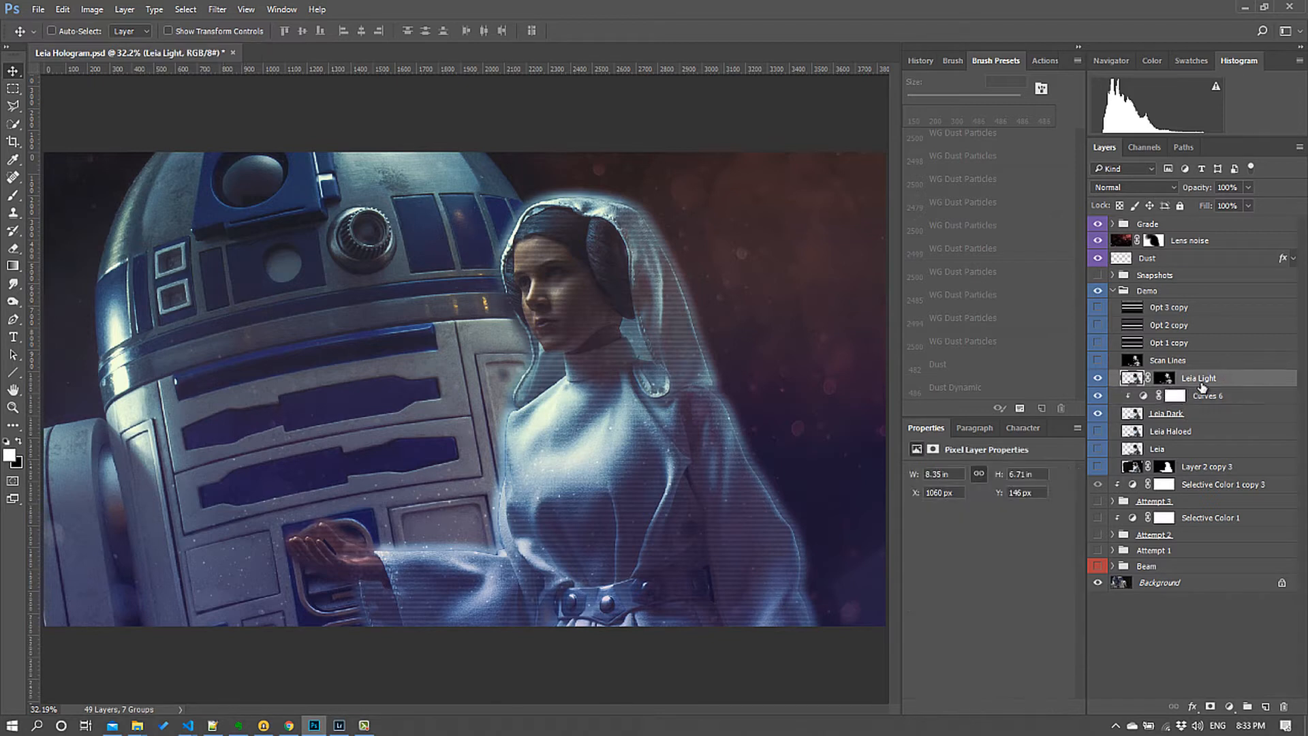
{"action": "left_click", "coordinate": [1230, 707]}
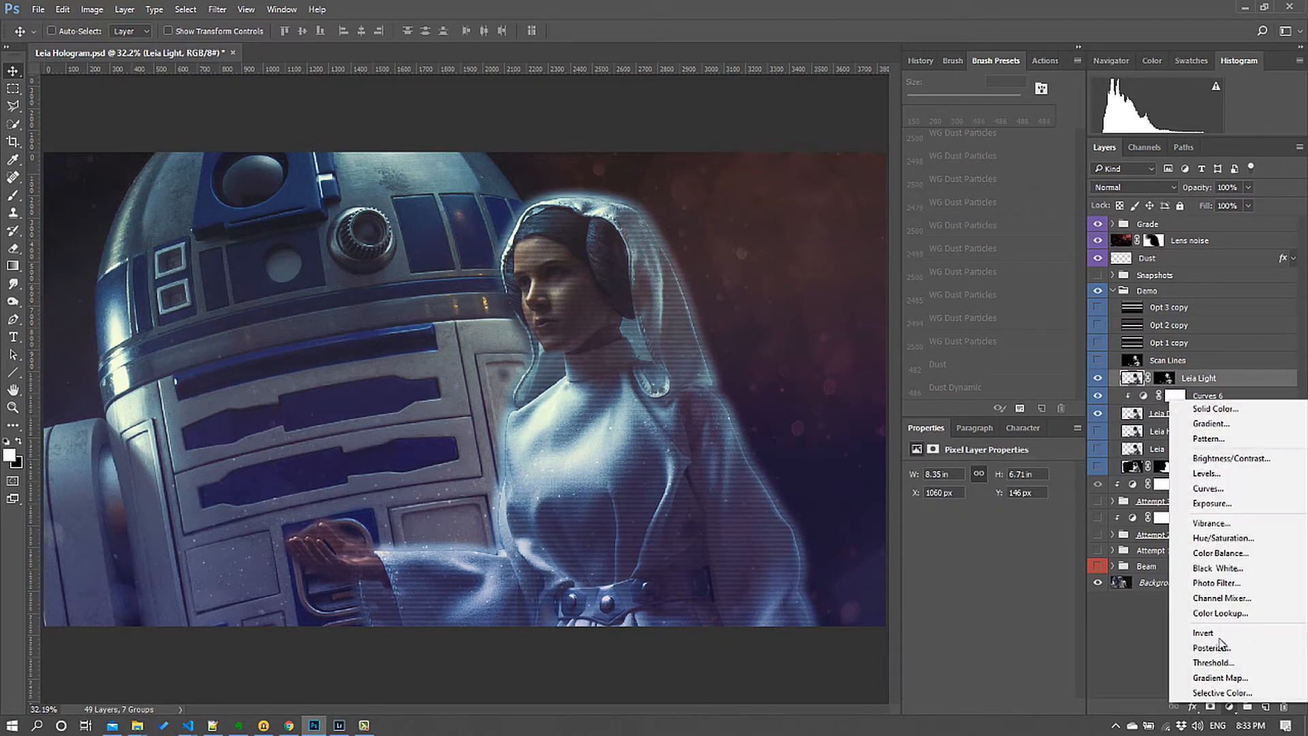
{"action": "left_click", "coordinate": [1223, 495]}
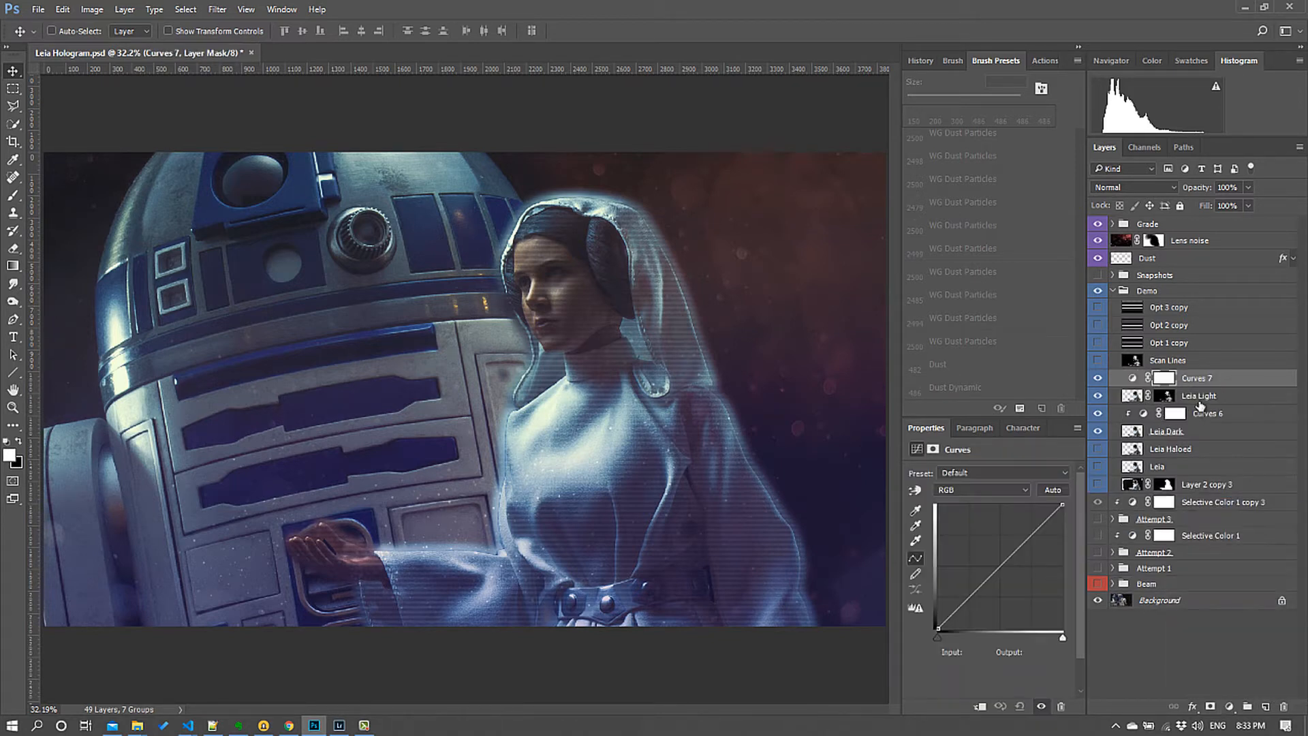
{"action": "mouse_move", "coordinate": [1195, 387]}
{"action": "left_mouse_down"}
{"action": "mouse_move", "coordinate": [1175, 398]}
{"action": "mouse_move", "coordinate": [1184, 384]}
{"action": "left_mouse_up"}
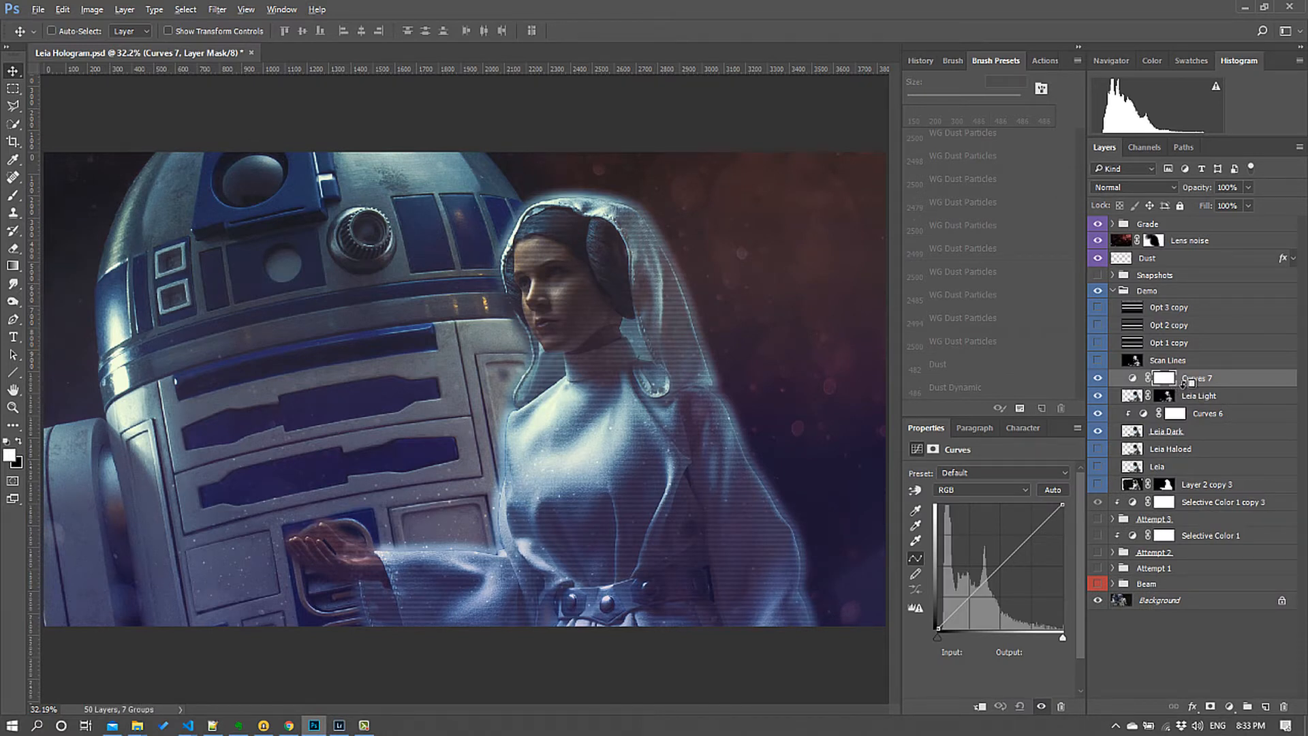
{"action": "left_click", "coordinate": [1183, 384], "text": "alt"}
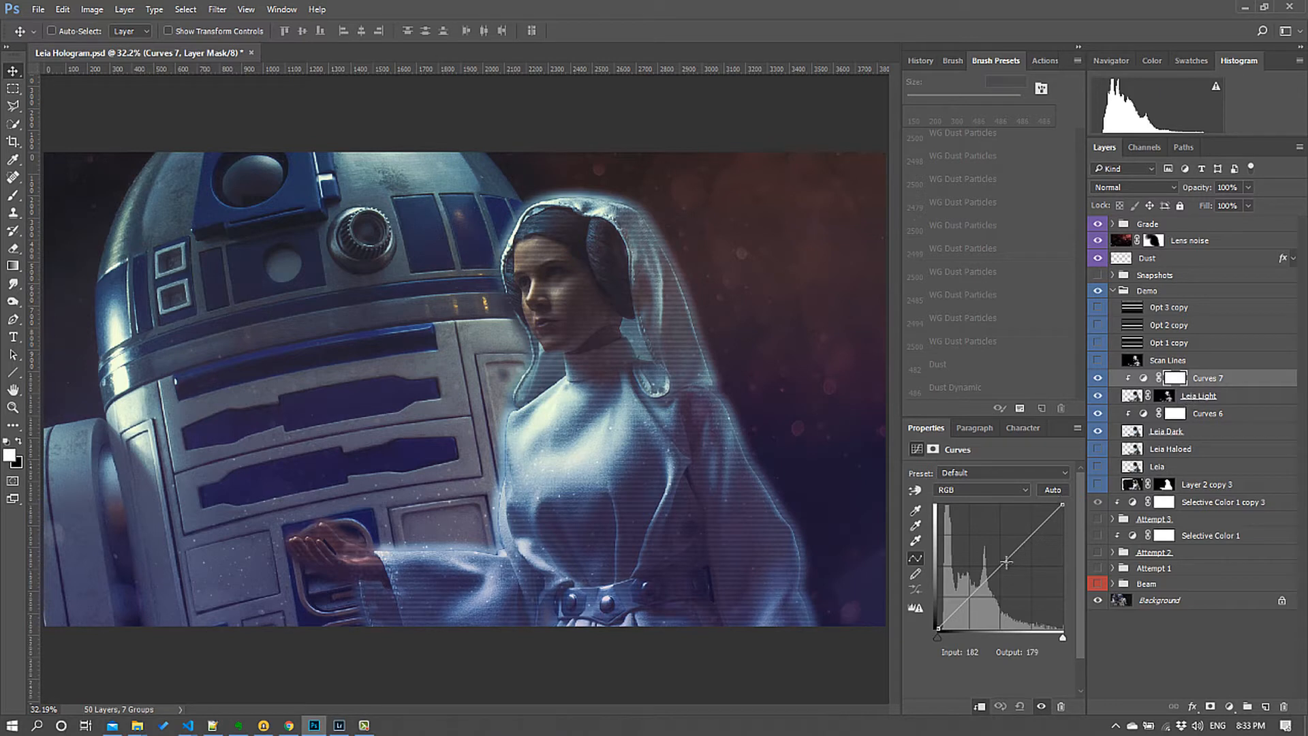
Brighten Leia Light in its clipped Curves adjustment with a curve point at input 98, output 153
{"action": "left_click", "coordinate": [1209, 419]}
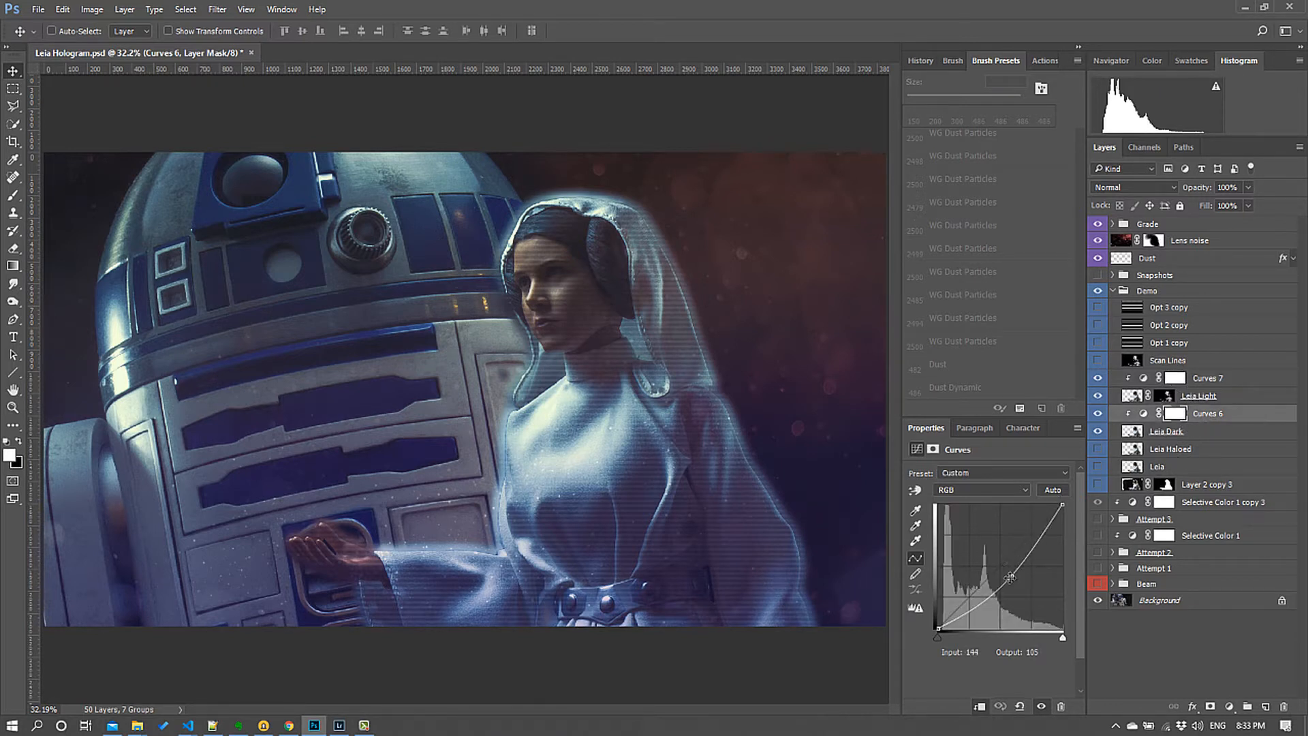
{"action": "left_click", "coordinate": [1214, 381]}
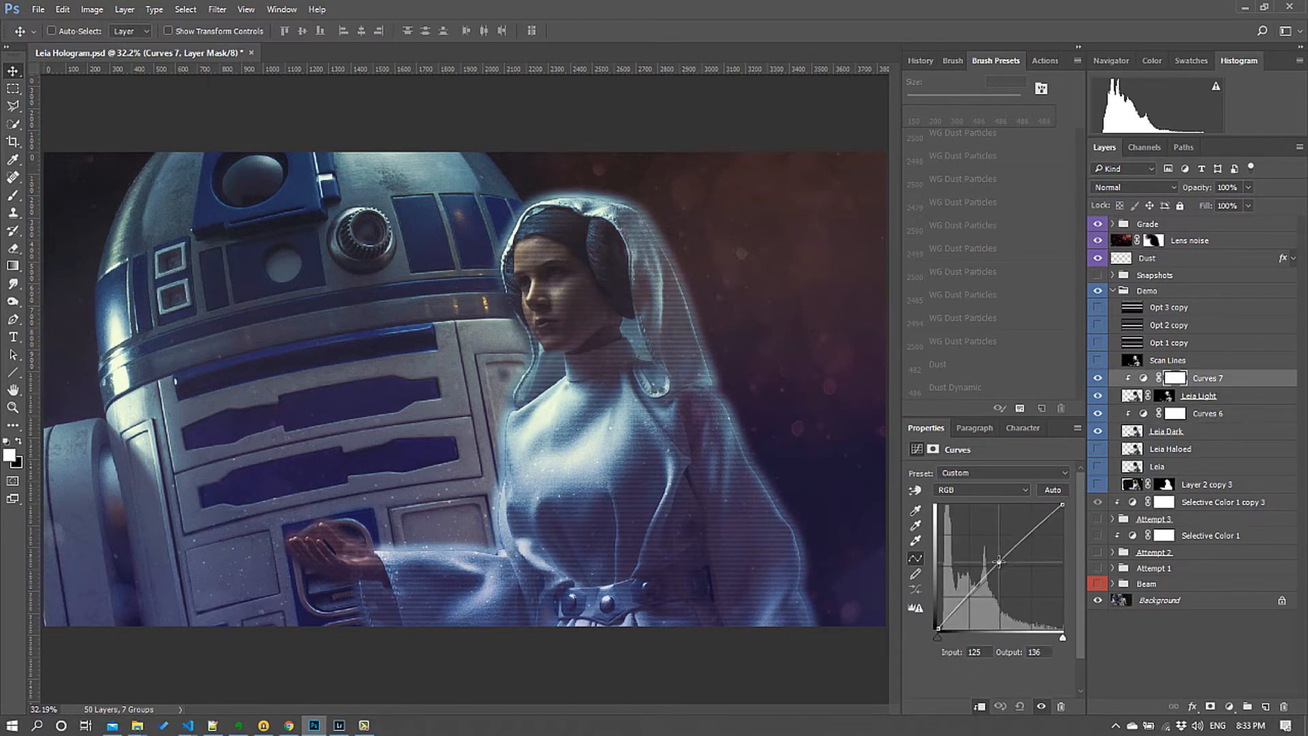
{"action": "left_click_drag", "start_coordinate": [992, 574], "coordinate": [986, 554]}
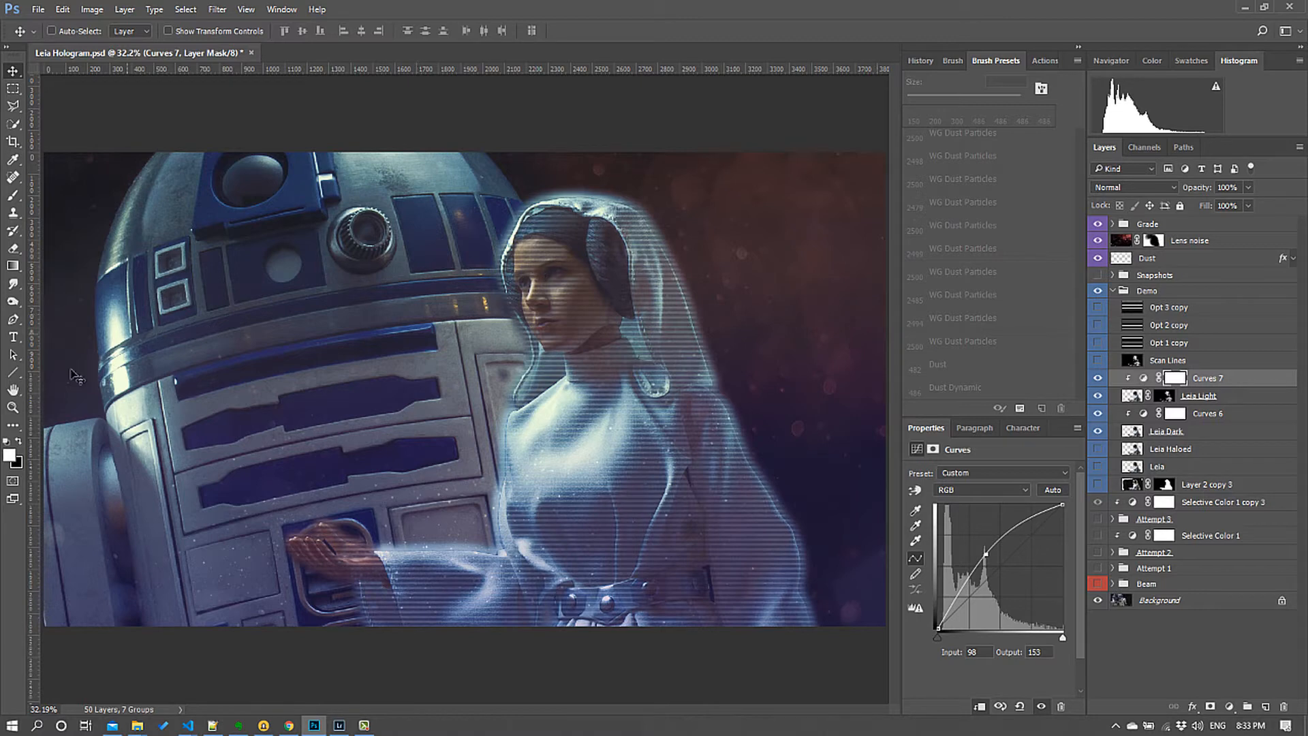
Examine the scan-line effect on Leia up close and review the Leia Dark, Leia Light, Curves and mask layers that build it
{"action": "left_click", "coordinate": [13, 407]}
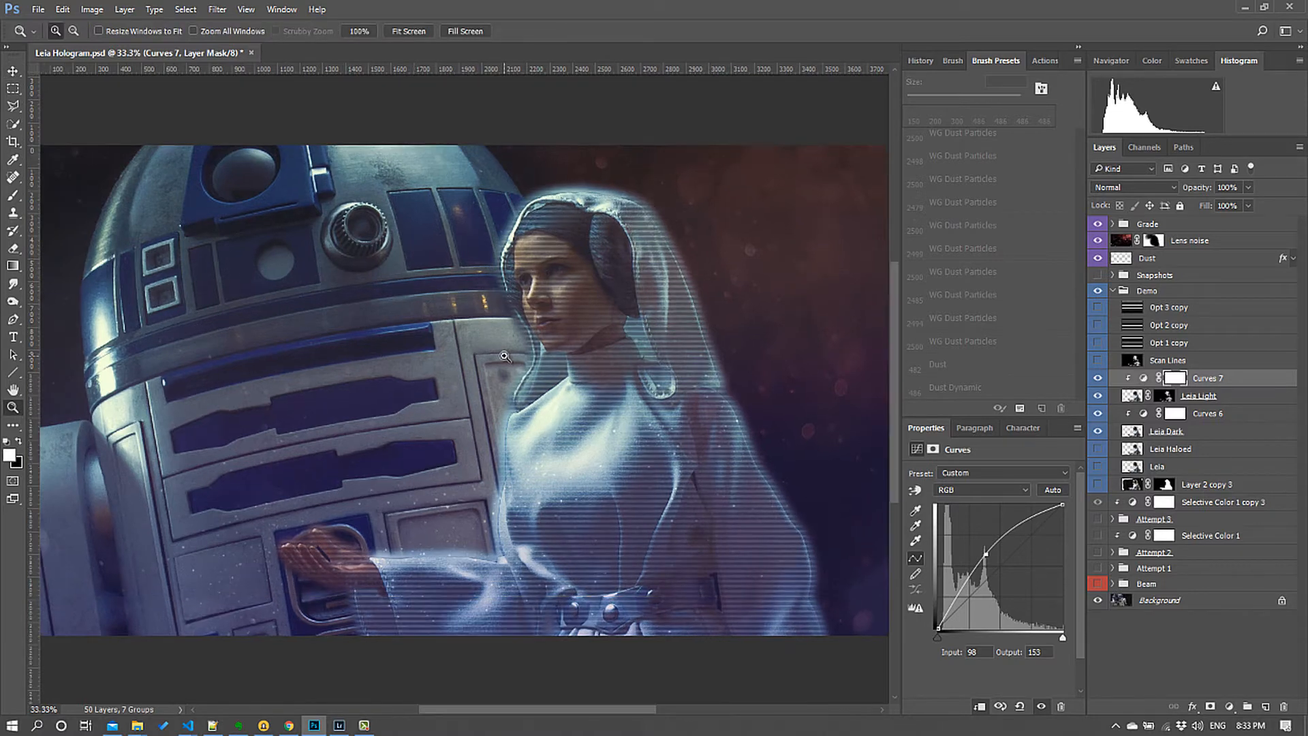
{"action": "left_click", "coordinate": [641, 317]}
{"action": "left_click", "coordinate": [543, 330]}
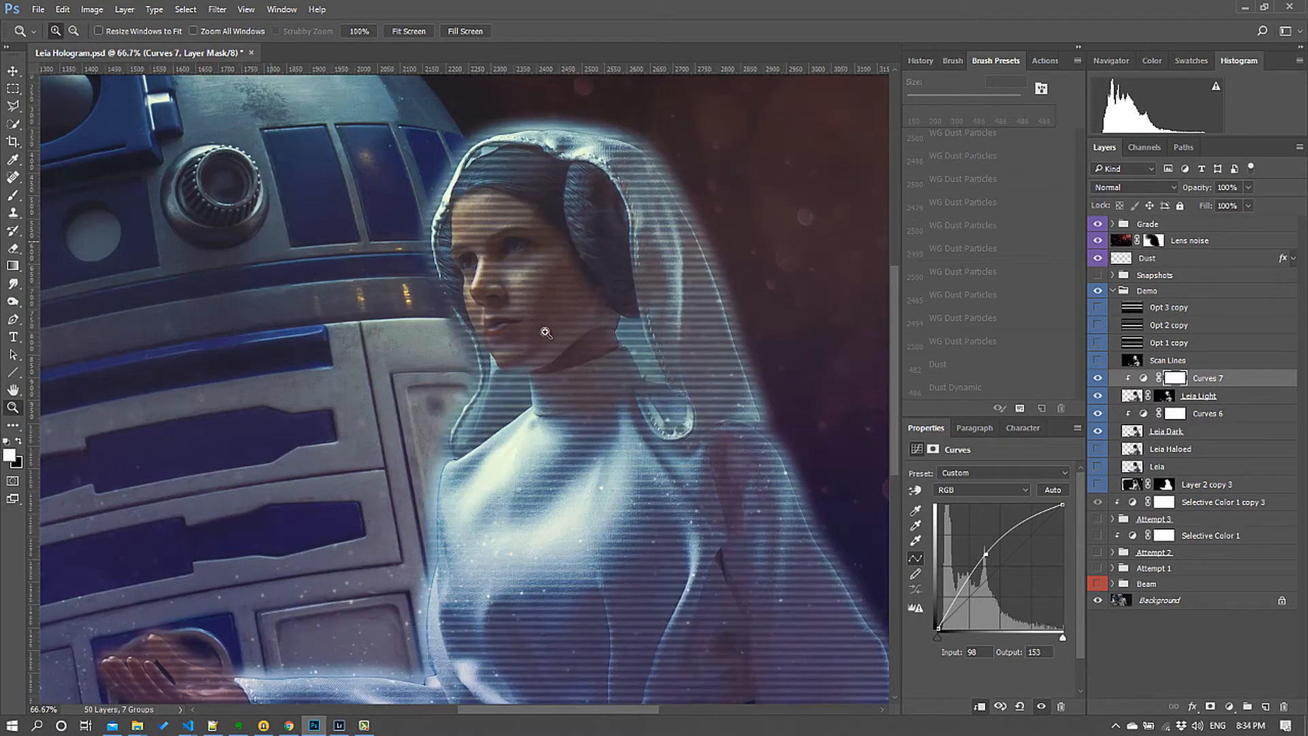
{"action": "left_click", "coordinate": [13, 71]}
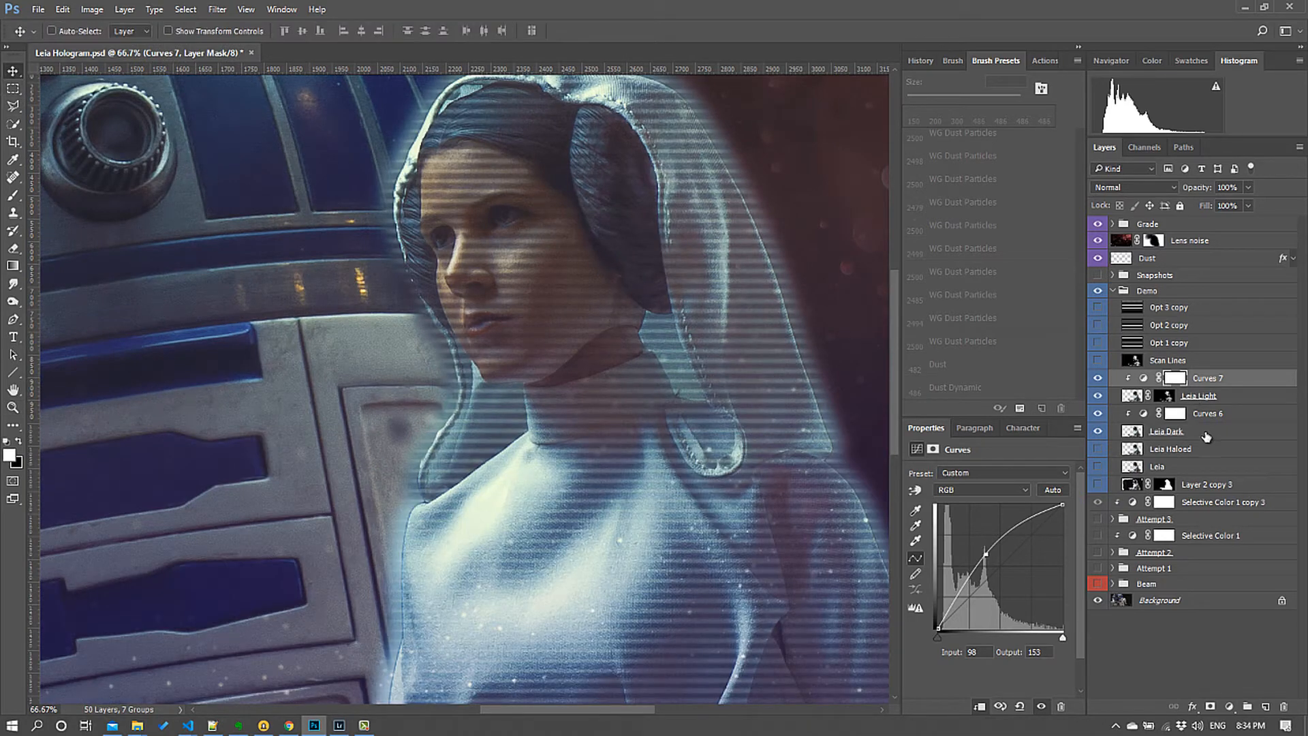
{"action": "left_click", "coordinate": [1203, 437], "text": "shift"}
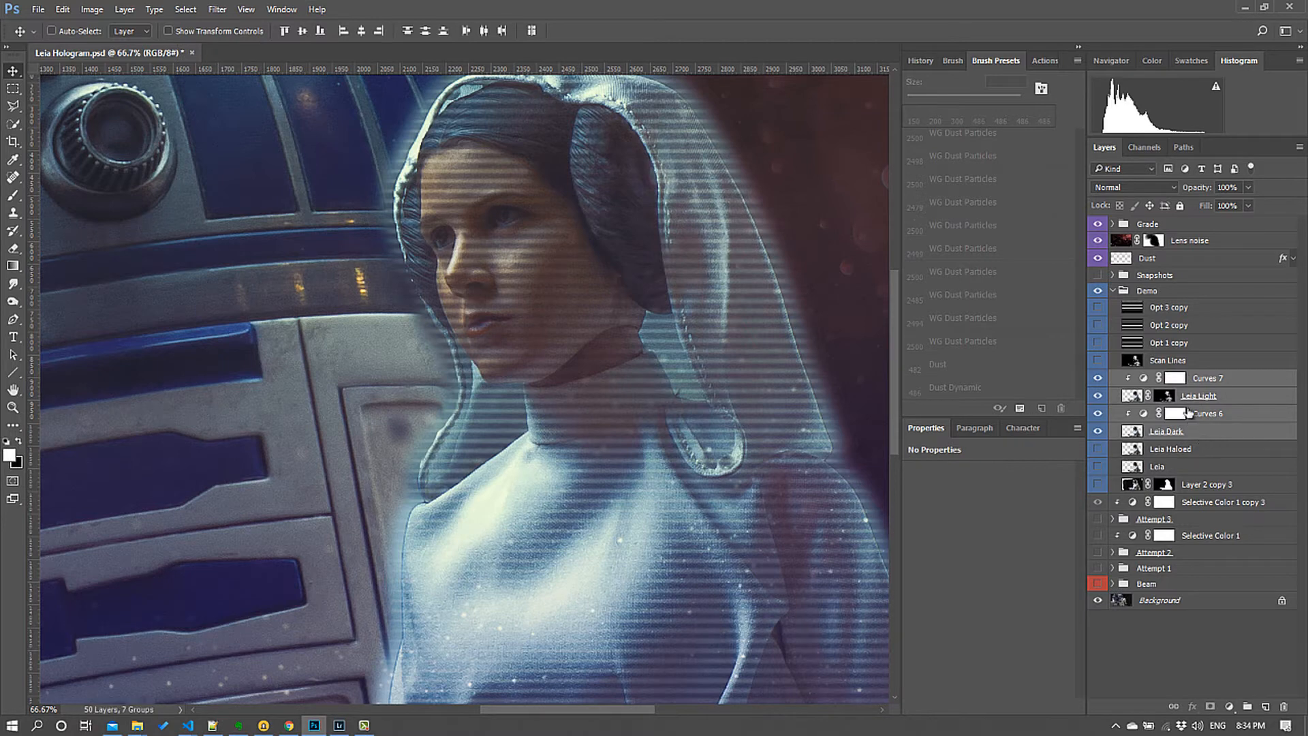
{"action": "left_click", "coordinate": [1222, 440]}
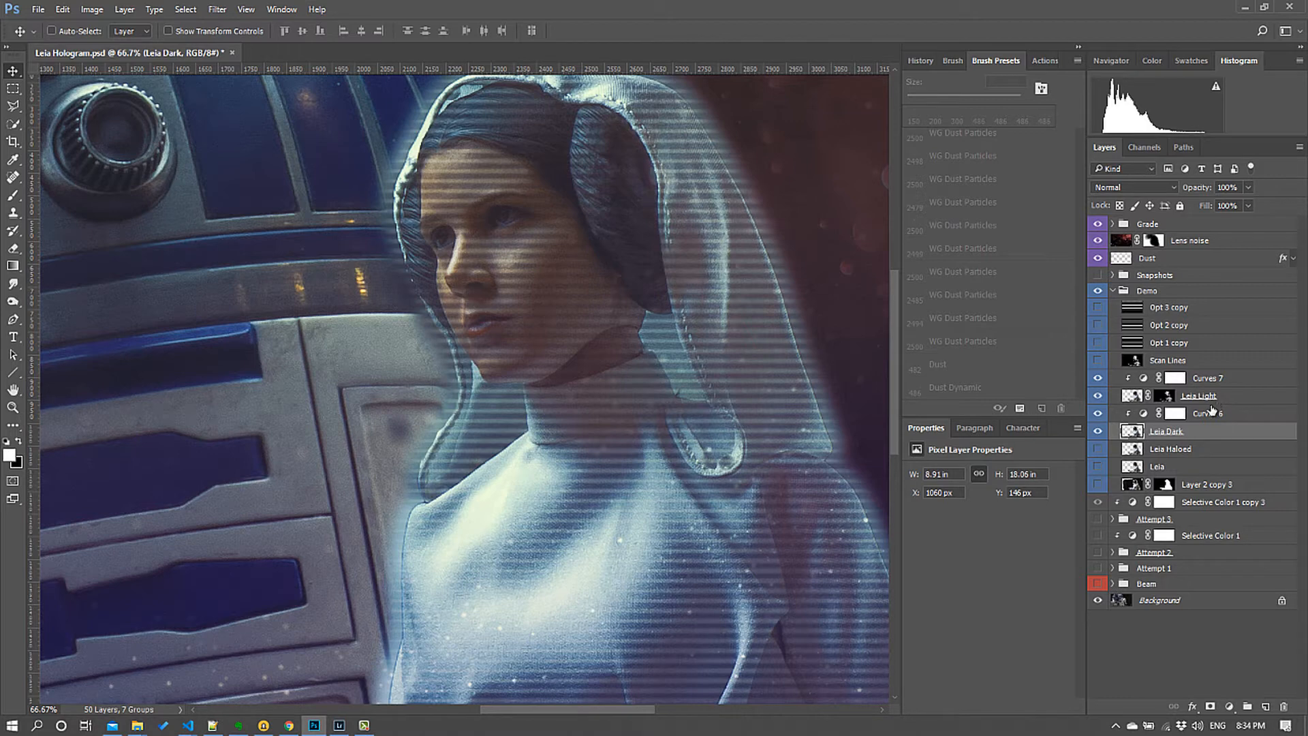
{"action": "left_click", "coordinate": [1210, 414]}
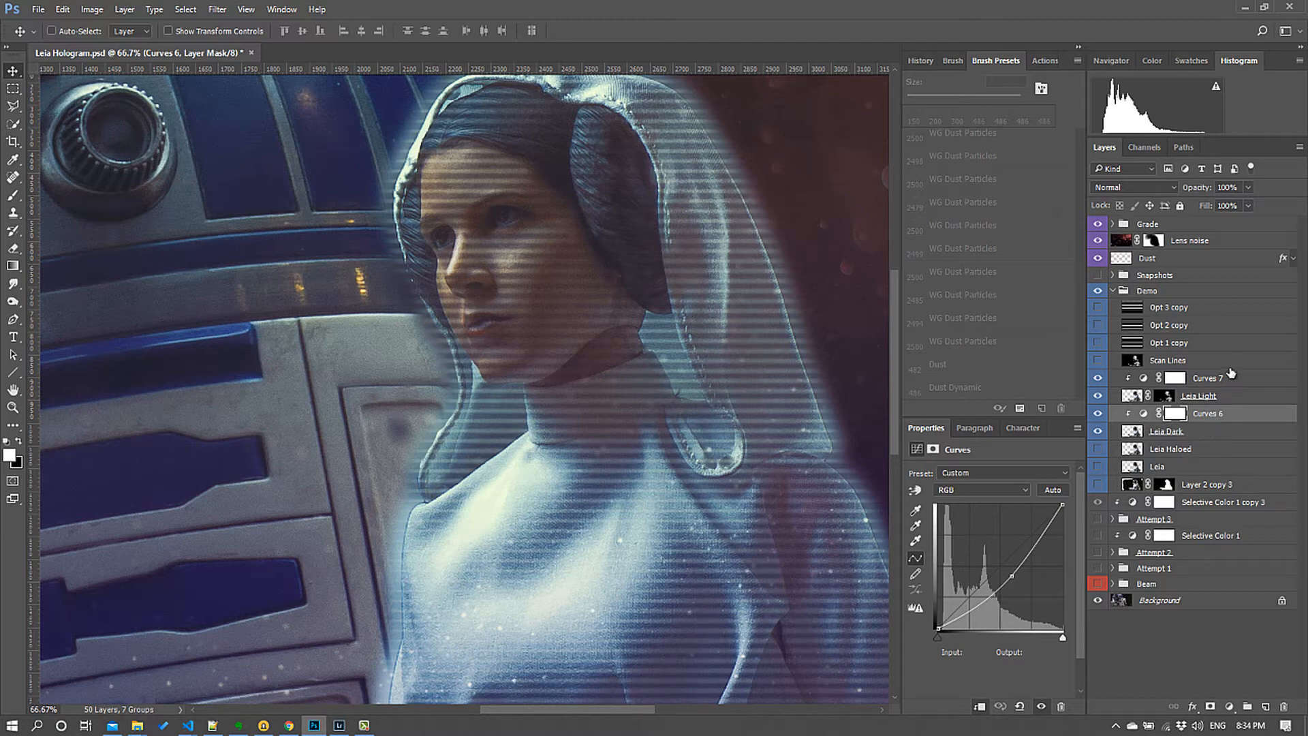
{"action": "left_click", "coordinate": [1232, 379]}
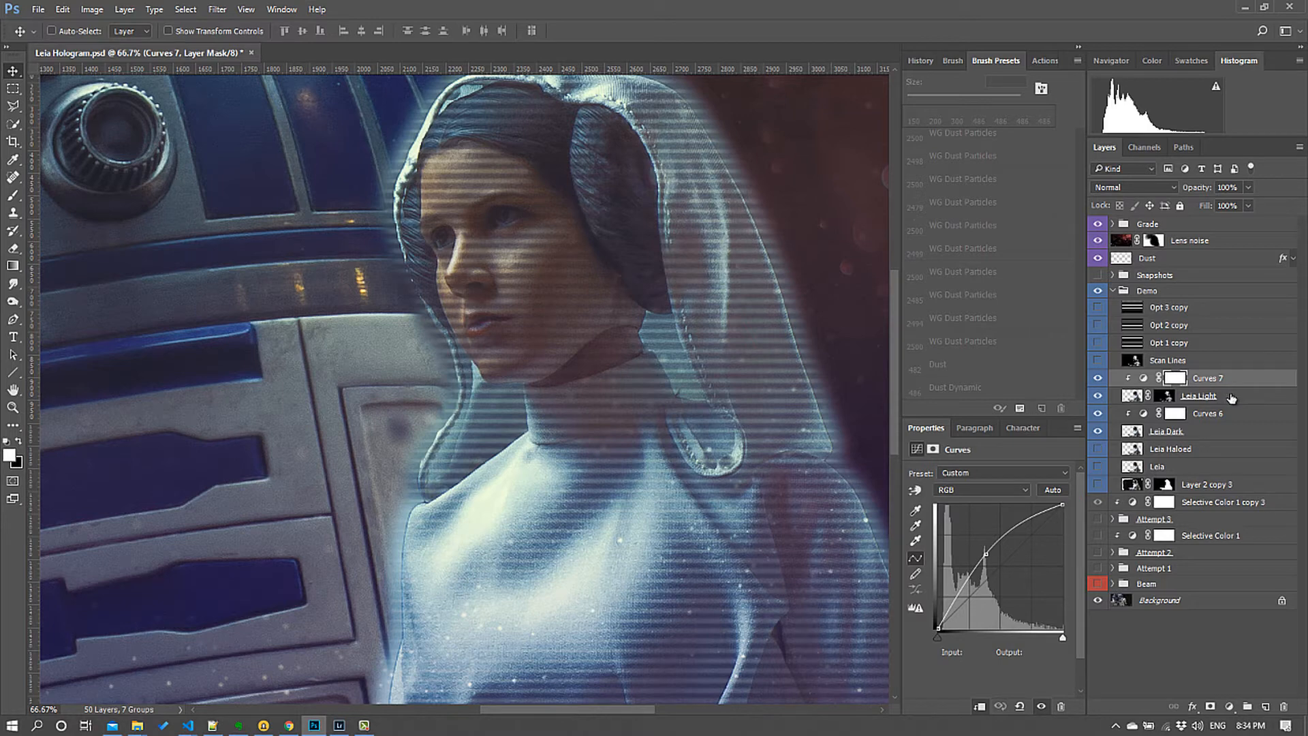
{"action": "left_click", "coordinate": [1232, 397]}
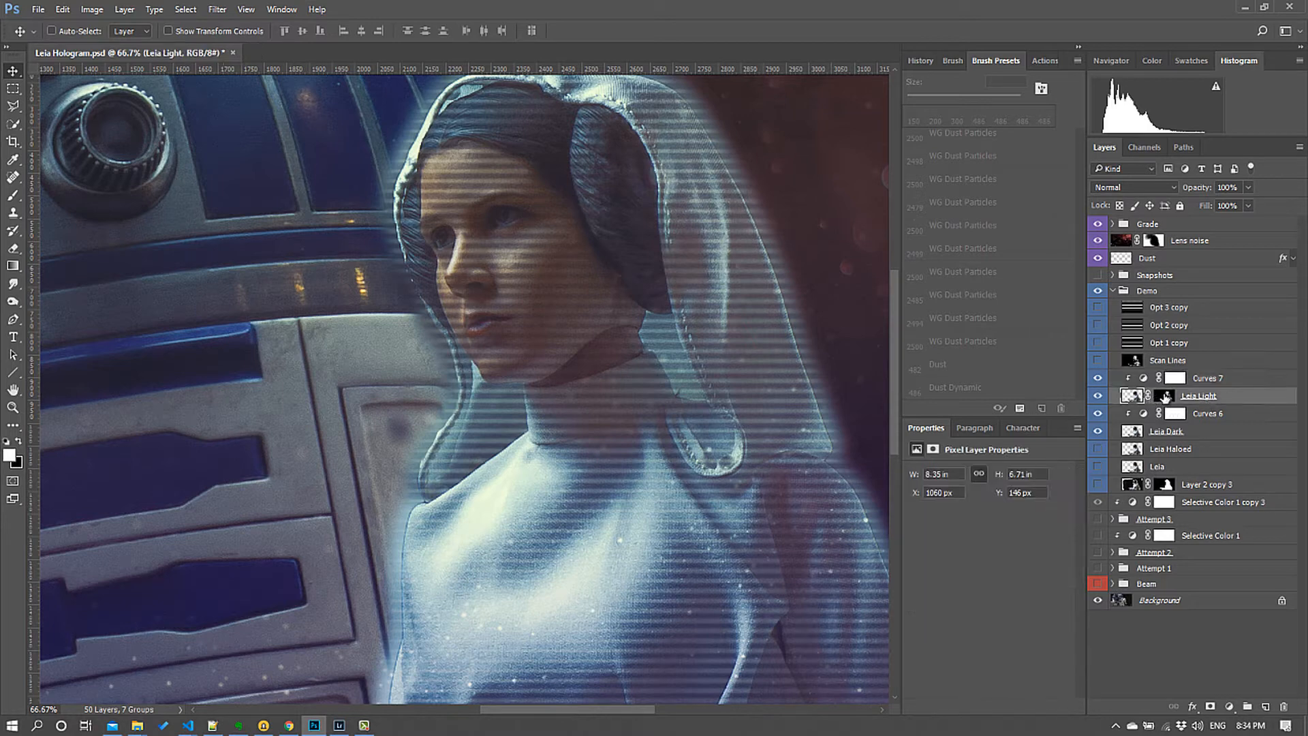
{"action": "left_click", "coordinate": [1166, 398]}
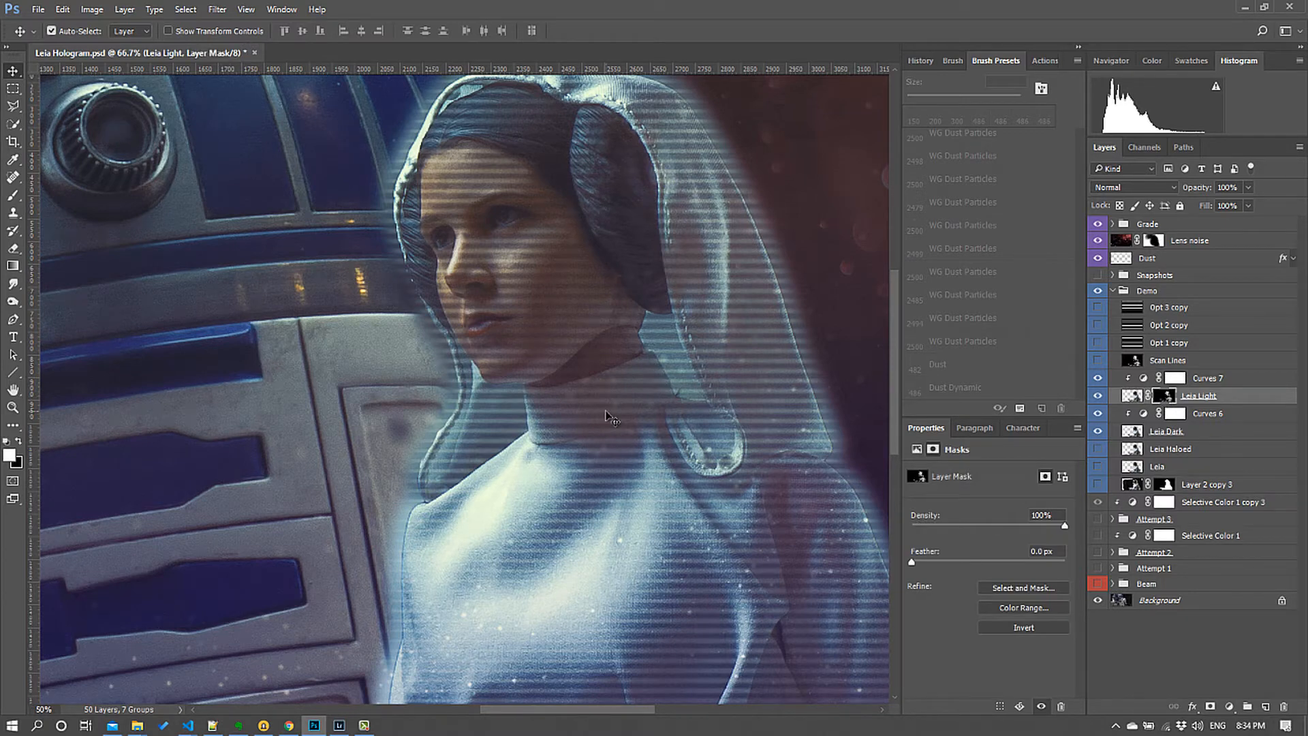
{"action": "key", "text": "ctrl+minus"}
{"action": "key", "text": "ctrl+minus"}
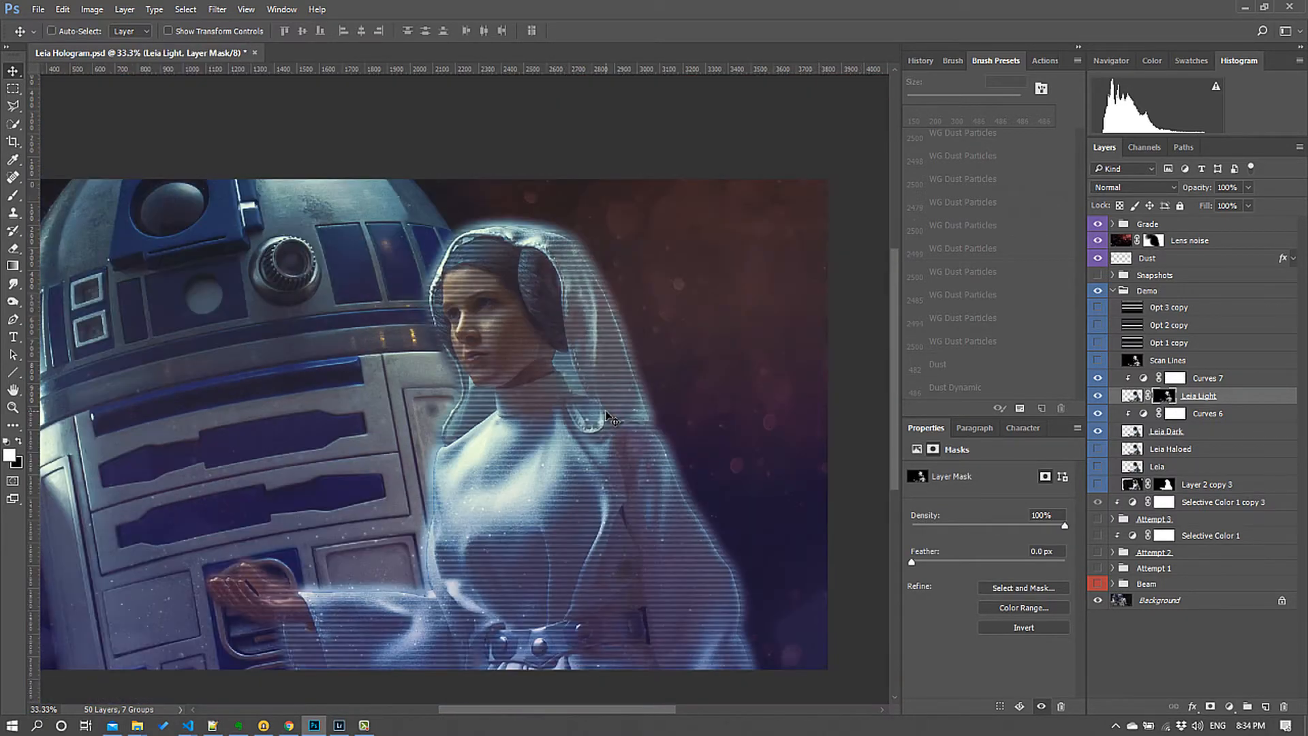
{"action": "key", "text": "ctrl+plus"}
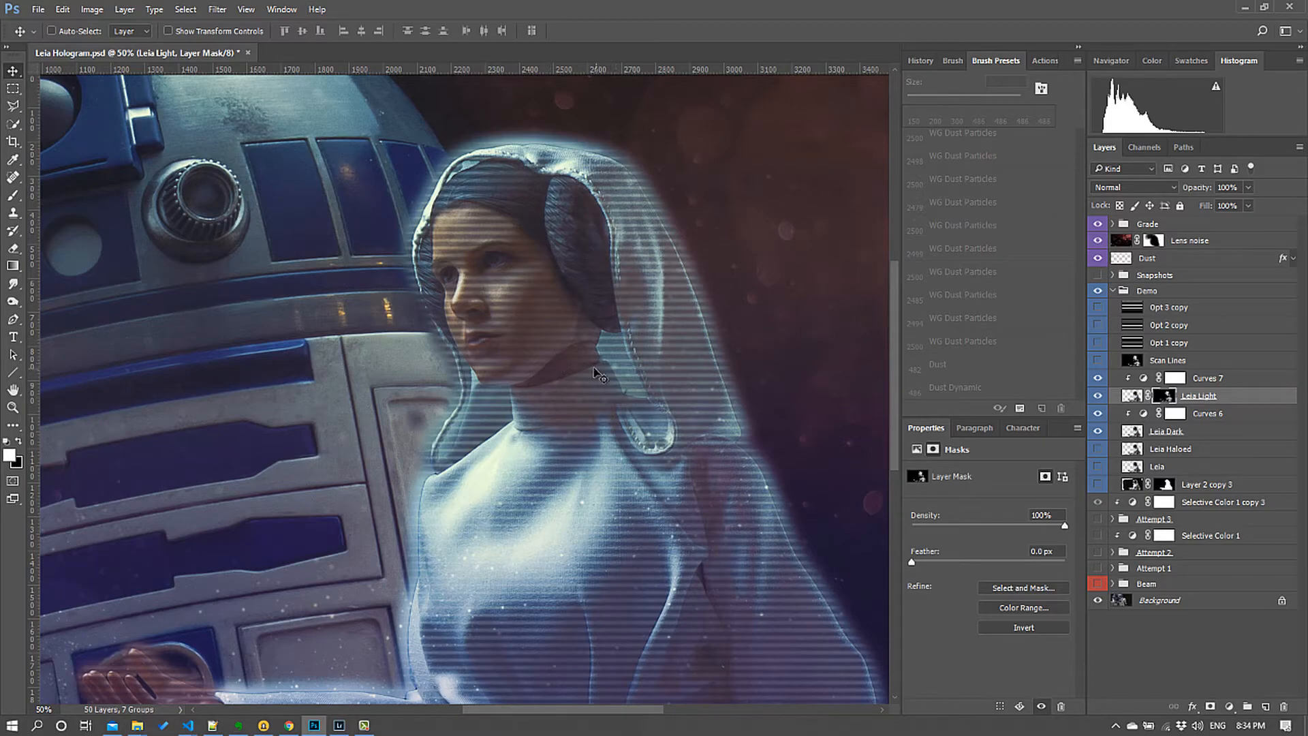
{"action": "key", "text": "alt+Tab"}
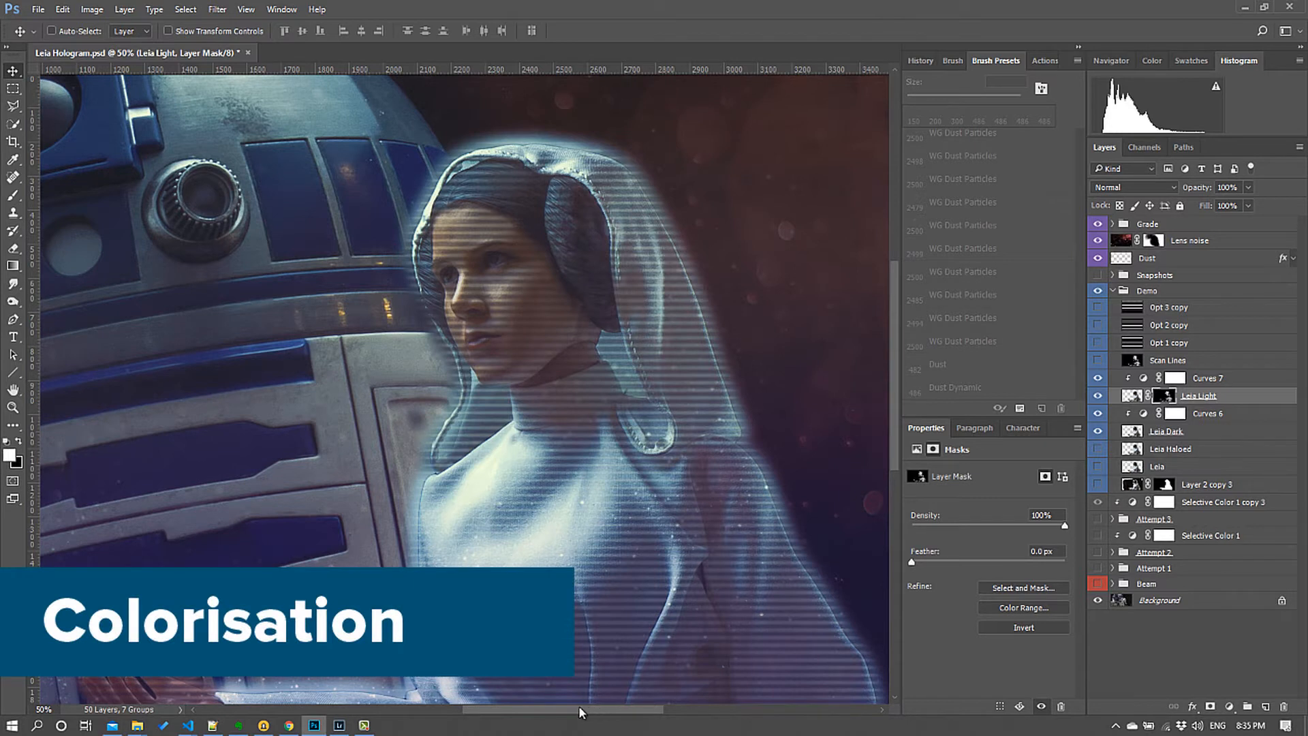
Duplicate Leia Light together with its clipped Curves 7 adjustment and merge the two copies into one layer
{"action": "left_click_drag", "start_coordinate": [579, 711], "coordinate": [590, 712]}
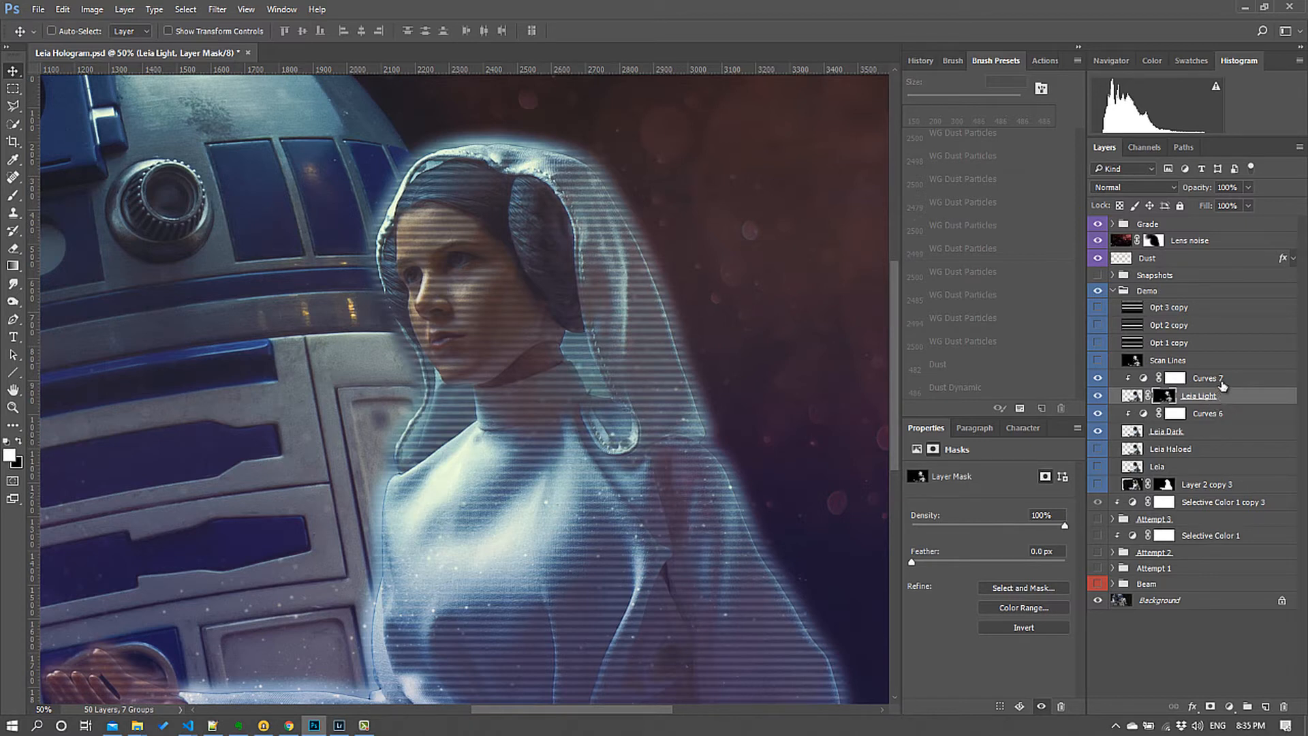
{"action": "left_click", "coordinate": [1222, 384], "text": "shift"}
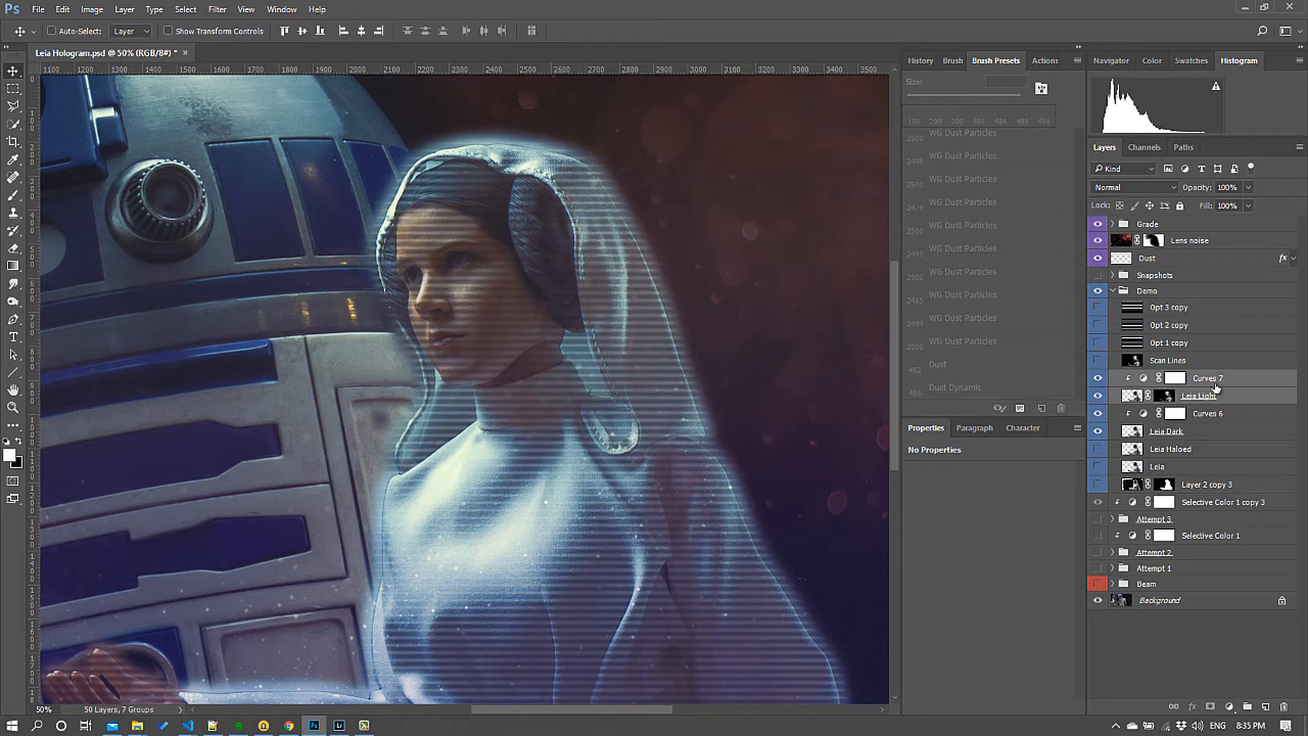
{"action": "left_click_drag", "start_coordinate": [1215, 386], "coordinate": [1264, 706]}
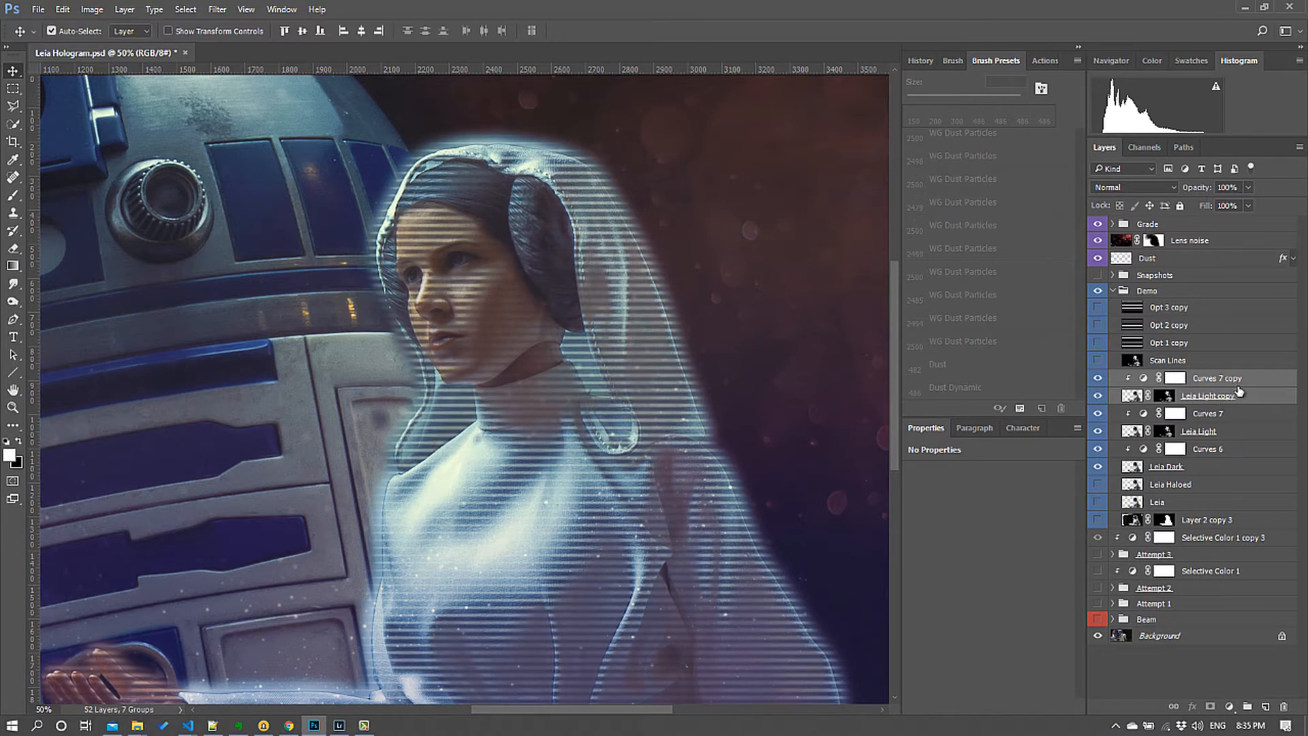
{"action": "key", "text": "ctrl+e"}
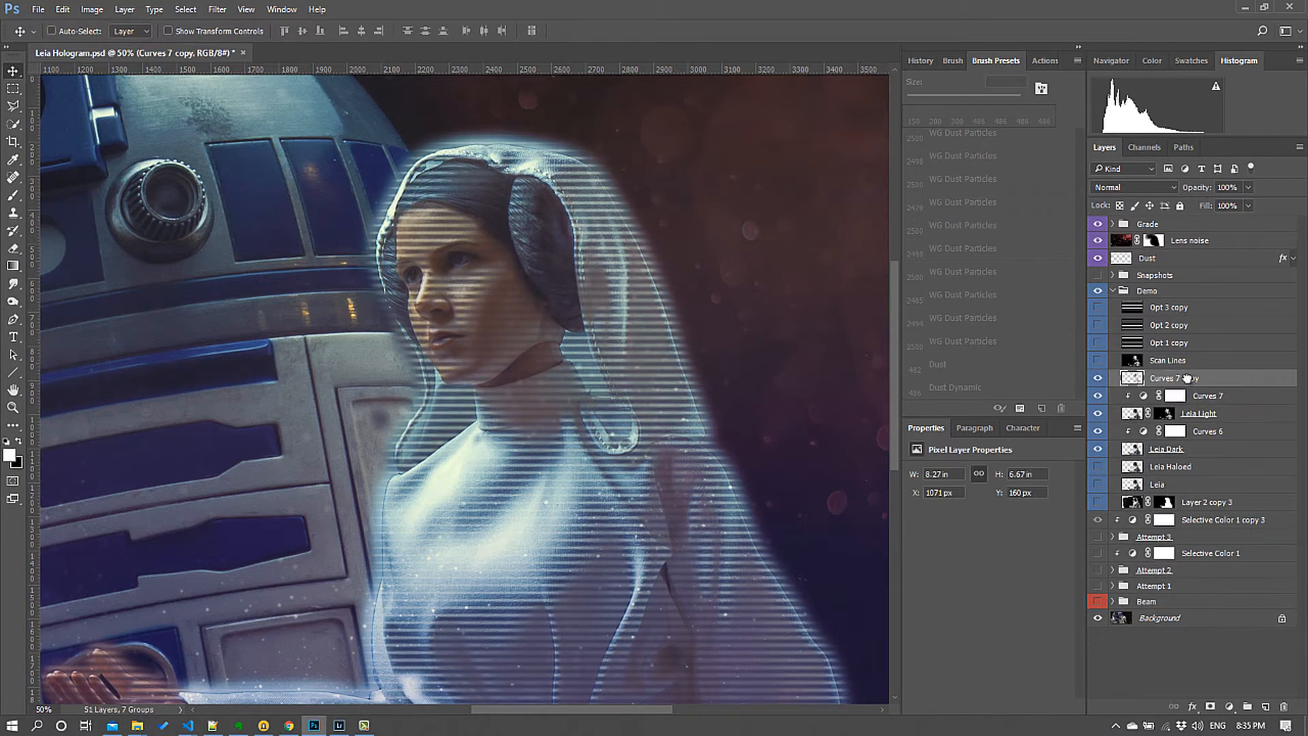
Move the merged copy directly beneath Leia Dark and rename it Scan Lines Stretched
{"action": "left_click_drag", "start_coordinate": [1186, 380], "coordinate": [1187, 464]}
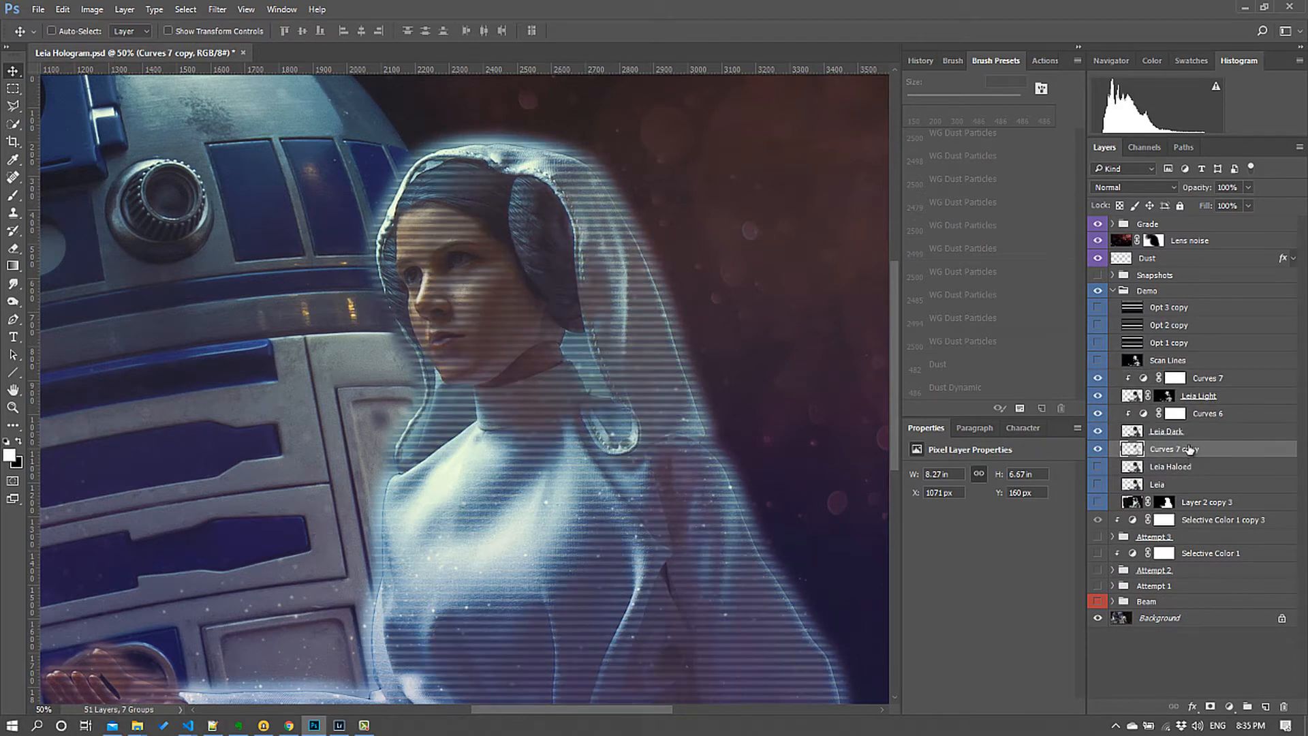
{"action": "double_click", "coordinate": [1188, 449]}
{"action": "type", "text": "Scan Lines Stretched"}
{"action": "key", "text": "Return"}
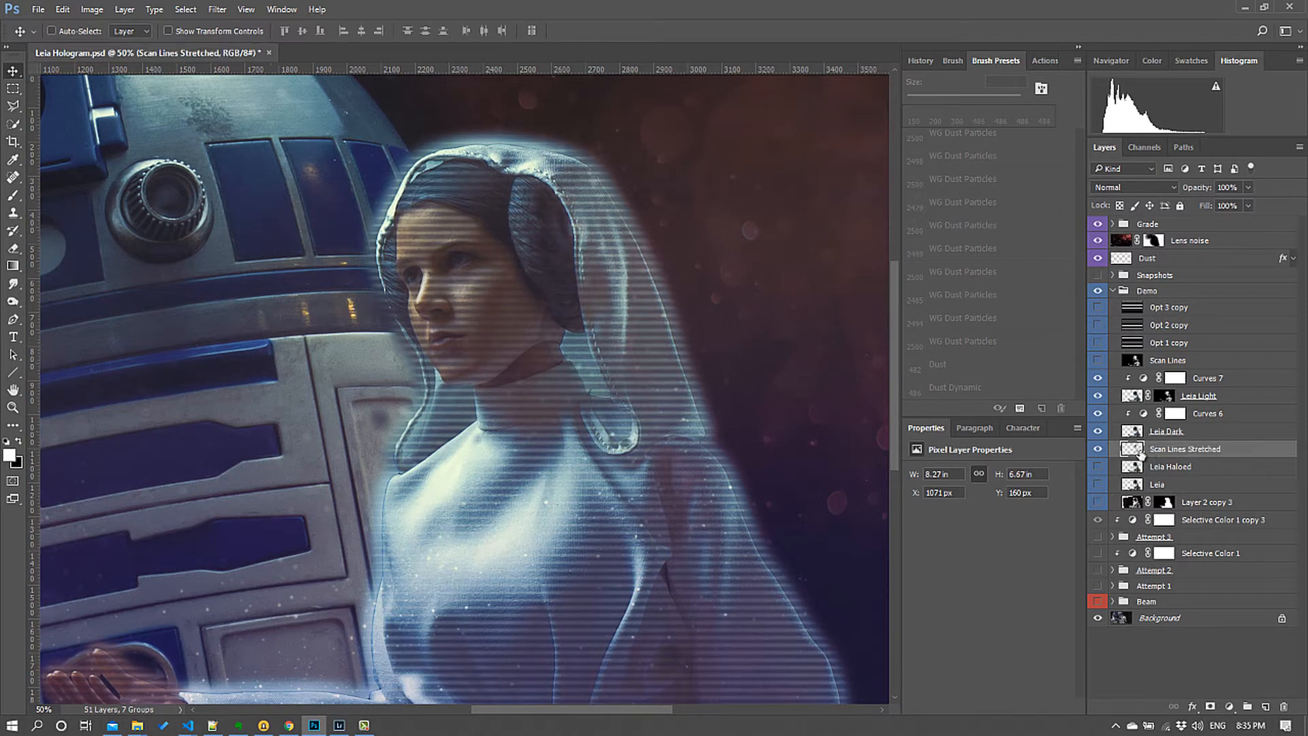
Apply a Motion Blur to Scan Lines Stretched with an angle of 0° and a distance of 246 pixels
{"action": "left_click", "coordinate": [217, 9]}
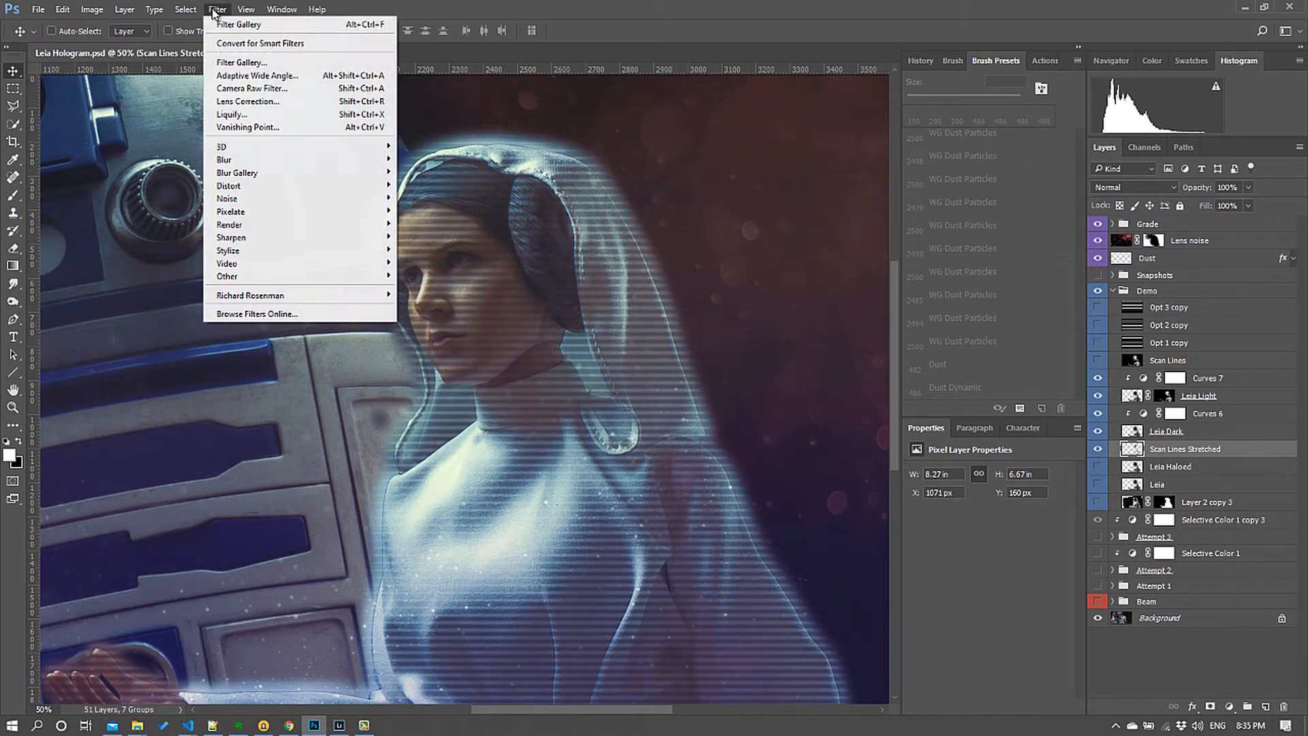
{"action": "mouse_move", "coordinate": [325, 166]}
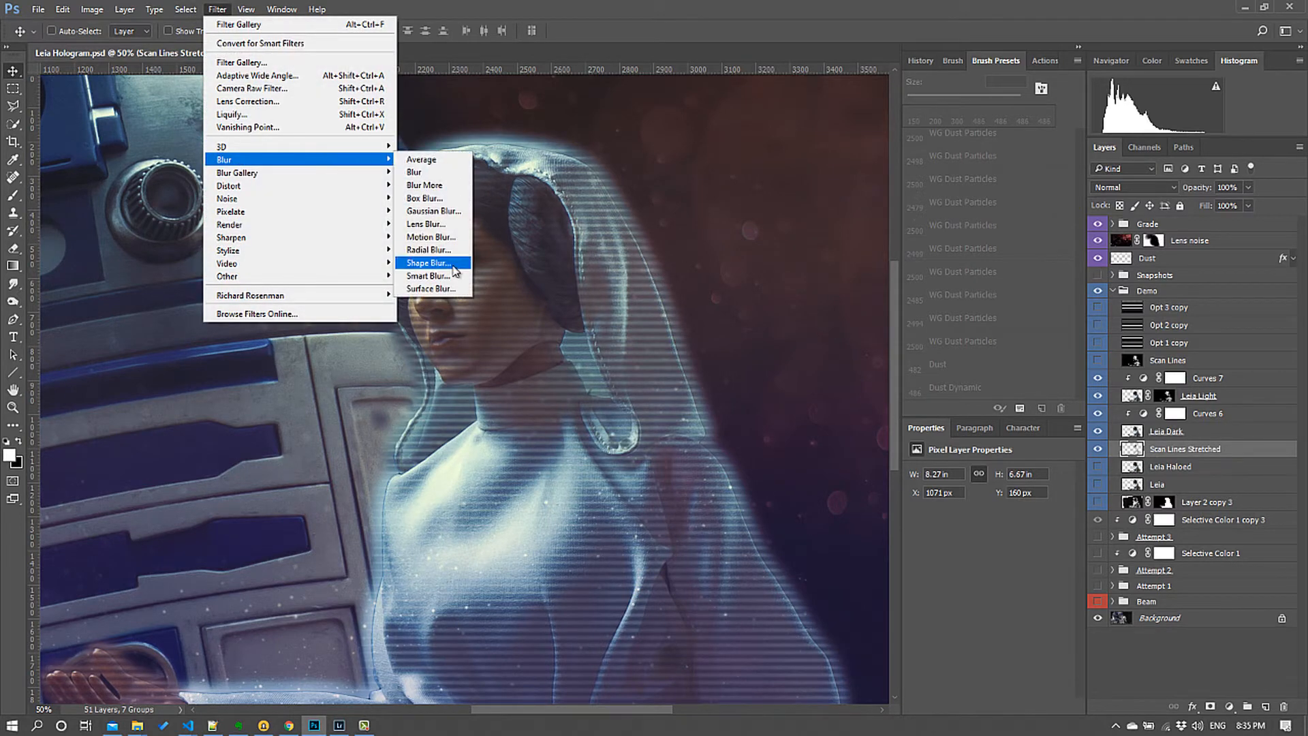
{"action": "left_click", "coordinate": [428, 236]}
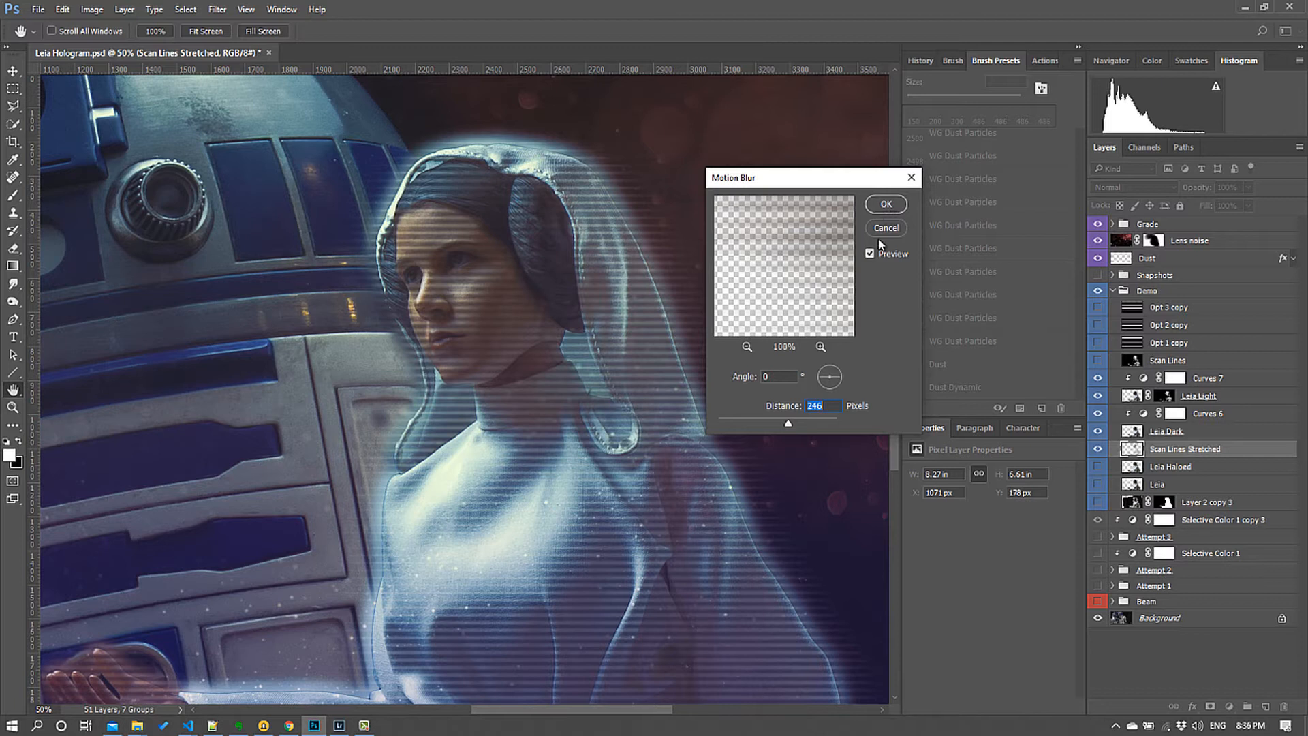
{"action": "left_click", "coordinate": [886, 208]}
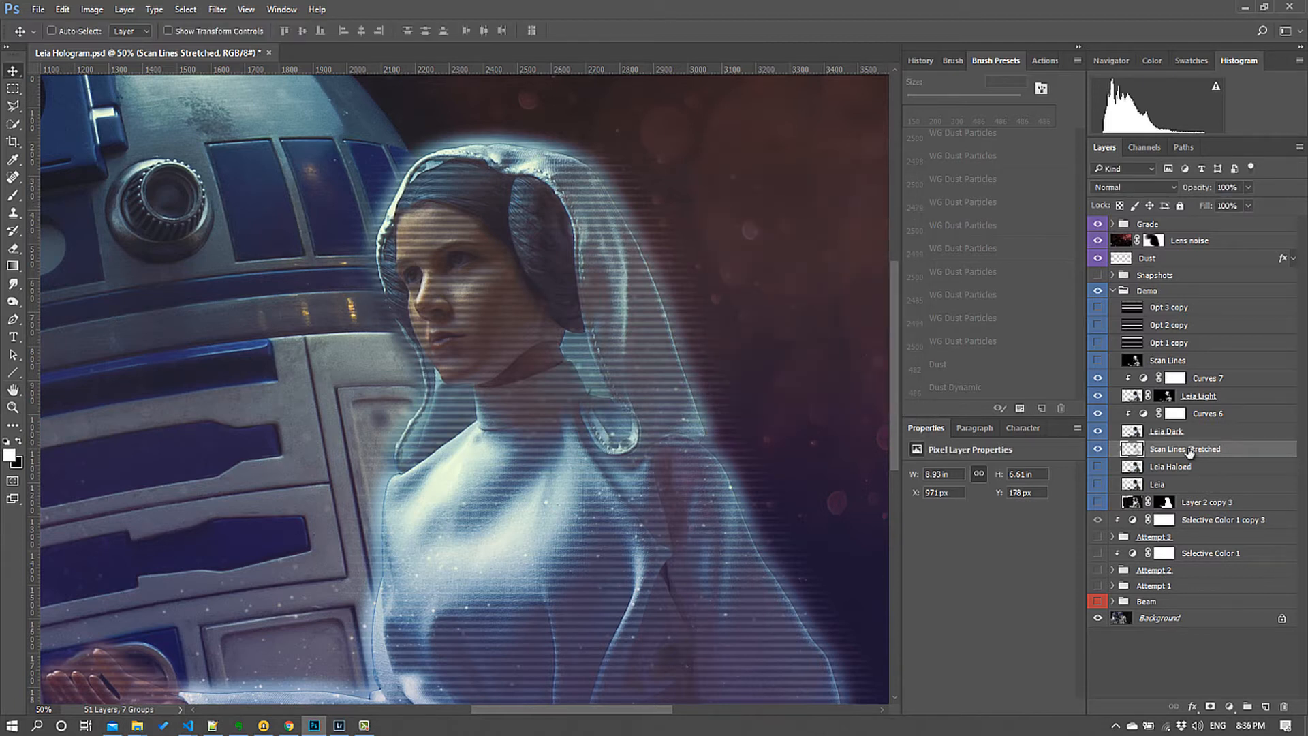
Duplicate the Scan Lines Stretched layer and reapply the last Motion Blur to the copy
{"action": "left_click_drag", "start_coordinate": [1189, 453], "coordinate": [1265, 707]}
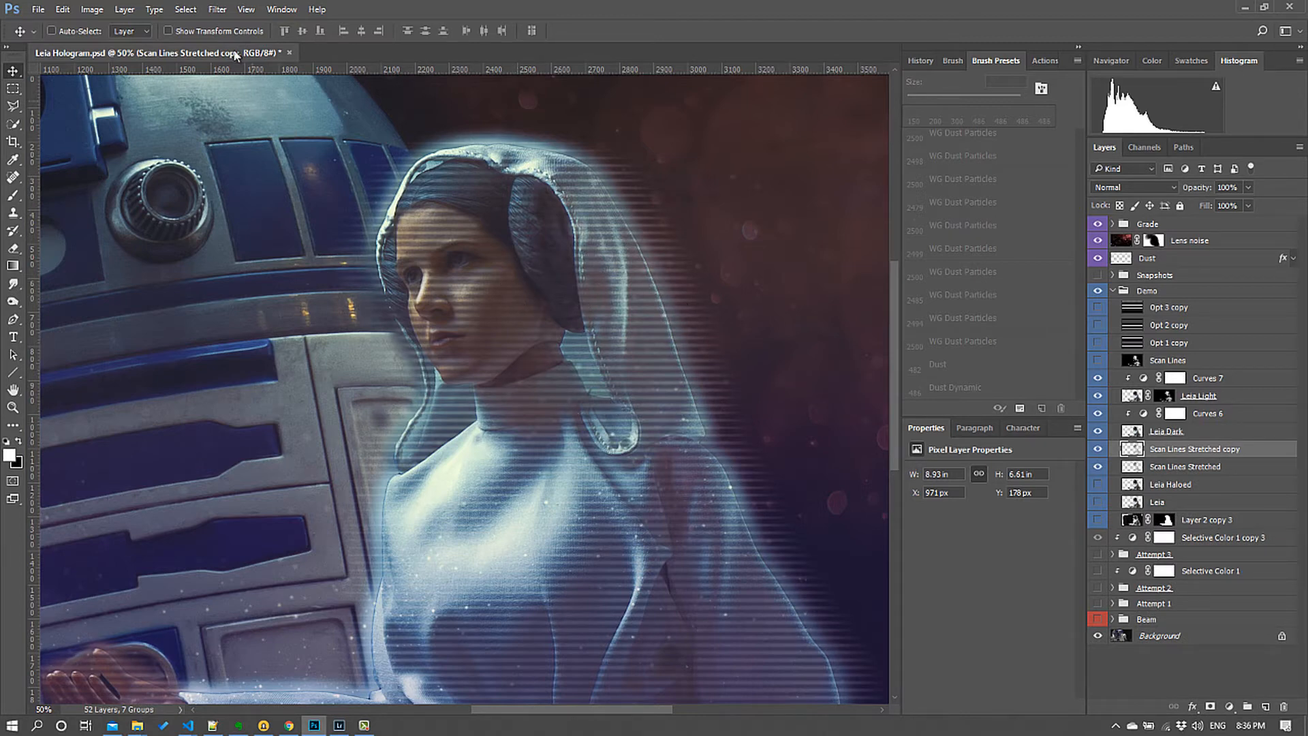
{"action": "left_click", "coordinate": [225, 8]}
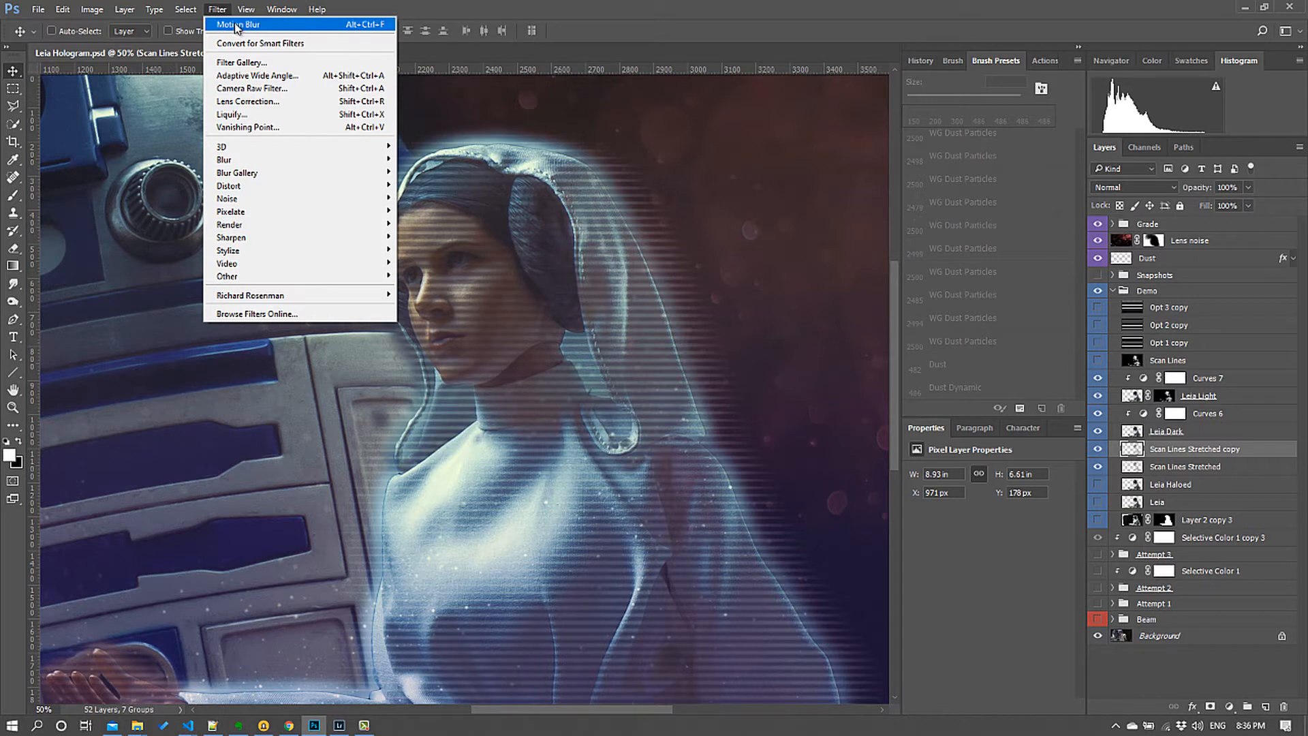
{"action": "left_click", "coordinate": [351, 24]}
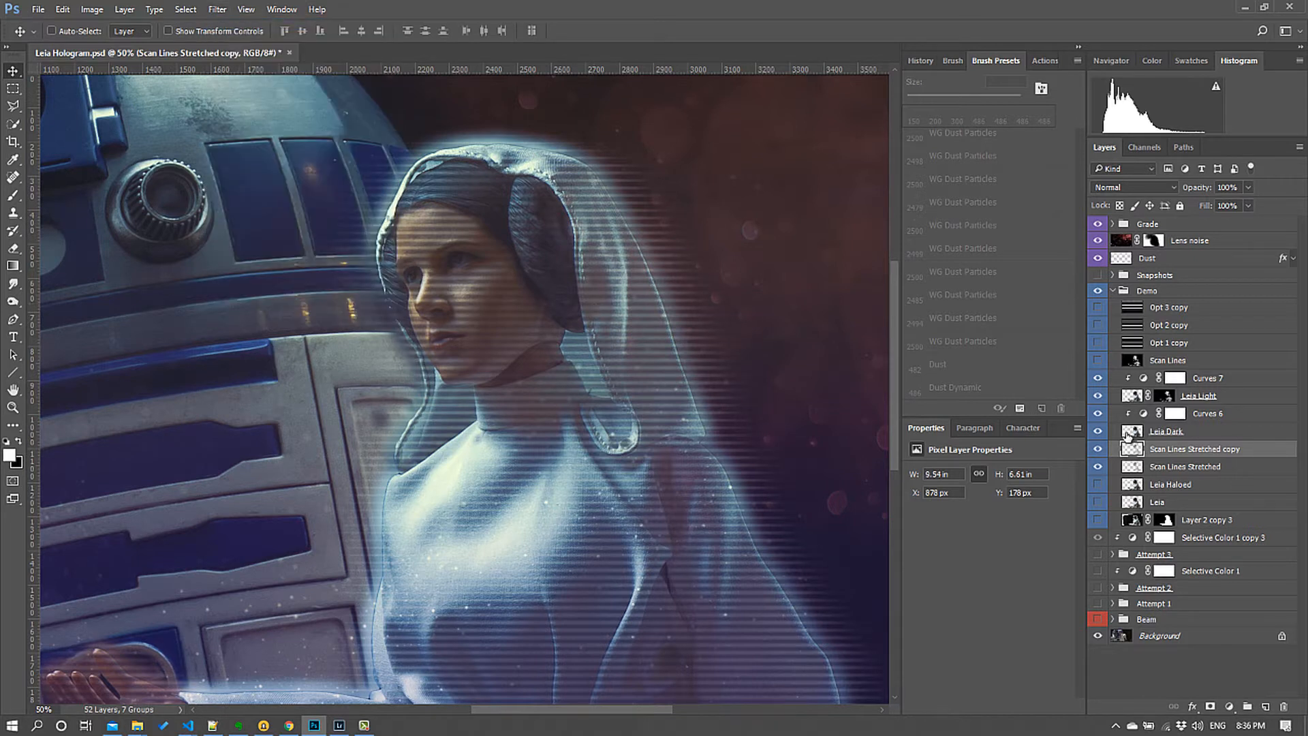
Reduce the opacity of the Scan Lines Stretched copy to 76% and its fill to 74%
{"action": "left_click_drag", "start_coordinate": [1202, 193], "coordinate": [1190, 192]}
{"action": "left_click_drag", "start_coordinate": [1208, 206], "coordinate": [1194, 213]}
{"action": "left_click_drag", "start_coordinate": [623, 710], "coordinate": [607, 709]}
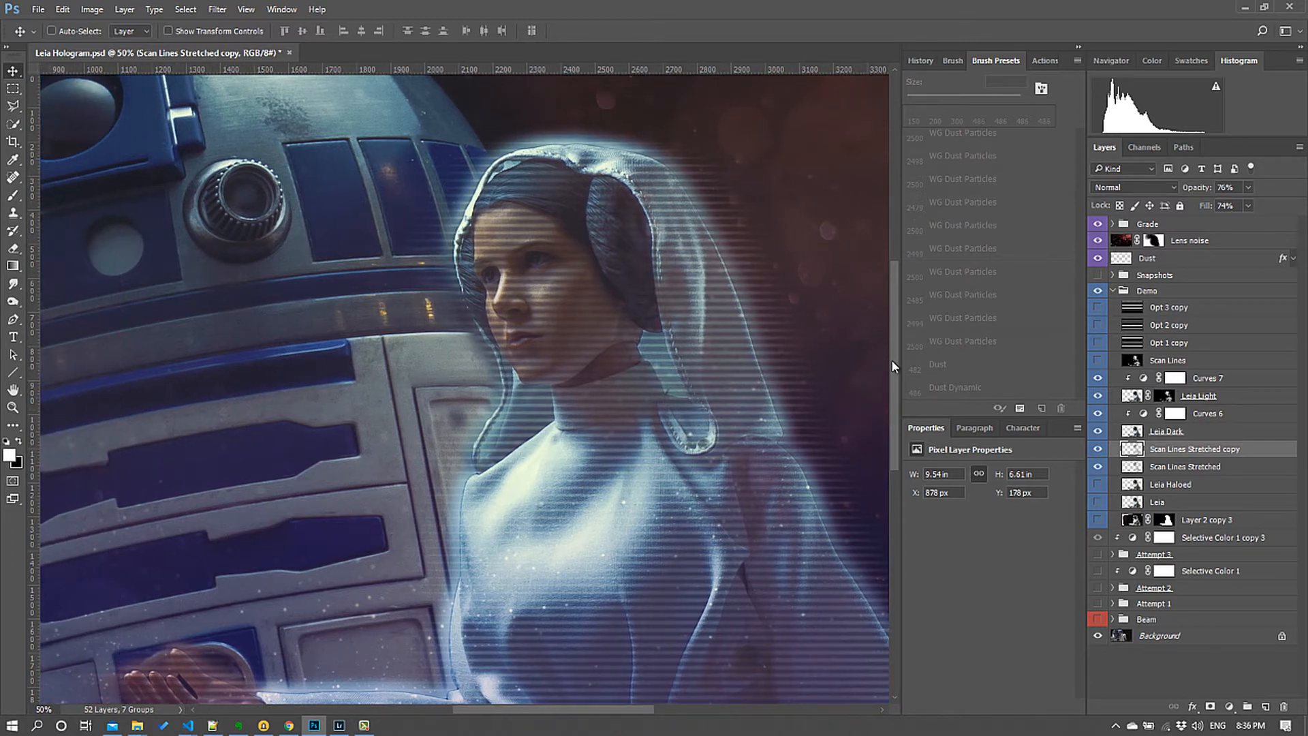
{"action": "mouse_move", "coordinate": [891, 358]}
{"action": "left_mouse_down"}
{"action": "mouse_move", "coordinate": [897, 432]}
{"action": "mouse_move", "coordinate": [898, 366]}
{"action": "left_mouse_up"}
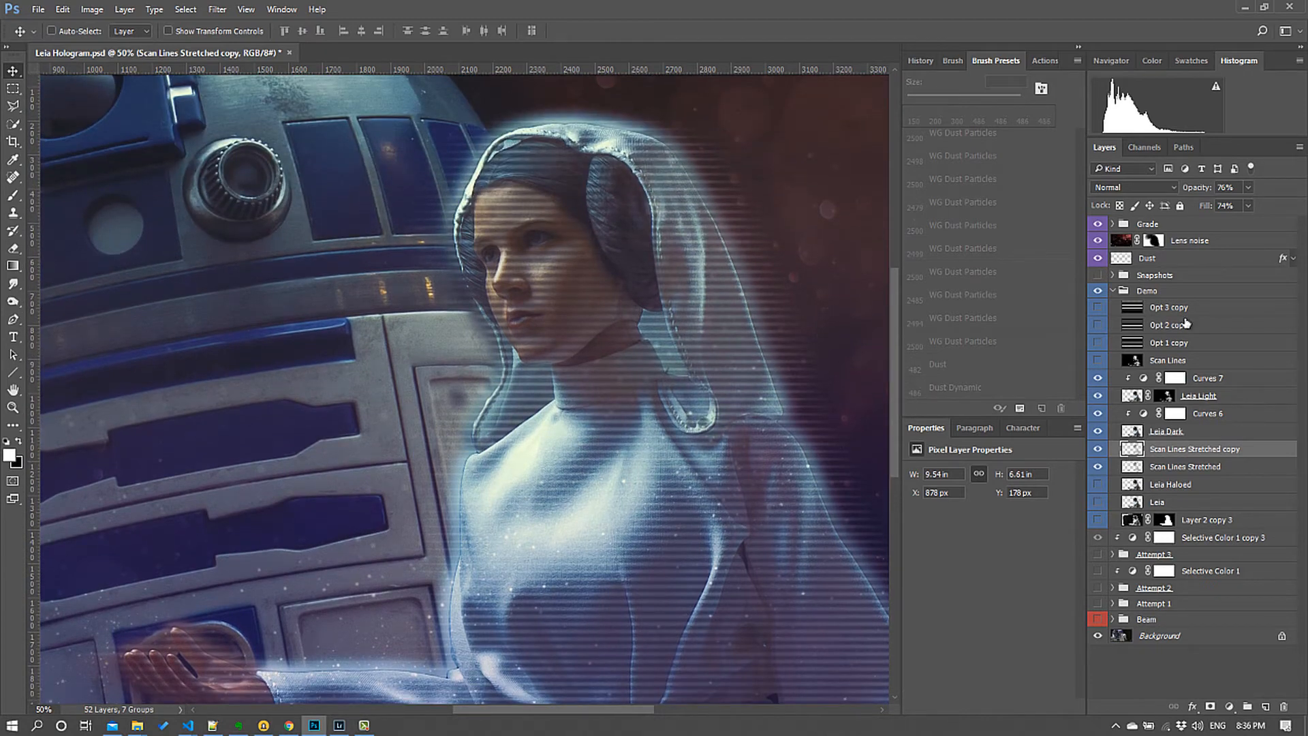
Add a Selective Color adjustment layer directly above the Demo group and clip it to that group
{"action": "left_click", "coordinate": [1144, 294]}
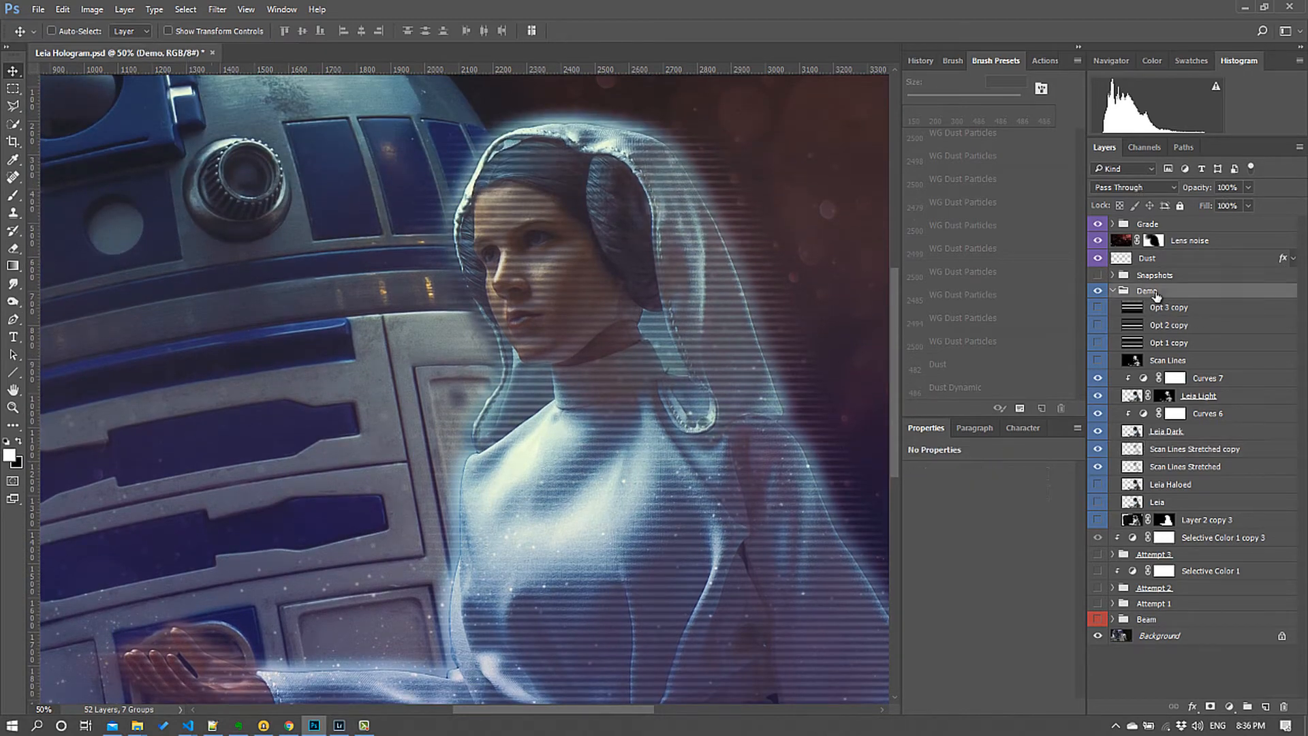
{"action": "left_click", "coordinate": [1098, 291]}
{"action": "left_click", "coordinate": [1098, 292]}
{"action": "left_click", "coordinate": [1229, 706]}
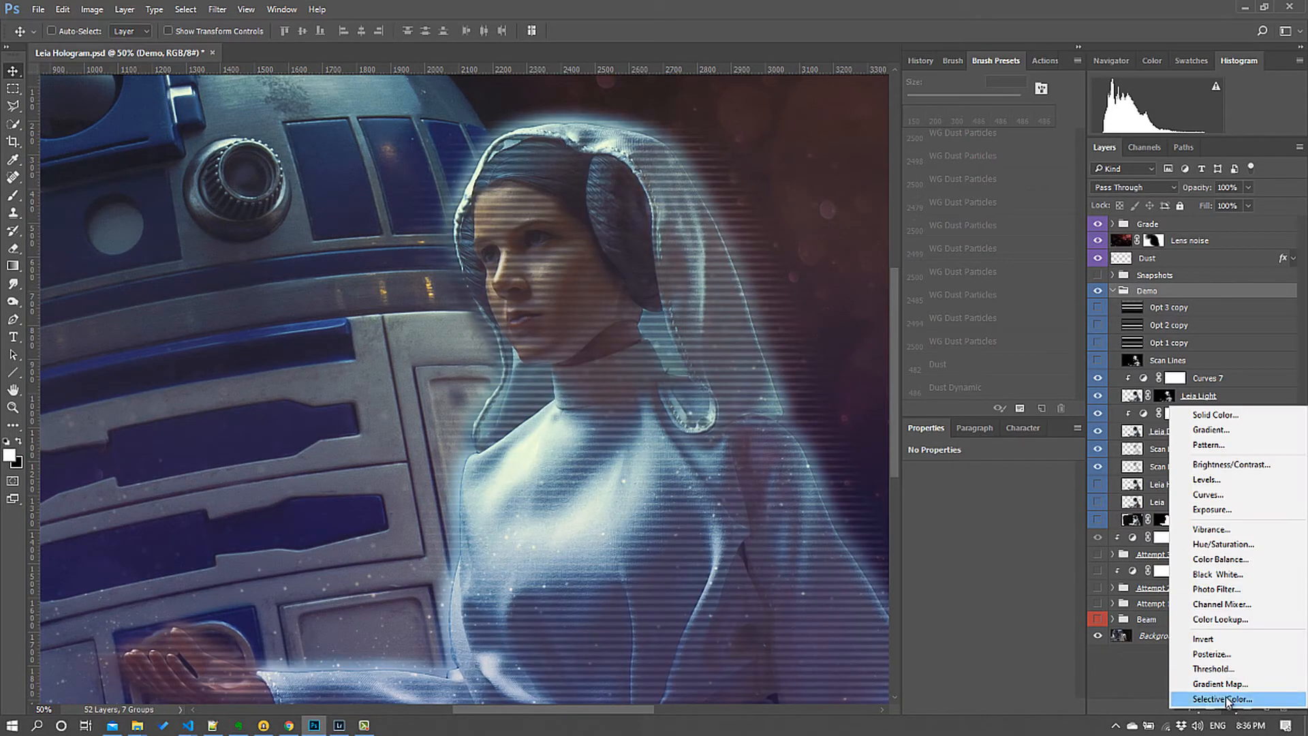
{"action": "left_click", "coordinate": [1225, 700]}
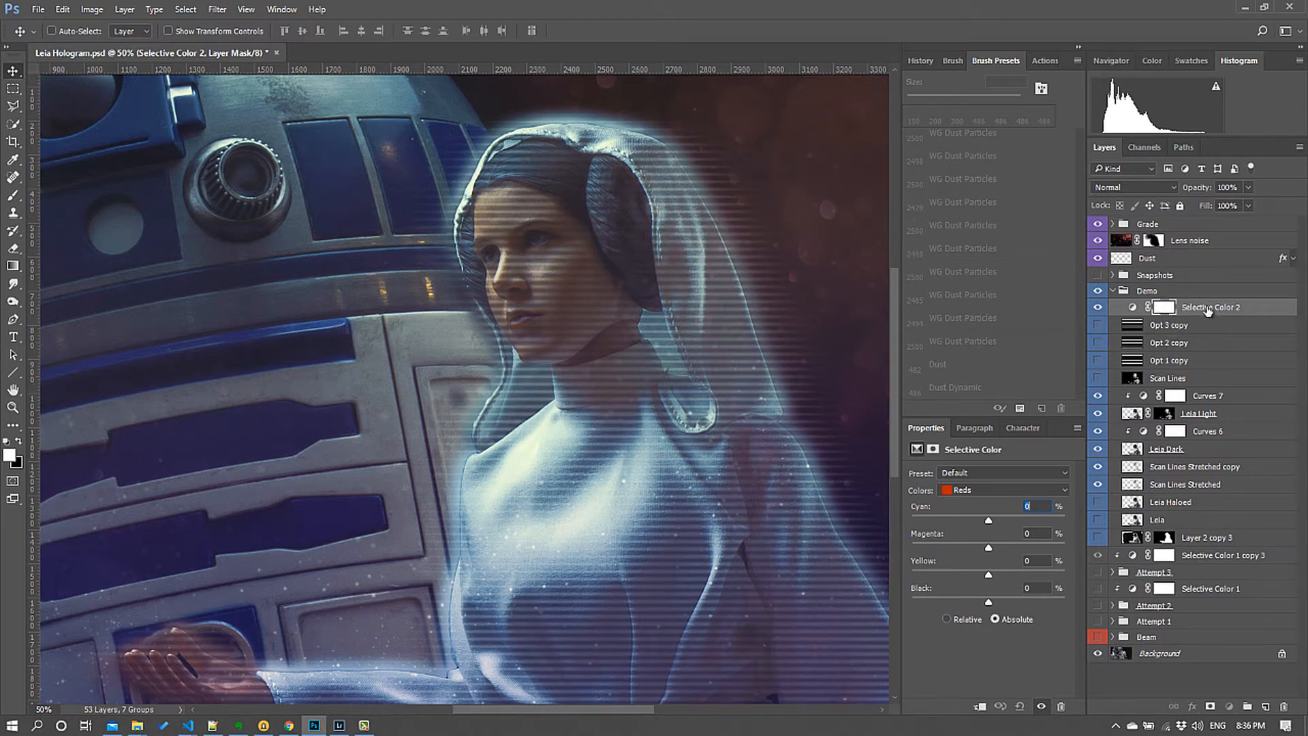
{"action": "left_click_drag", "start_coordinate": [1208, 310], "coordinate": [1184, 280]}
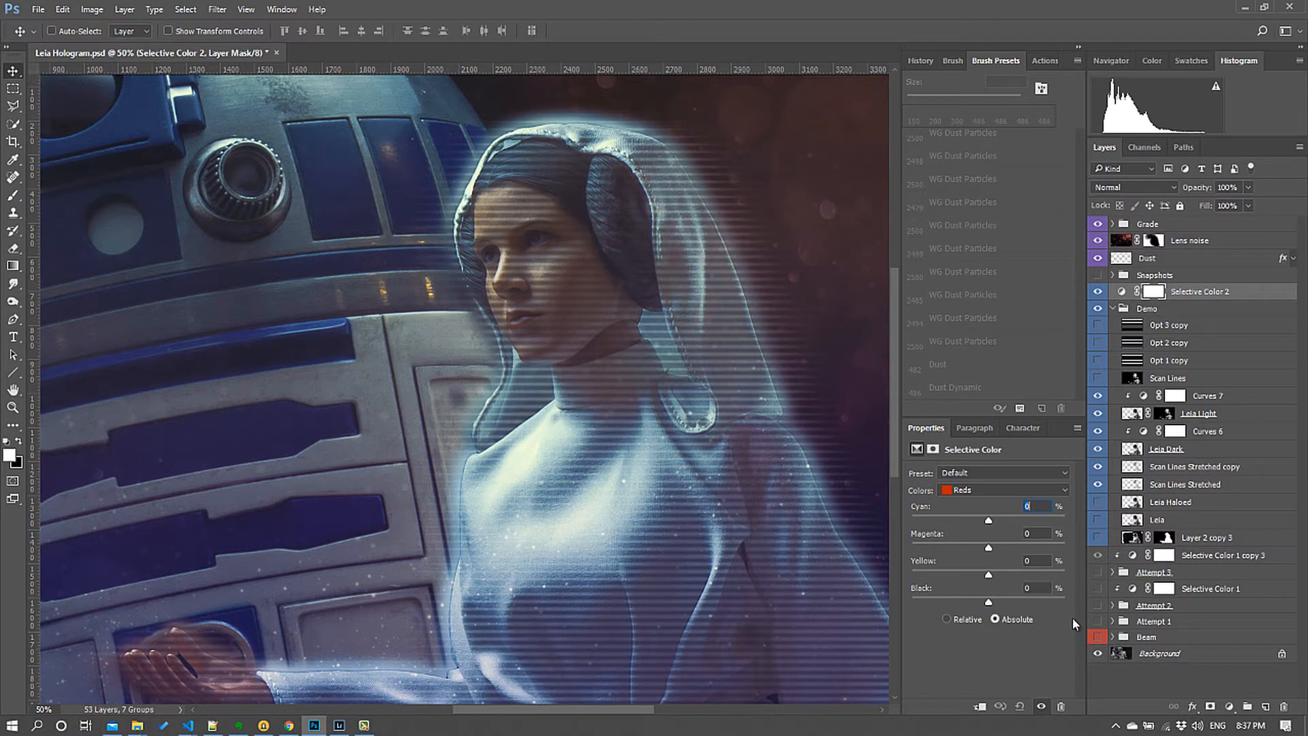
{"action": "mouse_move", "coordinate": [1176, 301]}
{"action": "left_mouse_down"}
{"action": "mouse_move", "coordinate": [1203, 293]}
{"action": "mouse_move", "coordinate": [1185, 296]}
{"action": "left_mouse_up"}
{"action": "left_click", "coordinate": [1184, 298], "text": "alt"}
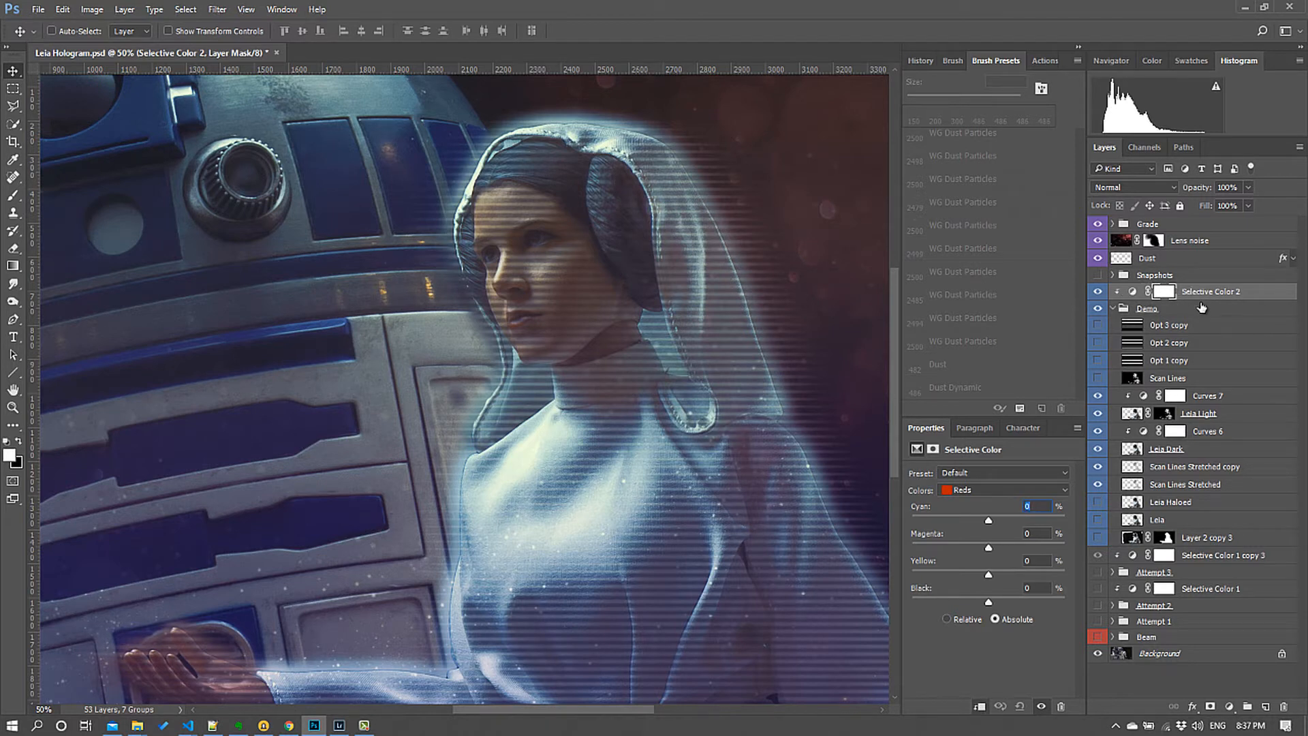
Tint the hologram blue by setting the Neutrals in Selective Color to Yellow -5% and Cyan +8%
{"action": "left_click", "coordinate": [1019, 490]}
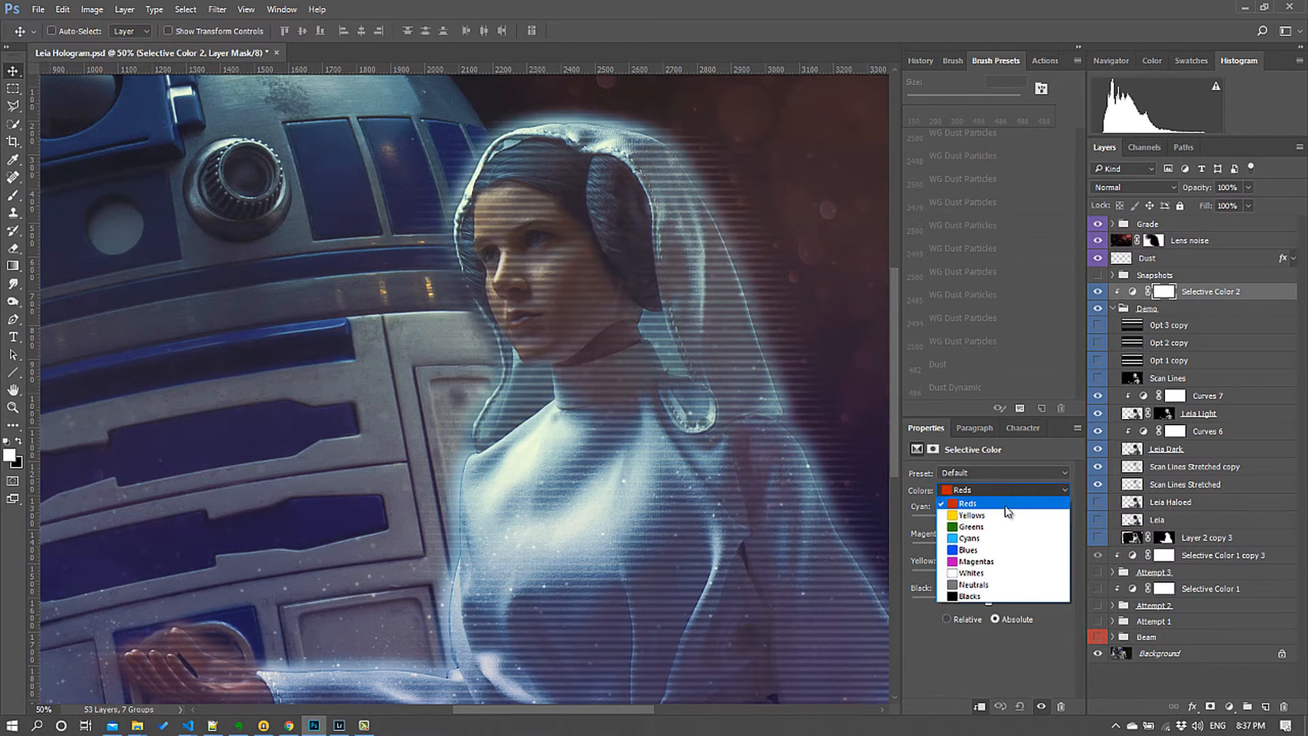
{"action": "left_click", "coordinate": [1002, 584]}
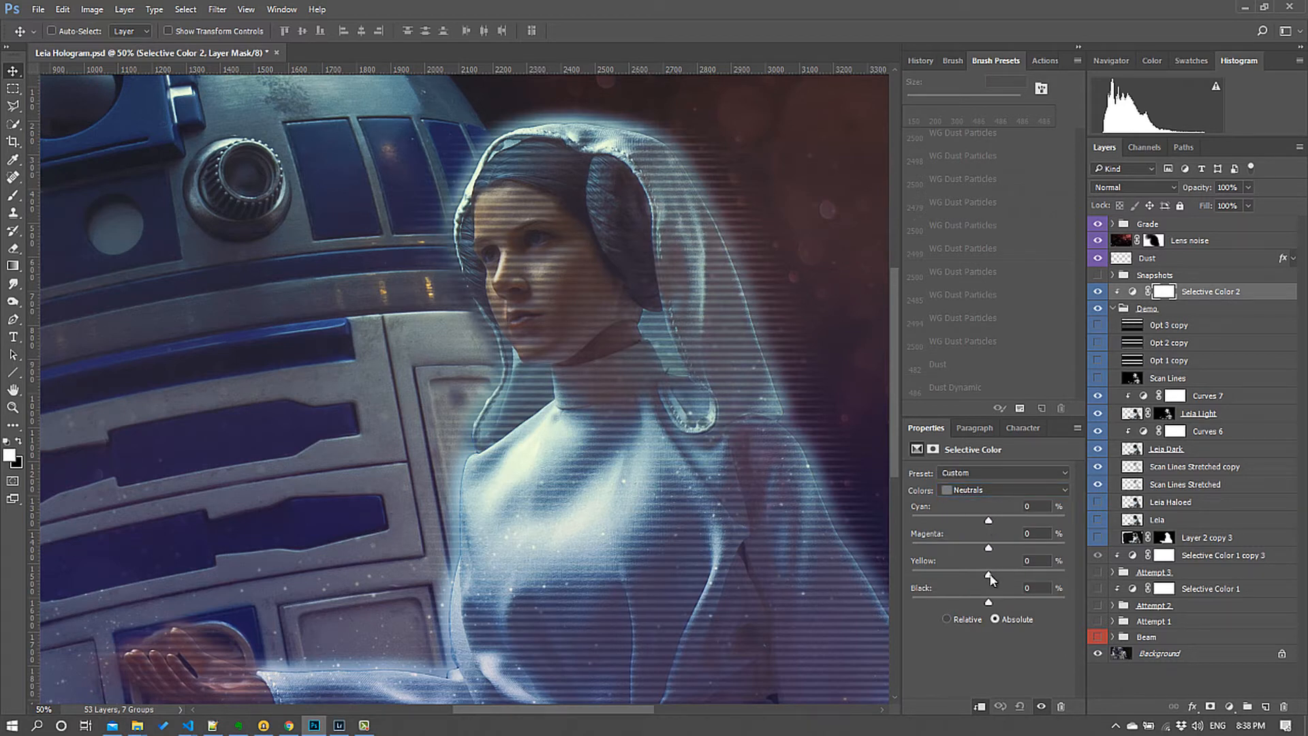
{"action": "left_click_drag", "start_coordinate": [986, 574], "coordinate": [982, 581]}
{"action": "left_click_drag", "start_coordinate": [988, 521], "coordinate": [993, 521]}
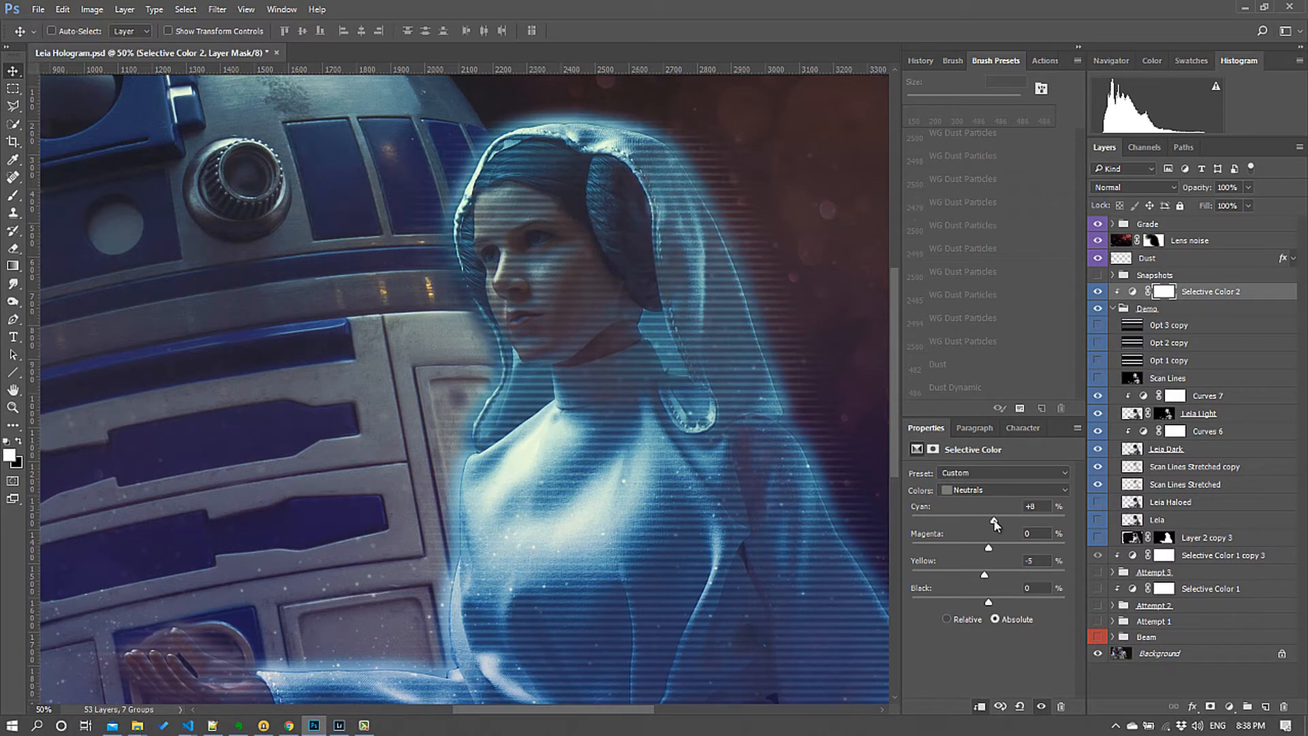
Add cyan to the Whites in Selective Color and set the Blacks to Yellow -7% and Cyan +12%
{"action": "left_click", "coordinate": [989, 489]}
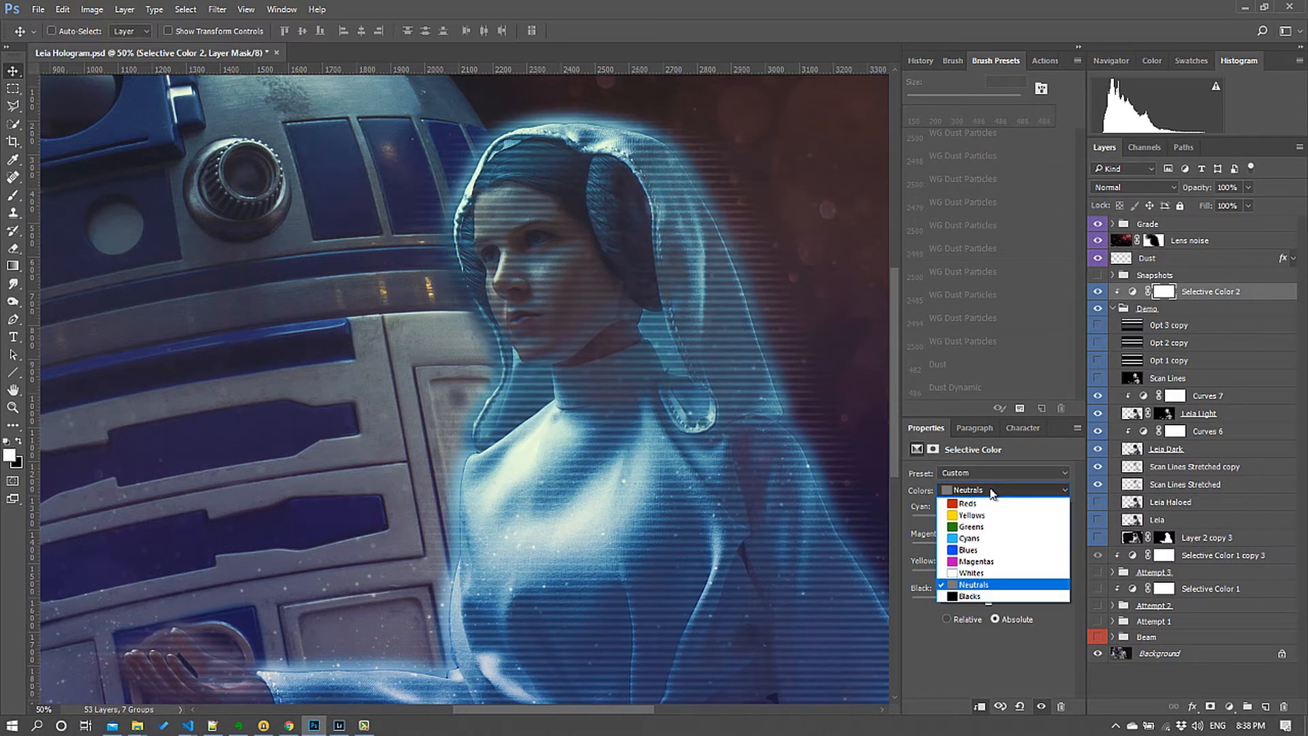
{"action": "left_click", "coordinate": [979, 573]}
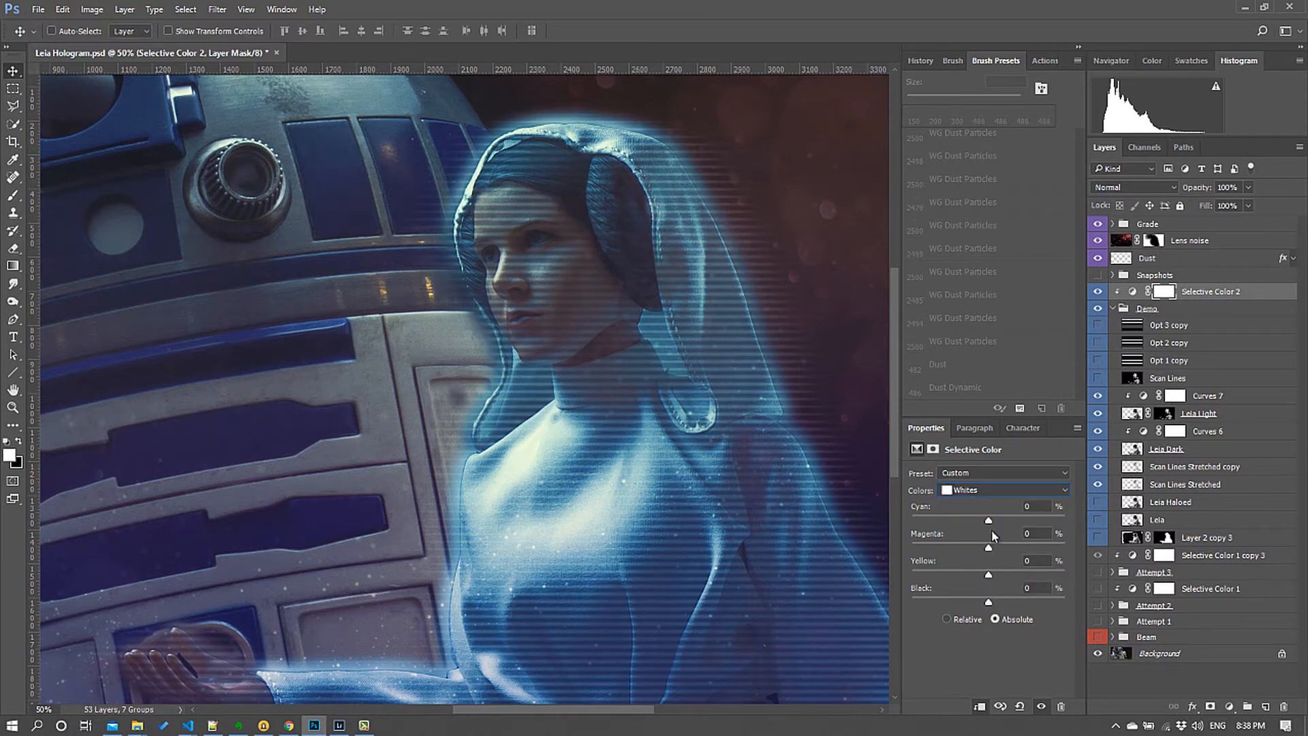
{"action": "mouse_move", "coordinate": [989, 521]}
{"action": "left_mouse_down"}
{"action": "mouse_move", "coordinate": [1007, 523]}
{"action": "mouse_move", "coordinate": [994, 532]}
{"action": "left_mouse_up"}
{"action": "left_click", "coordinate": [1001, 491]}
{"action": "left_click", "coordinate": [999, 596]}
{"action": "left_click_drag", "start_coordinate": [988, 574], "coordinate": [983, 574]}
{"action": "left_click_drag", "start_coordinate": [988, 519], "coordinate": [997, 520]}
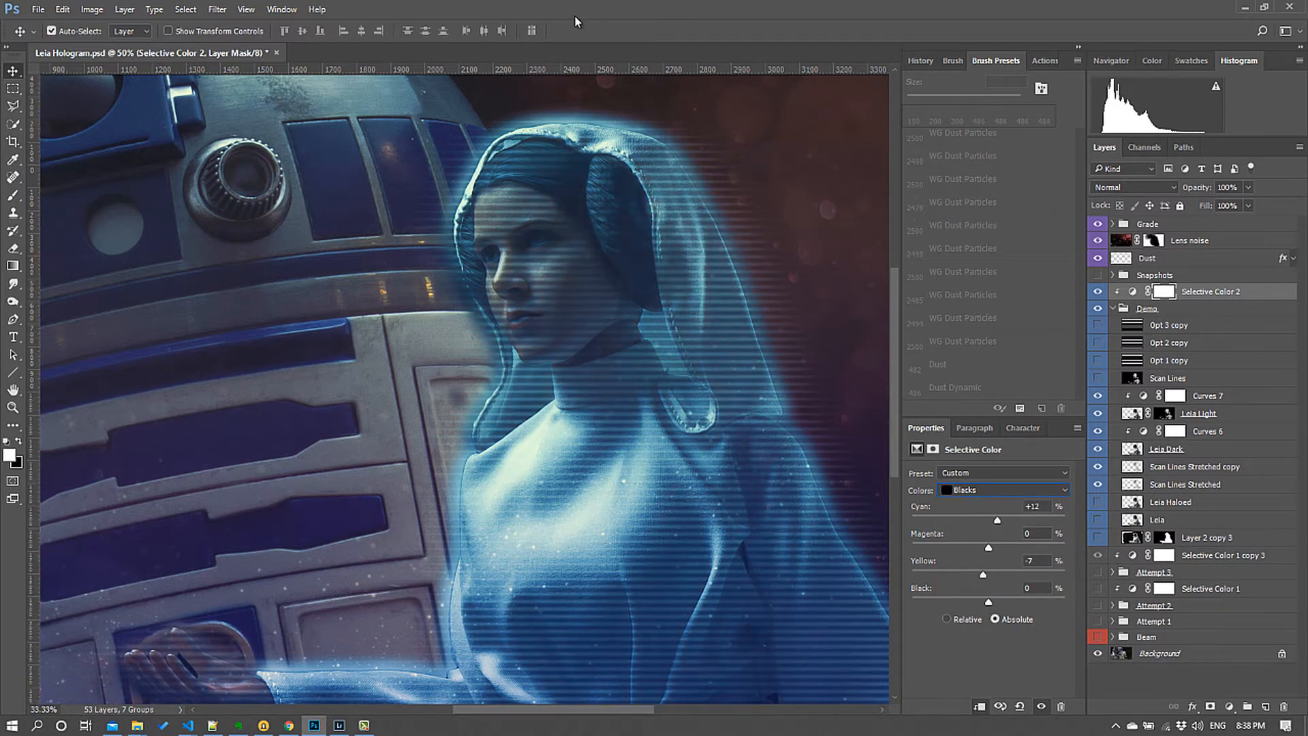
Convert the Demo group to a smart object
{"action": "key", "text": "ctrl+minus"}
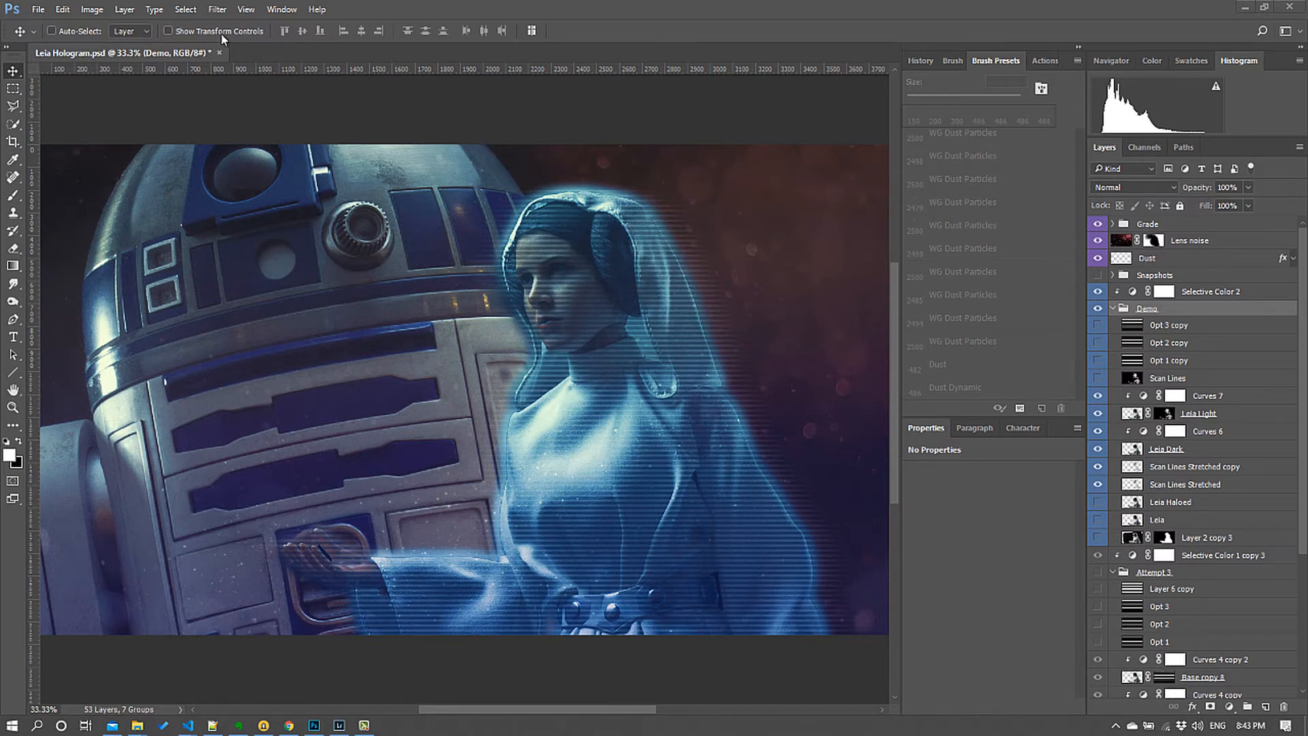
{"action": "left_click", "coordinate": [217, 10]}
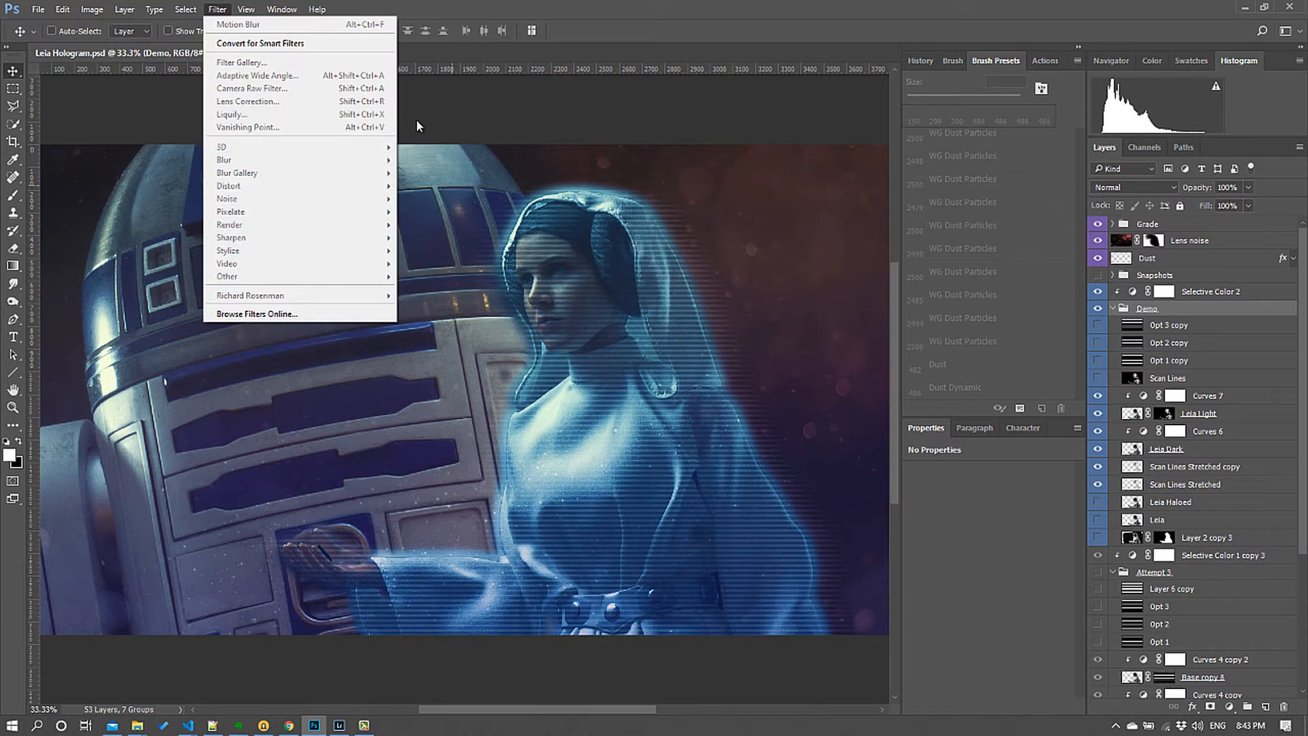
{"action": "left_click", "coordinate": [802, 92]}
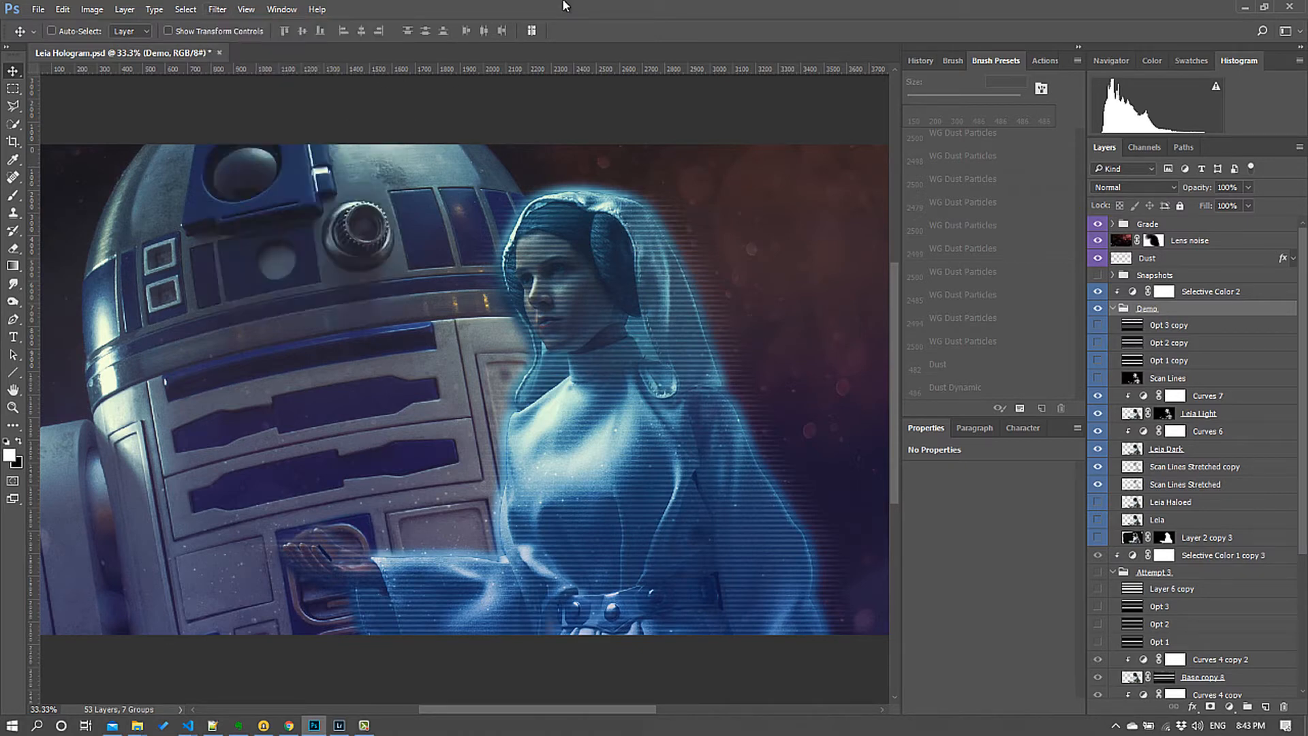
{"action": "right_click", "coordinate": [1156, 313]}
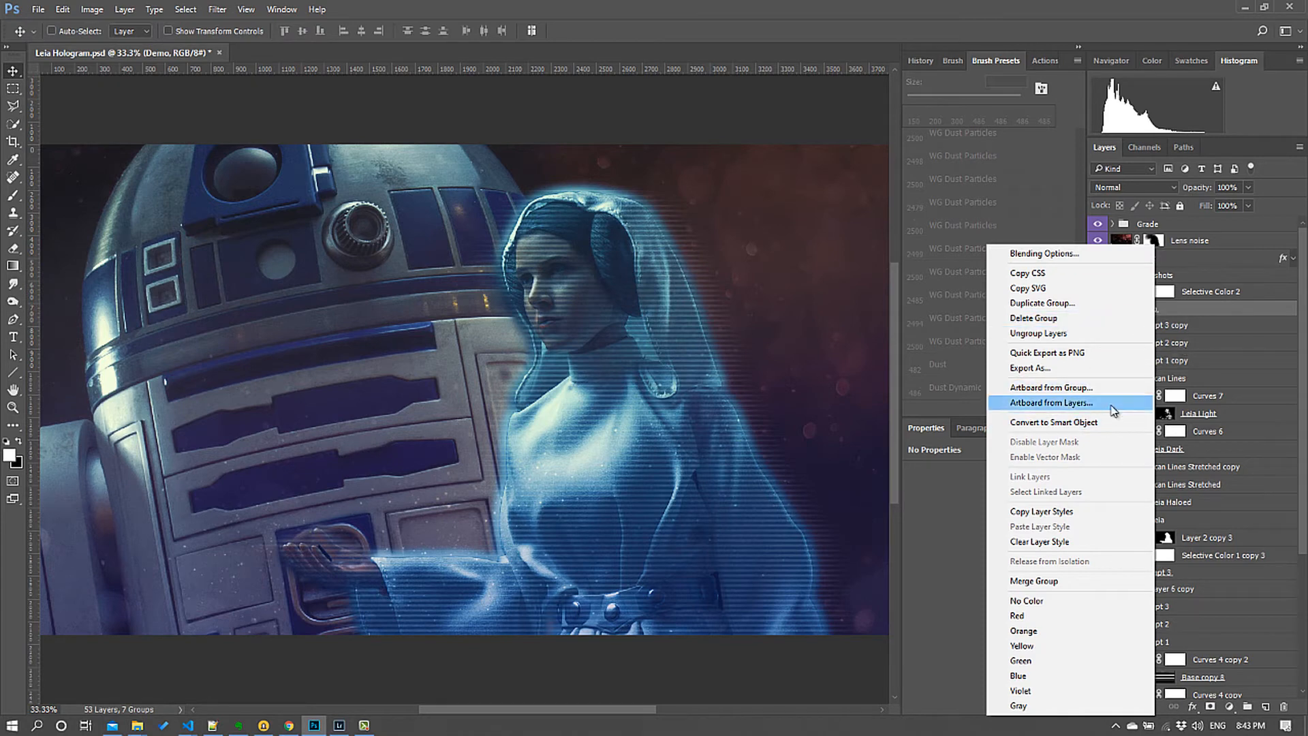
{"action": "left_click", "coordinate": [1107, 426]}
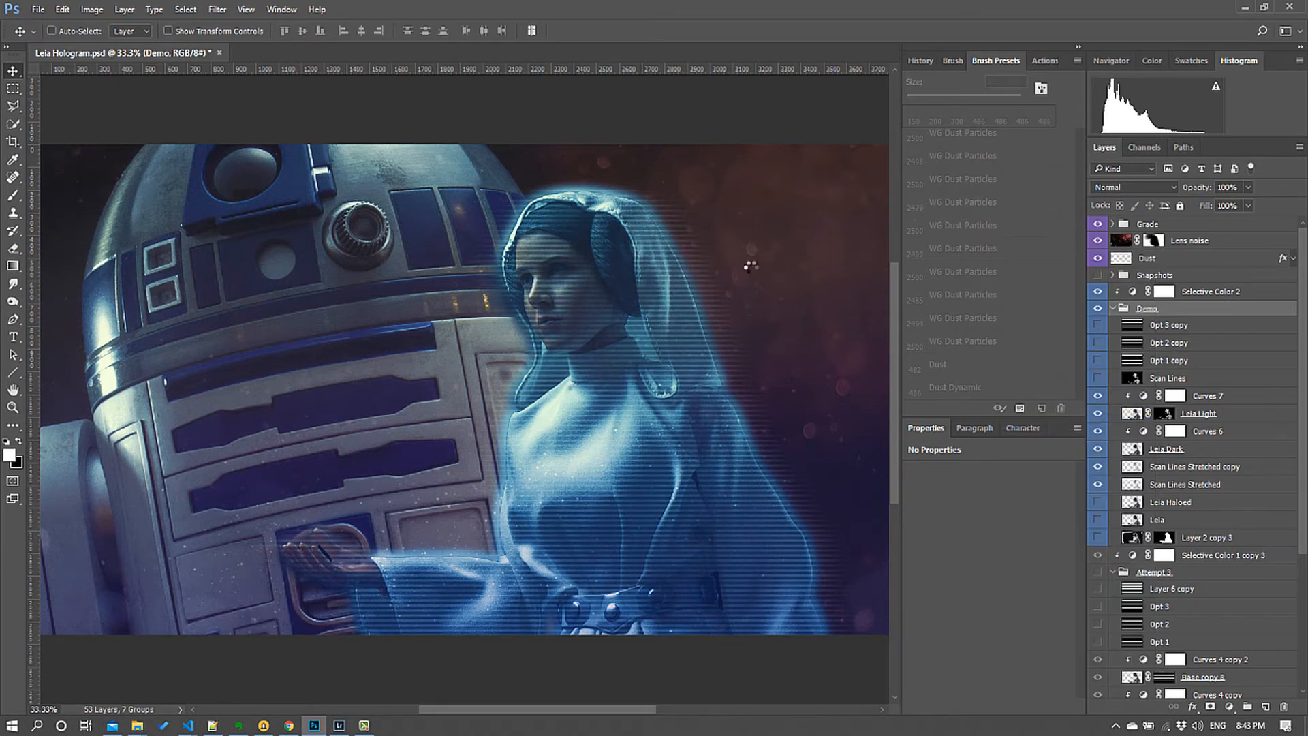
Open the Blur Gallery on the Demo smart object and enable Field Blur in place of Iris Blur
{"action": "left_click", "coordinate": [217, 11]}
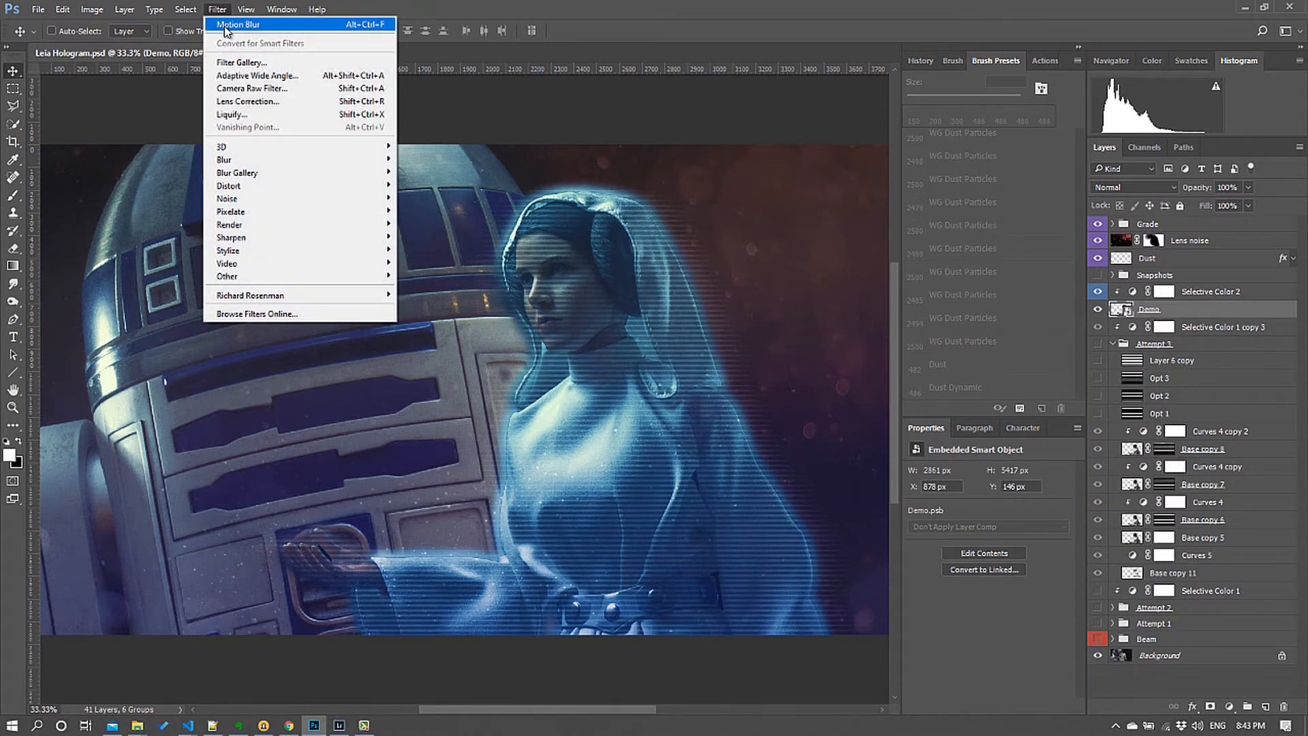
{"action": "mouse_move", "coordinate": [320, 175]}
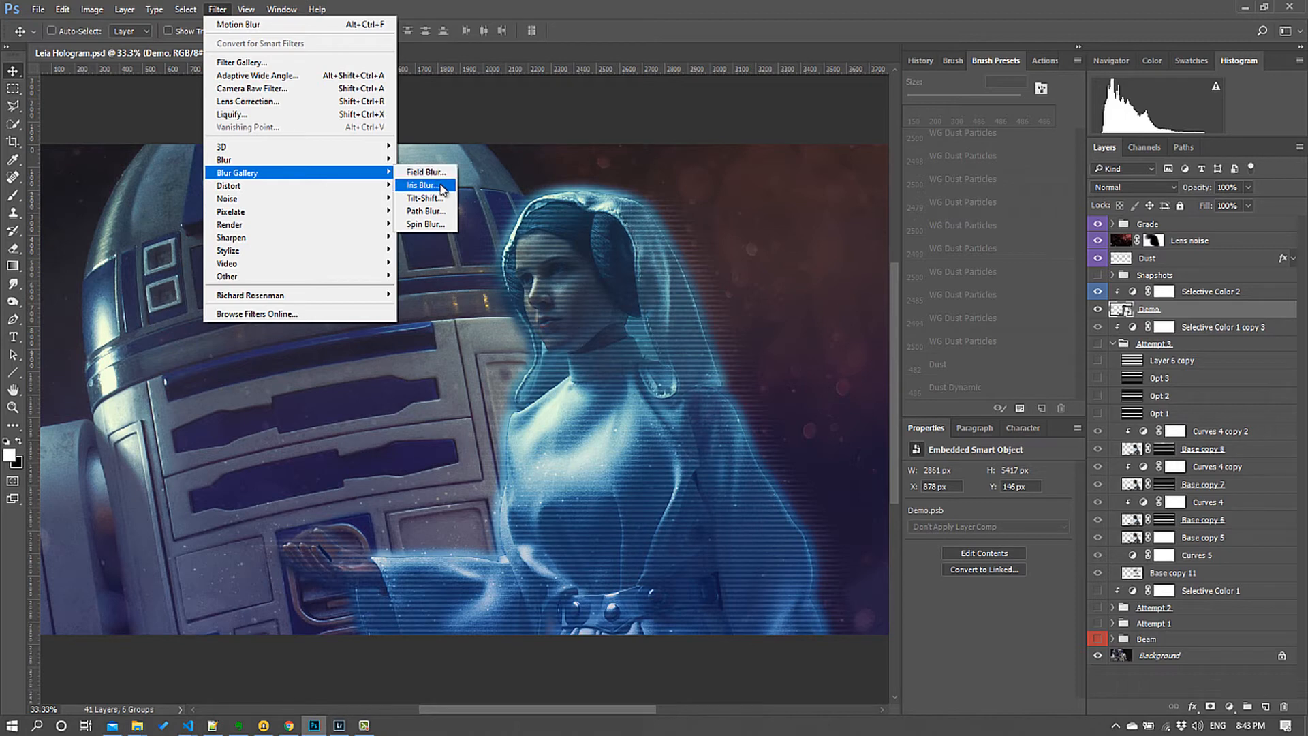
{"action": "left_click", "coordinate": [444, 183]}
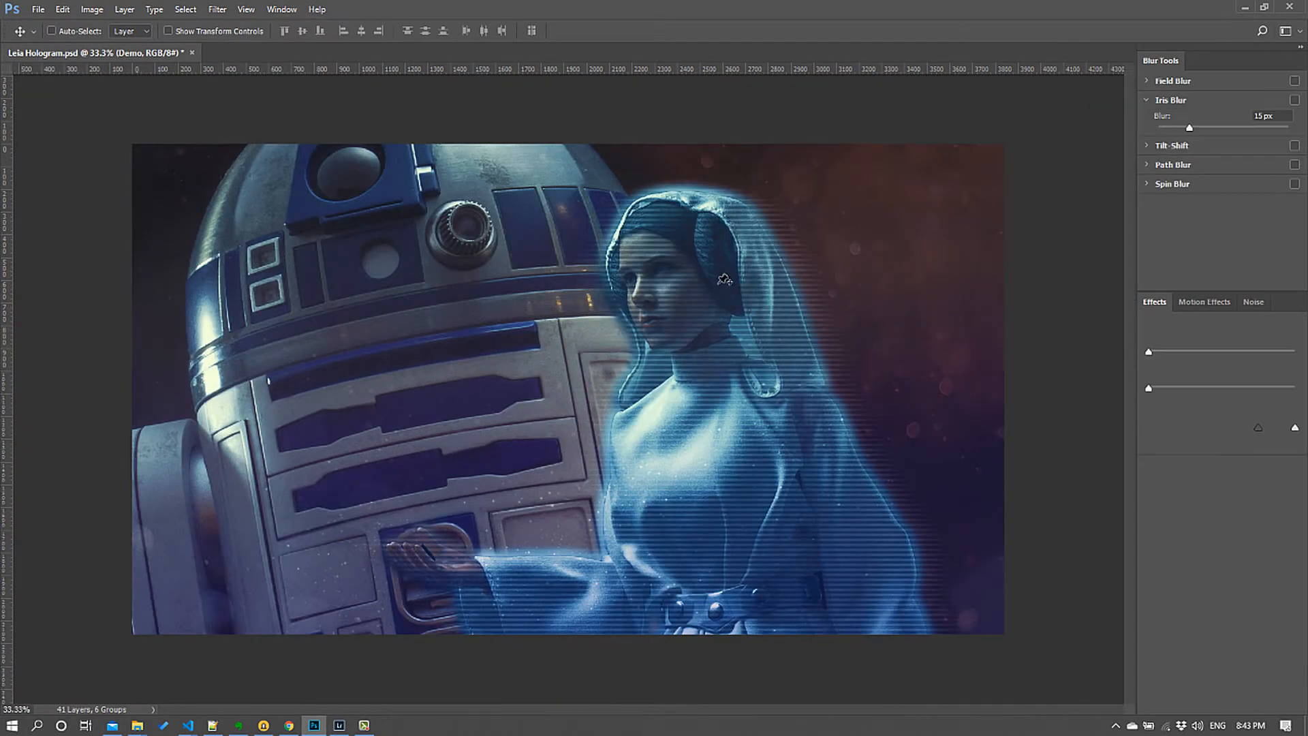
{"action": "left_click", "coordinate": [1295, 100]}
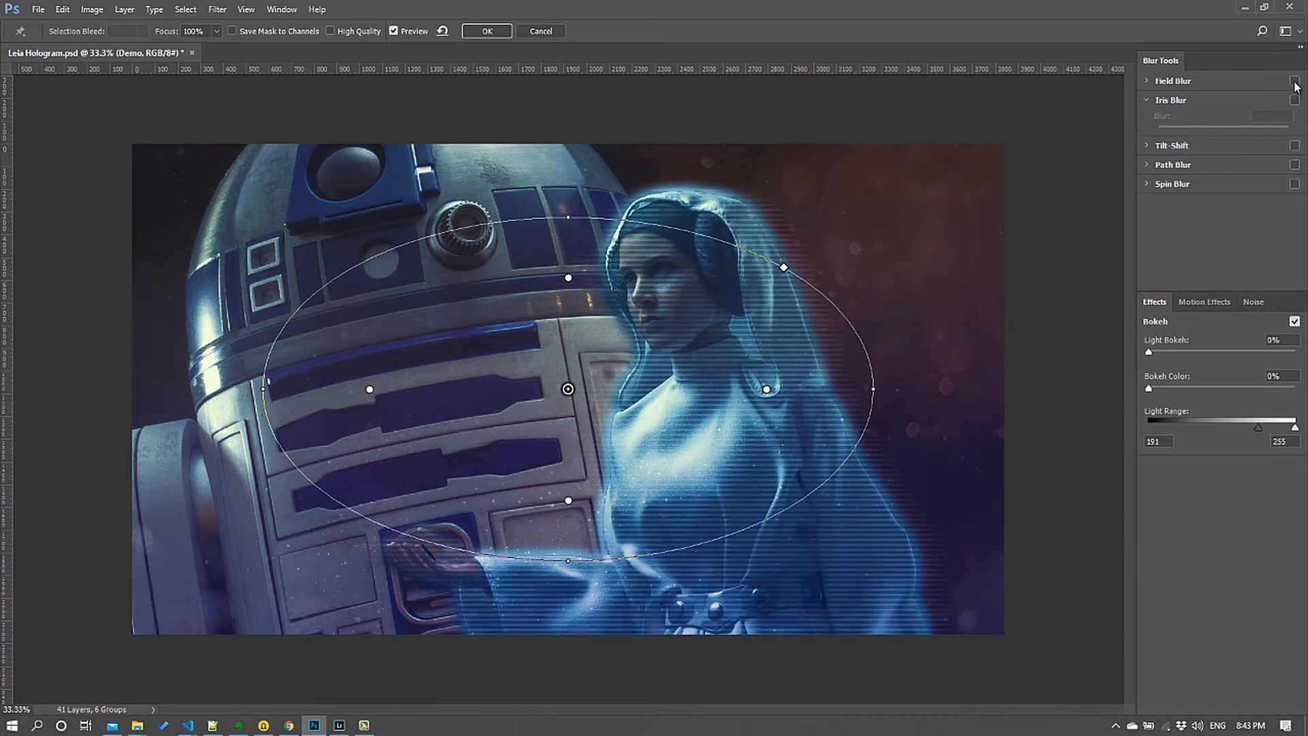
{"action": "left_click", "coordinate": [1146, 80]}
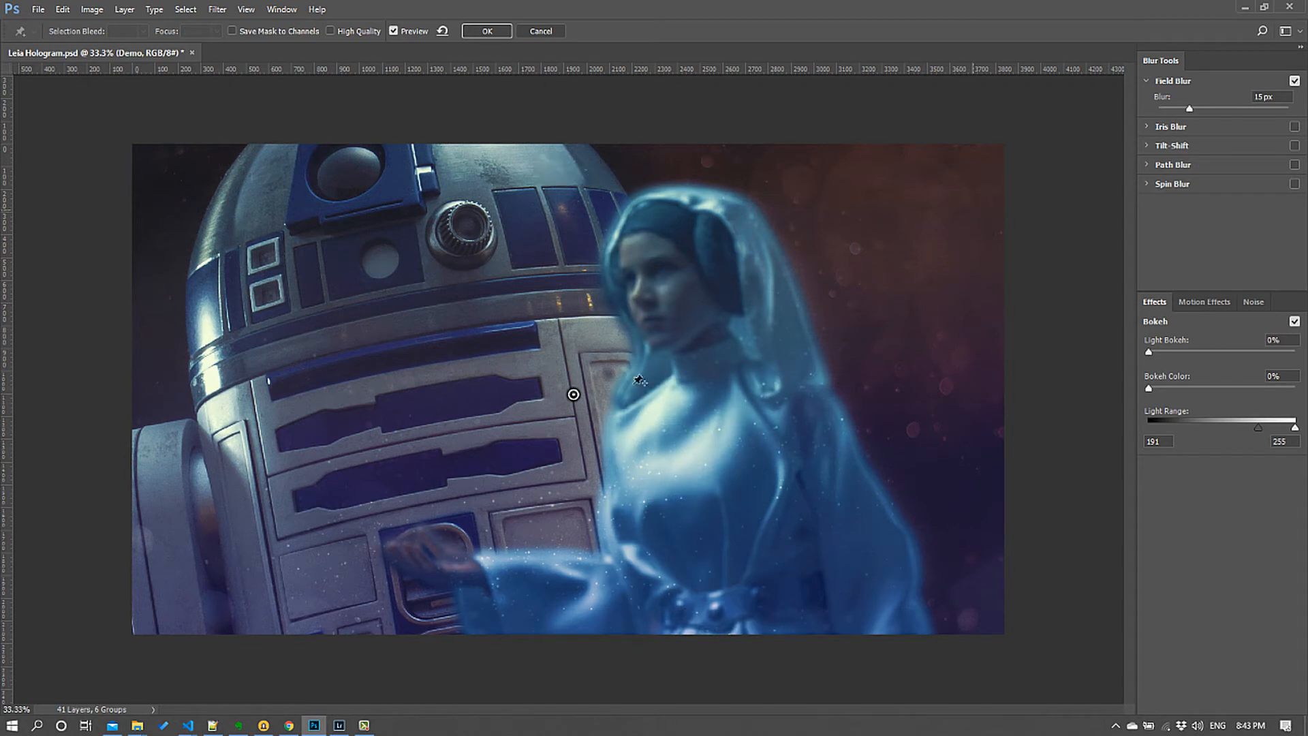
Move the Field Blur pin onto Leia's chest with 0 px blur and add a second pin below her waist
{"action": "left_click_drag", "start_coordinate": [650, 430], "coordinate": [728, 476]}
{"action": "left_click", "coordinate": [788, 615]}
{"action": "left_click_drag", "start_coordinate": [1189, 109], "coordinate": [1142, 117]}
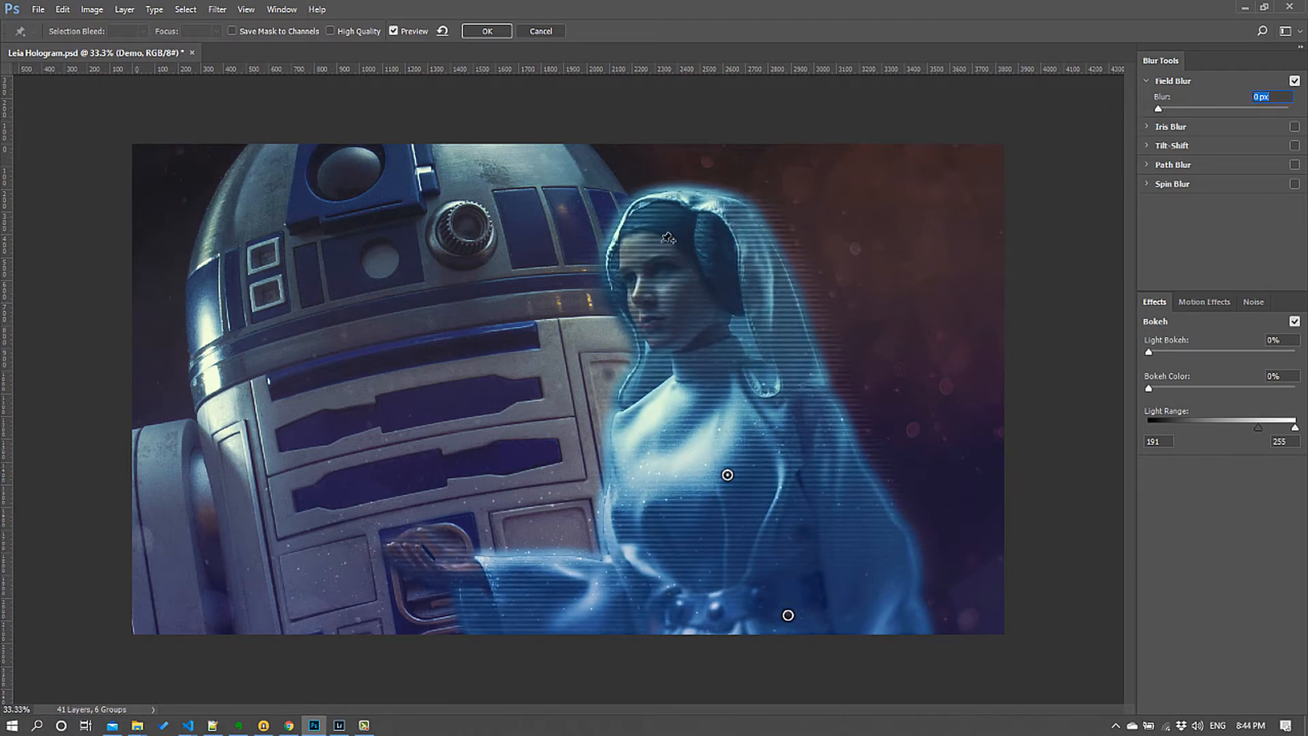
Set the blur of the pin below Leia's waist to 21 px and apply the Field Blur
{"action": "left_click", "coordinate": [788, 616]}
{"action": "left_click_drag", "start_coordinate": [1189, 109], "coordinate": [1197, 109]}
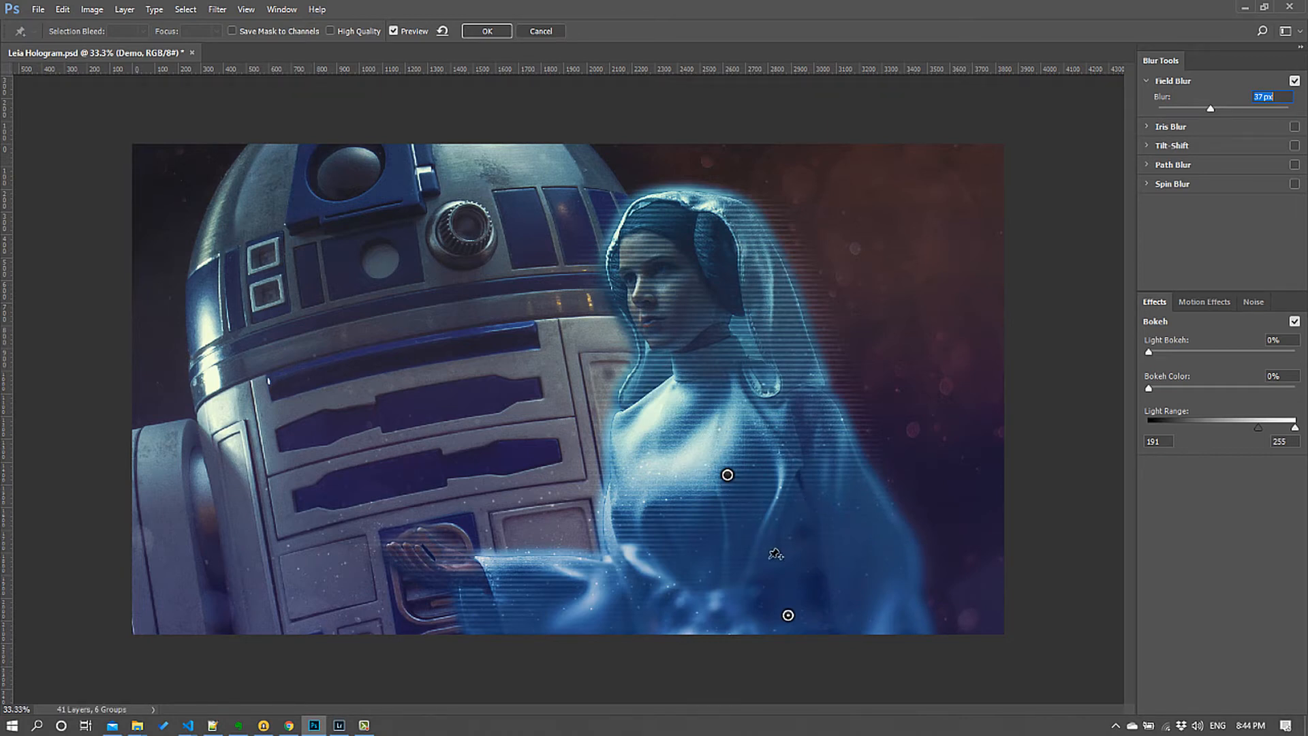
{"action": "left_click", "coordinate": [789, 618]}
{"action": "left_click_drag", "start_coordinate": [1210, 108], "coordinate": [1197, 109]}
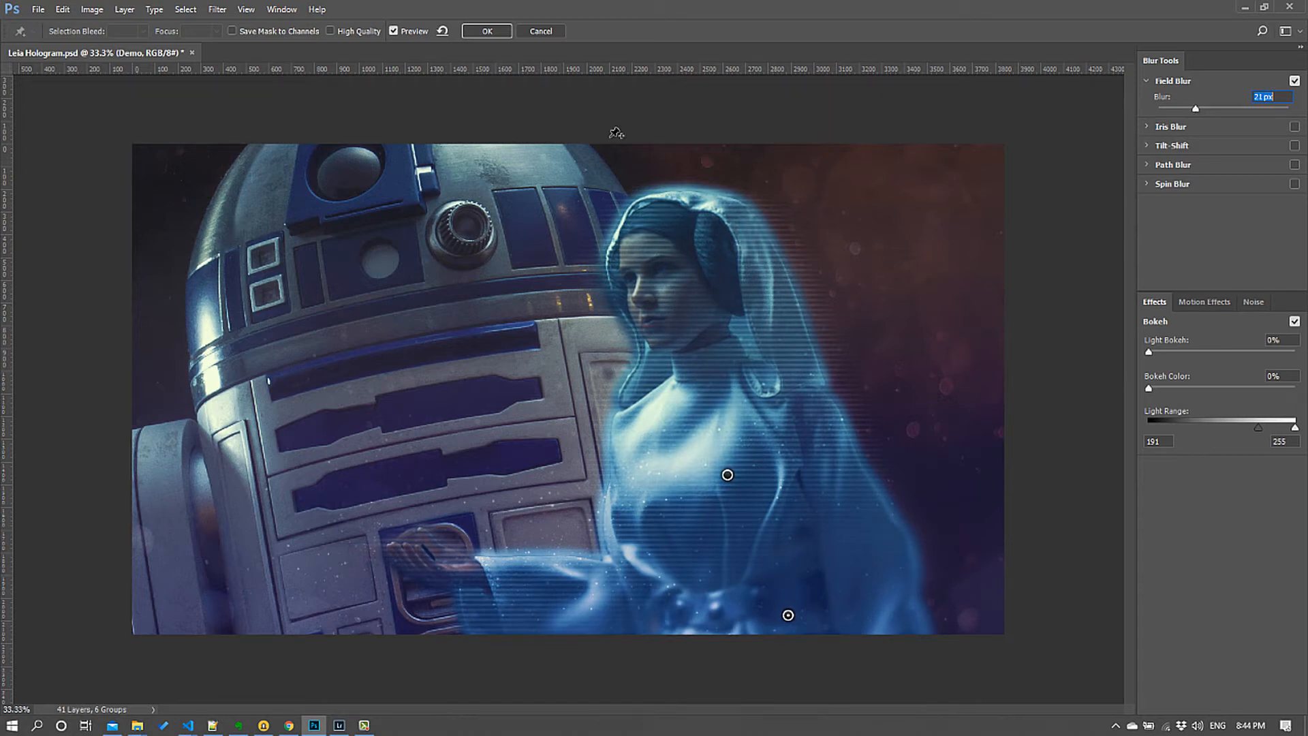
{"action": "left_click", "coordinate": [480, 34]}
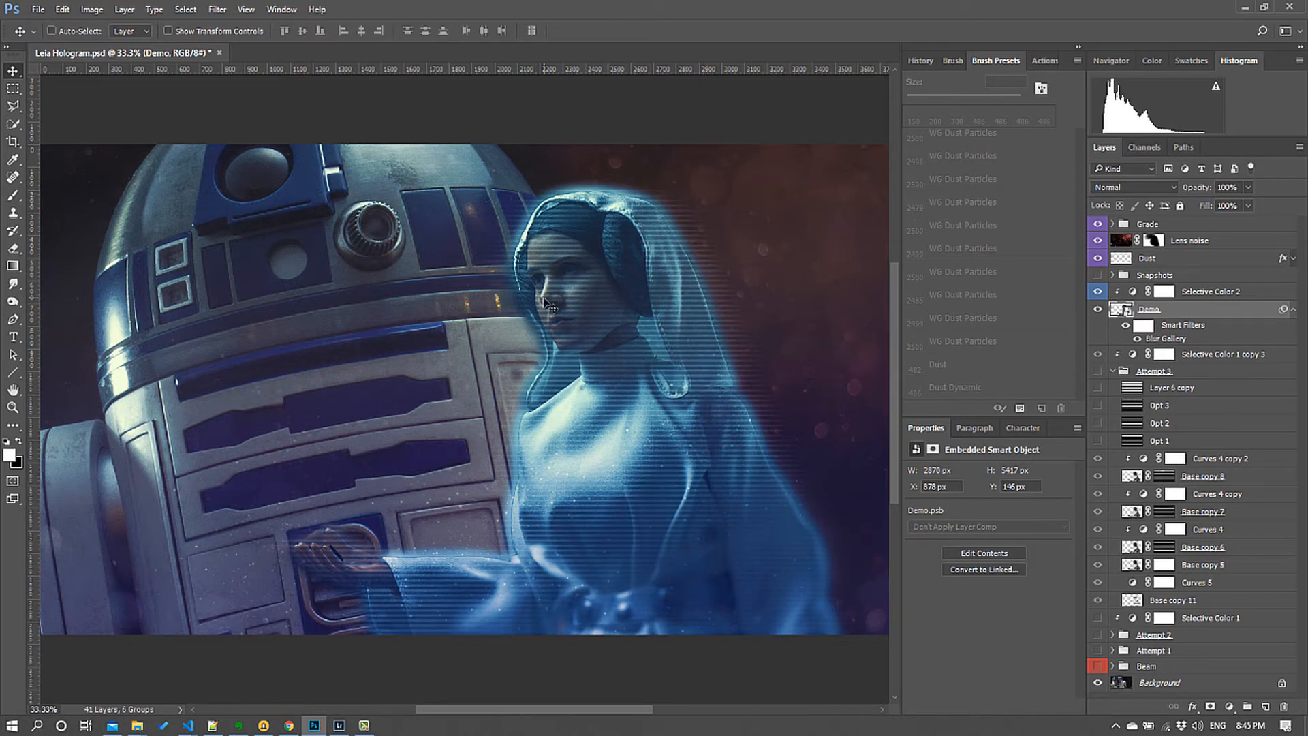
Switch to Chrome and examine the Star Wars hologram image results for reference on how holograms look
{"action": "key", "text": "alt+Tab"}
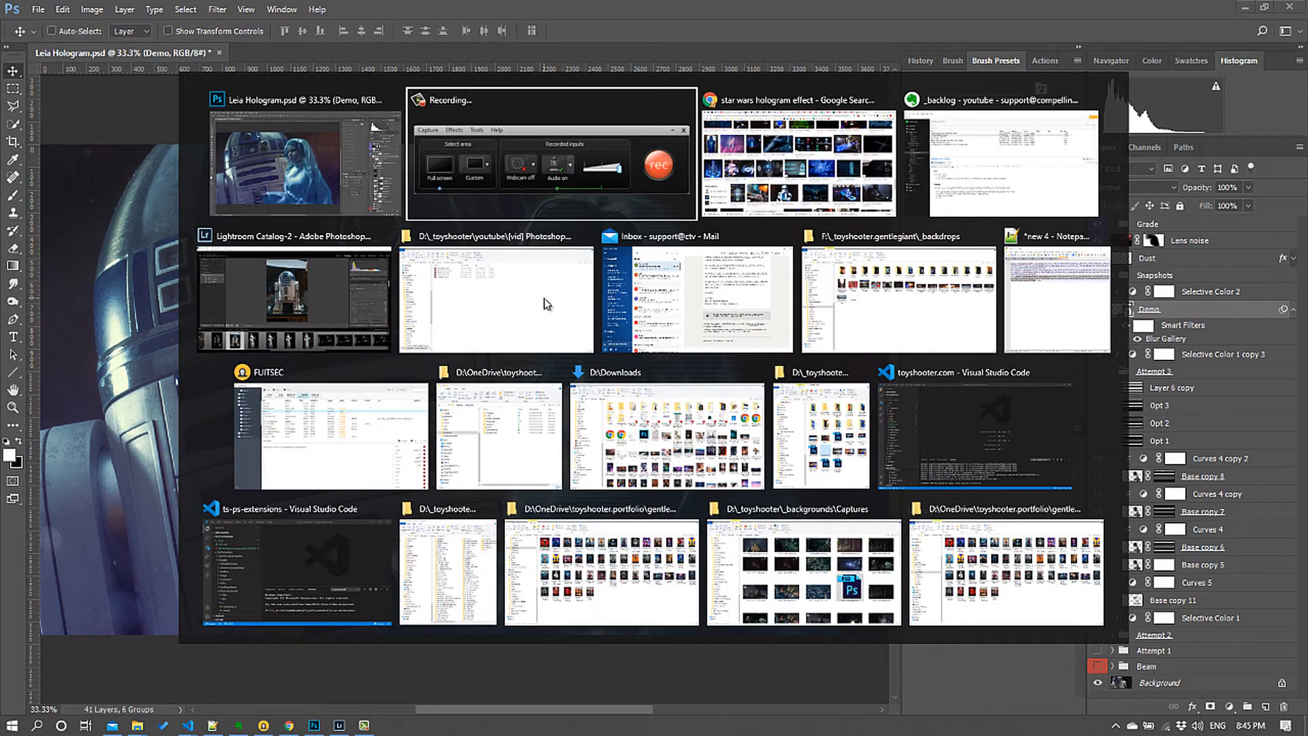
{"action": "key", "text": "alt+Tab"}
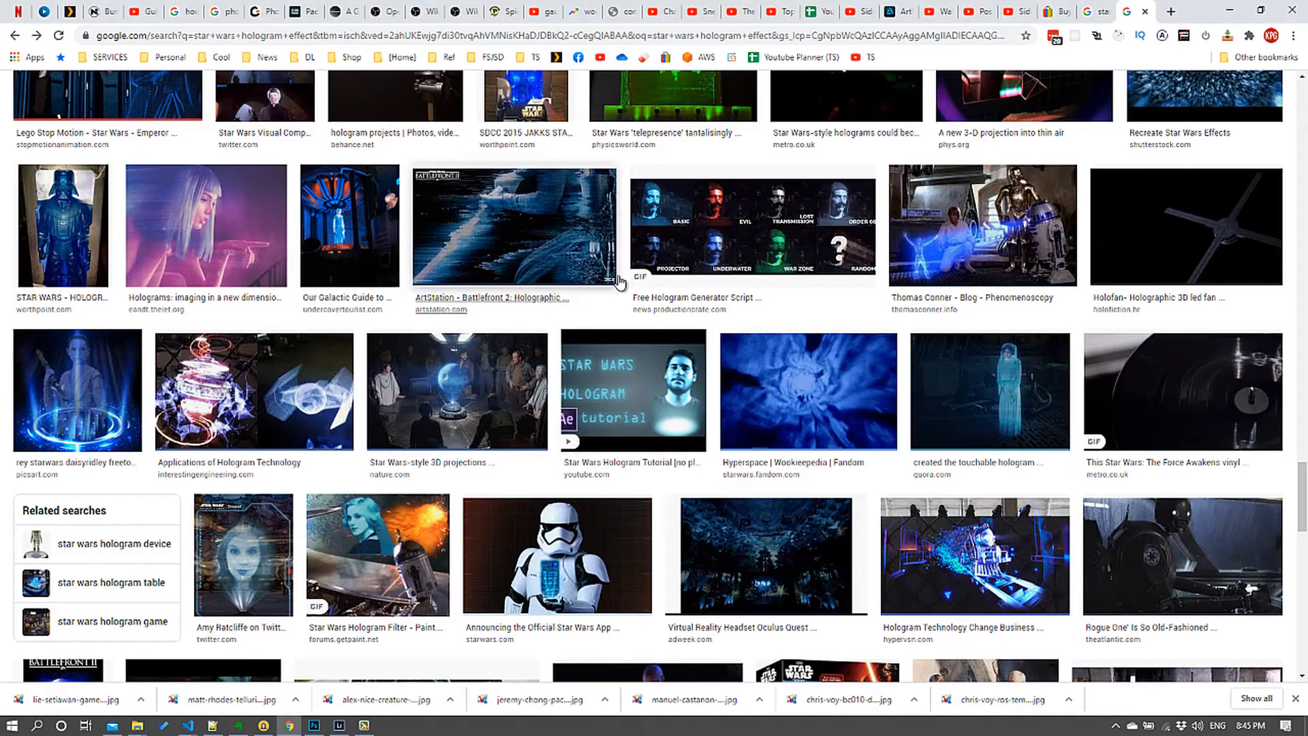
{"action": "scroll", "coordinate": [700, 317], "scroll_direction": "up", "scroll_amount": 10}
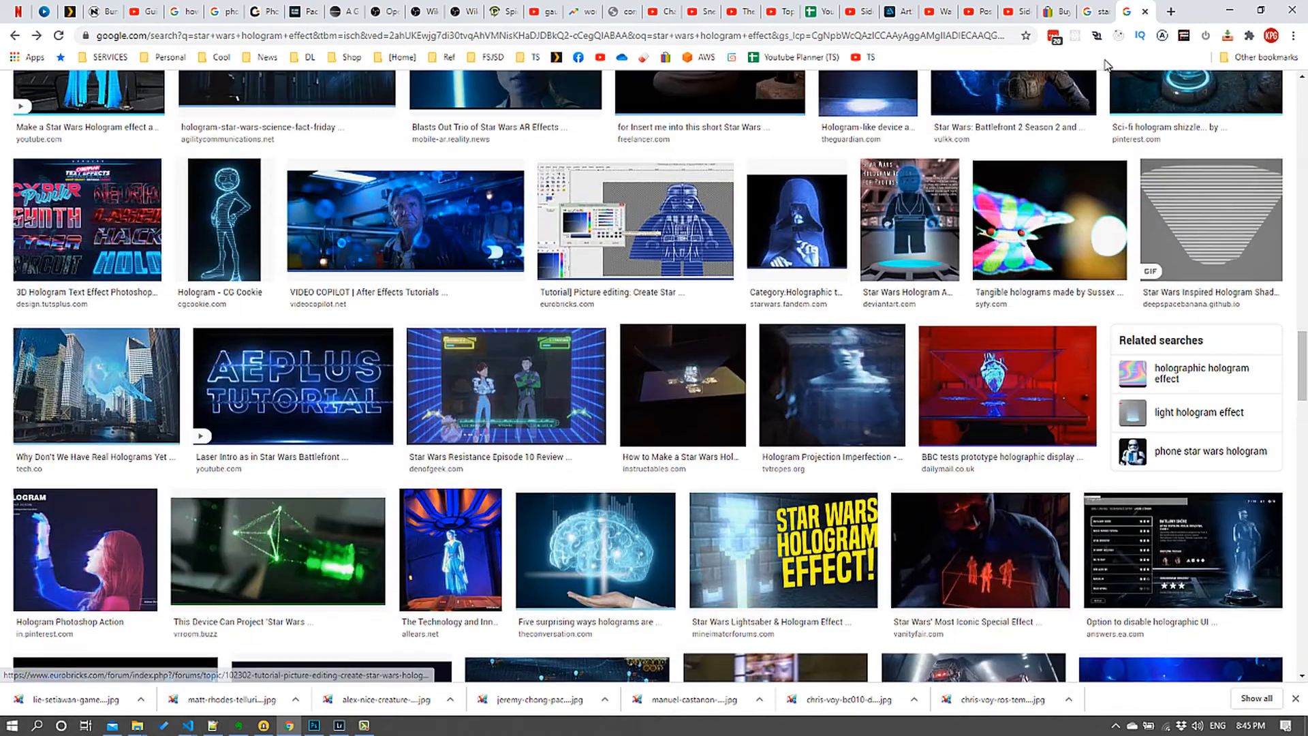
{"action": "left_click", "coordinate": [1090, 12]}
{"action": "scroll", "coordinate": [439, 178], "scroll_direction": "up", "scroll_amount": 1}
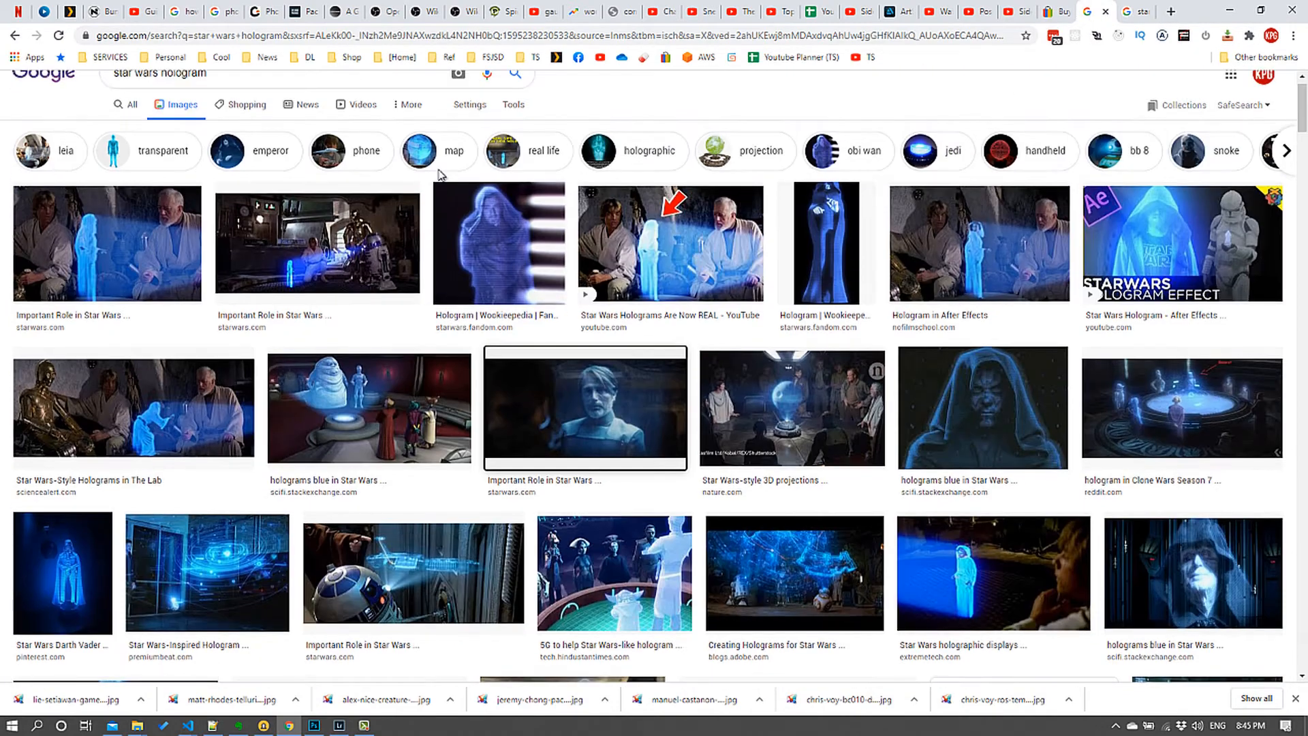
{"action": "scroll", "coordinate": [440, 177], "scroll_direction": "down", "scroll_amount": 2}
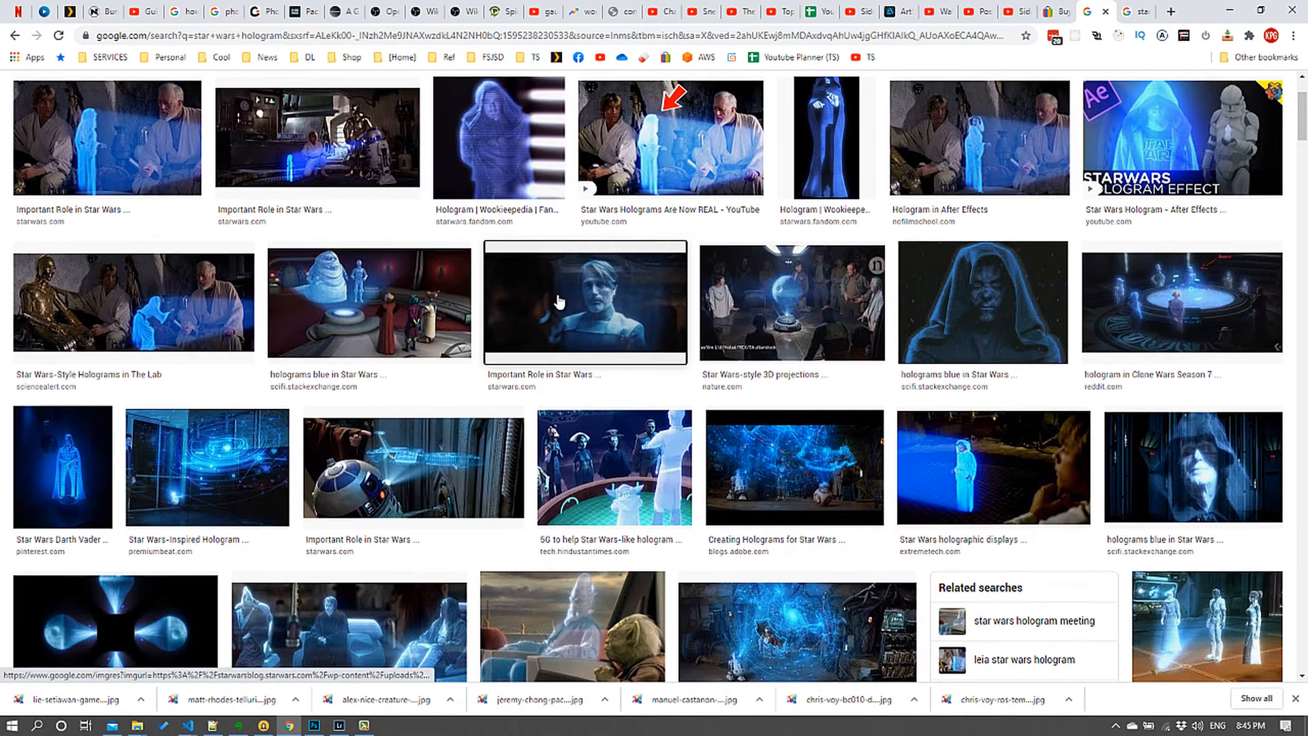
{"action": "scroll", "coordinate": [559, 301], "scroll_direction": "up", "scroll_amount": 1}
{"action": "scroll", "coordinate": [559, 302], "scroll_direction": "up", "scroll_amount": 1}
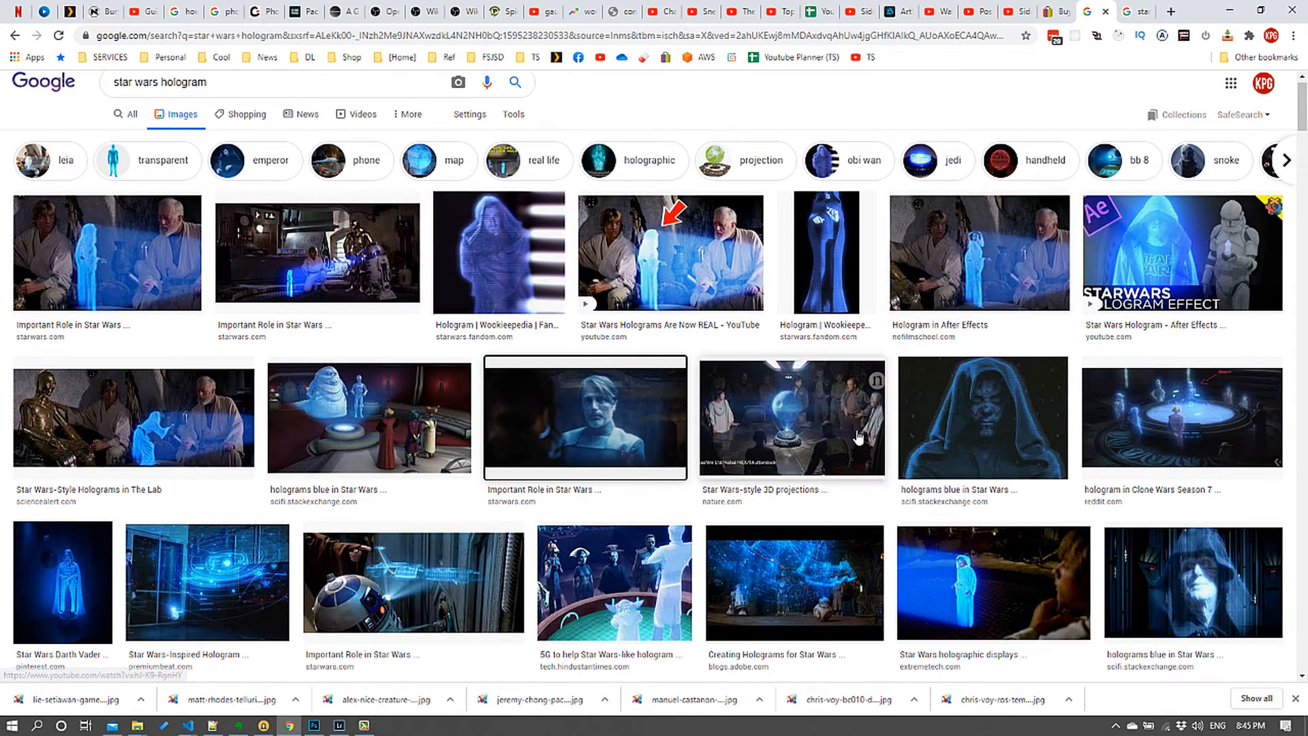
{"action": "scroll", "coordinate": [572, 447], "scroll_direction": "down", "scroll_amount": 1}
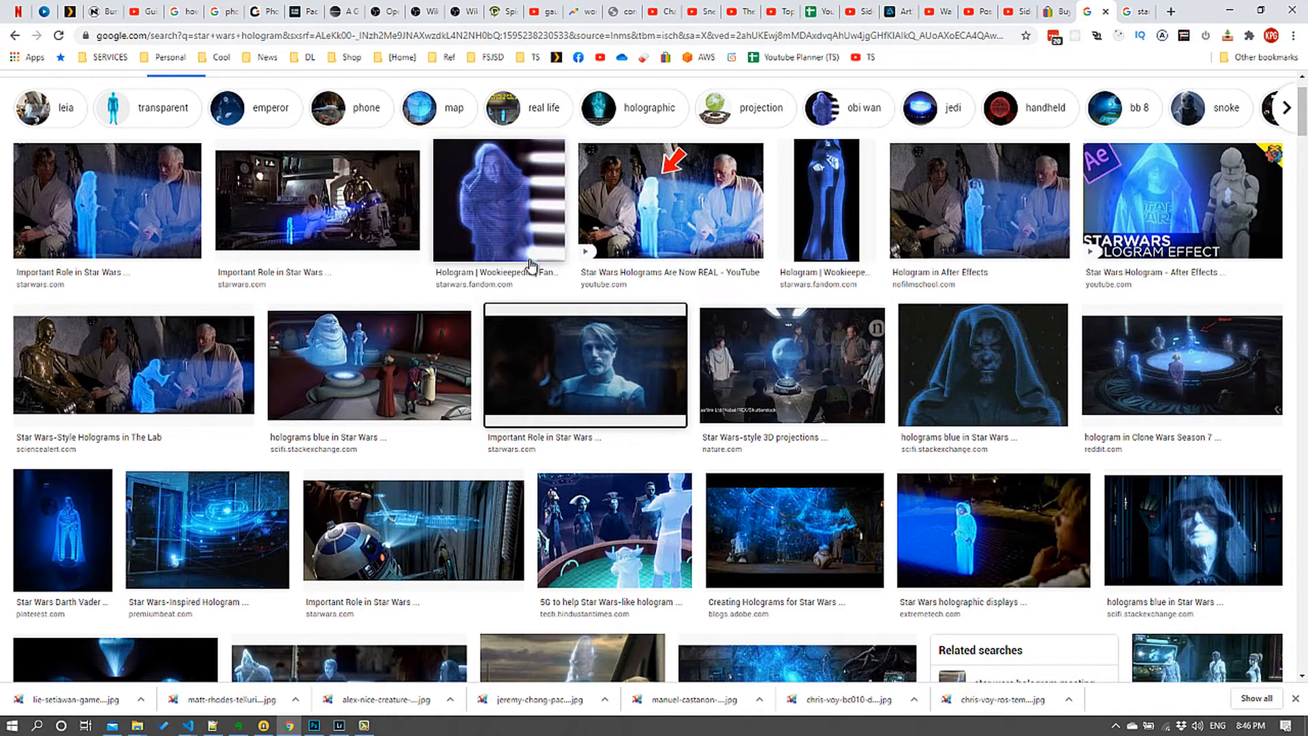
Switch back to Photoshop and try the Screen blend mode on the Demo smart object, restoring Normal
{"action": "key", "text": "alt+Tab"}
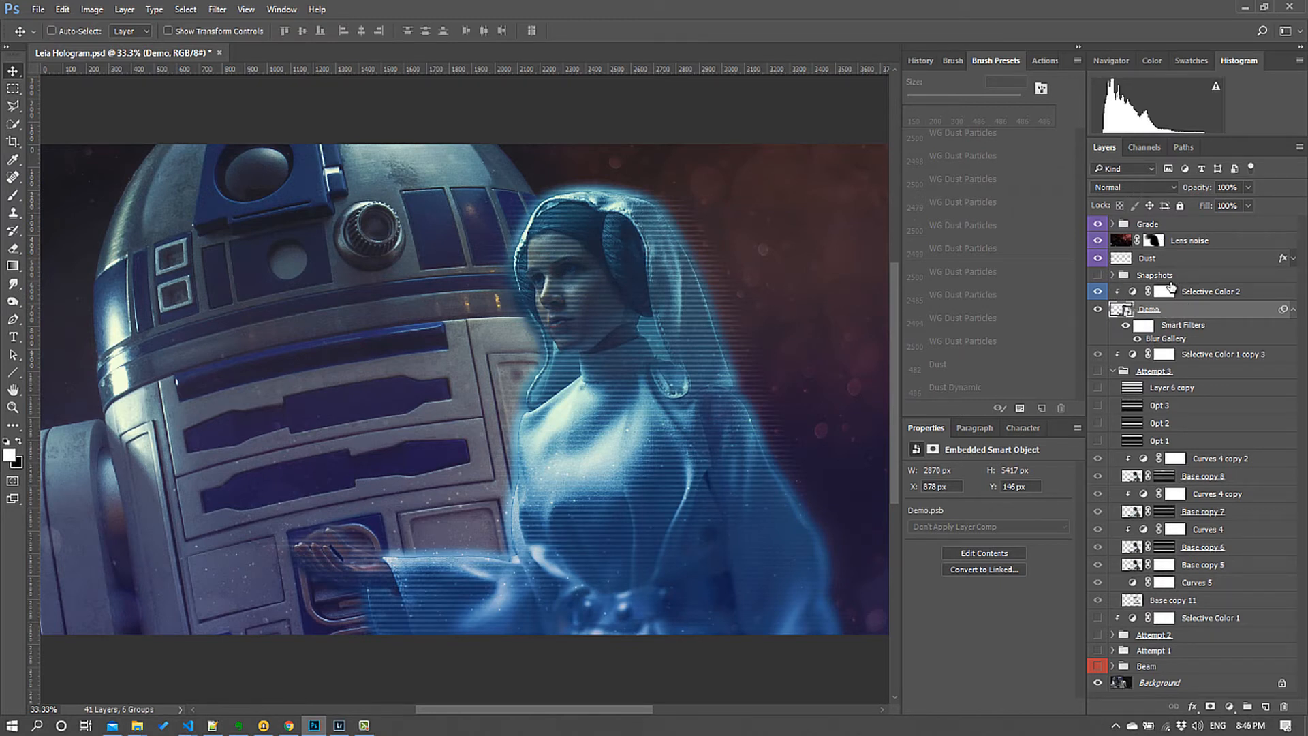
{"action": "left_click", "coordinate": [1167, 183]}
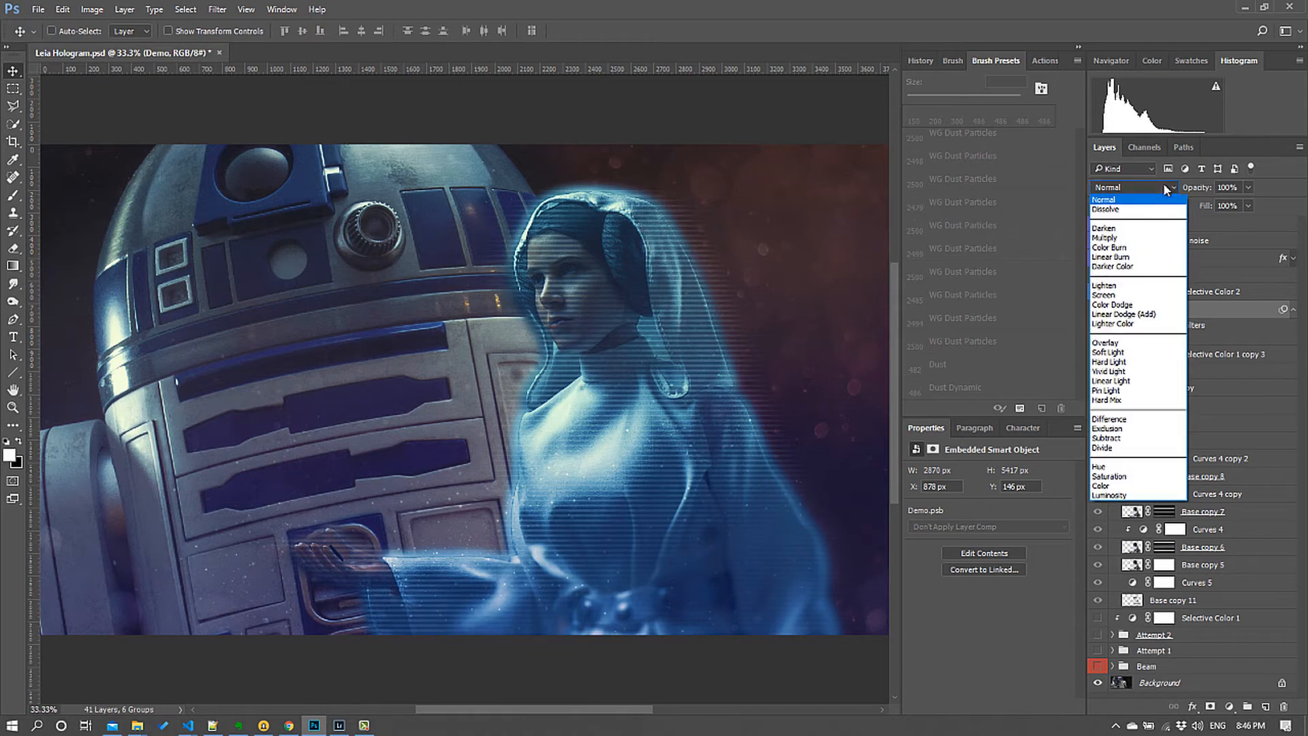
{"action": "left_click", "coordinate": [1127, 301]}
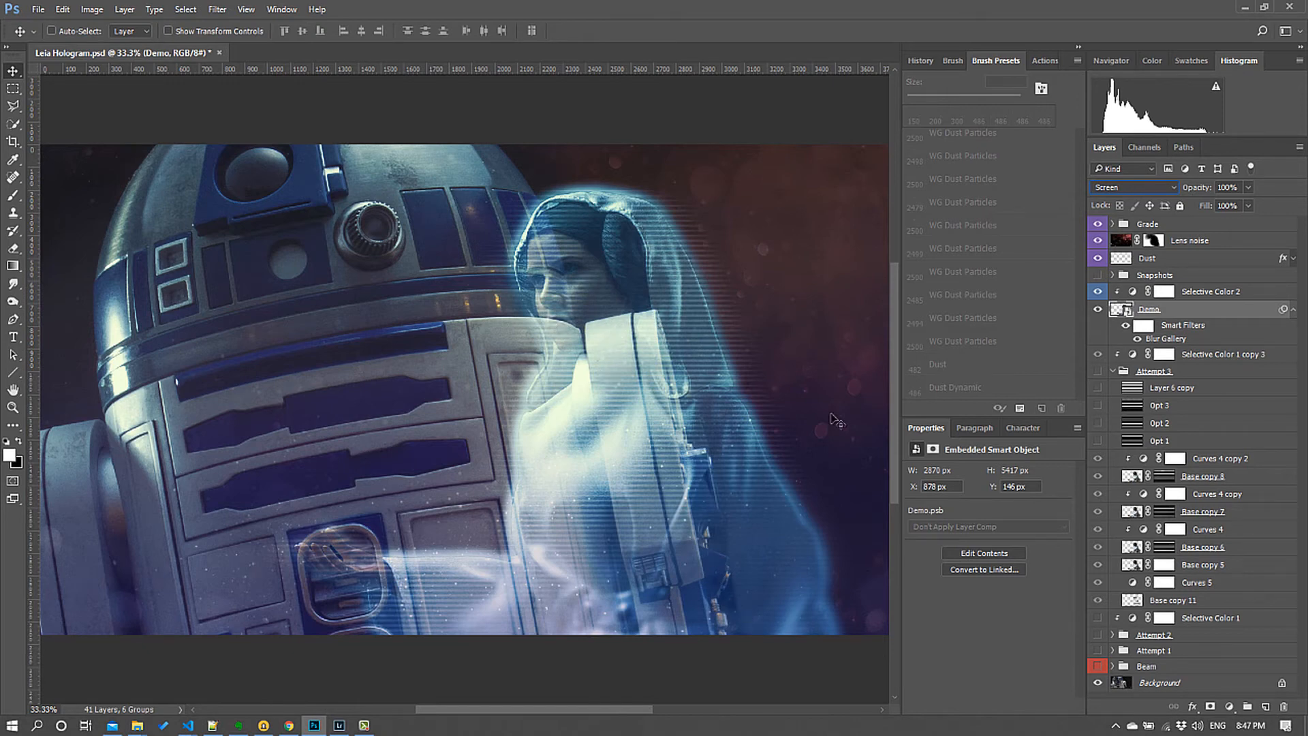
{"action": "left_click", "coordinate": [1159, 191]}
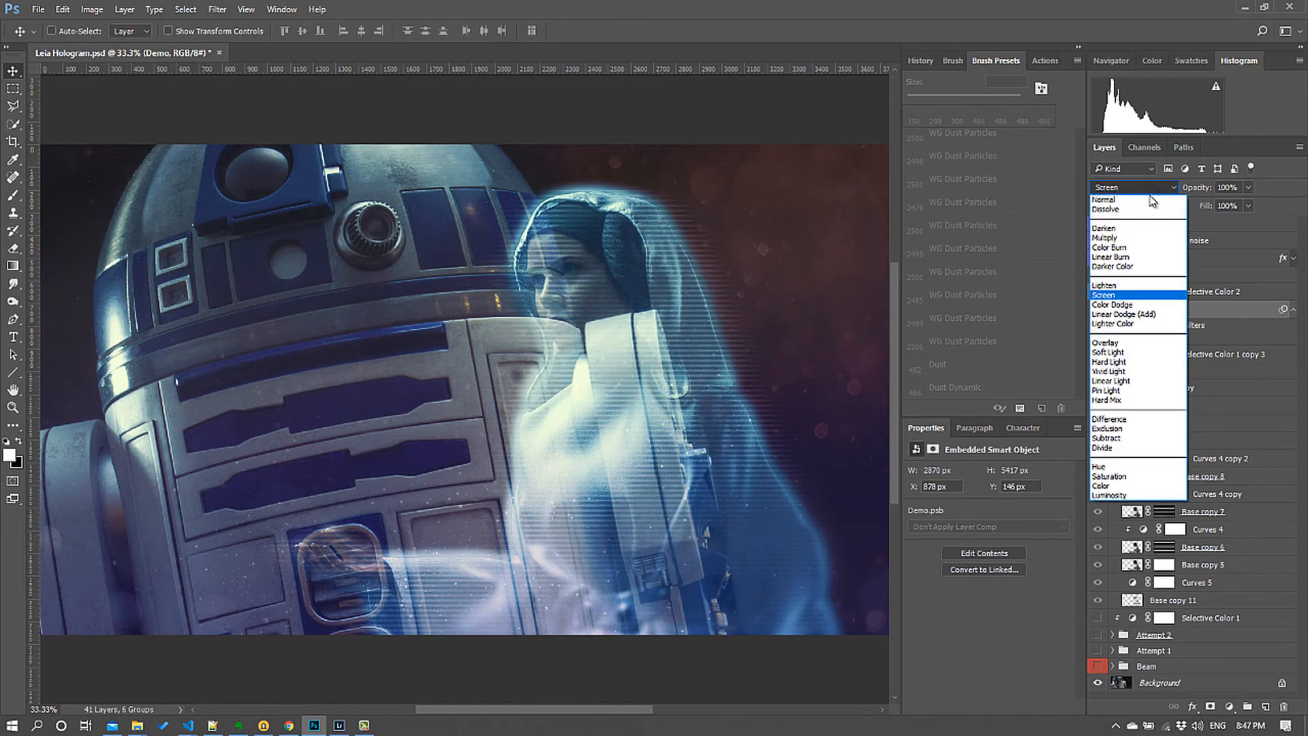
{"action": "left_click", "coordinate": [1149, 197]}
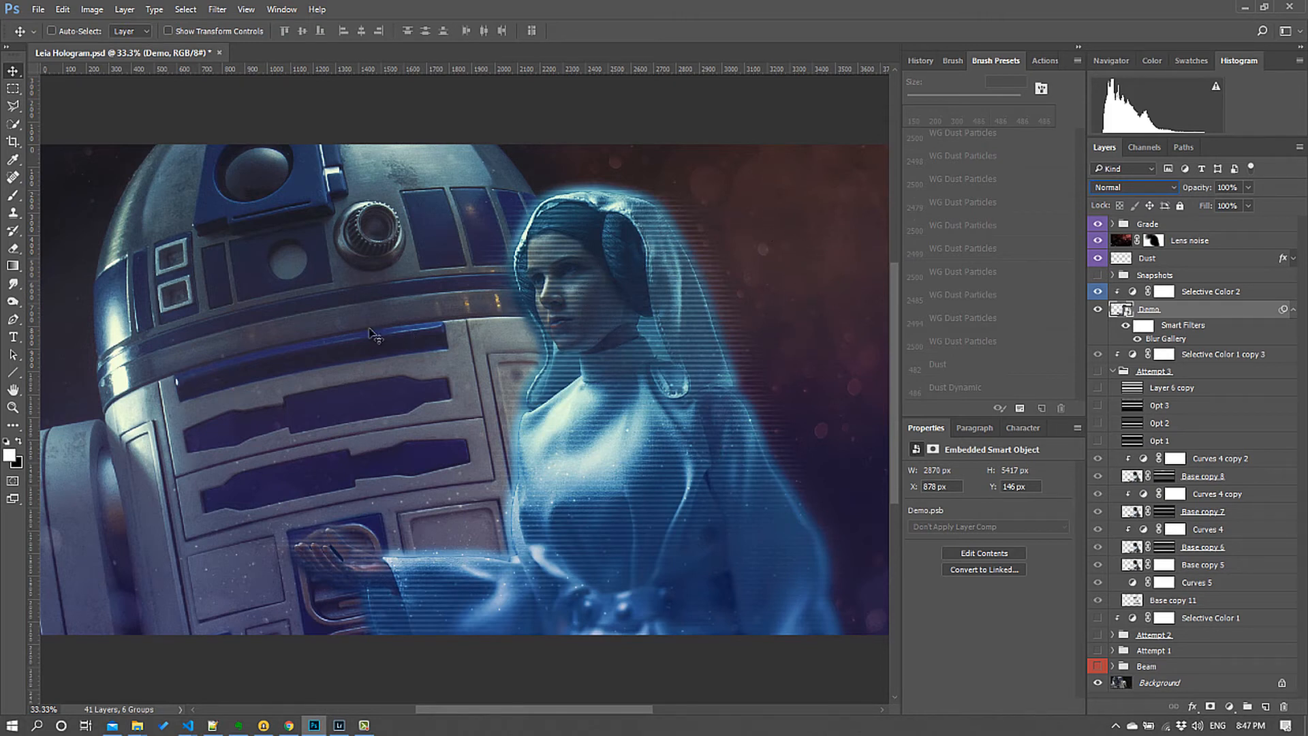
Switch to Chrome and compare further hologram references in the star wars hologram and star wars hologram effect image results
{"action": "key", "text": "alt+Tab"}
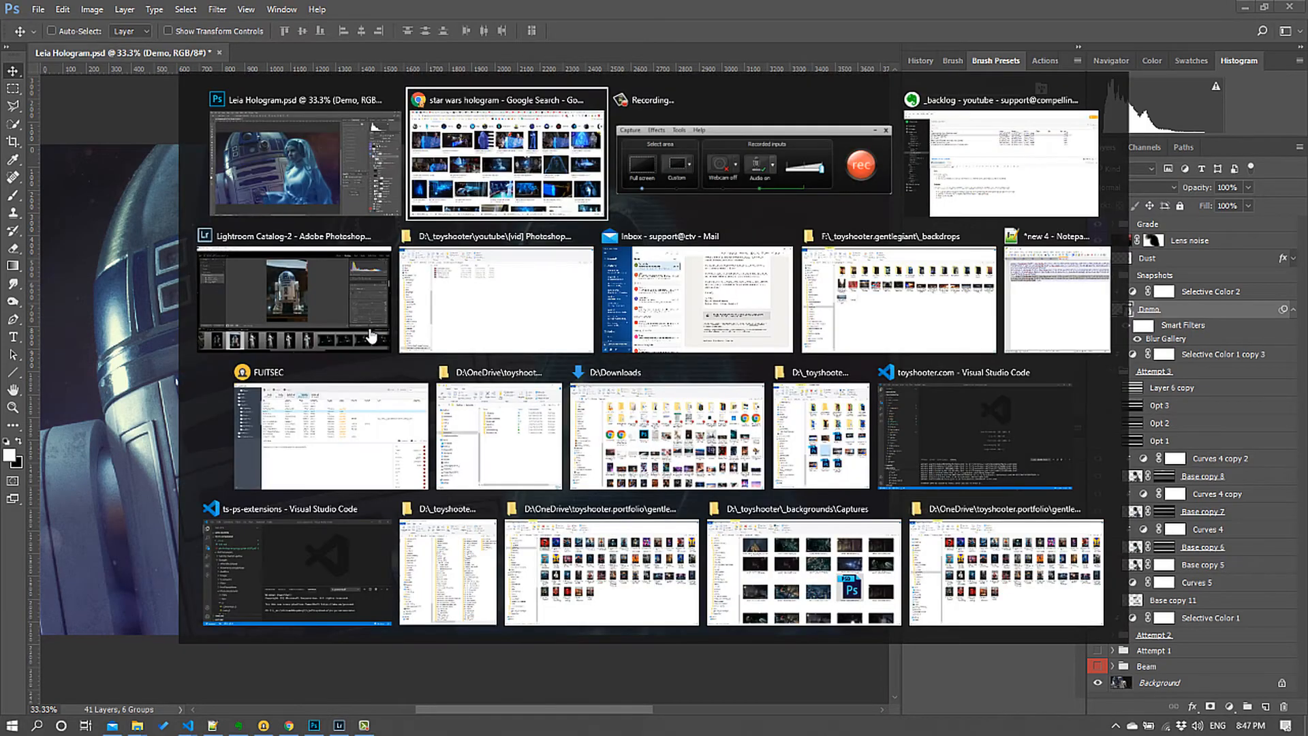
{"action": "scroll", "coordinate": [555, 428], "scroll_direction": "down", "scroll_amount": 1}
{"action": "scroll", "coordinate": [554, 428], "scroll_direction": "down", "scroll_amount": 2}
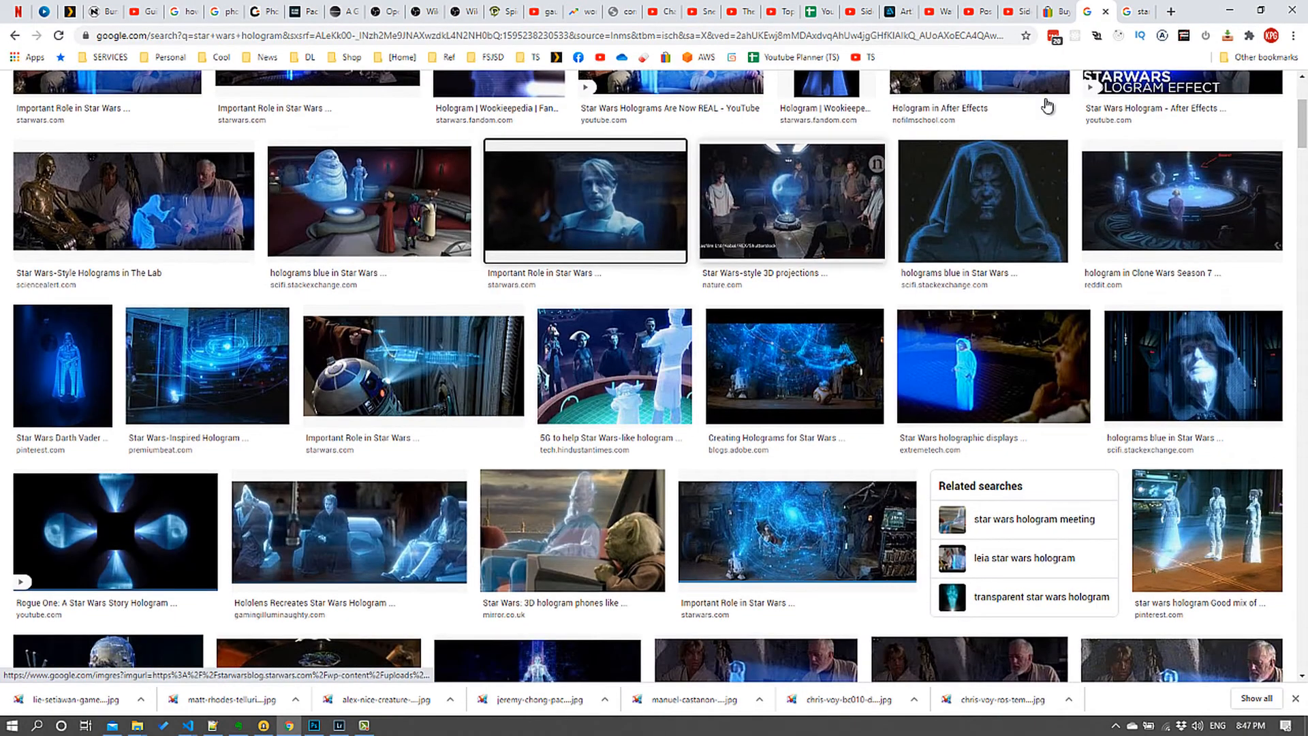
{"action": "left_click", "coordinate": [1132, 12]}
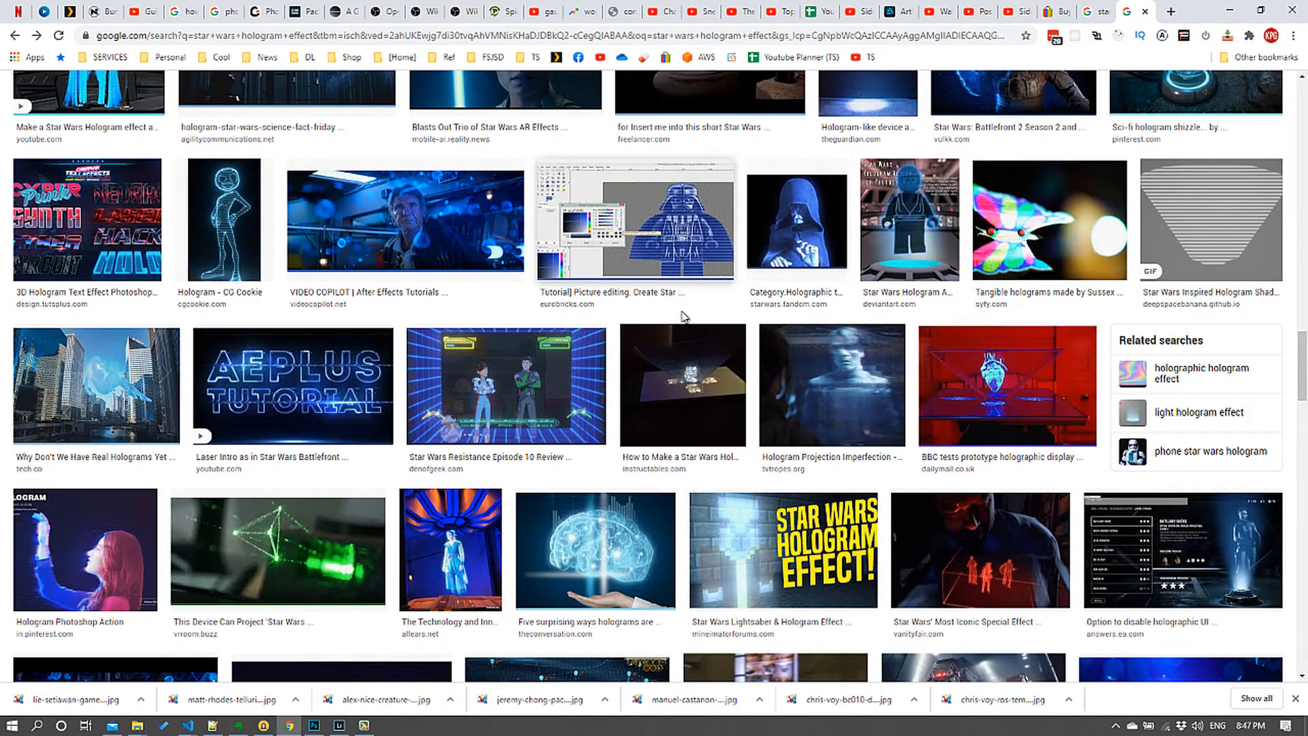
{"action": "scroll", "coordinate": [681, 310], "scroll_direction": "down", "scroll_amount": 3}
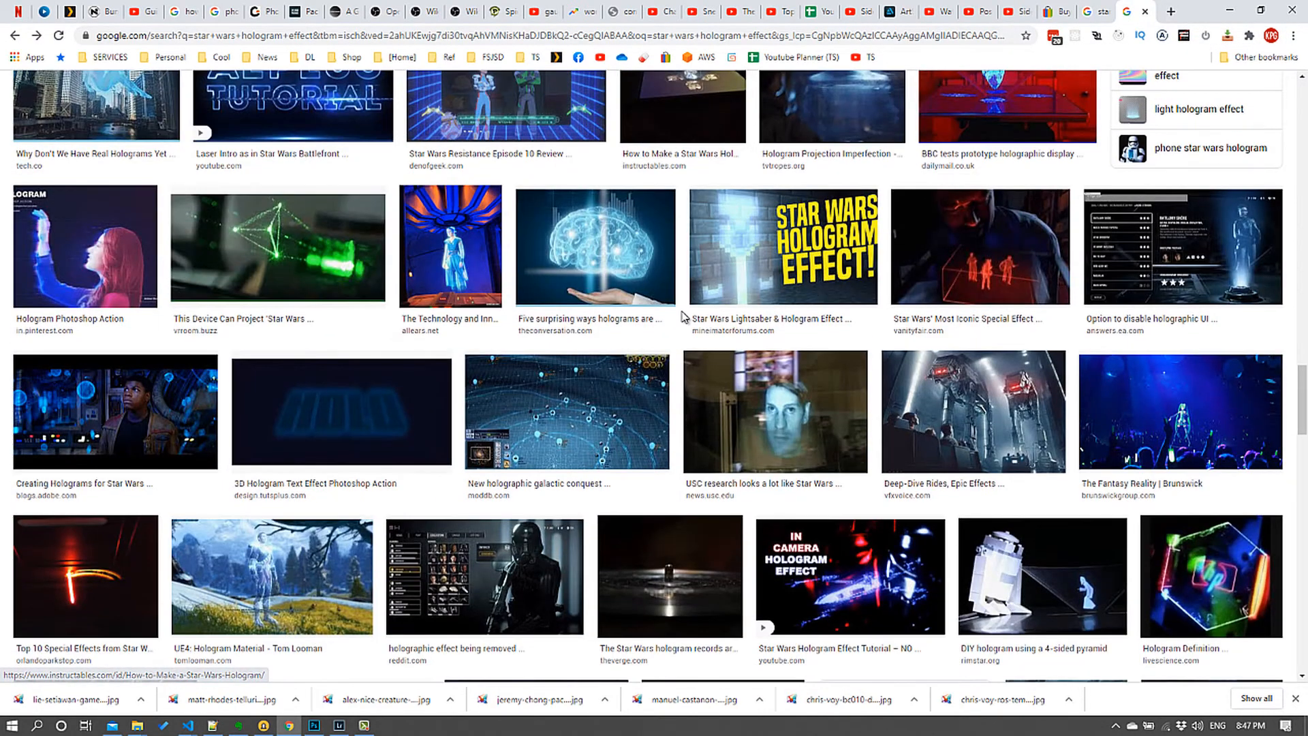
{"action": "scroll", "coordinate": [683, 316], "scroll_direction": "up", "scroll_amount": 9}
{"action": "scroll", "coordinate": [683, 317], "scroll_direction": "up", "scroll_amount": 3}
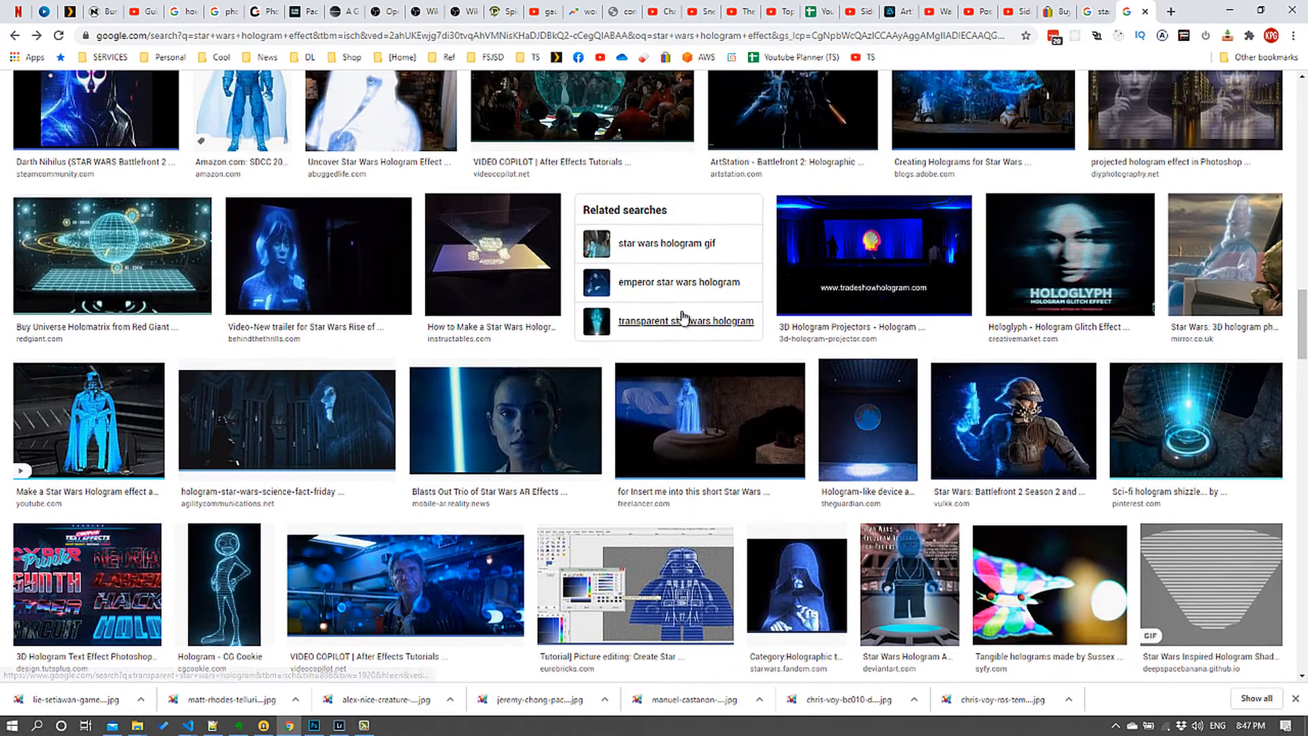
{"action": "scroll", "coordinate": [683, 317], "scroll_direction": "up", "scroll_amount": 1}
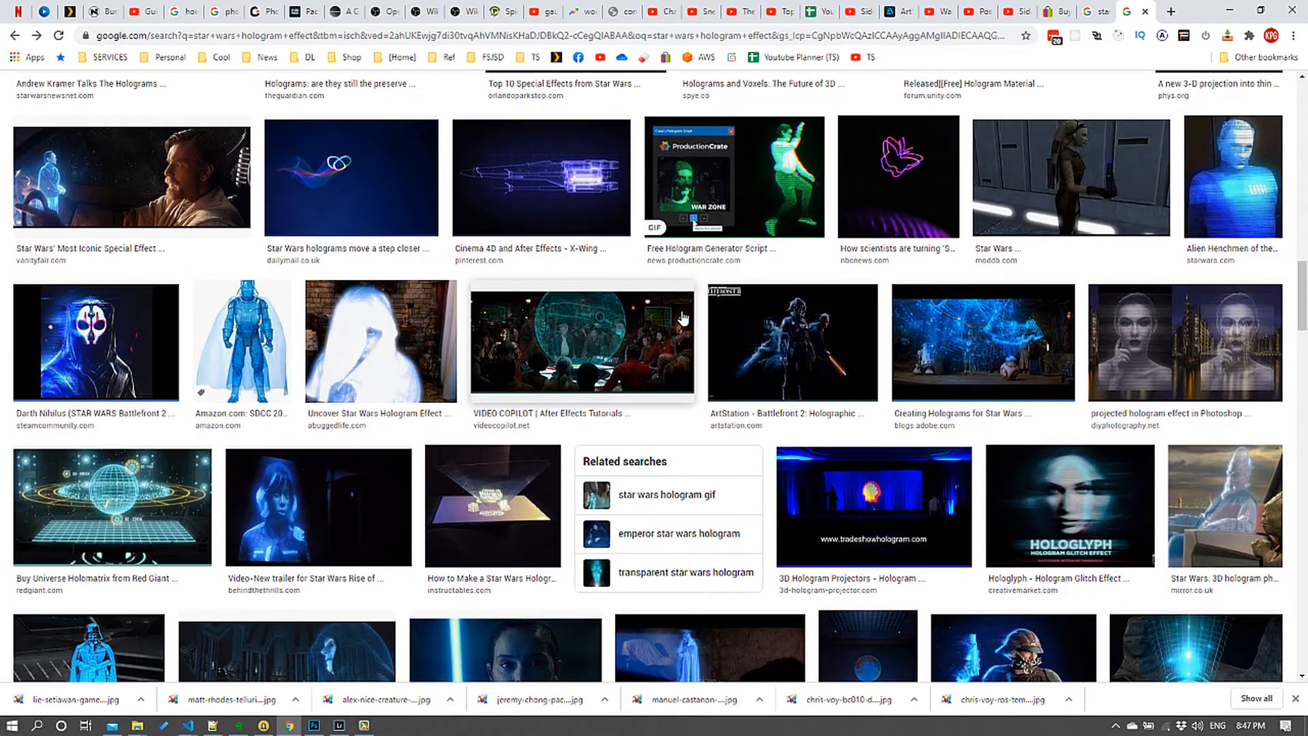
Browse further star wars hologram effect image results and open the Star Wars: Battlefront 2 Season 2 image for reference
{"action": "scroll", "coordinate": [683, 317], "scroll_direction": "up", "scroll_amount": 3}
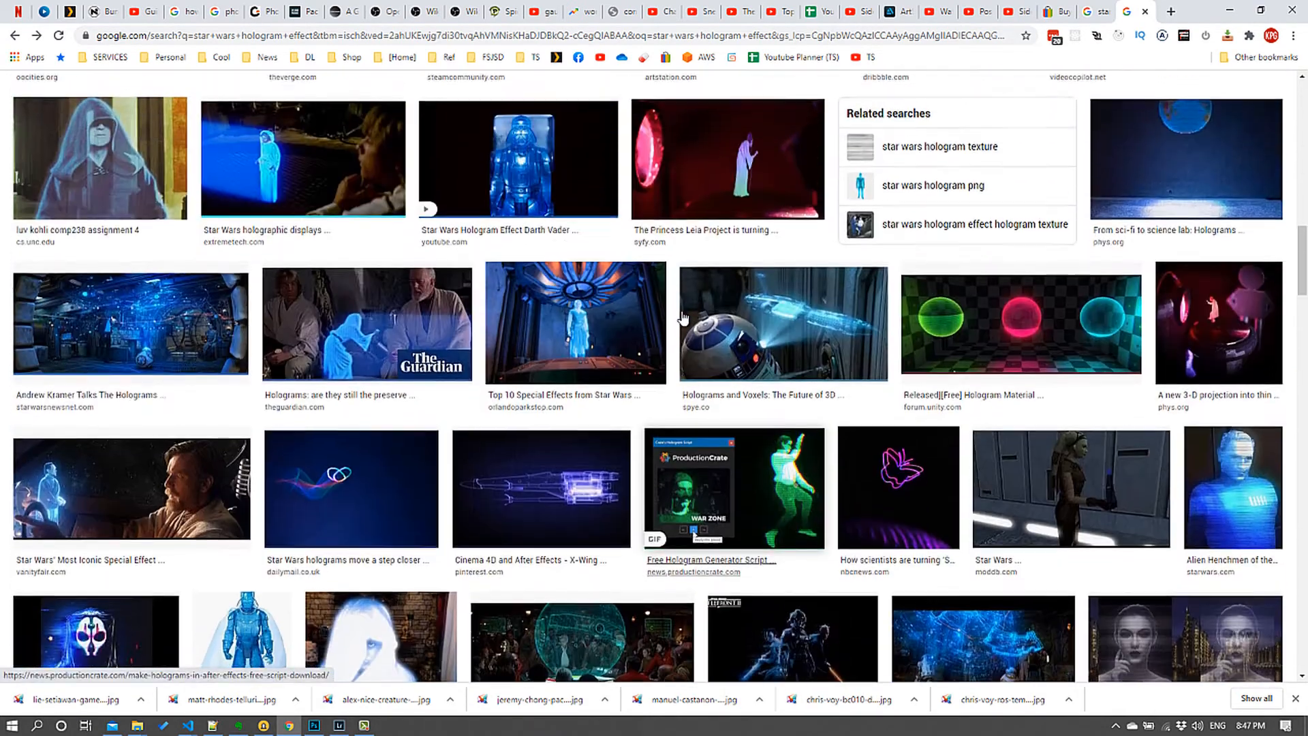
{"action": "scroll", "coordinate": [683, 316], "scroll_direction": "down", "scroll_amount": 3}
{"action": "scroll", "coordinate": [683, 316], "scroll_direction": "down", "scroll_amount": 5}
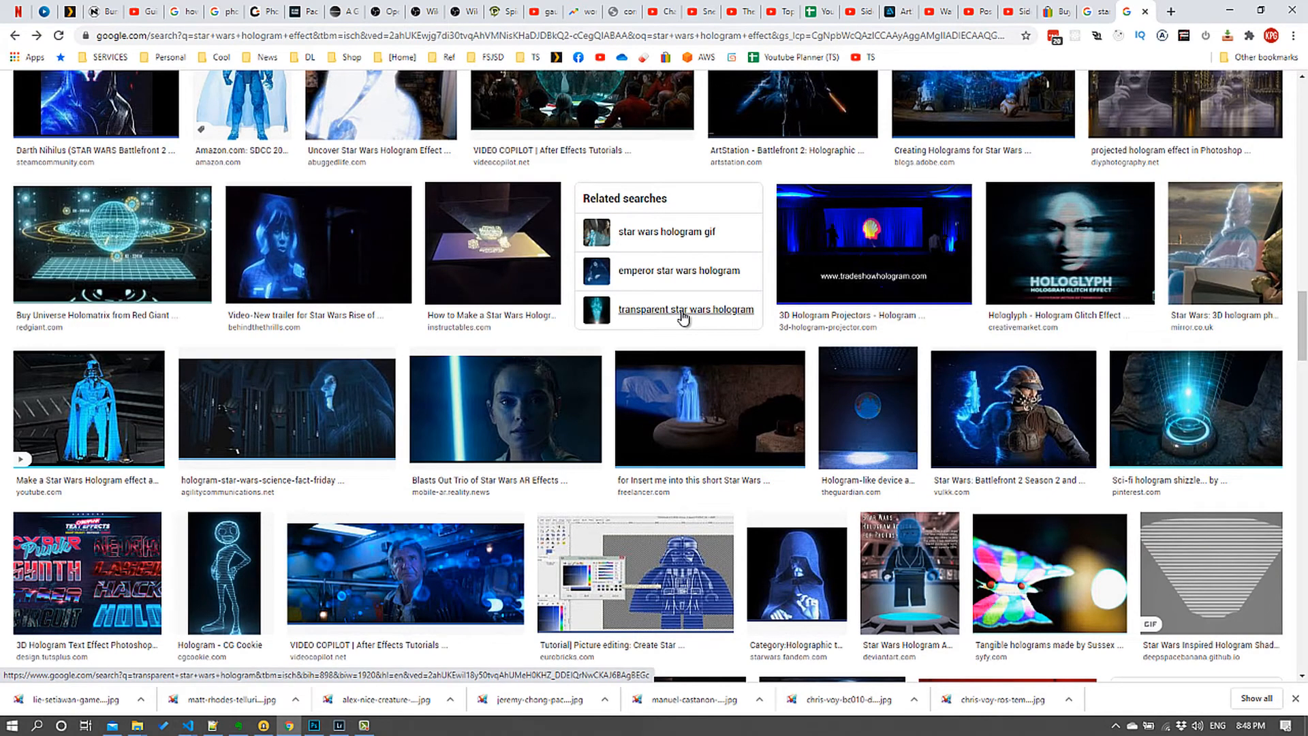
{"action": "scroll", "coordinate": [682, 314], "scroll_direction": "down", "scroll_amount": 1}
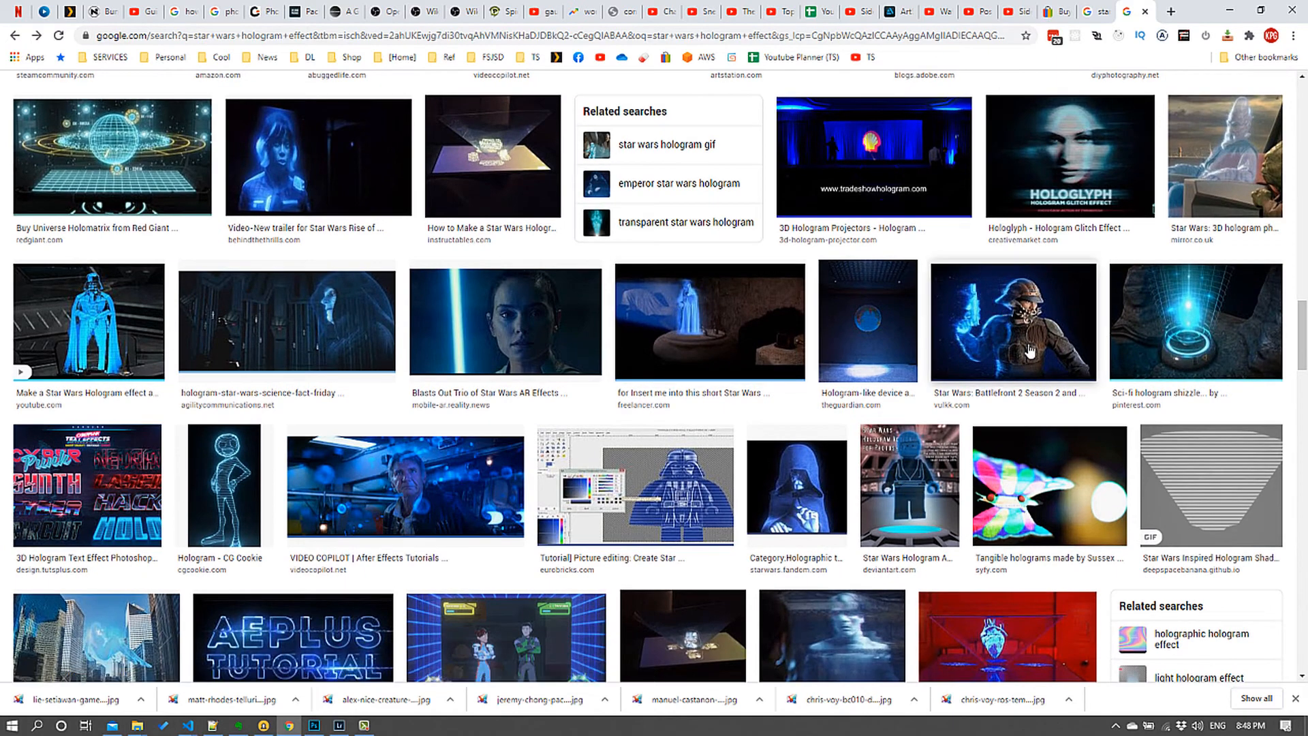
{"action": "left_click", "coordinate": [1020, 325]}
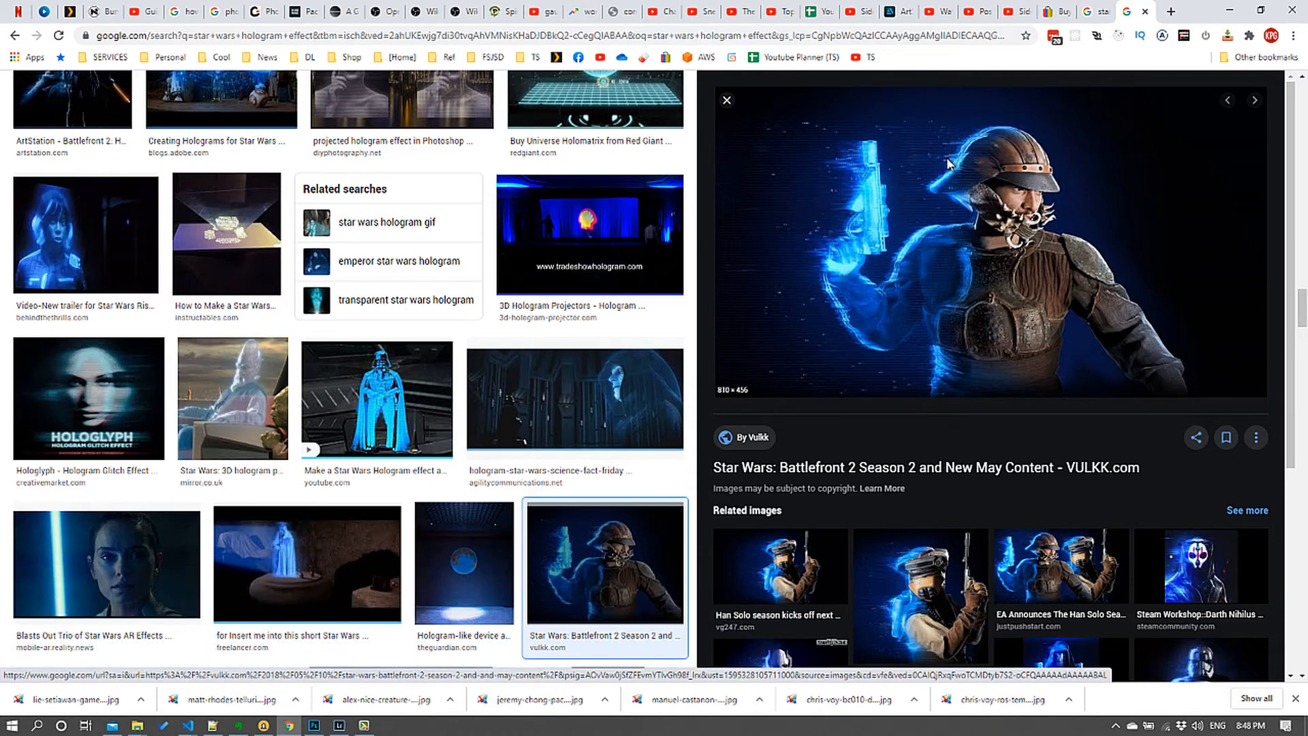
Switch back to Photoshop, show the Attempt 3 group in place of the Demo smart object and inspect Leia's scan lines up close
{"action": "key", "text": "alt+Tab"}
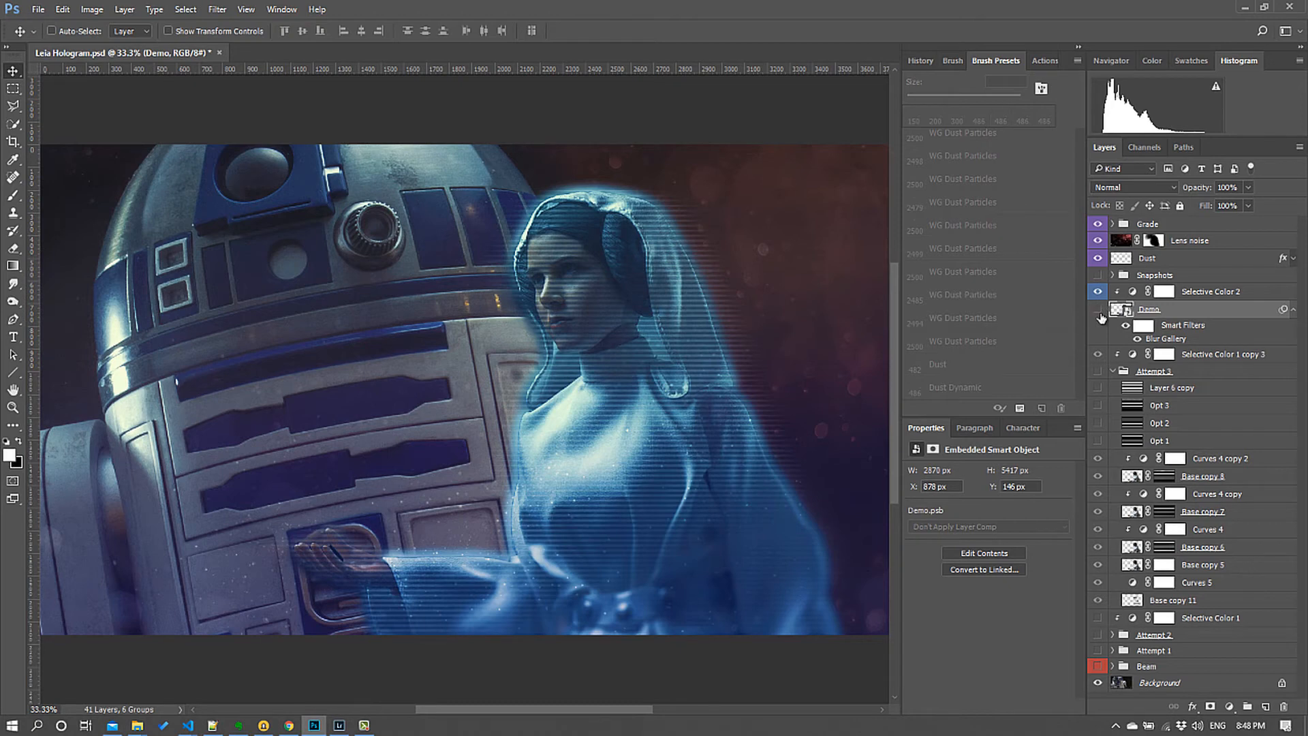
{"action": "left_click", "coordinate": [1098, 311]}
{"action": "key", "text": "alt+Tab"}
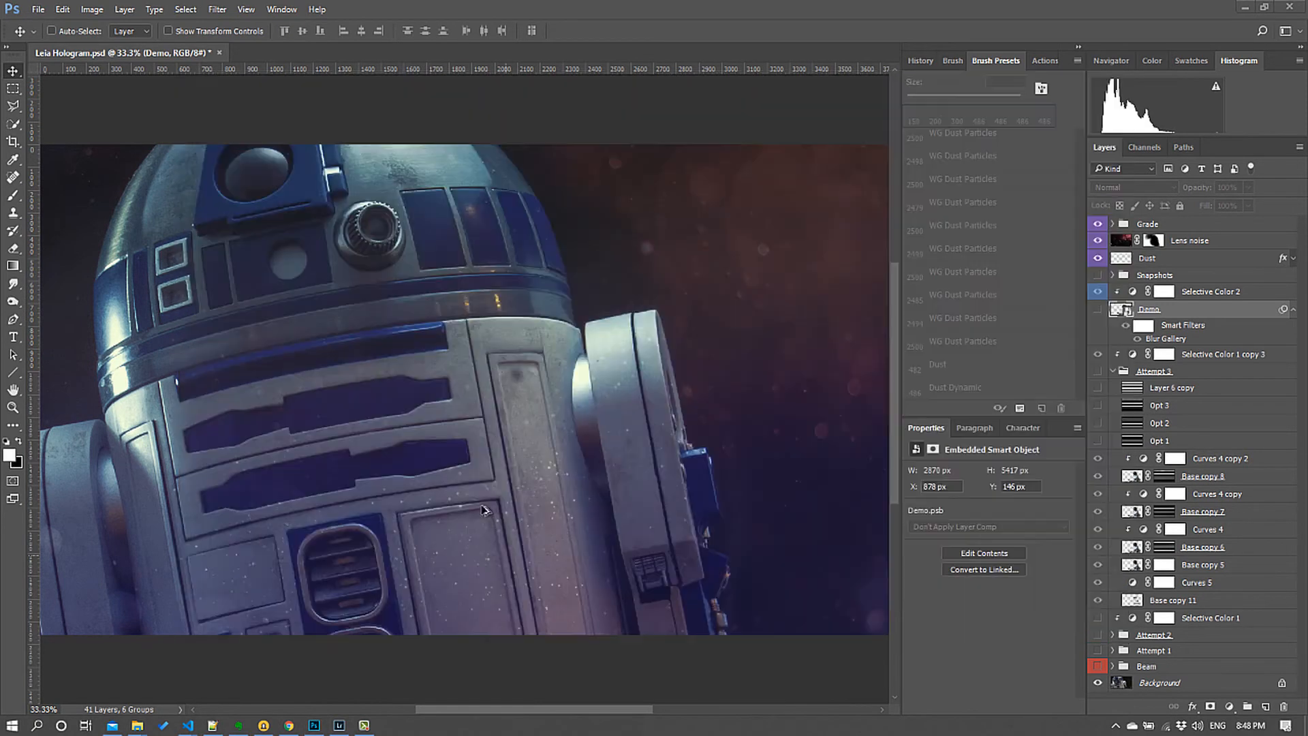
{"action": "left_click", "coordinate": [365, 725]}
{"action": "left_click", "coordinate": [348, 597]}
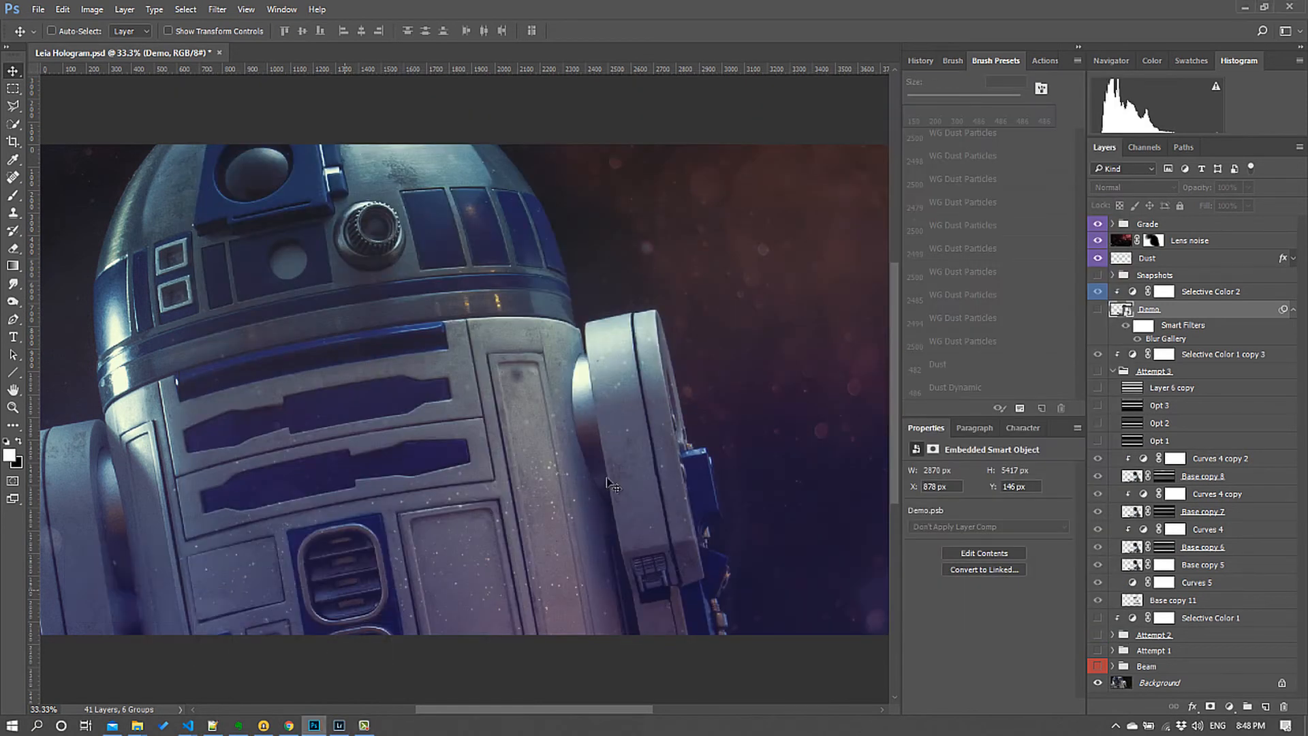
{"action": "left_click", "coordinate": [1098, 373]}
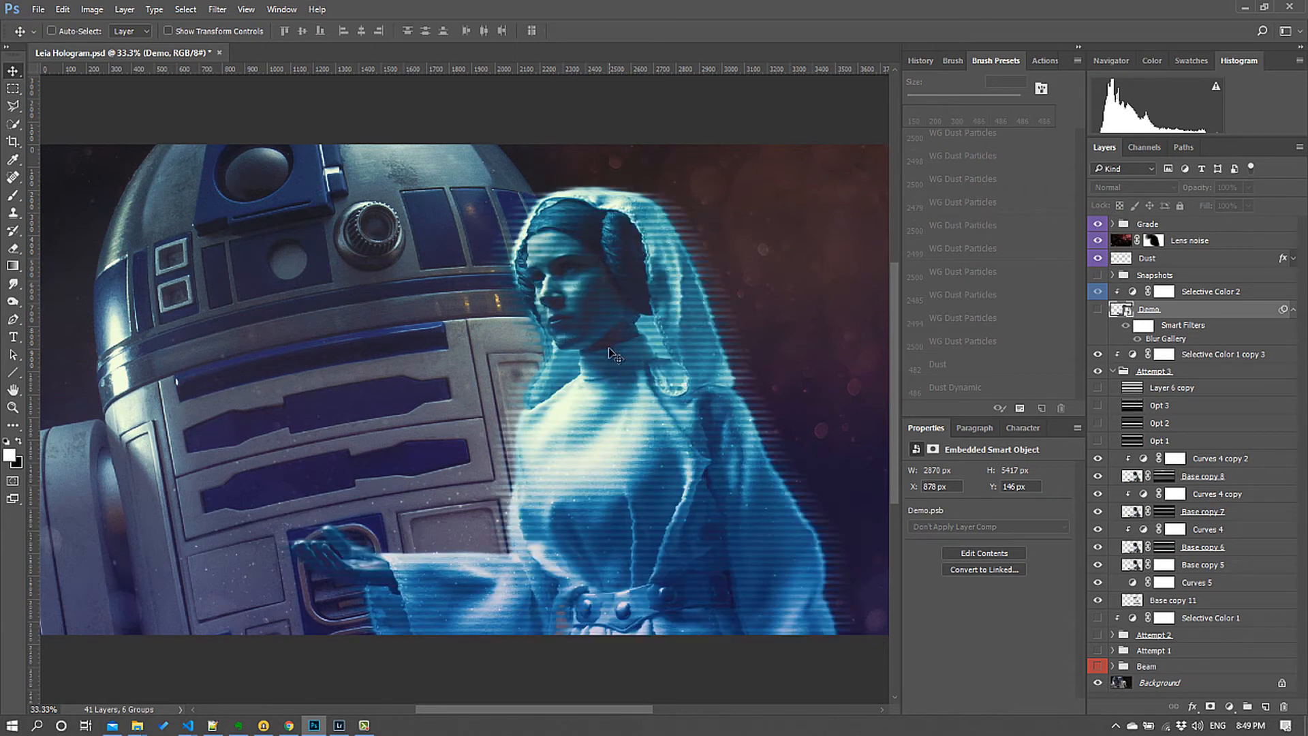
{"action": "left_click", "coordinate": [13, 406]}
{"action": "left_click", "coordinate": [532, 299]}
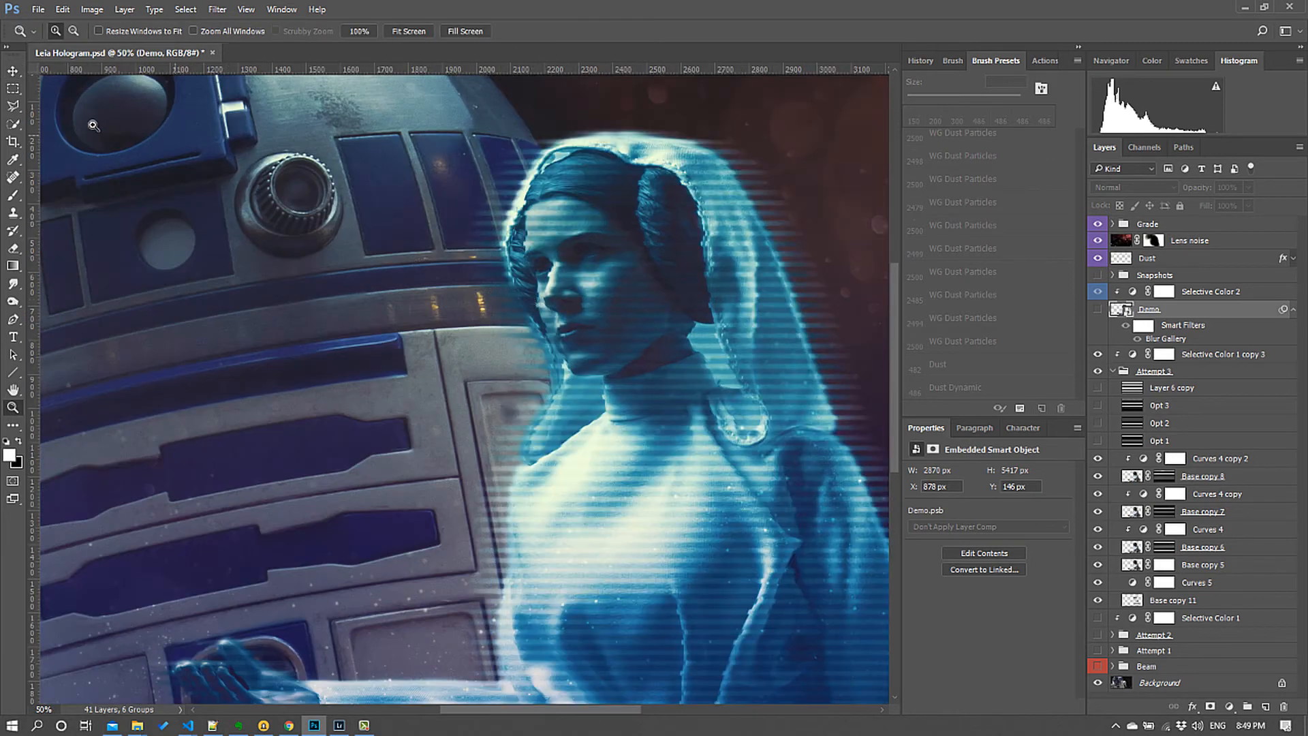
{"action": "left_click", "coordinate": [13, 71]}
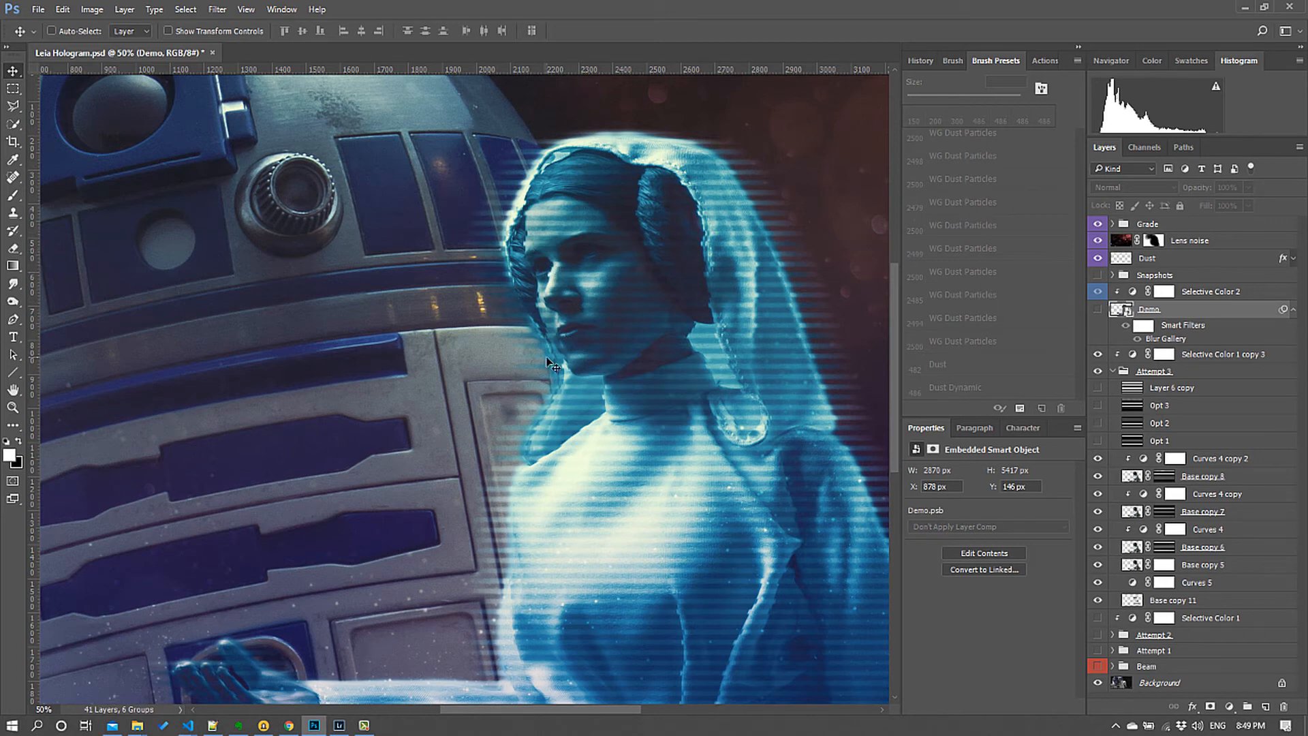
{"action": "key", "text": "ctrl+minus"}
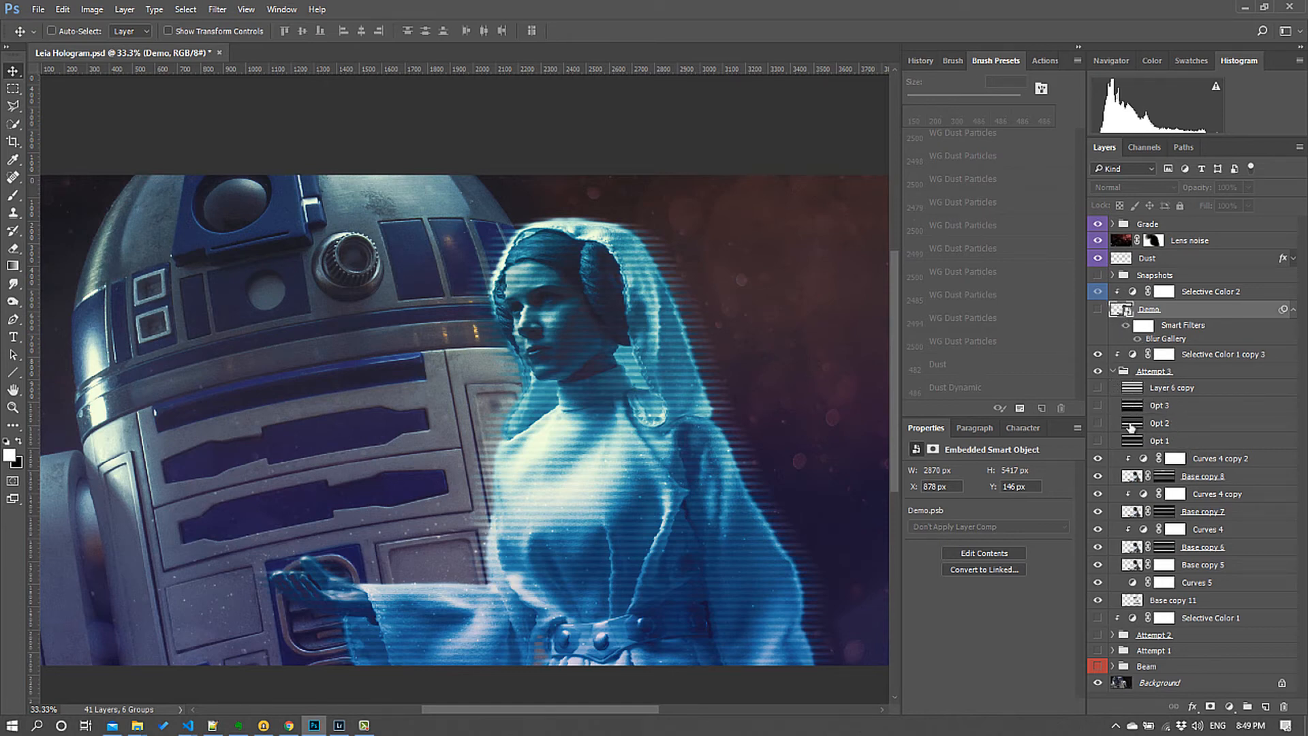
{"action": "left_click", "coordinate": [218, 10]}
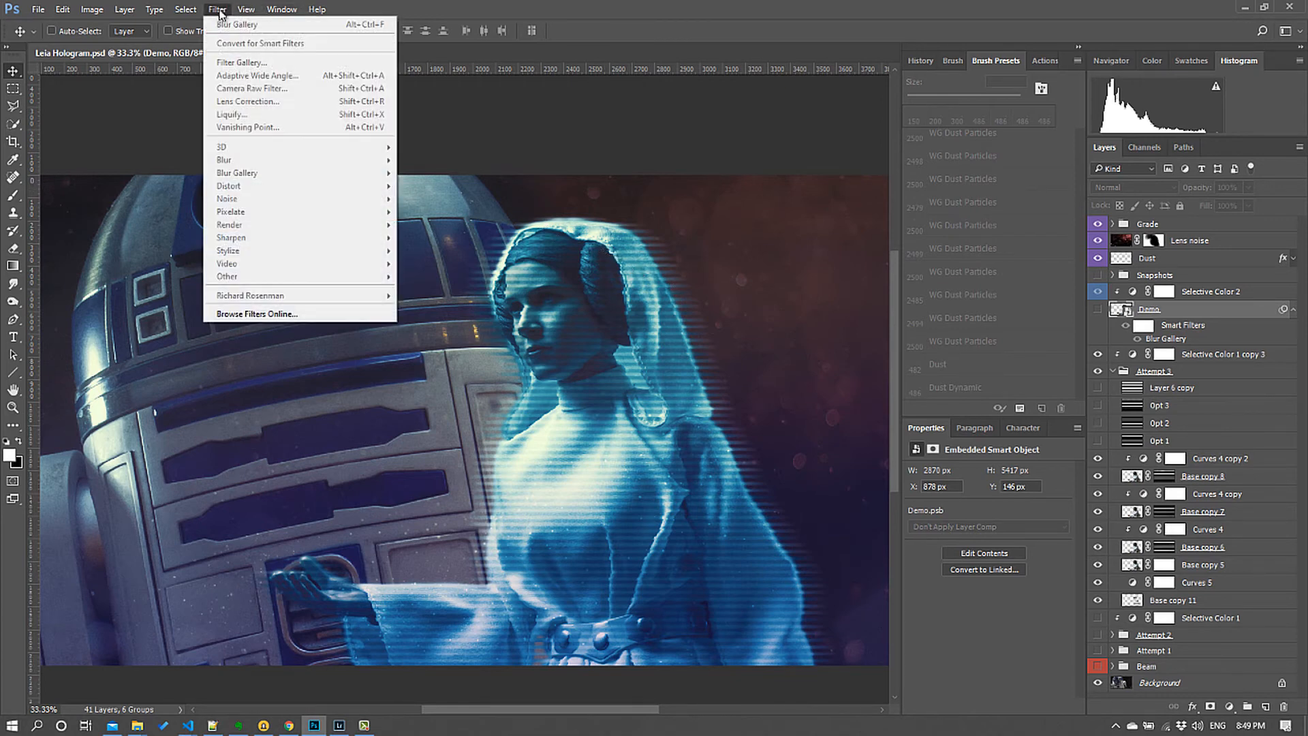
{"action": "left_click", "coordinate": [423, 5]}
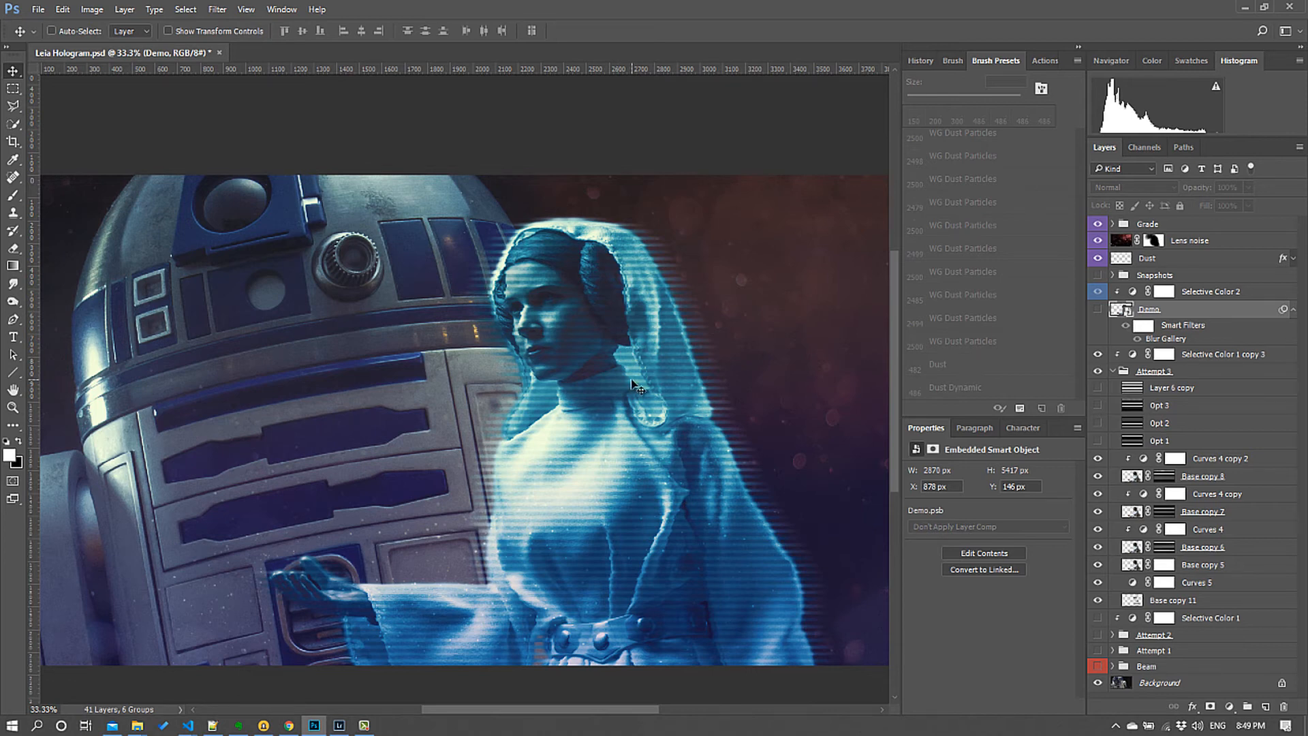
Preview the horizontal line pattern of Layer 6 copy in the Attempt 3 group and hide it again
{"action": "left_click", "coordinate": [1171, 388]}
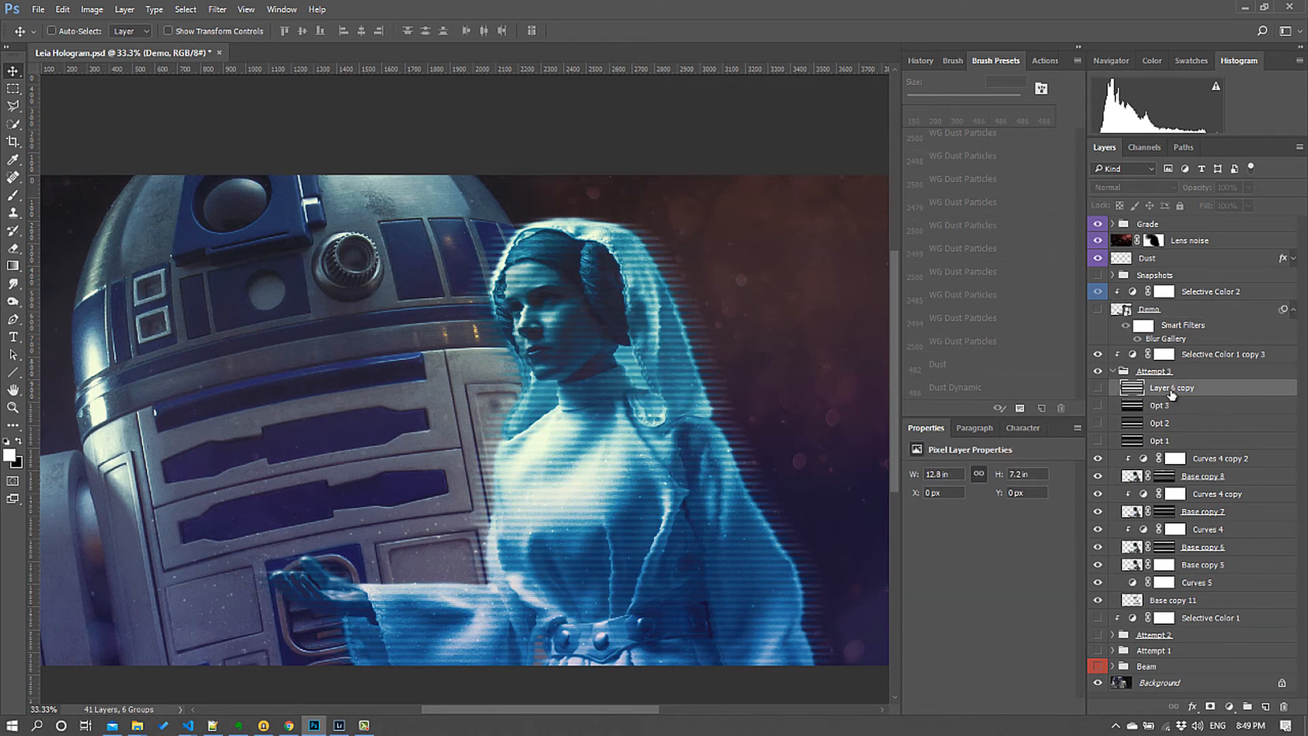
{"action": "left_click", "coordinate": [1098, 387]}
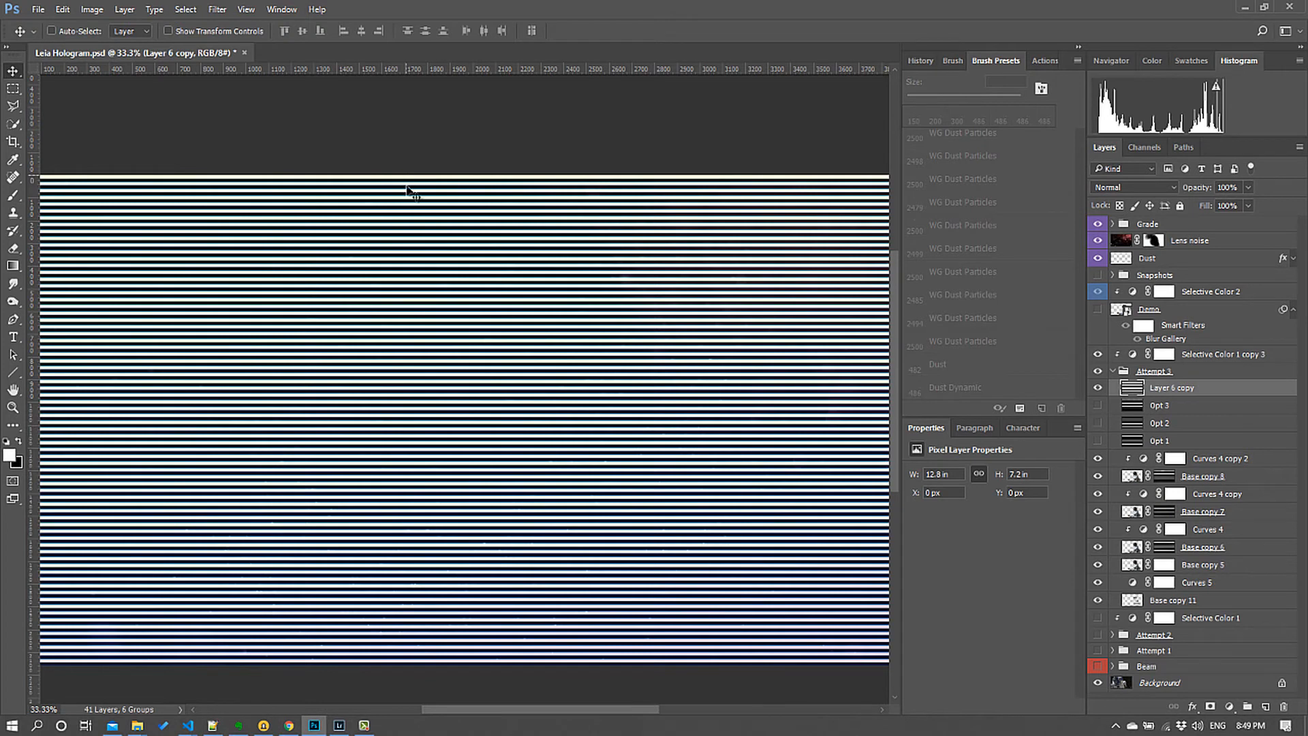
{"action": "left_click", "coordinate": [1098, 388]}
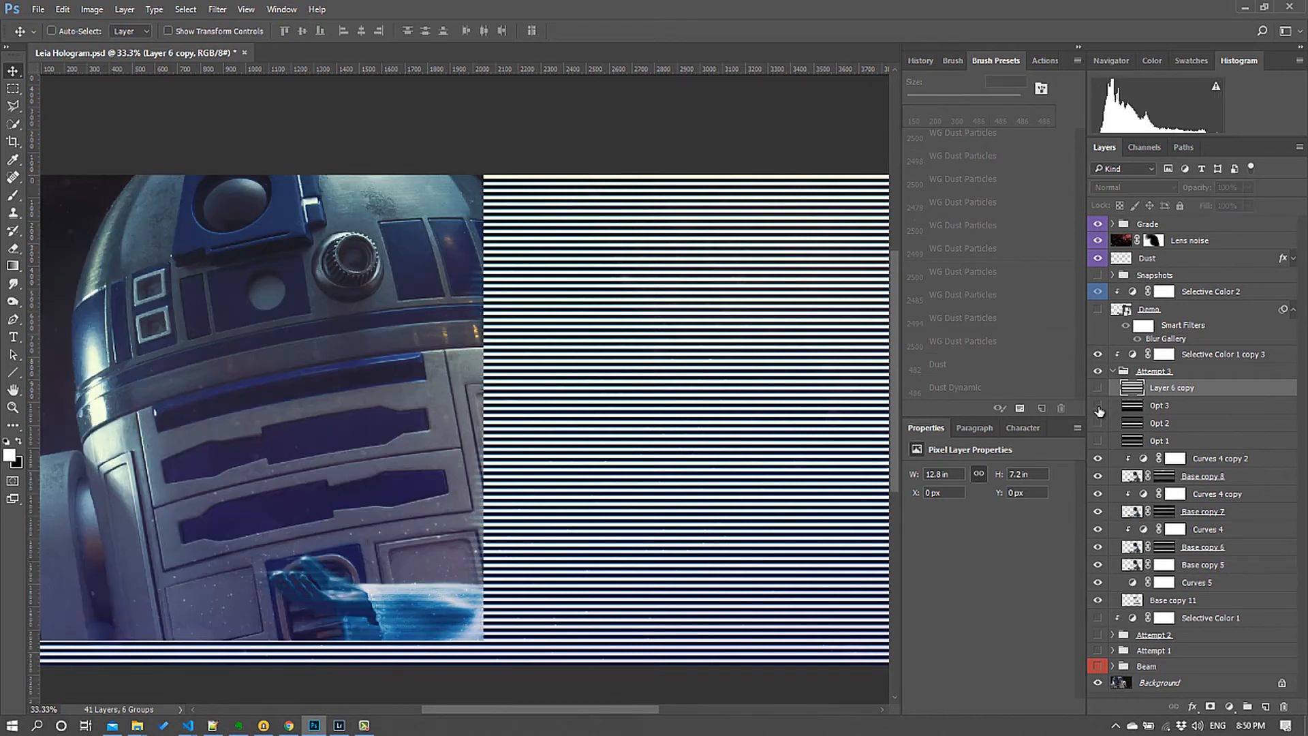
Preview the offset line patterns Opt 1, Opt 2 and Opt 3 one after another and hide all three again
{"action": "left_click", "coordinate": [1097, 441]}
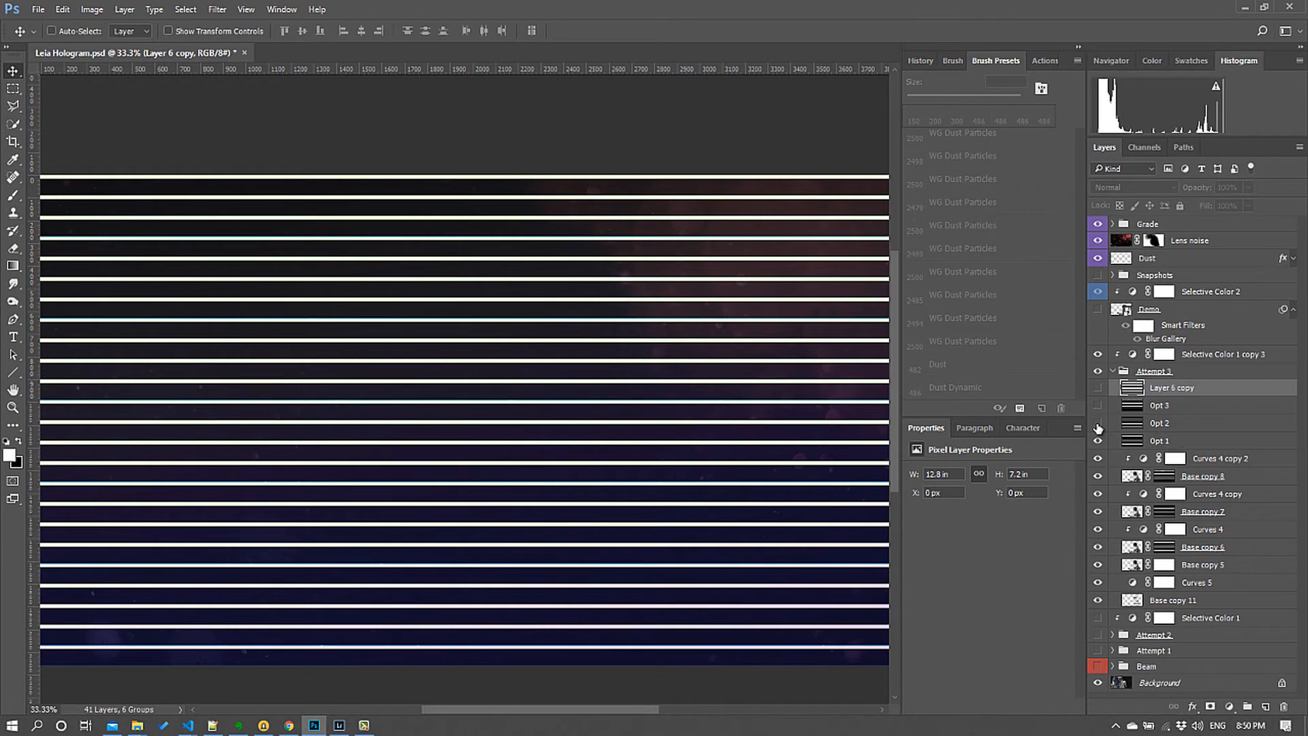
{"action": "left_click", "coordinate": [1098, 423]}
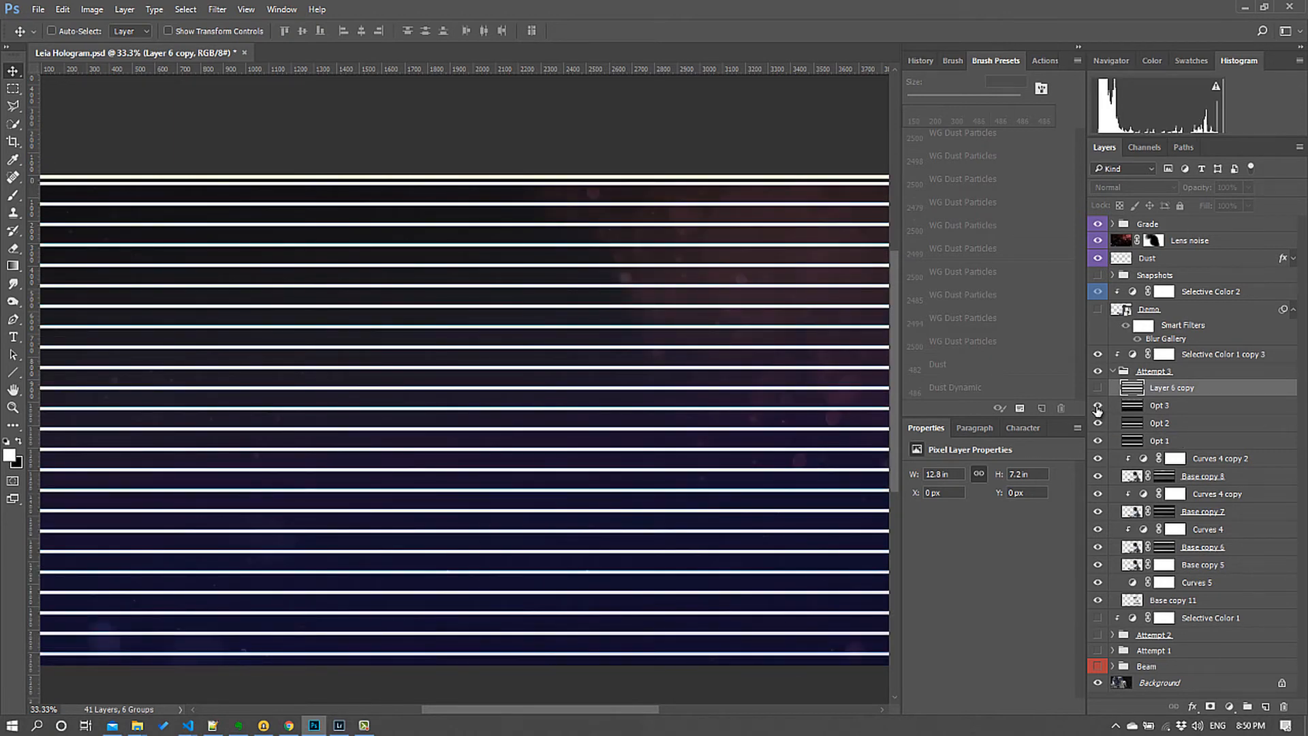
{"action": "left_click", "coordinate": [1098, 406]}
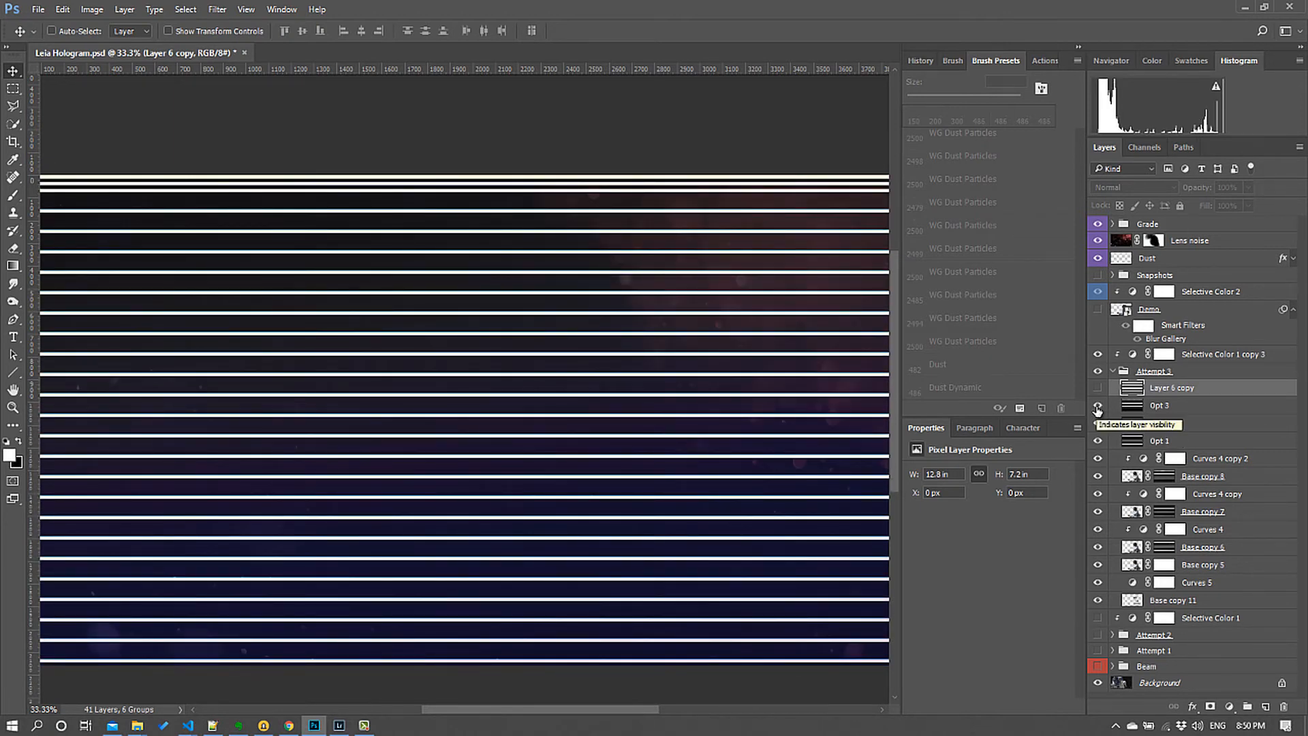
{"action": "left_click", "coordinate": [1098, 409]}
{"action": "left_click", "coordinate": [1096, 425]}
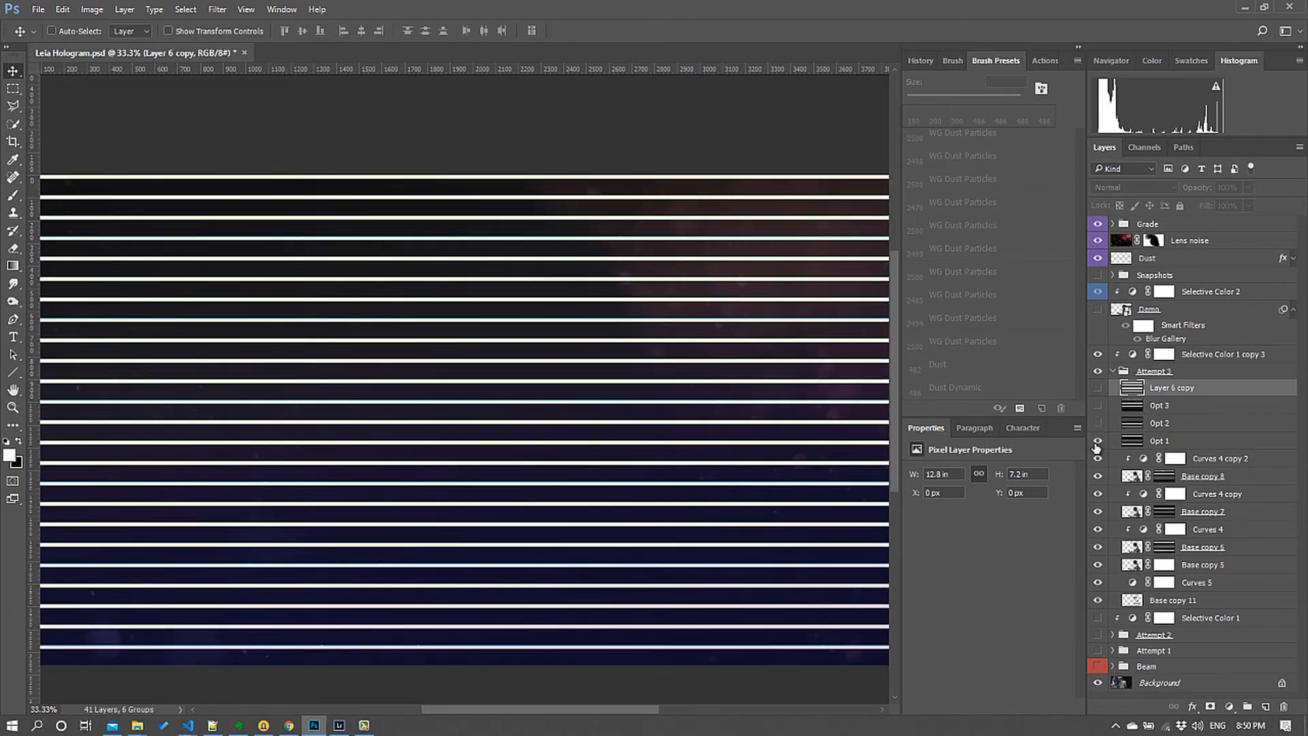
{"action": "left_click", "coordinate": [1097, 443]}
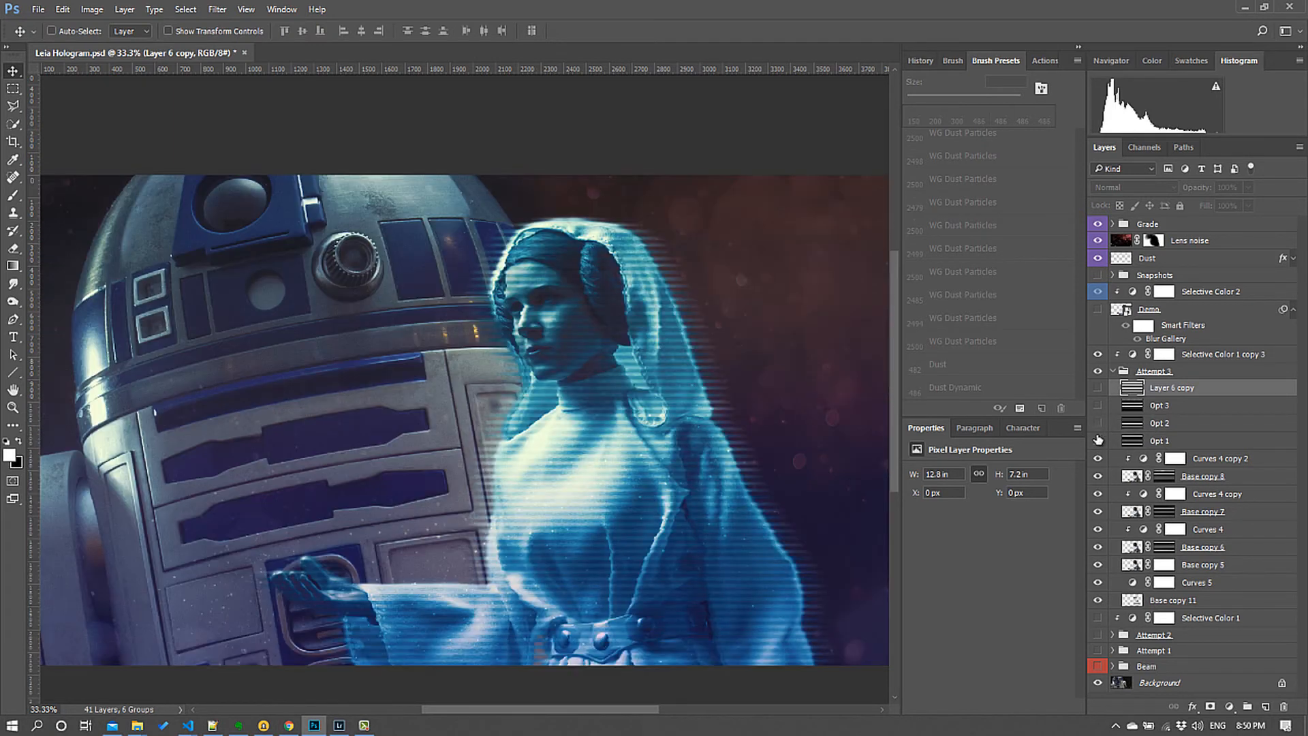
{"action": "left_click", "coordinate": [1098, 439]}
{"action": "left_click", "coordinate": [1097, 440]}
Try shifting Base copy 7, one of the three line-masked Leia copies, sideways to X 1065 px and undo the move
{"action": "left_click", "coordinate": [1241, 551]}
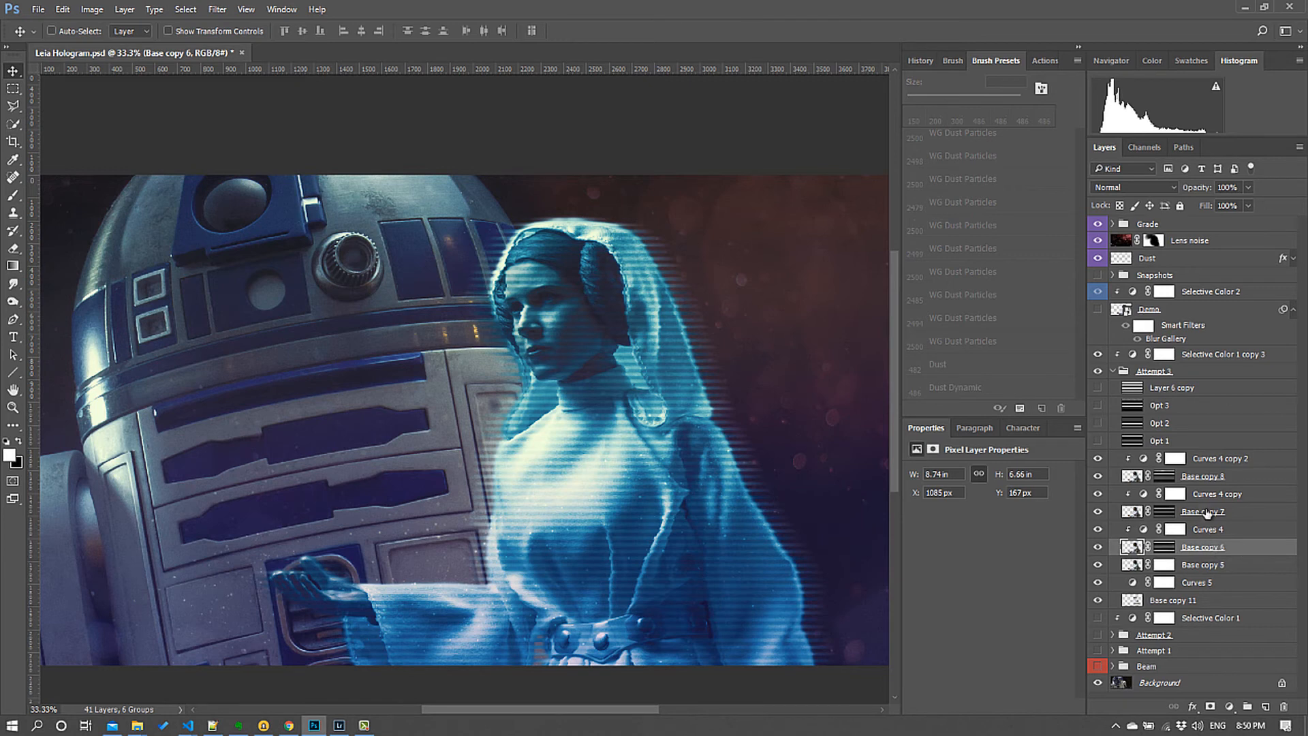
{"action": "left_click", "coordinate": [1234, 517], "text": "ctrl"}
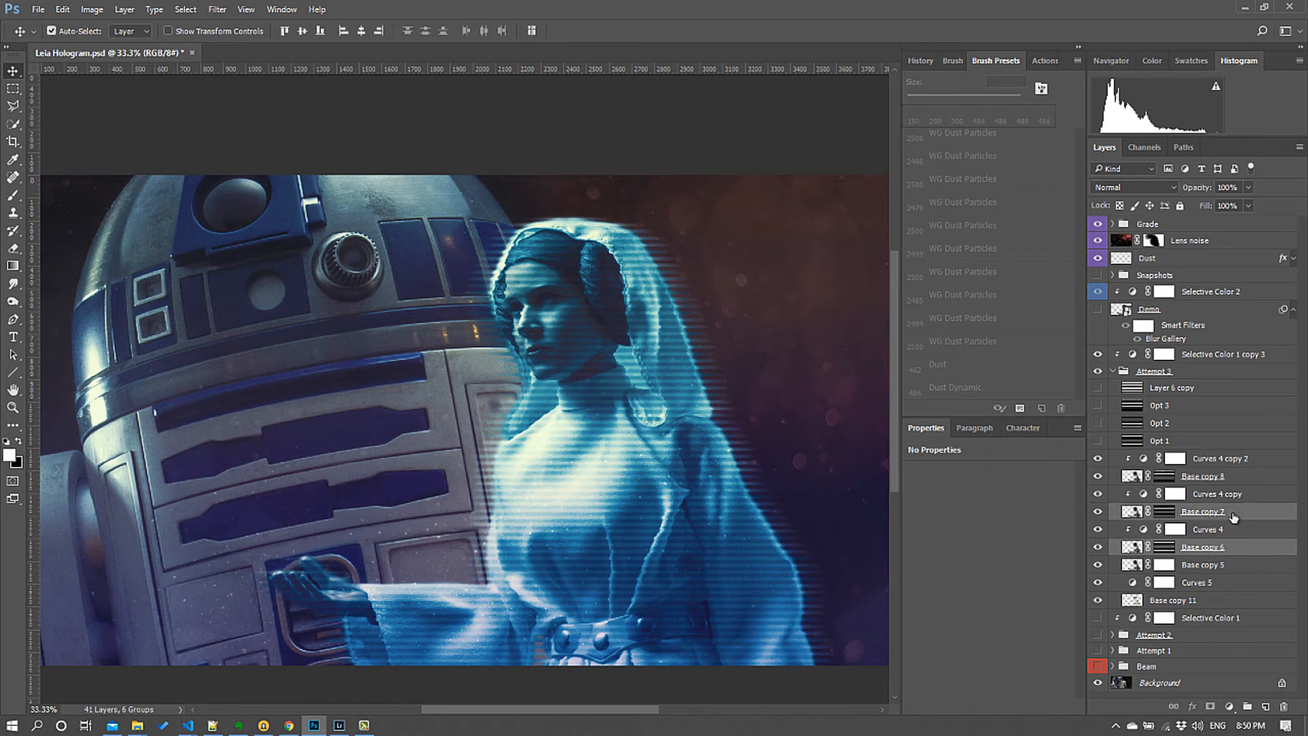
{"action": "left_click", "coordinate": [1250, 480], "text": "ctrl"}
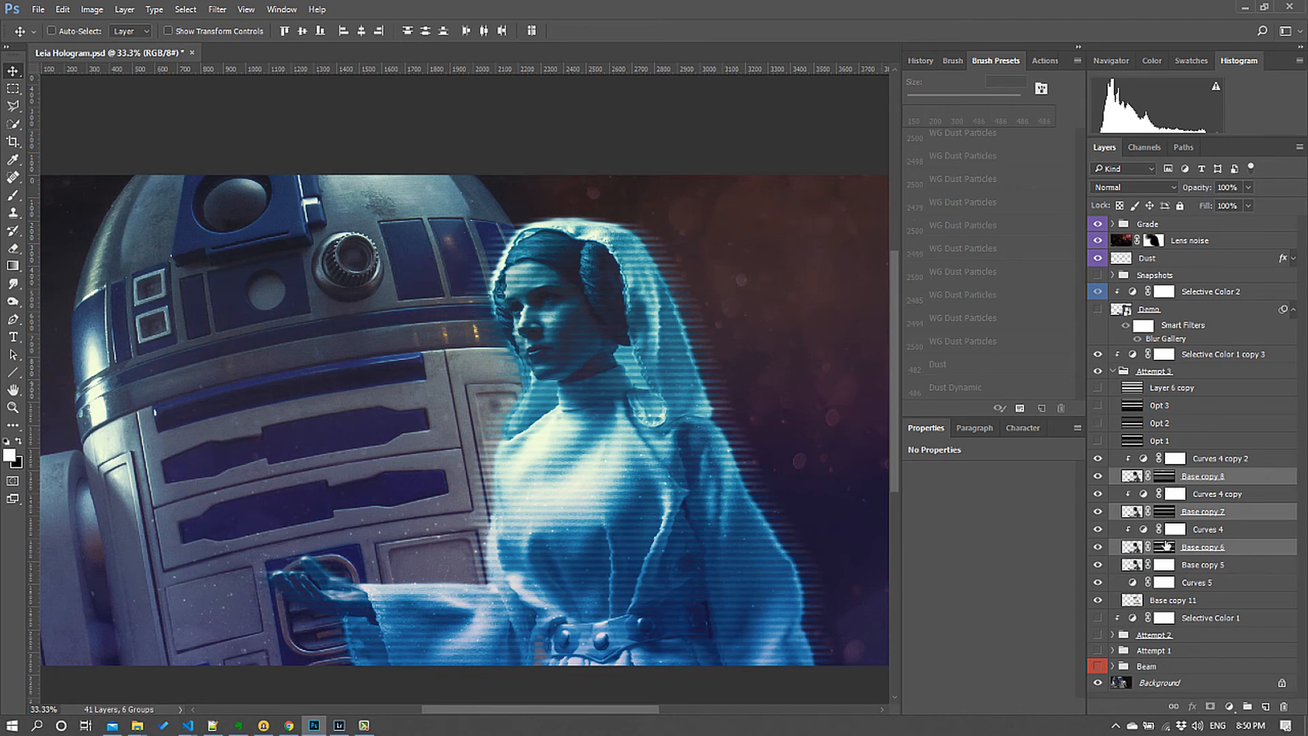
{"action": "left_click", "coordinate": [1240, 515]}
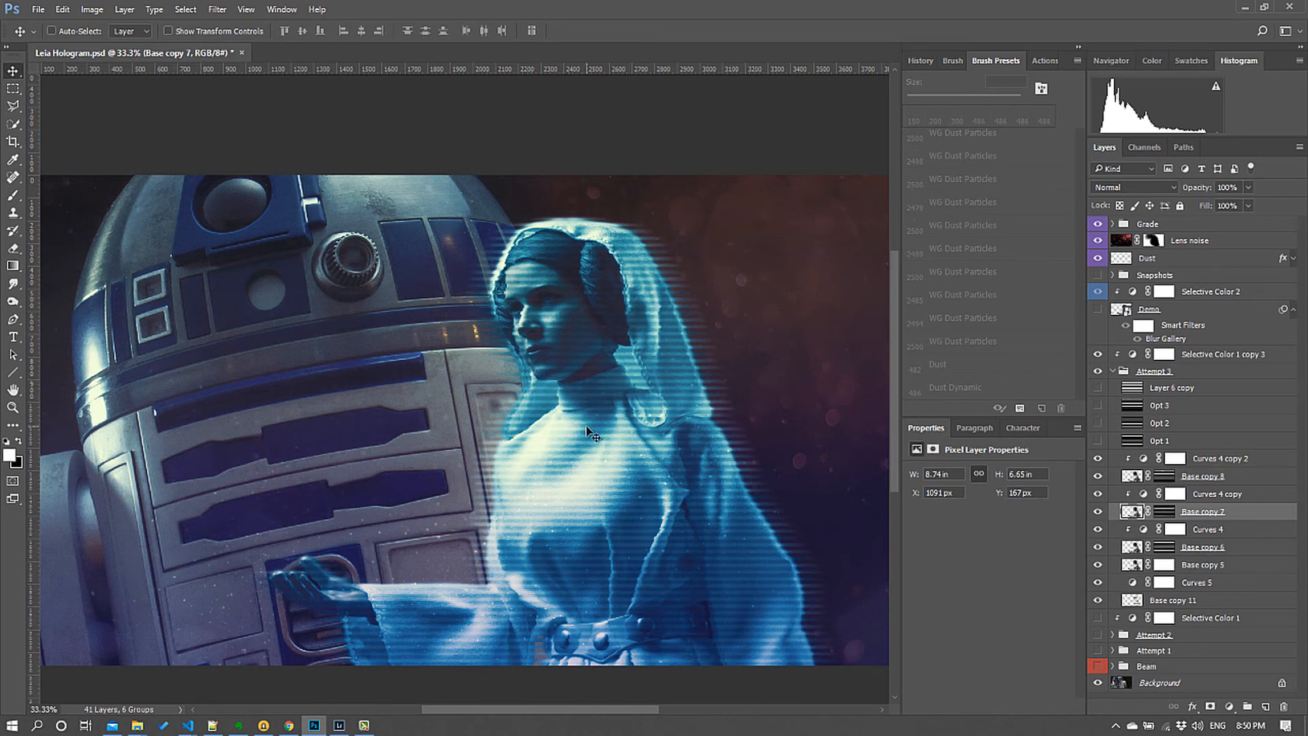
{"action": "mouse_move", "coordinate": [583, 434]}
{"action": "left_mouse_down"}
{"action": "mouse_move", "coordinate": [630, 428]}
{"action": "mouse_move", "coordinate": [509, 427]}
{"action": "mouse_move", "coordinate": [643, 432]}
{"action": "mouse_move", "coordinate": [545, 432]}
{"action": "mouse_move", "coordinate": [594, 429]}
{"action": "mouse_move", "coordinate": [583, 435]}
{"action": "left_mouse_up"}
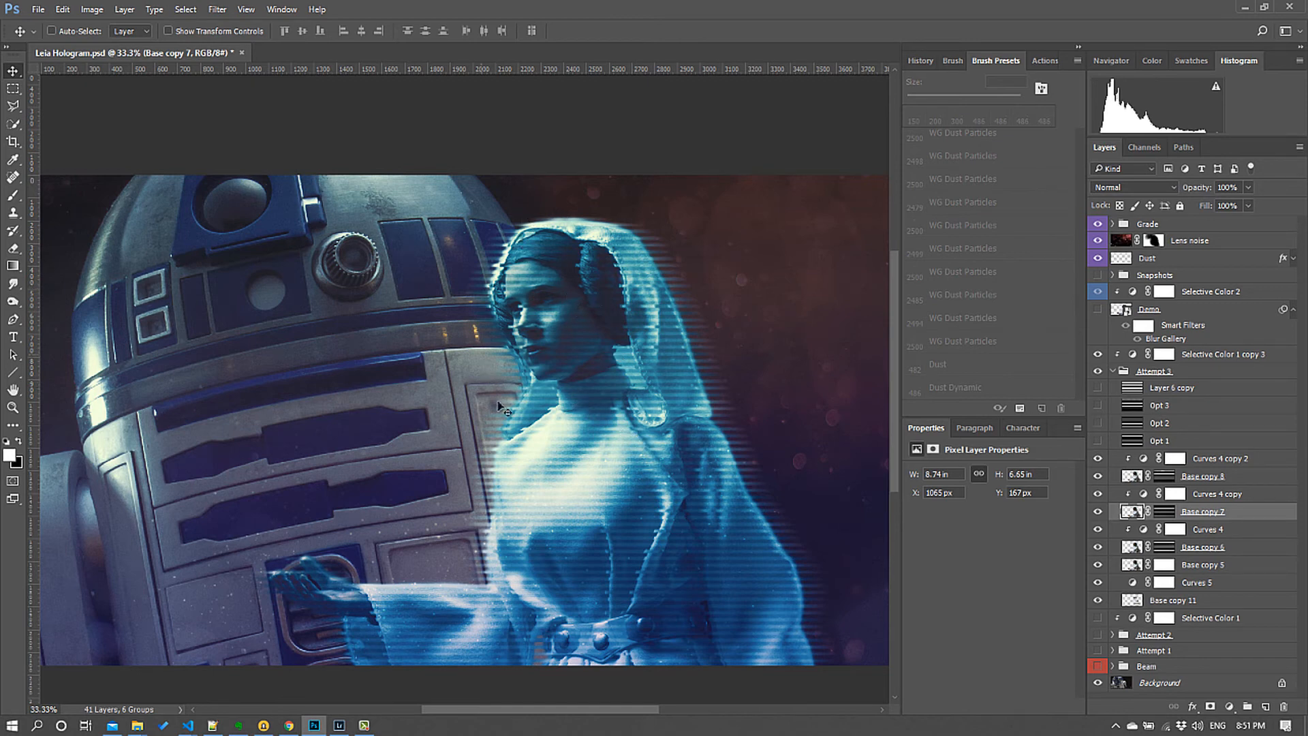
{"action": "key", "text": "ctrl+z"}
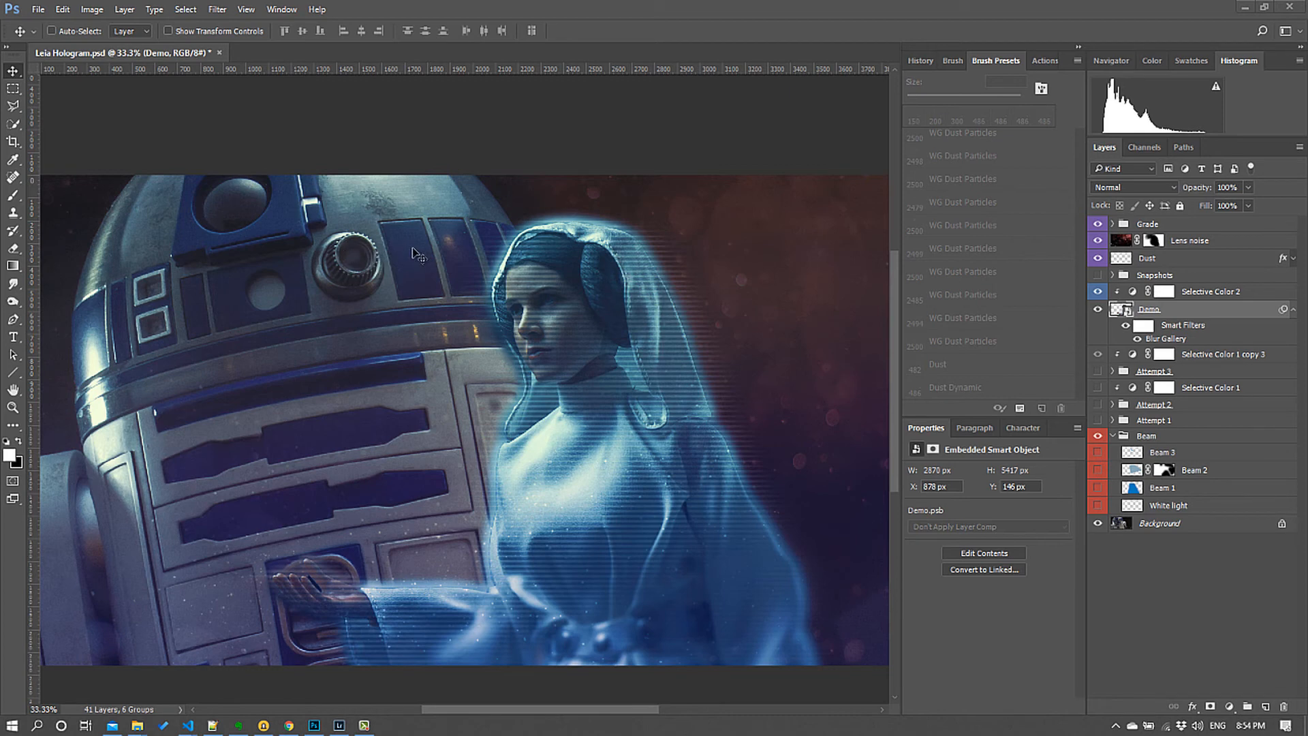
Show the White light and Beam 1 layers in the Beam group and select Beam 1
{"action": "left_click", "coordinate": [1098, 505]}
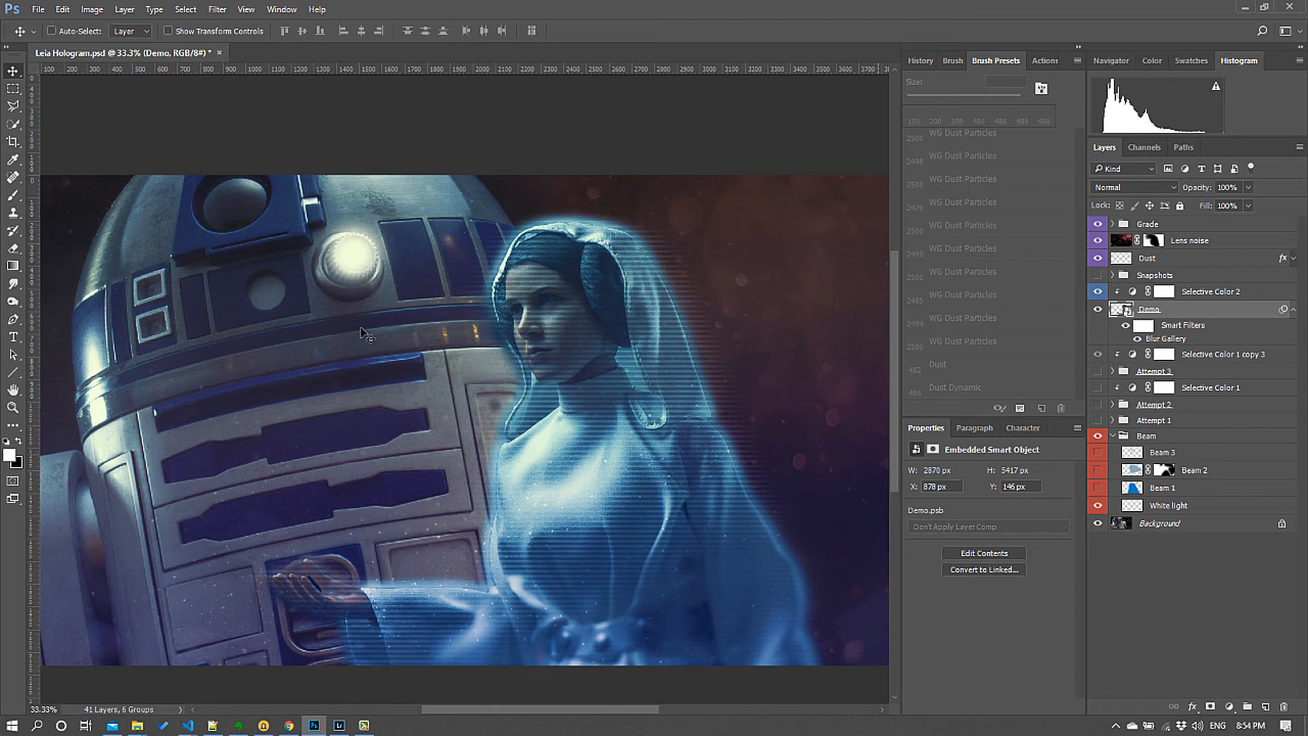
{"action": "left_click", "coordinate": [14, 104]}
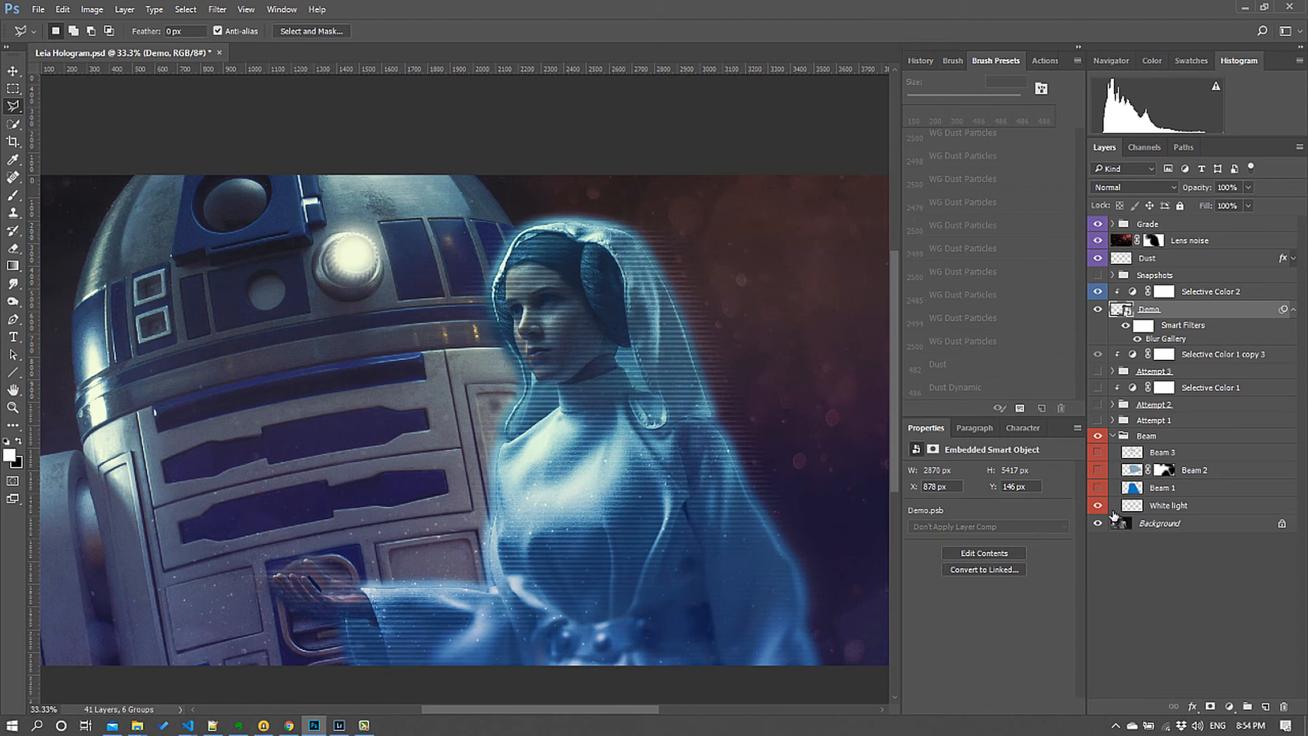
{"action": "left_click", "coordinate": [1097, 488]}
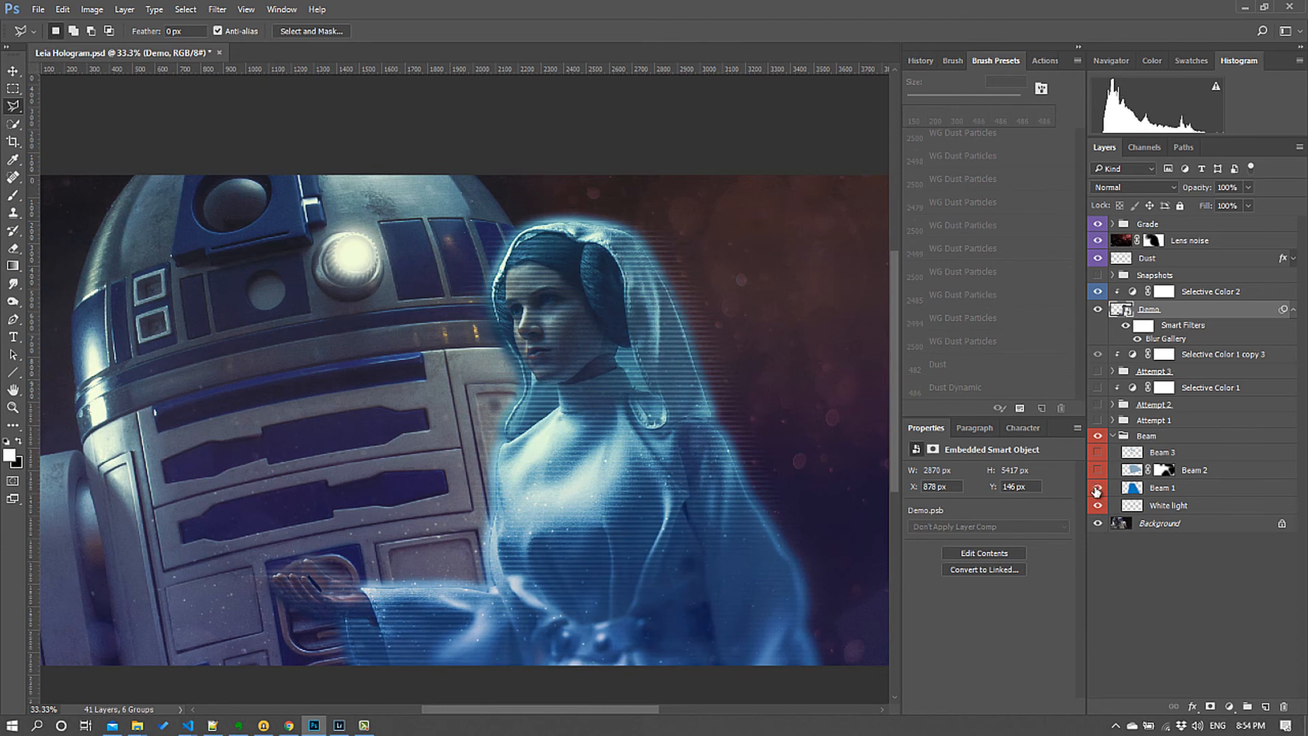
{"action": "left_click", "coordinate": [1185, 489]}
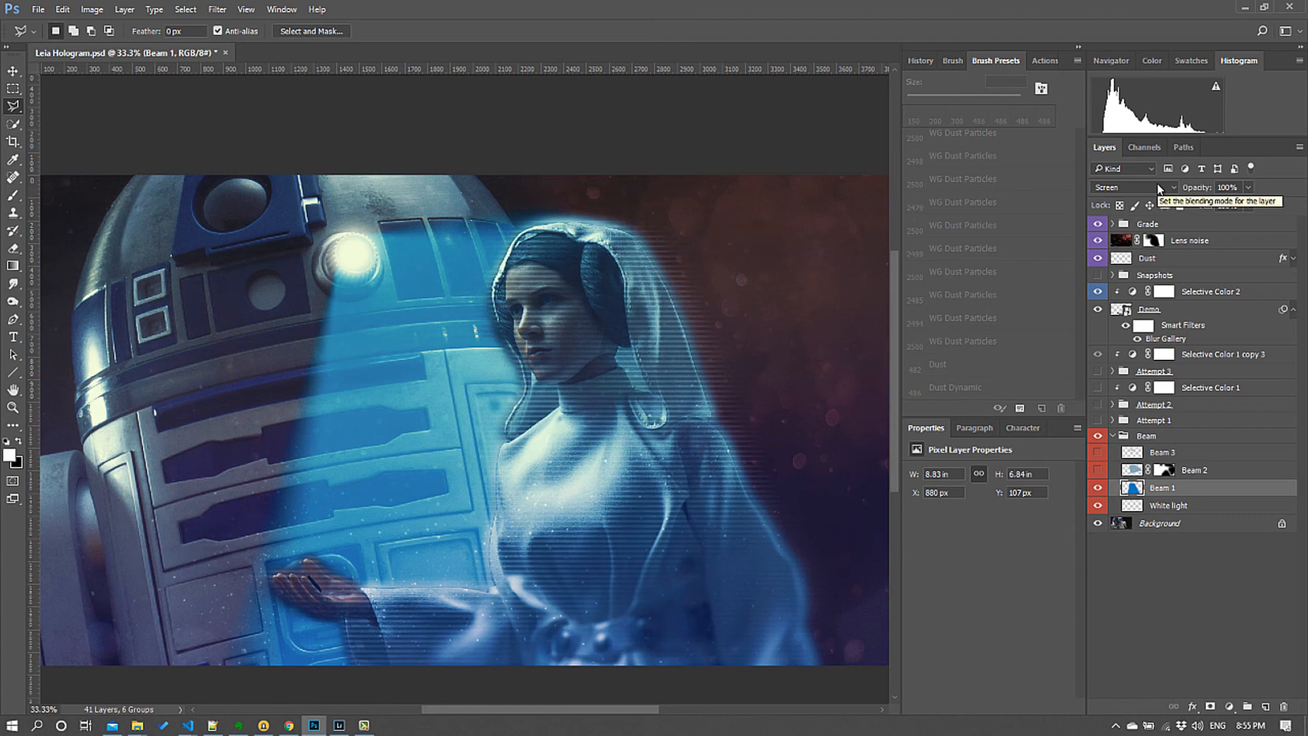
{"action": "left_click", "coordinate": [218, 9]}
{"action": "mouse_move", "coordinate": [346, 175]}
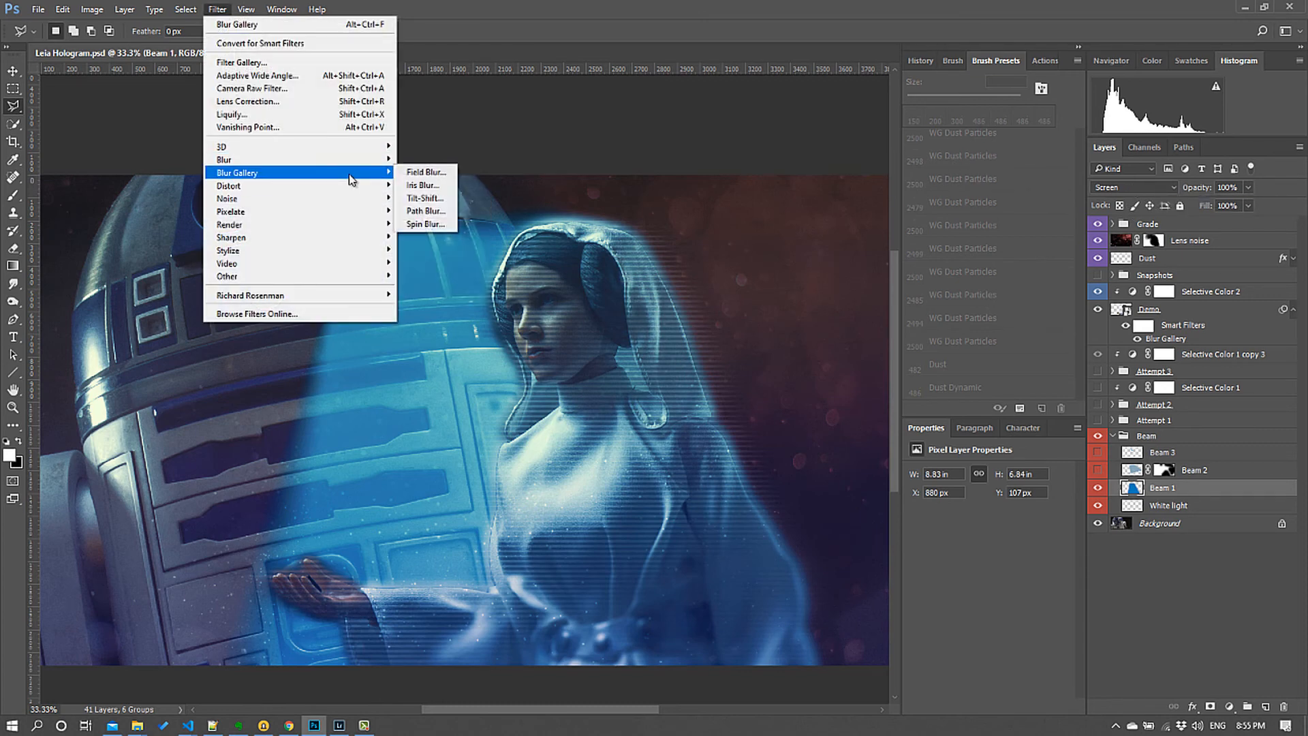
{"action": "left_click", "coordinate": [434, 3]}
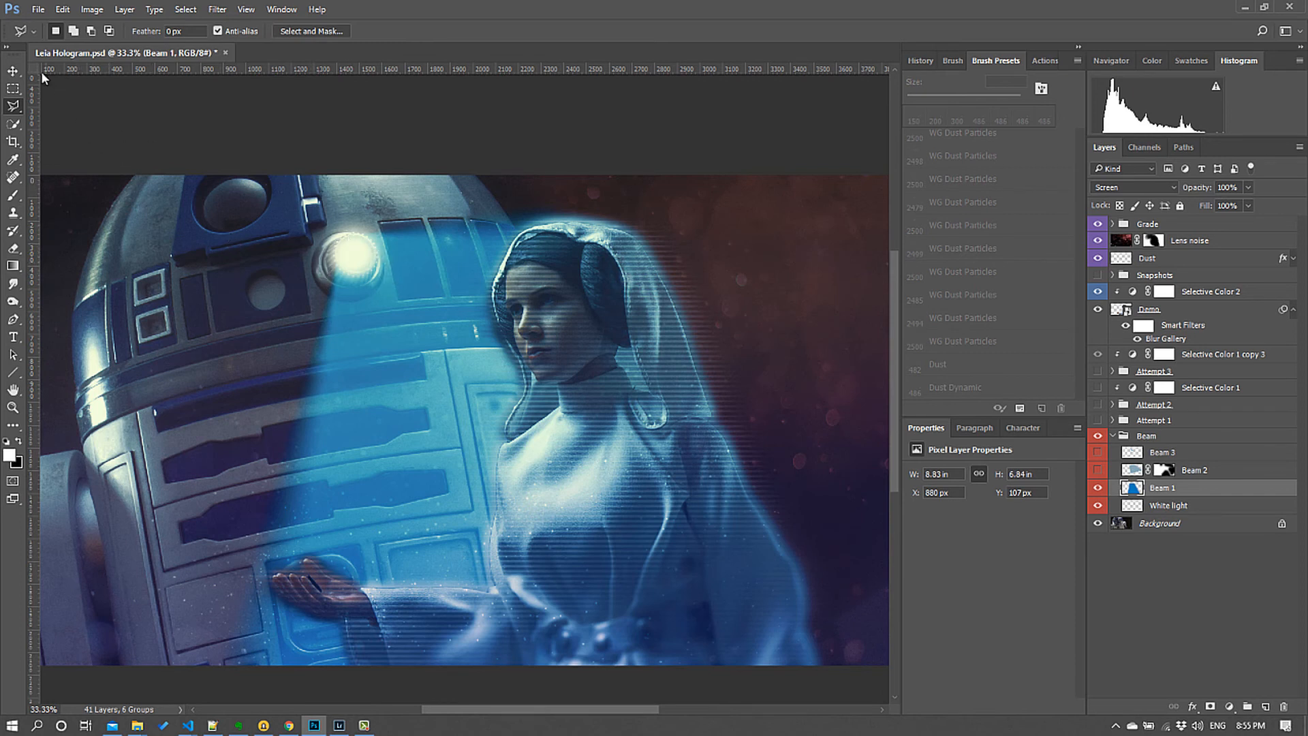
{"action": "left_click", "coordinate": [17, 68]}
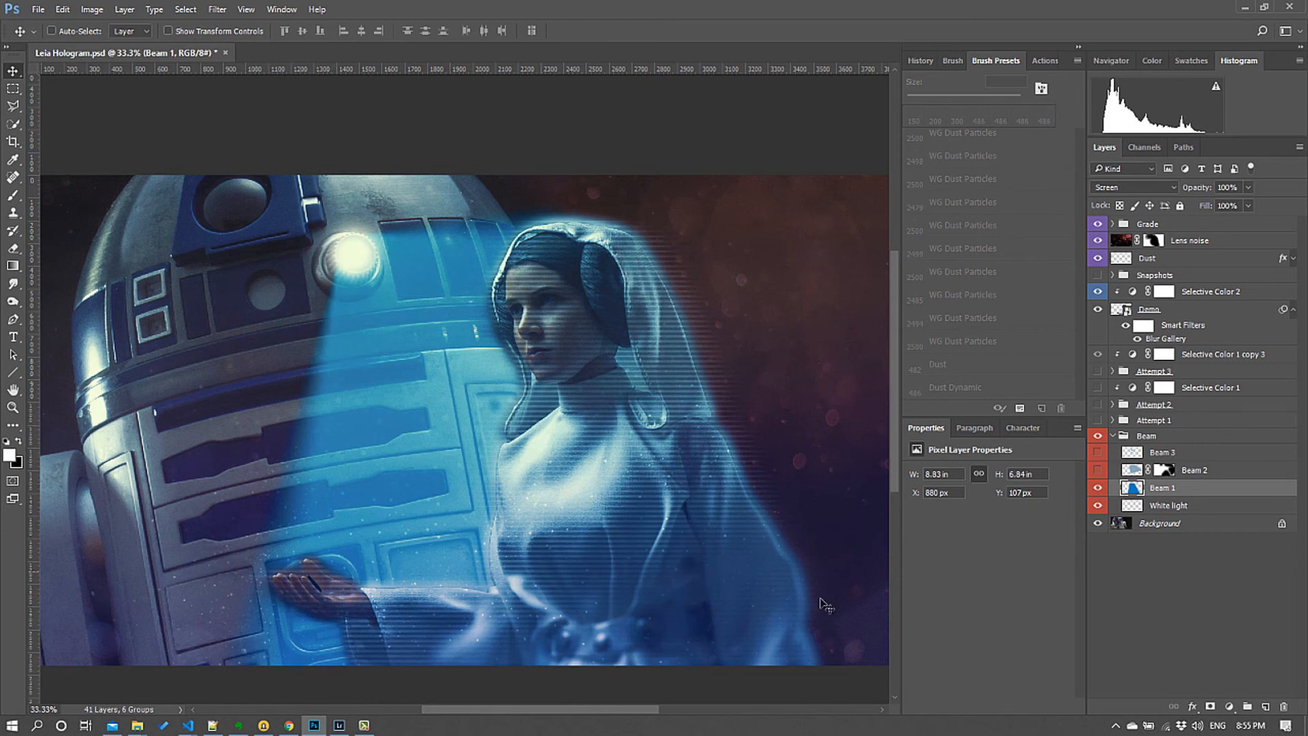
Show the Beam 2 and Beam 3 layers in the Beam group, comparing the image with and without Beam 2
{"action": "left_click", "coordinate": [1096, 472]}
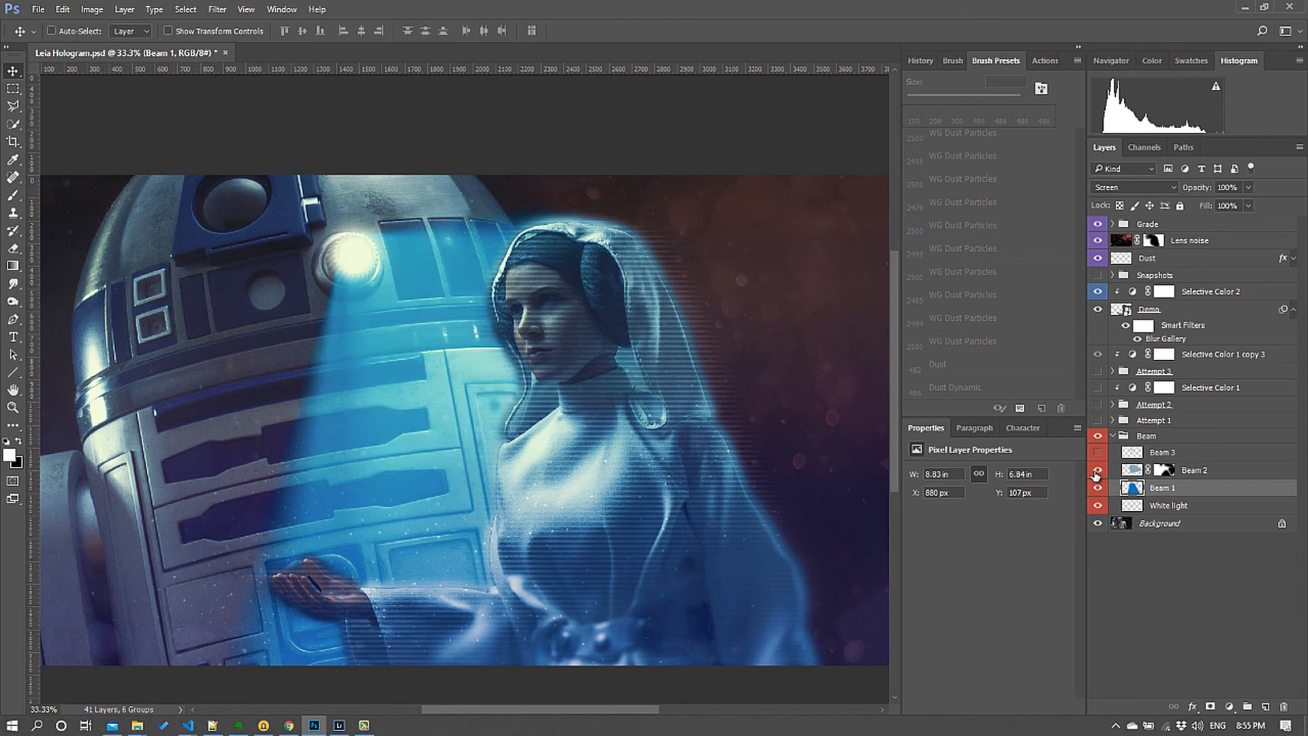
{"action": "left_click", "coordinate": [1096, 471]}
{"action": "left_click", "coordinate": [1096, 472]}
{"action": "left_click", "coordinate": [1226, 471]}
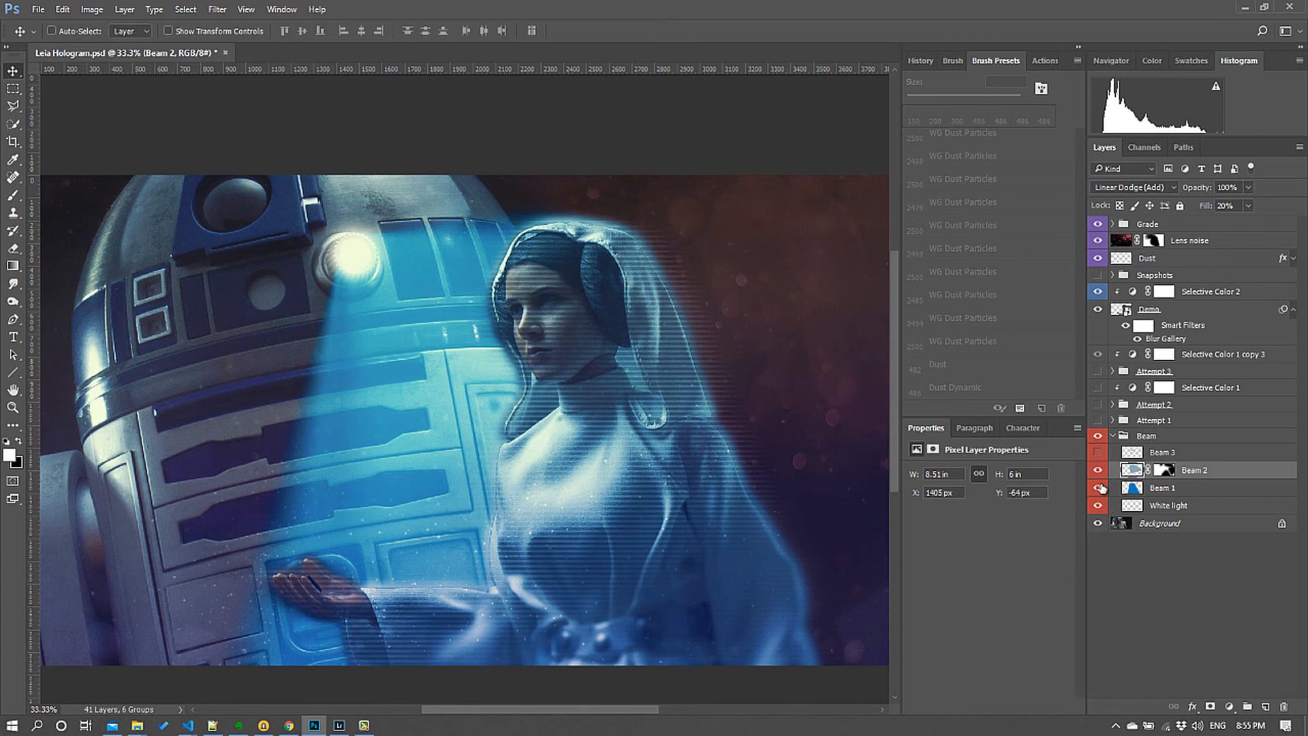
{"action": "left_click", "coordinate": [1099, 453]}
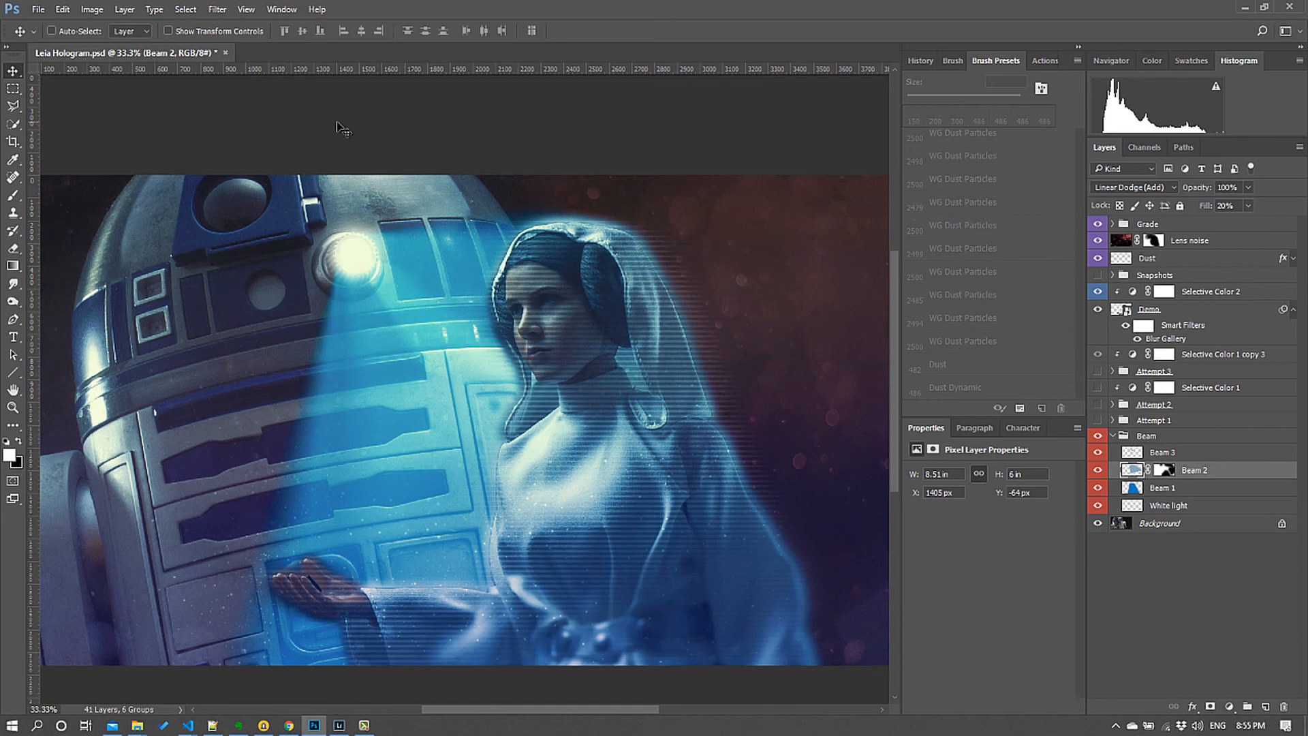
{"action": "left_click", "coordinate": [62, 10]}
{"action": "left_click", "coordinate": [62, 10]}
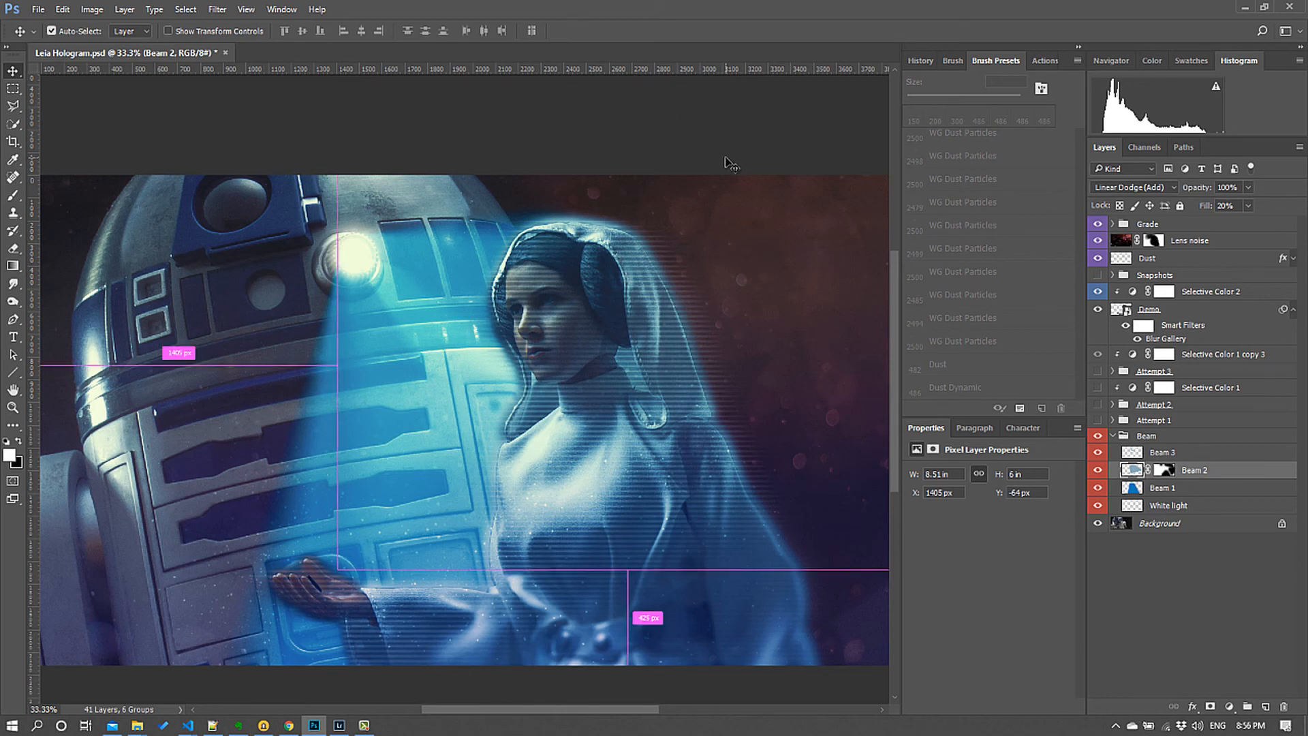
{"action": "key", "text": "ctrl+minus"}
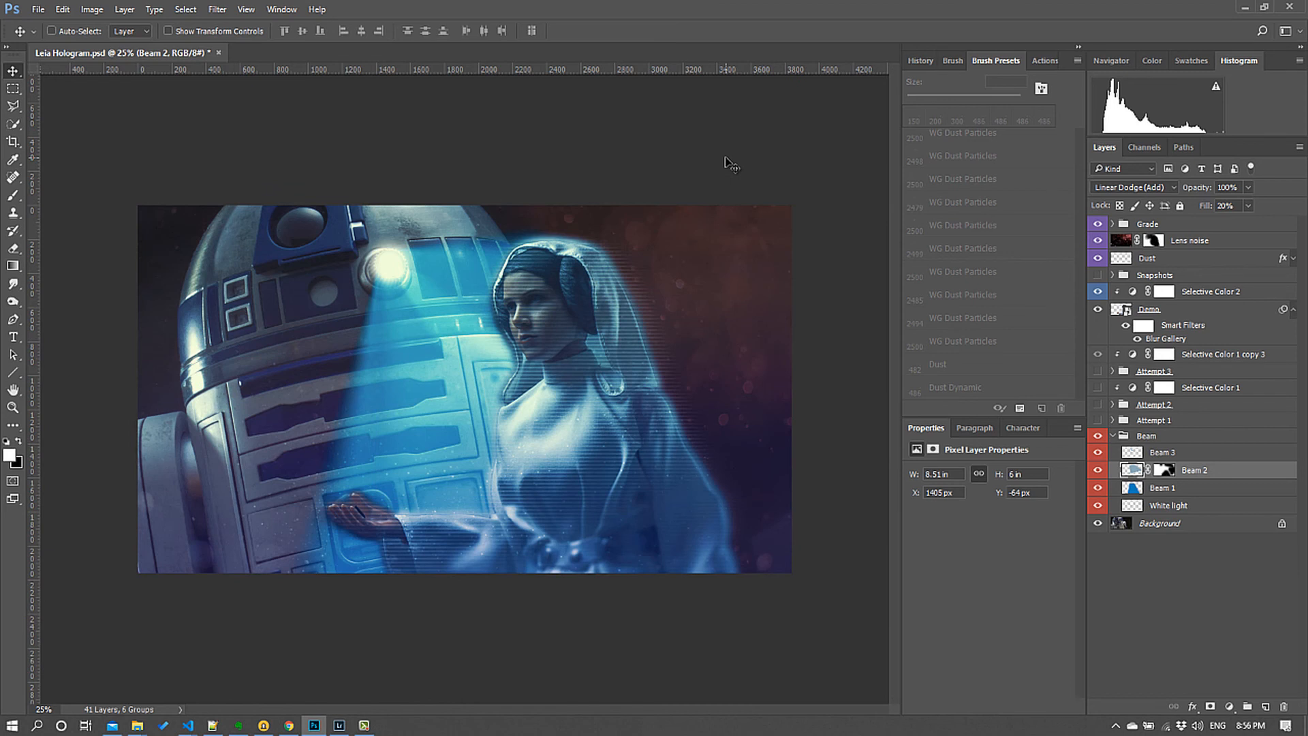